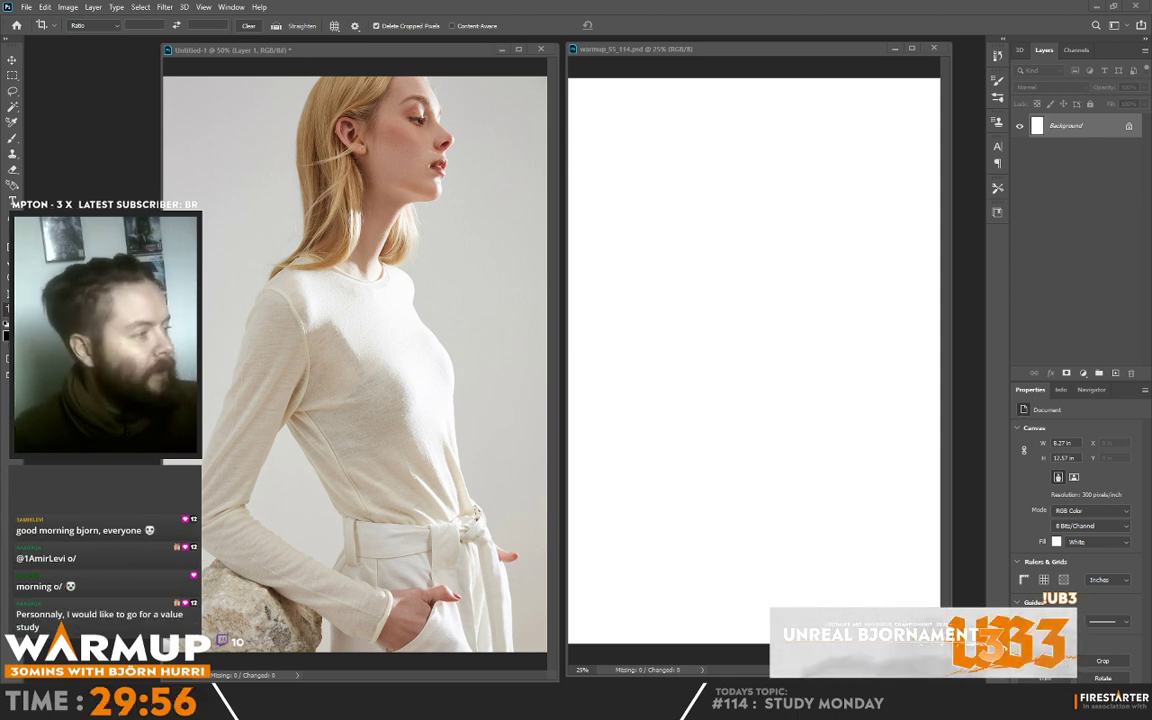
- Add a new layer to the blank canvas and choose the rectangular-tipped sketcher brush for drawing
click(1114, 373)
key(b)
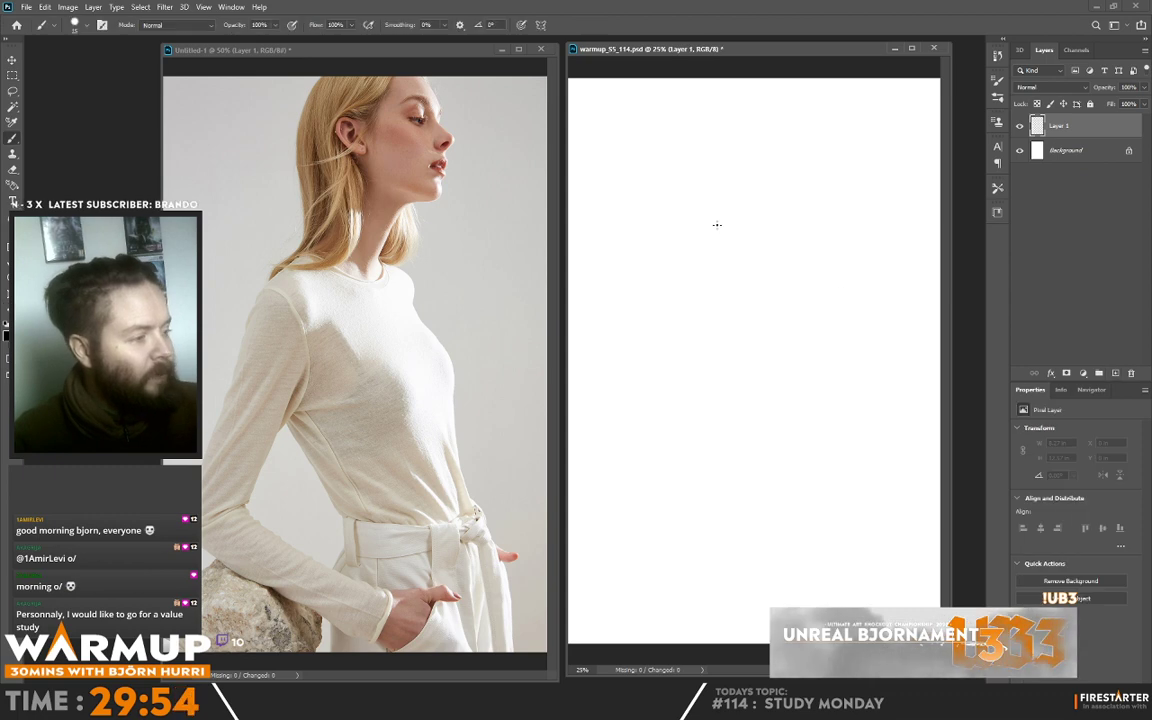
right_click(682, 210)
click(795, 423)
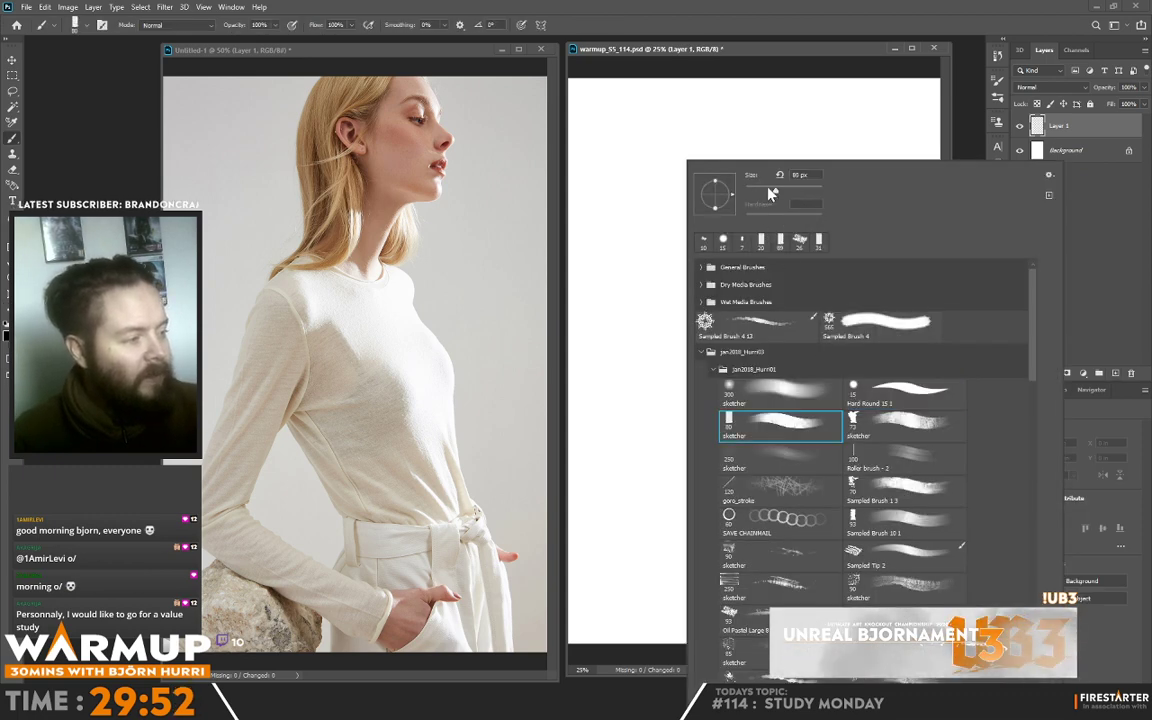
key(Return)
- Rough in the figure's shoulder line and the front contour of the torso down to the hip
mouse_move(655, 295)
mouse_down()
mouse_move(730, 271)
mouse_move(802, 275)
mouse_up()
mouse_move(795, 358)
mouse_down()
mouse_move(772, 284)
mouse_move(805, 378)
mouse_move(822, 388)
mouse_up()
drag(815, 400, 895, 605)
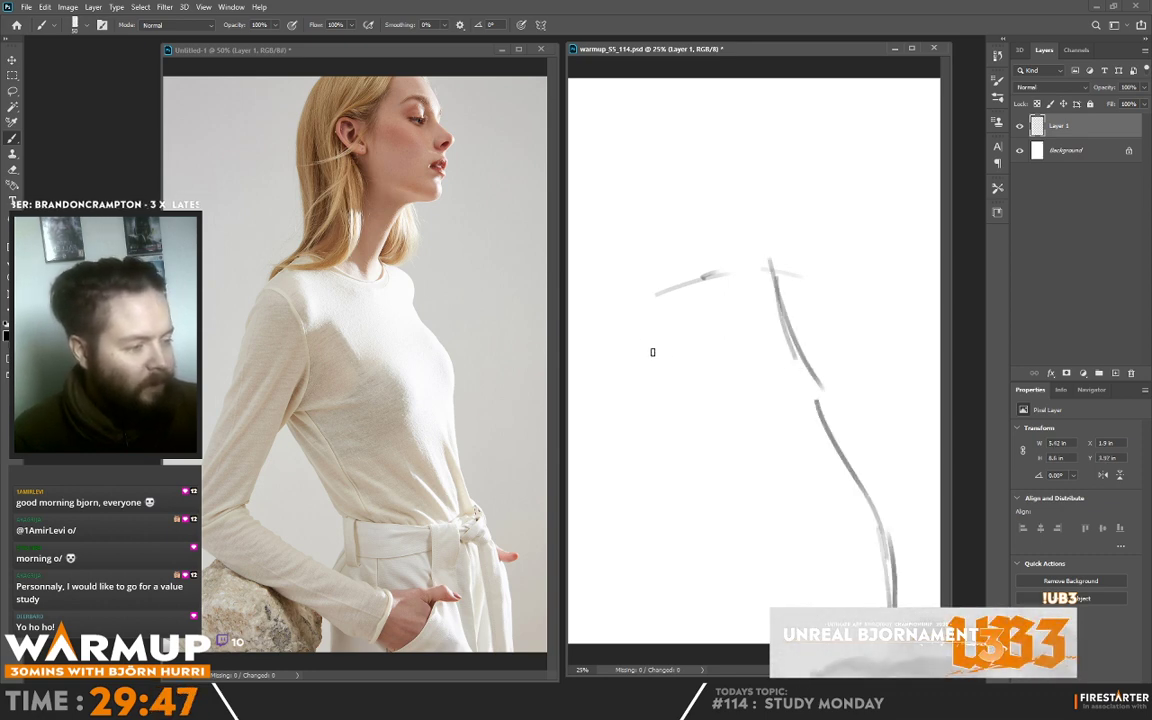
- Block in the back contour, the waist and the bent arm's main direction lines from shoulder through elbow to wrist
drag(620, 313, 642, 378)
drag(640, 405, 742, 503)
drag(682, 433, 777, 518)
mouse_move(722, 478)
mouse_down()
mouse_move(708, 540)
mouse_move(718, 621)
mouse_up()
drag(629, 305, 583, 482)
mouse_move(586, 503)
mouse_down()
mouse_move(573, 481)
mouse_move(625, 490)
mouse_move(665, 519)
mouse_up()
mouse_move(609, 483)
mouse_down()
mouse_move(652, 523)
mouse_move(768, 590)
mouse_up()
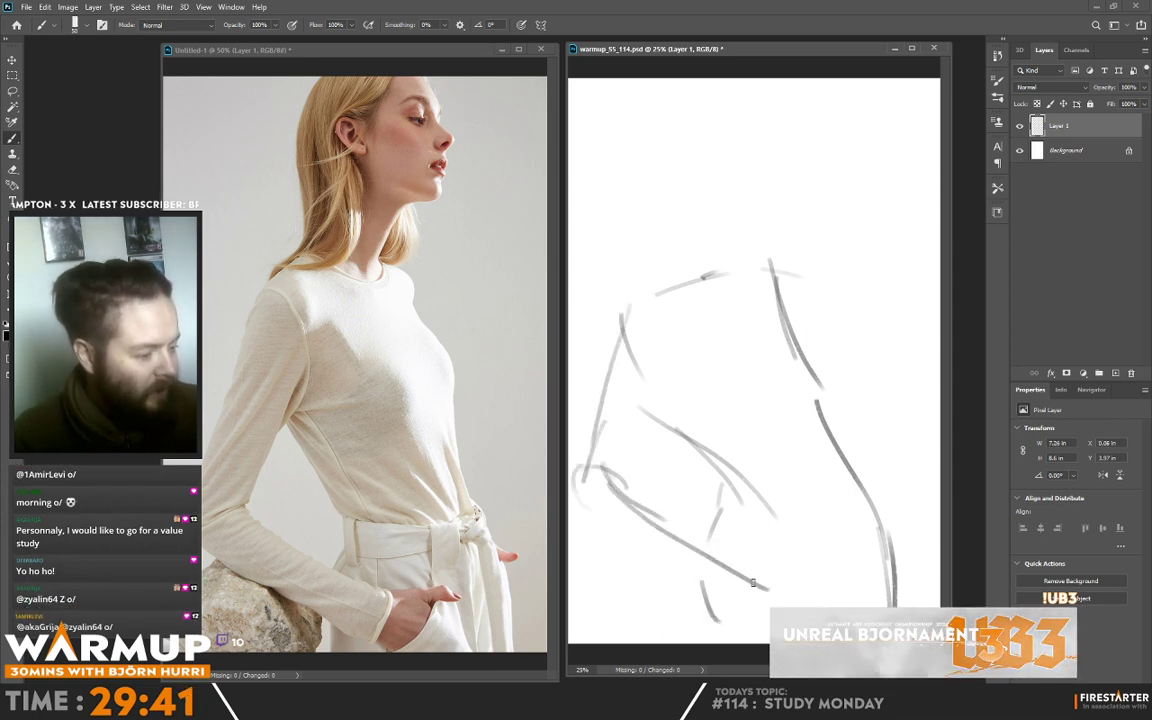
- Build up the near arm by sketching the forearm's underside, both sides of the upper arm and the rounded shoulder
drag(593, 525, 750, 606)
mouse_move(605, 552)
mouse_down()
mouse_move(750, 617)
mouse_move(578, 525)
mouse_move(593, 446)
mouse_up()
mouse_move(571, 516)
mouse_down()
mouse_move(587, 432)
mouse_move(612, 447)
mouse_move(627, 395)
mouse_up()
drag(612, 480, 647, 366)
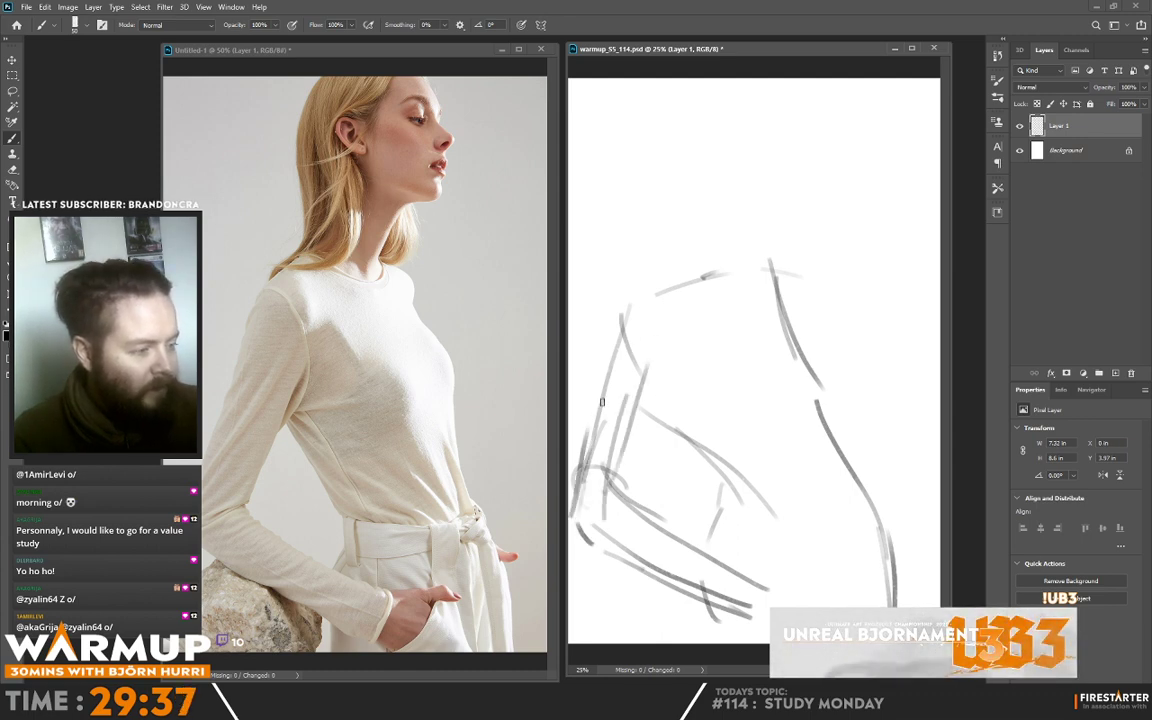
drag(600, 408, 626, 310)
mouse_move(620, 334)
mouse_down()
mouse_move(645, 305)
mouse_move(661, 372)
mouse_up()
mouse_move(632, 432)
mouse_down()
mouse_move(663, 355)
mouse_move(615, 490)
mouse_move(661, 352)
mouse_up()
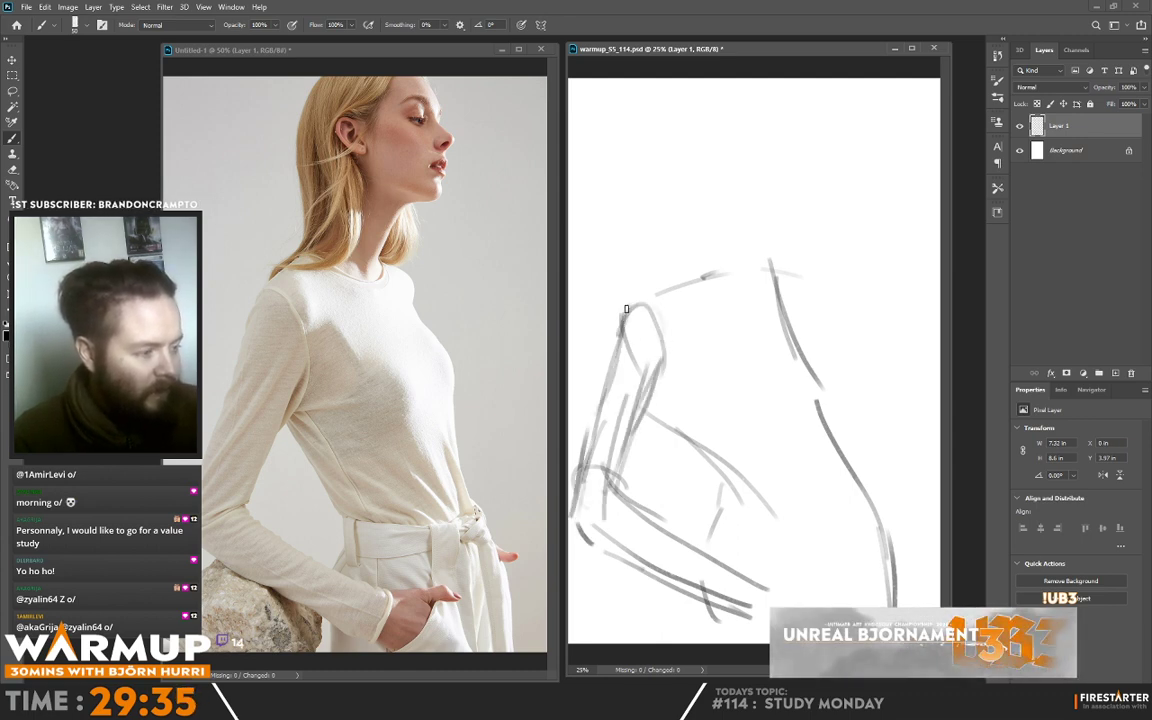
drag(626, 309, 648, 303)
- Sketch the far shoulder and upper chest shape, and add the front and back lines of the neck
drag(774, 276, 807, 296)
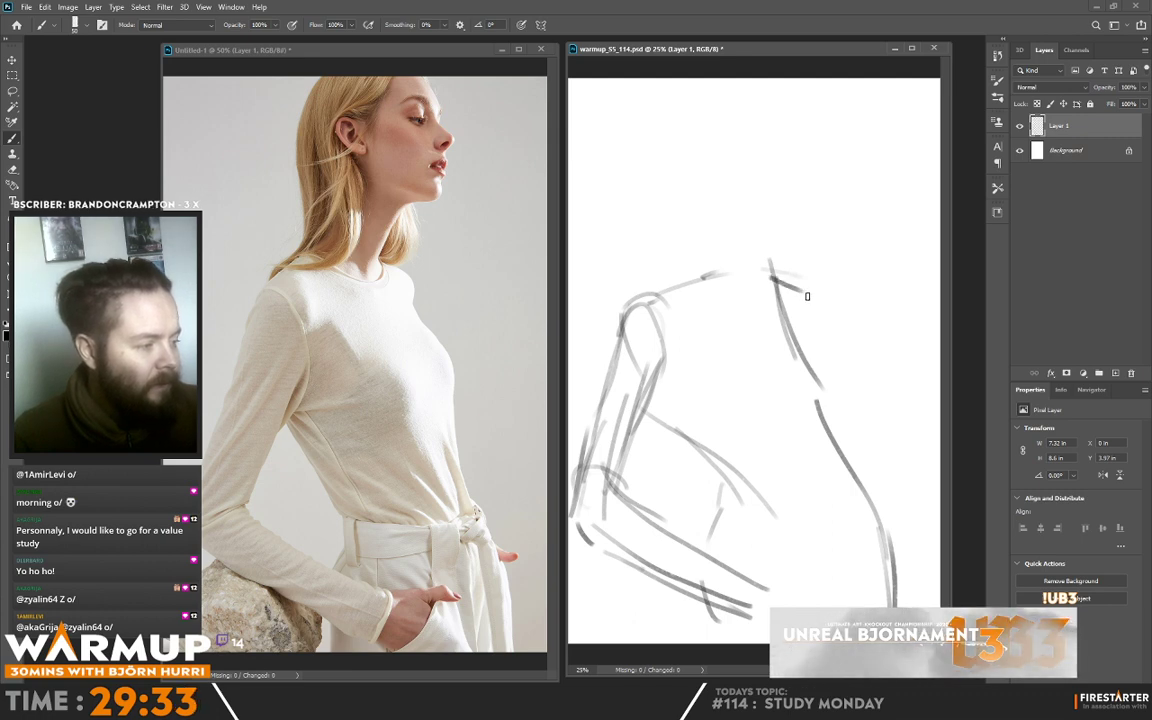
mouse_move(788, 338)
mouse_down()
mouse_move(803, 291)
mouse_move(755, 276)
mouse_up()
drag(755, 276, 800, 291)
drag(793, 354, 809, 306)
mouse_move(809, 306)
mouse_down()
mouse_move(780, 283)
mouse_move(757, 236)
mouse_up()
drag(684, 283, 692, 250)
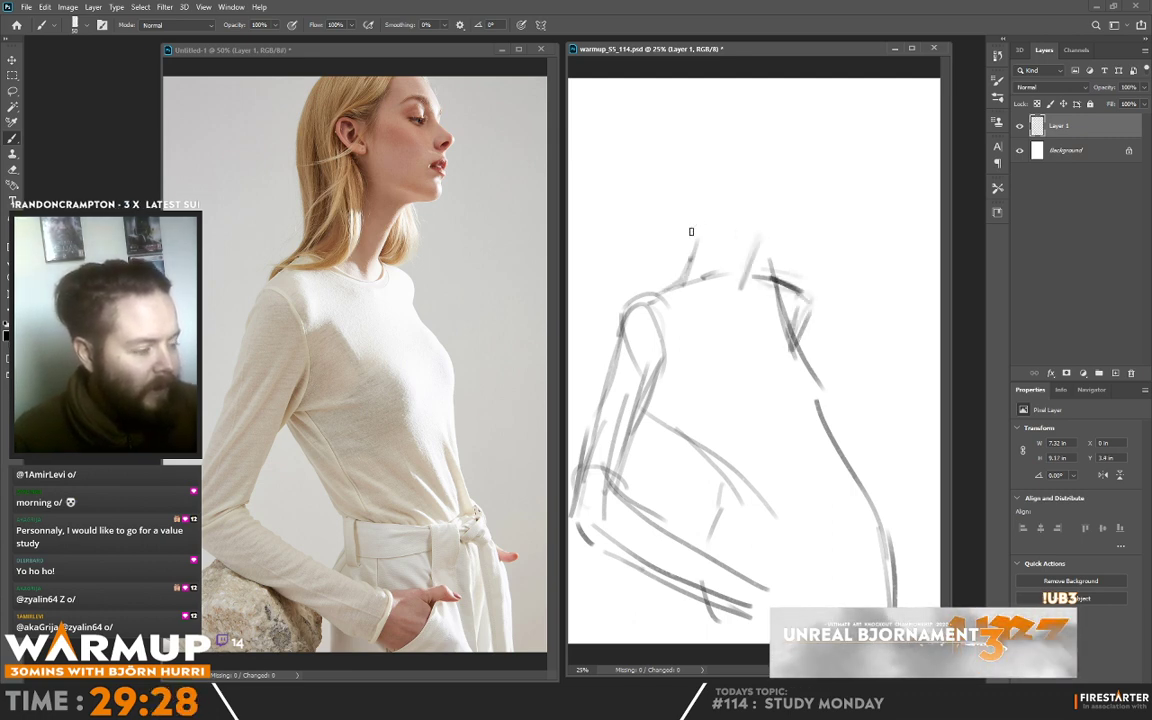
- Rough in the head with strokes for its back, the forehead and nose, the mouth and the chin
mouse_move(662, 108)
mouse_down()
mouse_move(673, 175)
mouse_move(705, 198)
mouse_up()
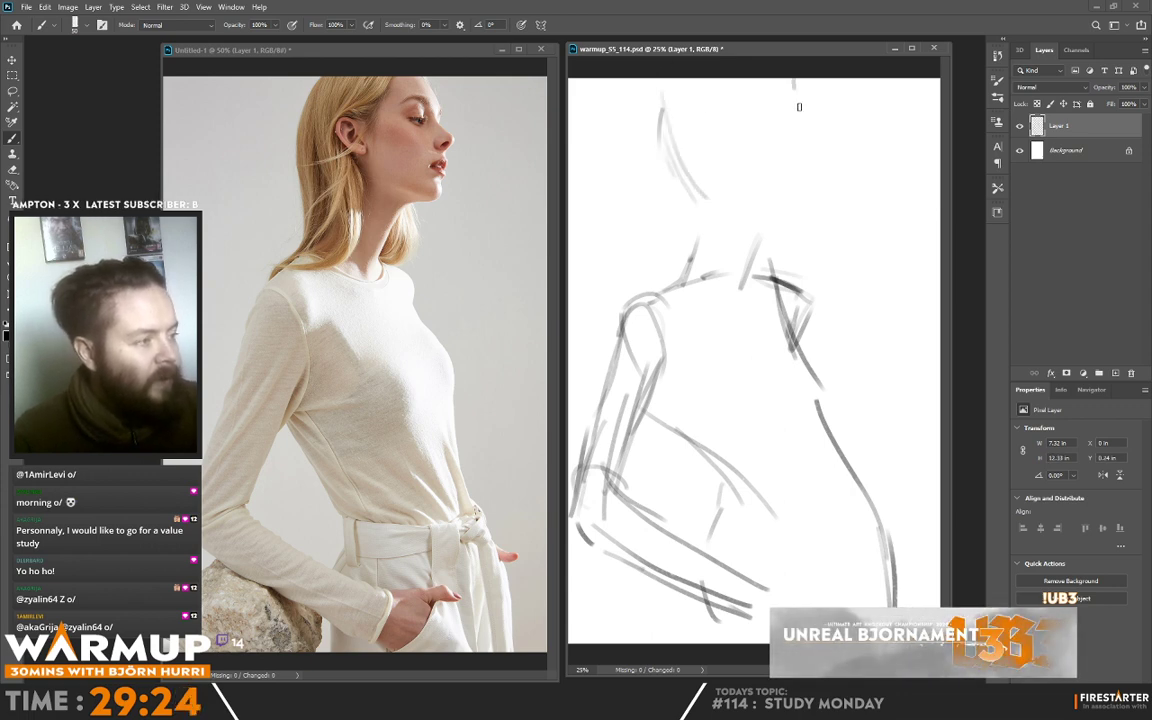
drag(793, 82, 802, 130)
drag(755, 213, 797, 224)
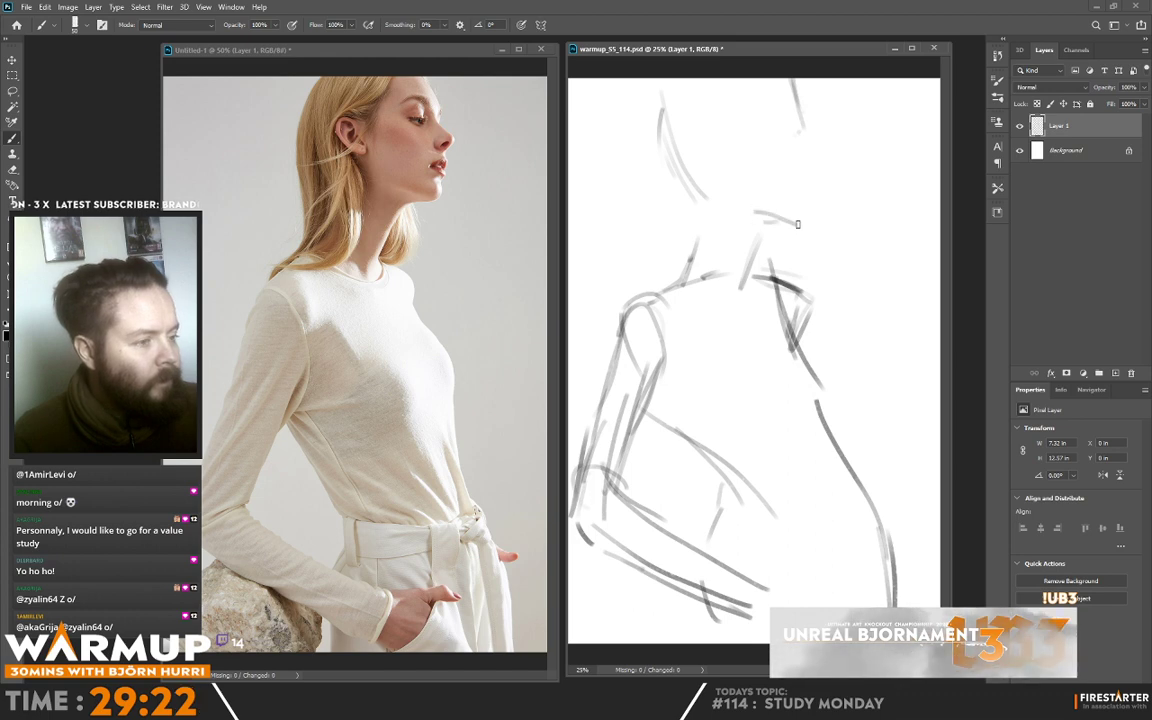
mouse_move(794, 173)
mouse_down()
mouse_move(793, 204)
mouse_move(780, 136)
mouse_move(796, 170)
mouse_up()
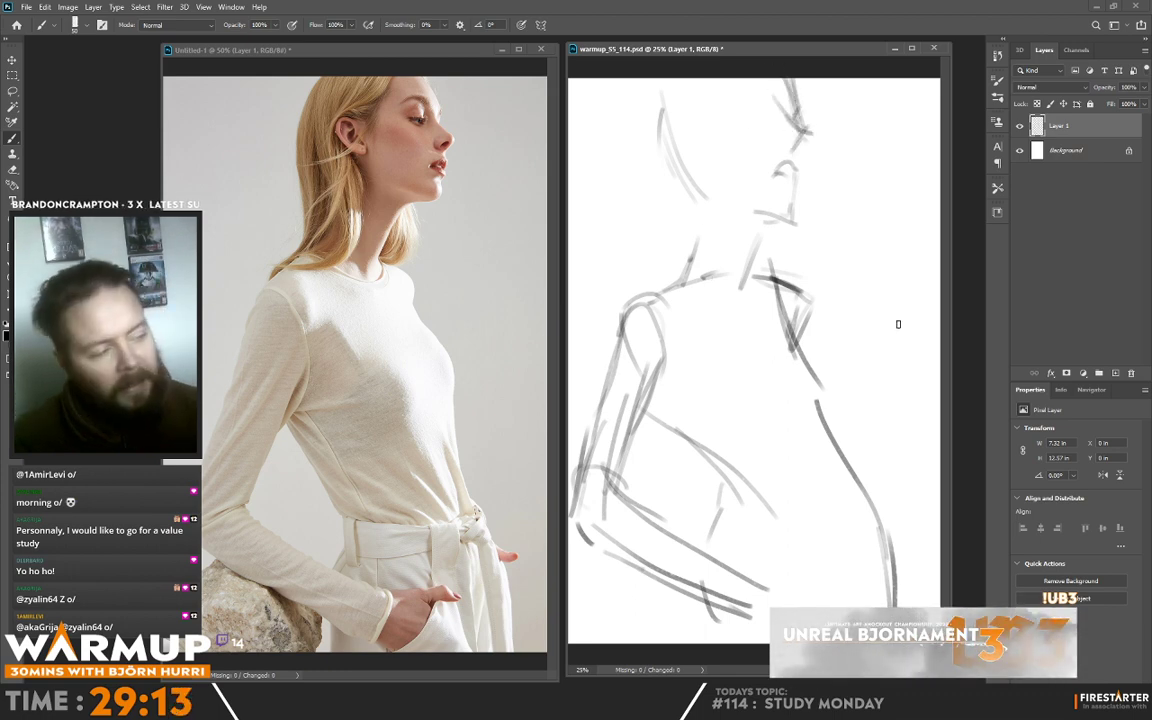
- Flip both the sketch and the reference photo horizontally
key(ctrl+shift+h)
click(404, 348)
key(ctrl+shift+h)
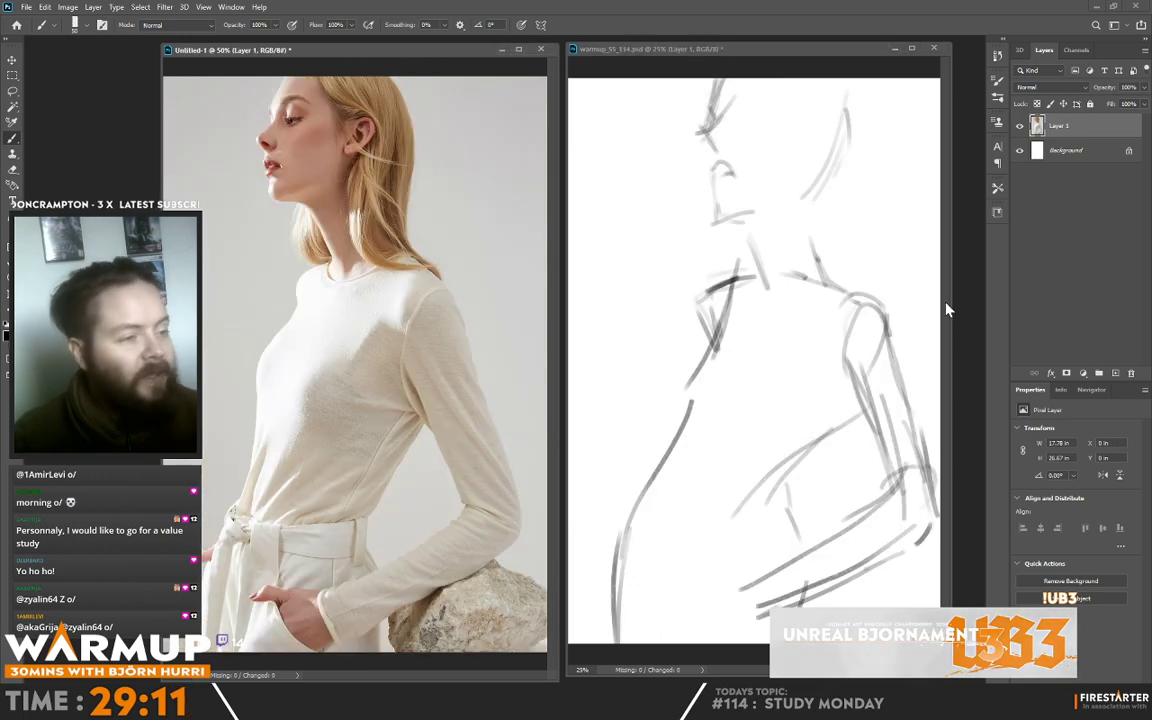
- Refine the facial profile and jawline, and sketch the long hair falling from the back of the head to the shoulder
click(718, 146)
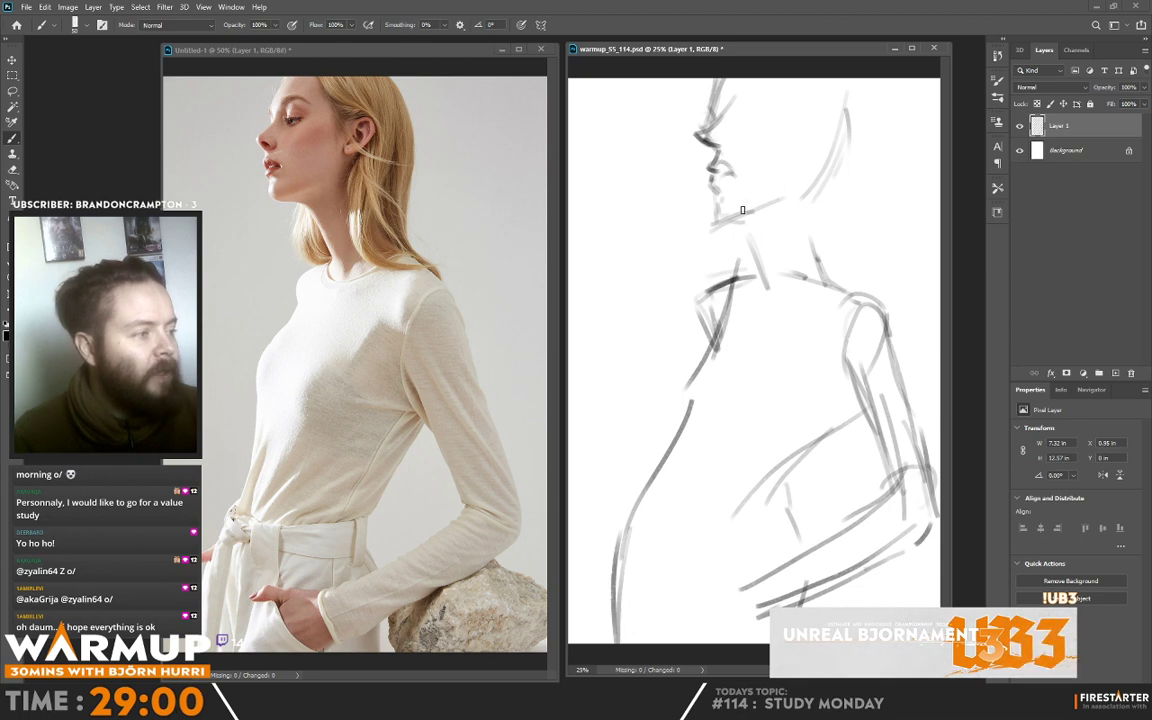
mouse_move(712, 170)
mouse_down()
mouse_move(716, 212)
mouse_move(799, 185)
mouse_up()
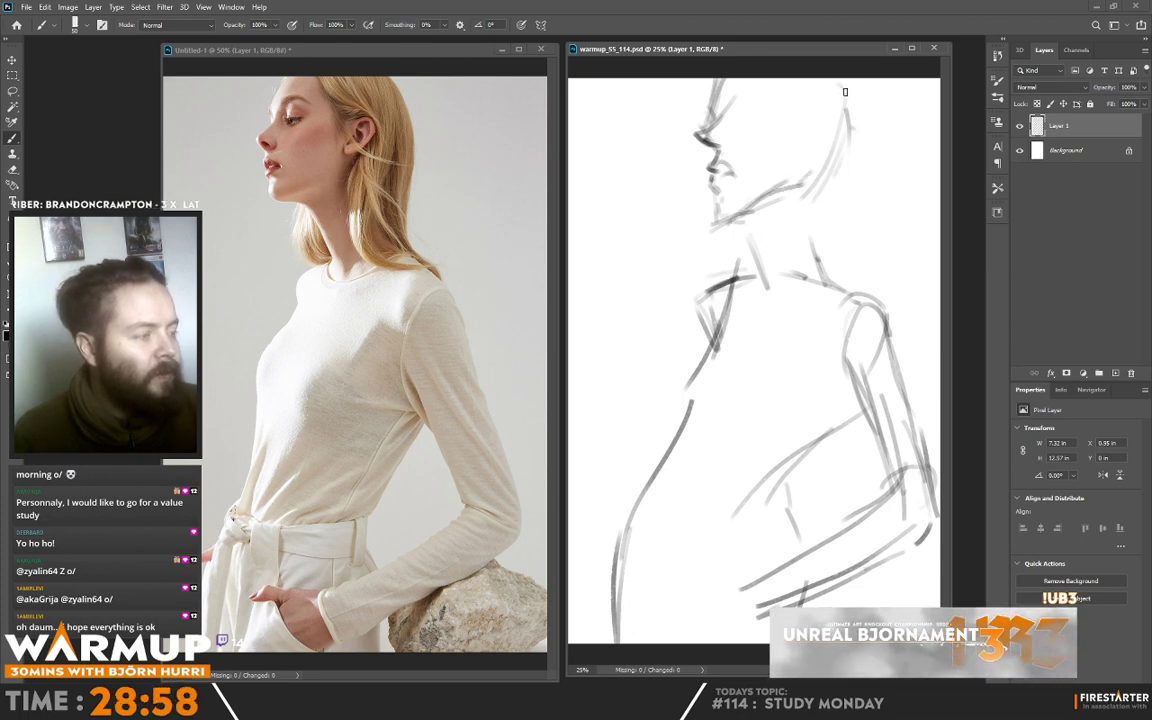
mouse_move(827, 80)
mouse_down()
mouse_move(855, 184)
mouse_move(854, 120)
mouse_move(849, 253)
mouse_up()
drag(861, 162, 850, 276)
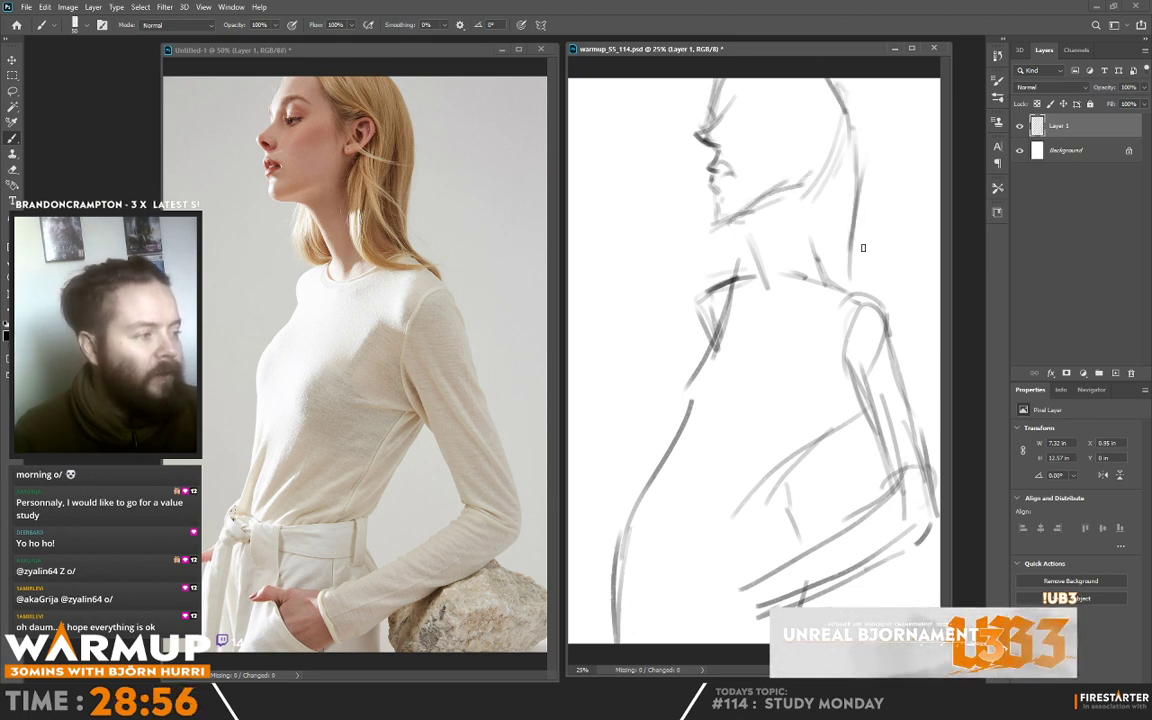
drag(862, 206, 868, 240)
drag(849, 160, 847, 254)
mouse_move(842, 124)
mouse_down()
mouse_move(823, 170)
mouse_move(812, 291)
mouse_move(837, 271)
mouse_up()
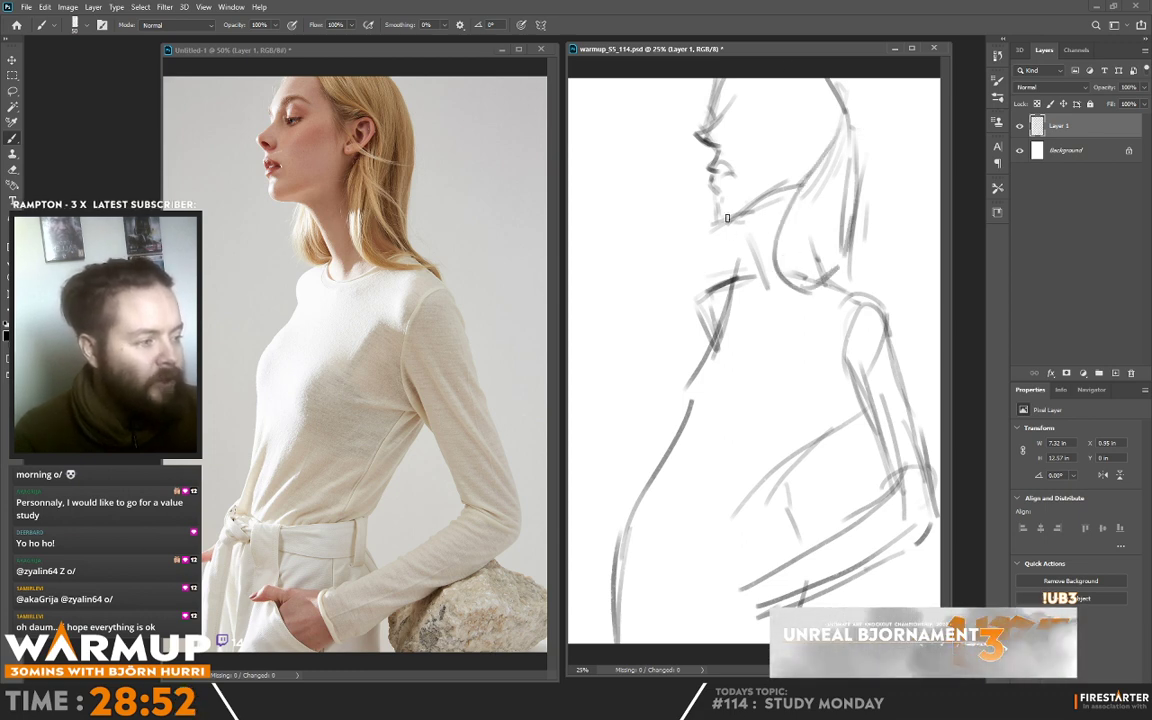
- Redraw the neck and front chest contour, and mark the shadow folds across the sweater's chest
mouse_move(729, 219)
mouse_down()
mouse_move(699, 288)
mouse_move(748, 273)
mouse_move(736, 213)
mouse_move(769, 289)
mouse_up()
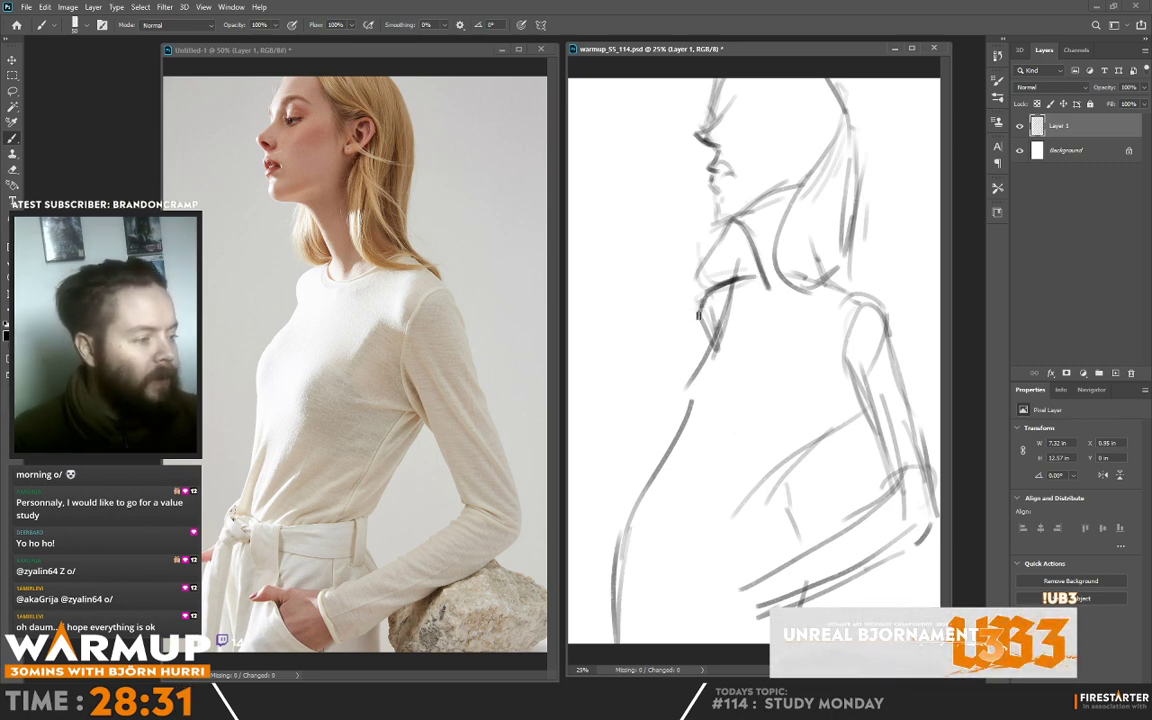
mouse_move(709, 343)
mouse_down()
mouse_move(683, 385)
mouse_move(689, 416)
mouse_up()
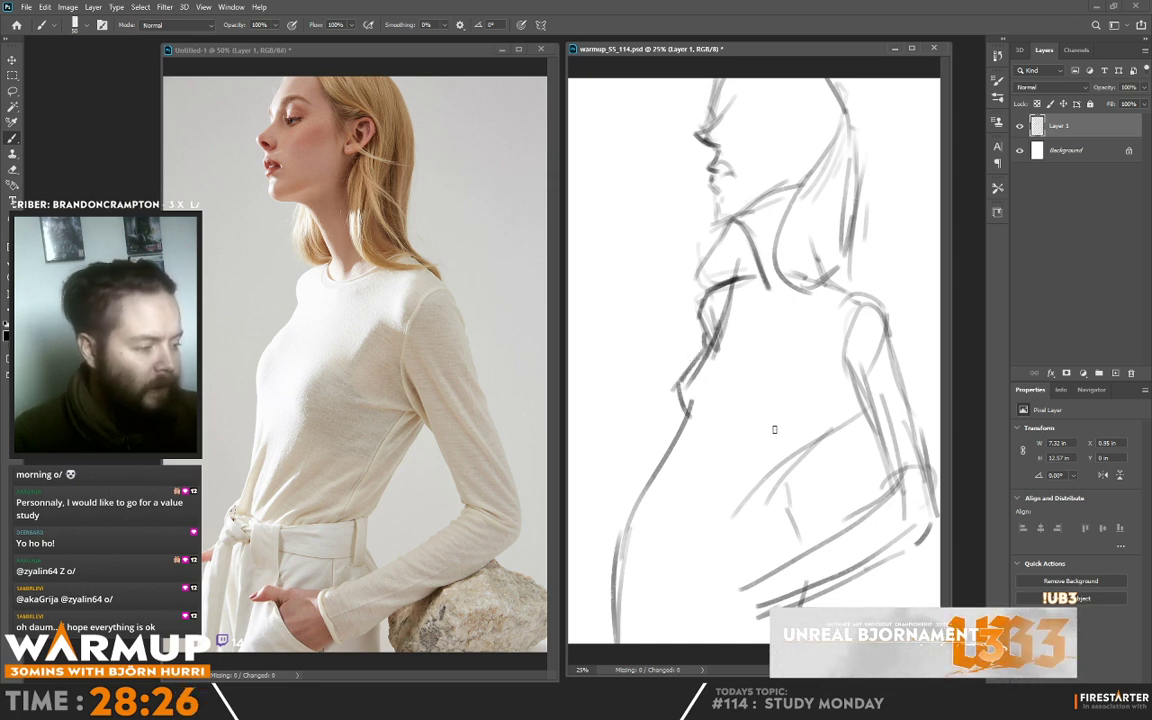
mouse_move(776, 421)
mouse_down()
mouse_move(742, 419)
mouse_move(790, 372)
mouse_up()
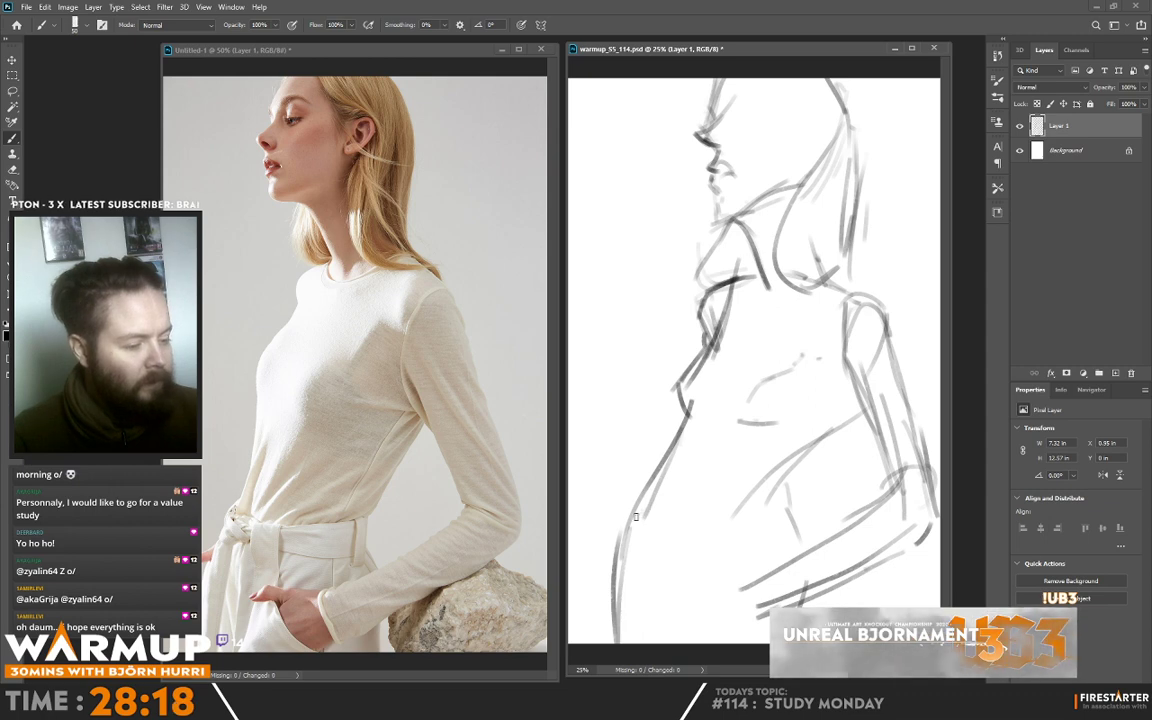
- Sketch the trousers' waistband with its belt knot, the far hand and the near hand at the pocket
drag(626, 527, 716, 529)
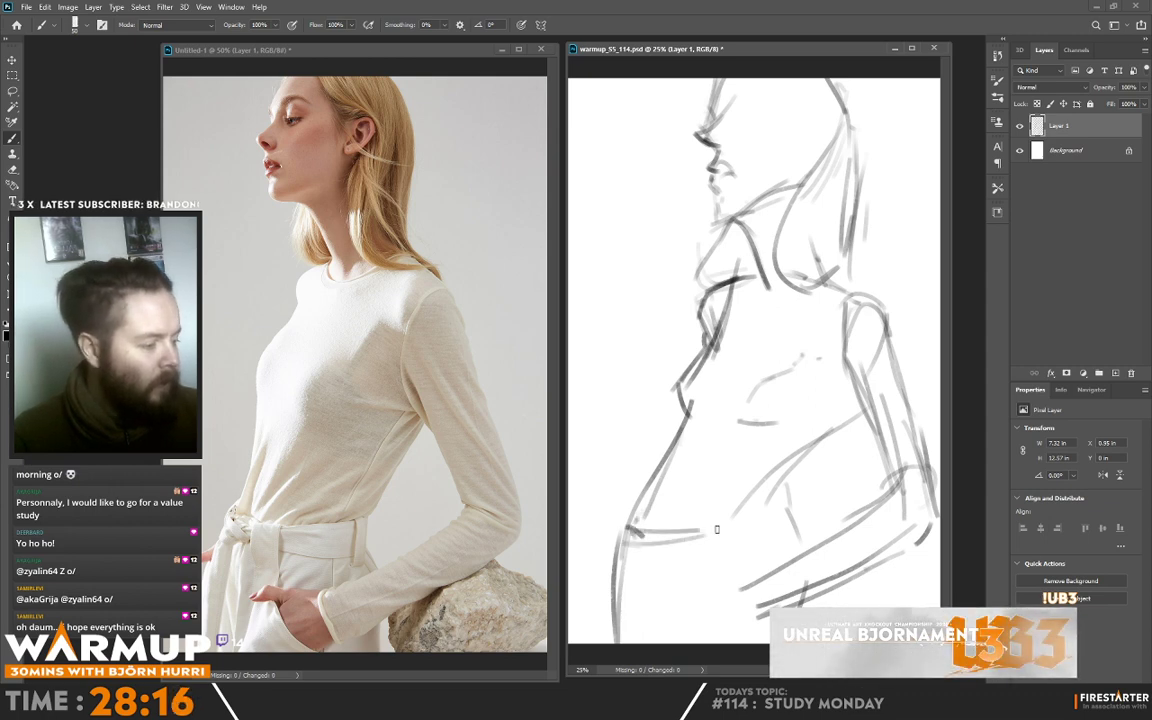
drag(628, 538, 772, 507)
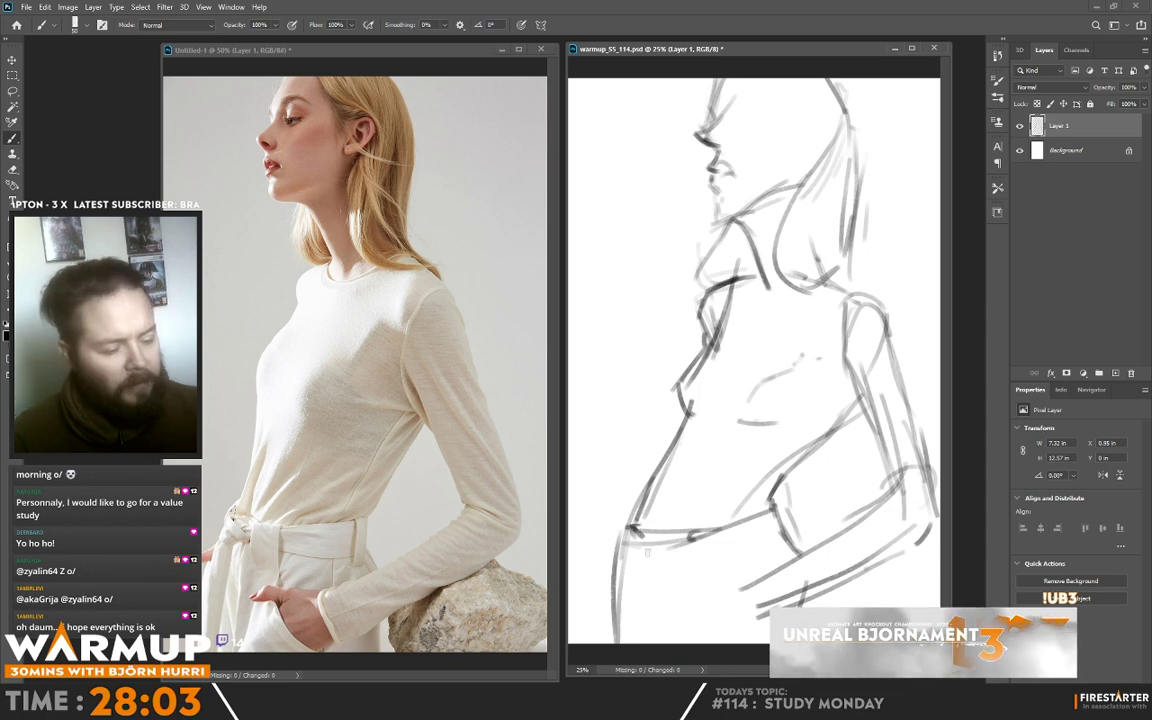
drag(630, 541, 574, 541)
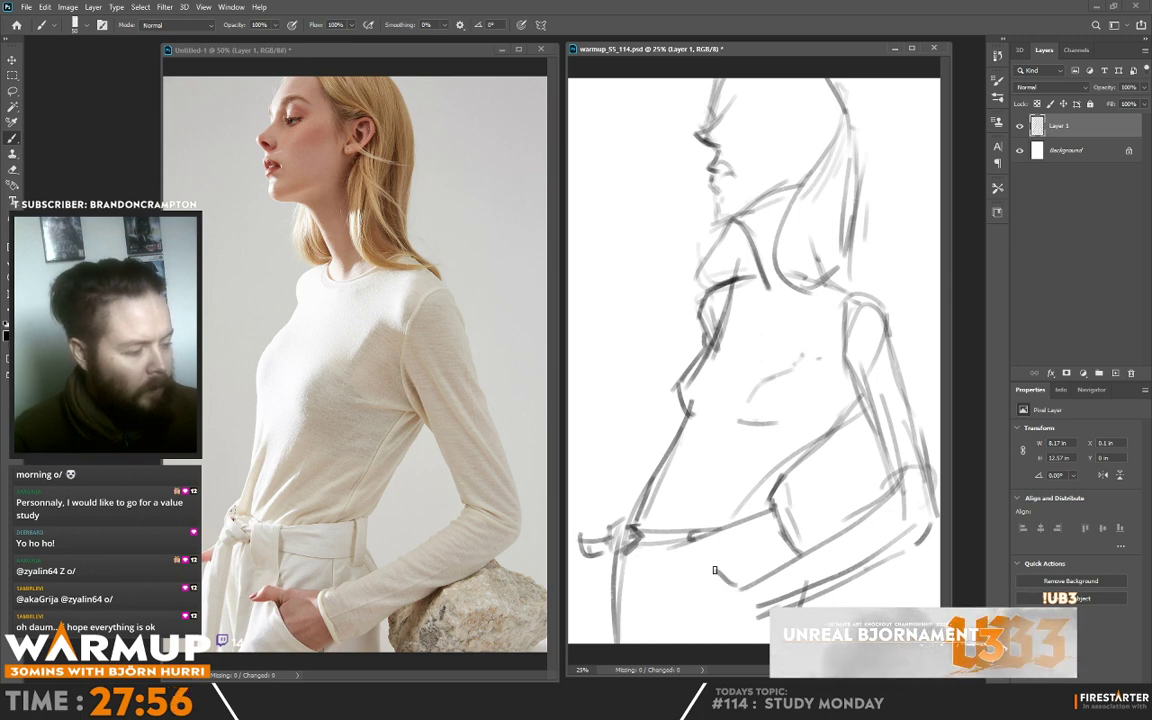
mouse_move(704, 566)
mouse_down()
mouse_move(663, 576)
mouse_move(712, 608)
mouse_up()
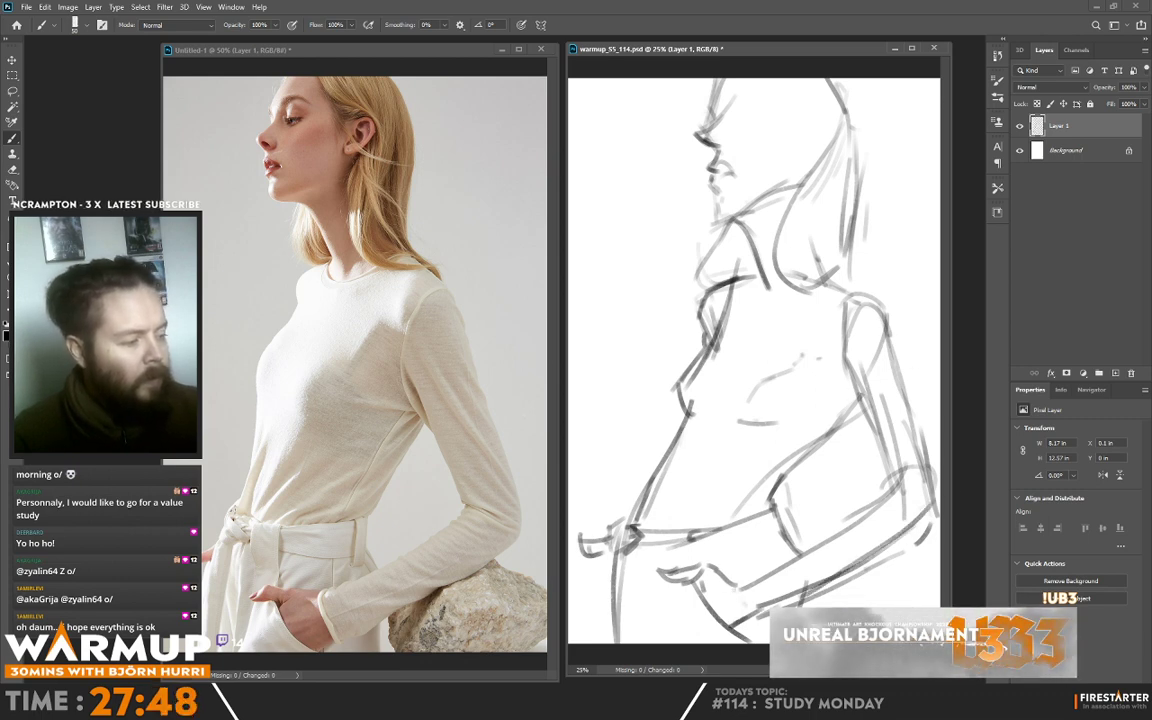
- Darken the back contour between armpit and waist, and draw the sweater's curved neckline
drag(860, 398, 764, 513)
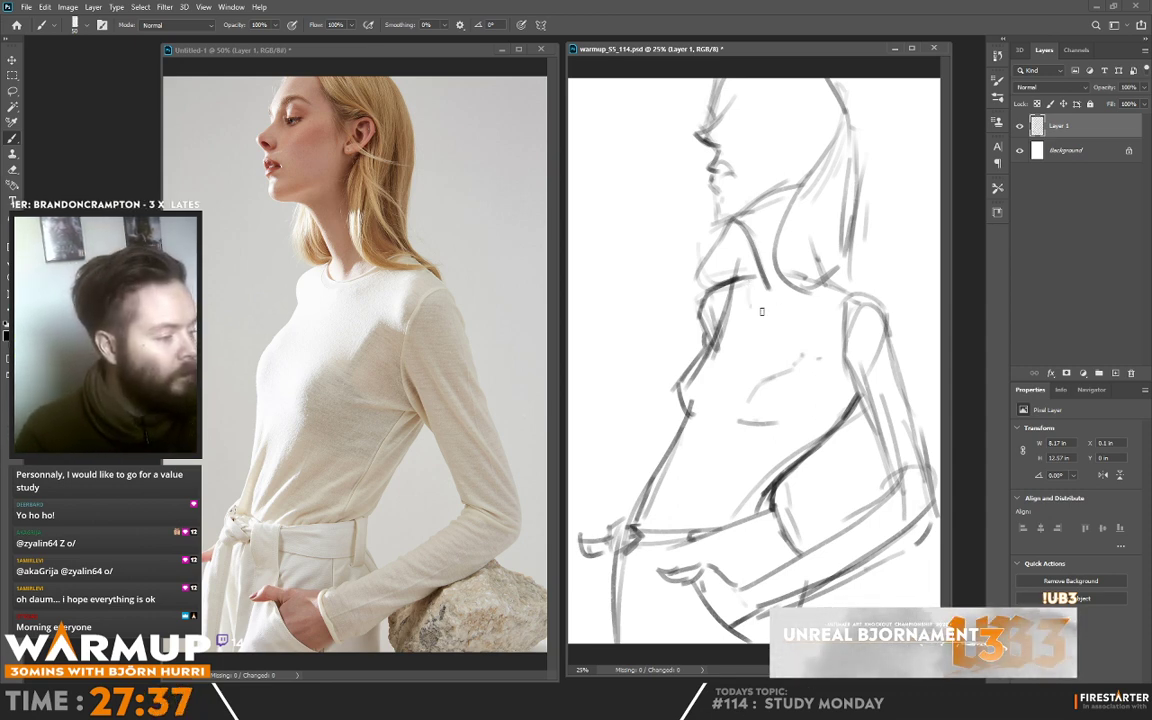
drag(762, 312, 797, 302)
- Flip the sketch and the reference photo back to their original orientation
key(ctrl+shift+h)
click(483, 385)
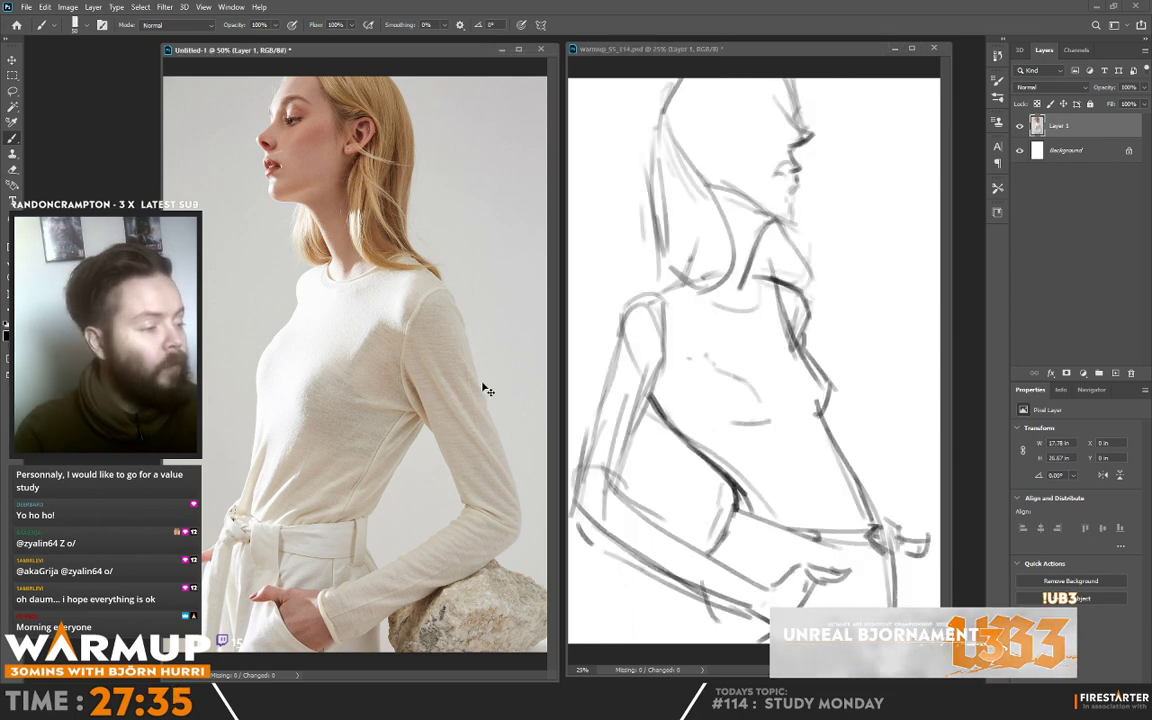
key(ctrl+shift+h)
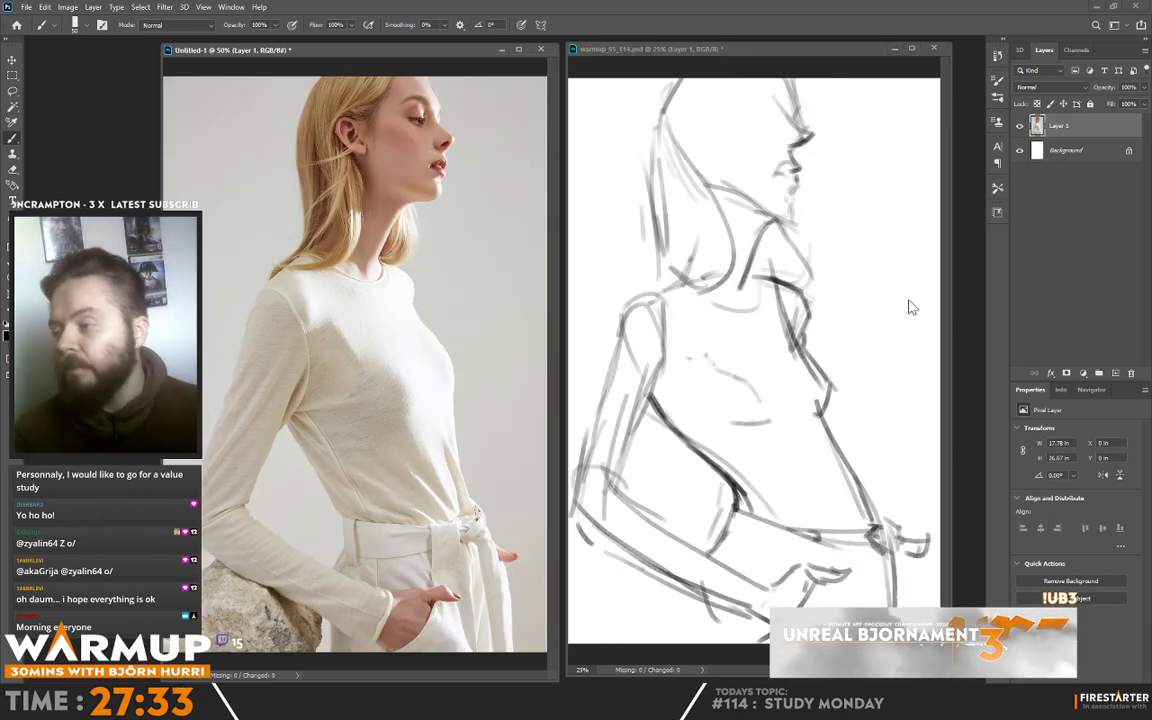
click(710, 305)
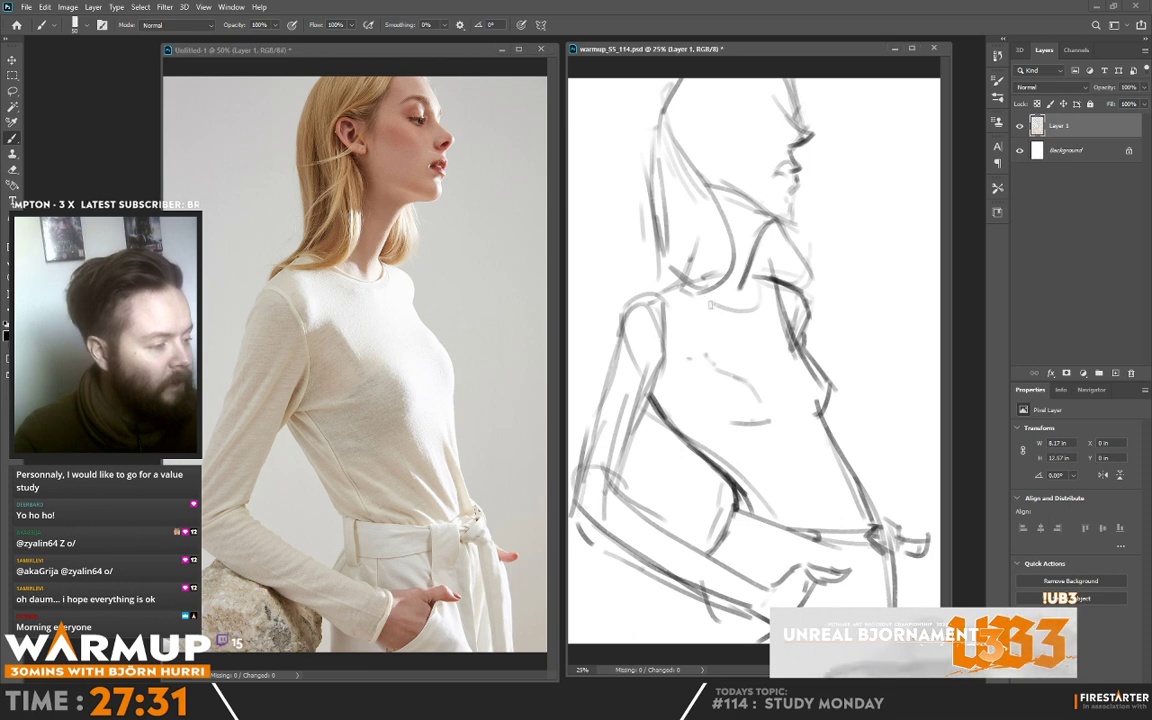
- Add flowing hair strands down to the shoulder and strengthen the outline along the back of the head
mouse_move(657, 190)
mouse_down()
mouse_move(650, 258)
mouse_move(710, 278)
mouse_move(689, 298)
mouse_move(714, 289)
mouse_move(692, 291)
mouse_move(714, 275)
mouse_move(709, 283)
mouse_move(684, 226)
mouse_move(709, 249)
mouse_move(696, 247)
mouse_up()
drag(655, 168, 696, 246)
drag(656, 183, 683, 252)
drag(664, 146, 727, 249)
mouse_move(705, 206)
mouse_down()
mouse_move(733, 254)
mouse_move(724, 264)
mouse_up()
drag(654, 196, 647, 249)
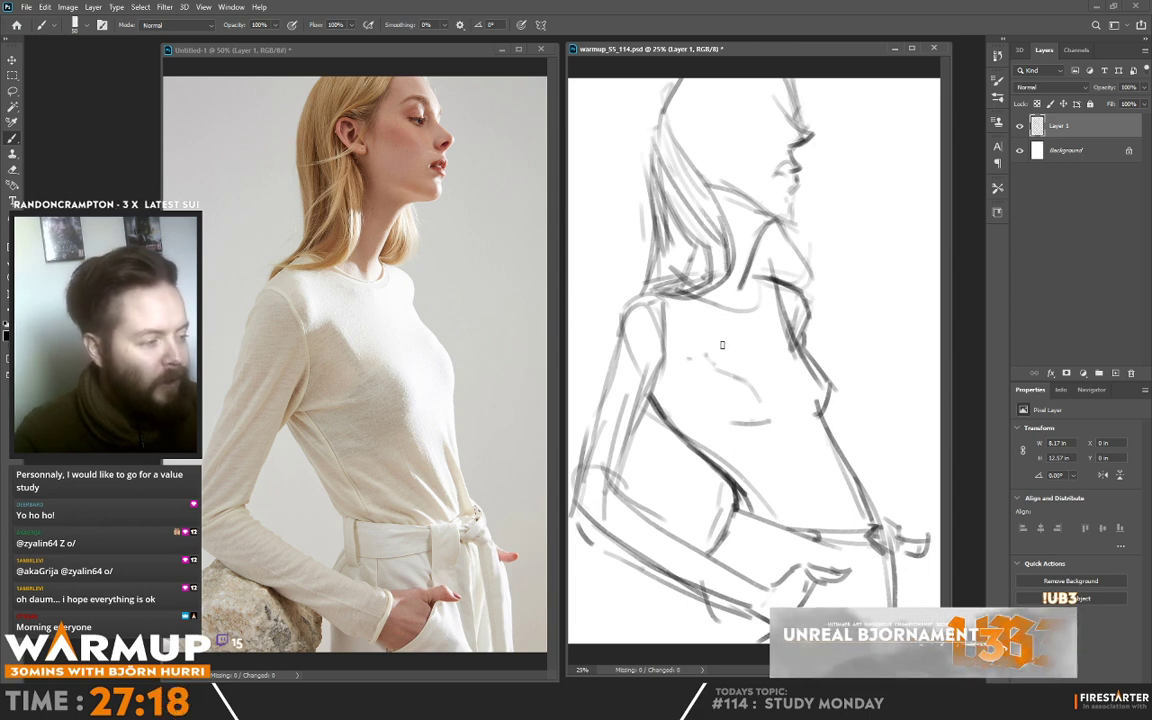
drag(621, 192, 644, 236)
drag(666, 142, 659, 174)
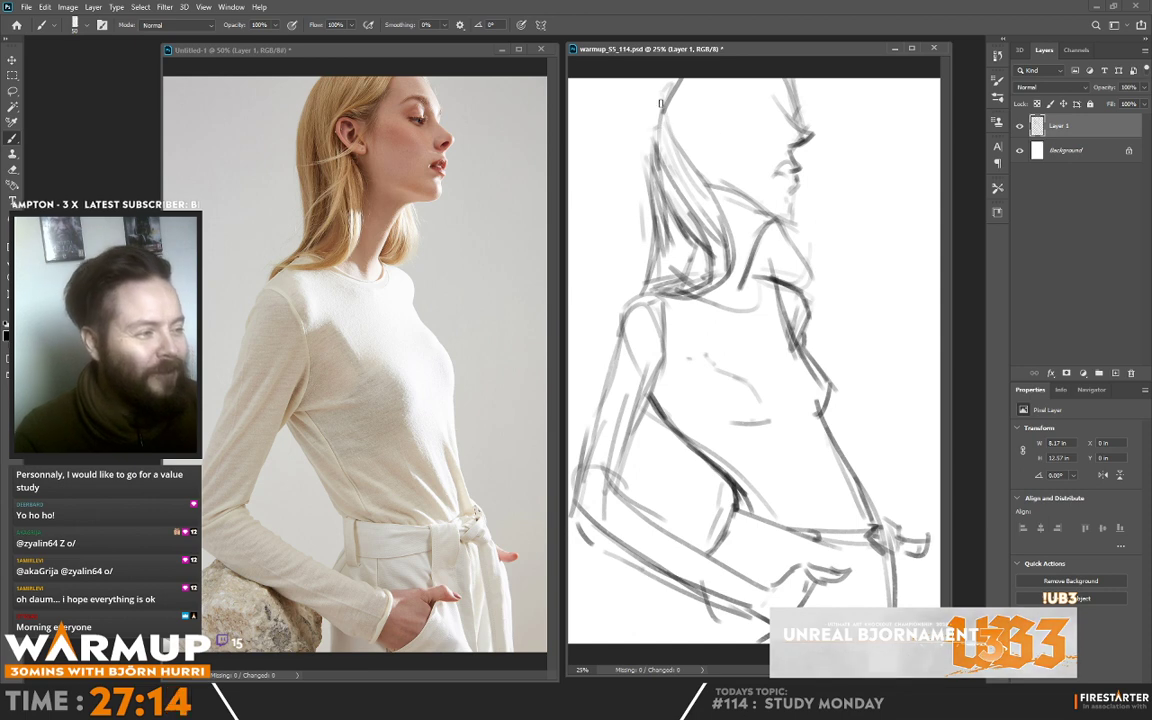
mouse_move(679, 79)
mouse_down()
mouse_move(660, 109)
mouse_move(681, 79)
mouse_up()
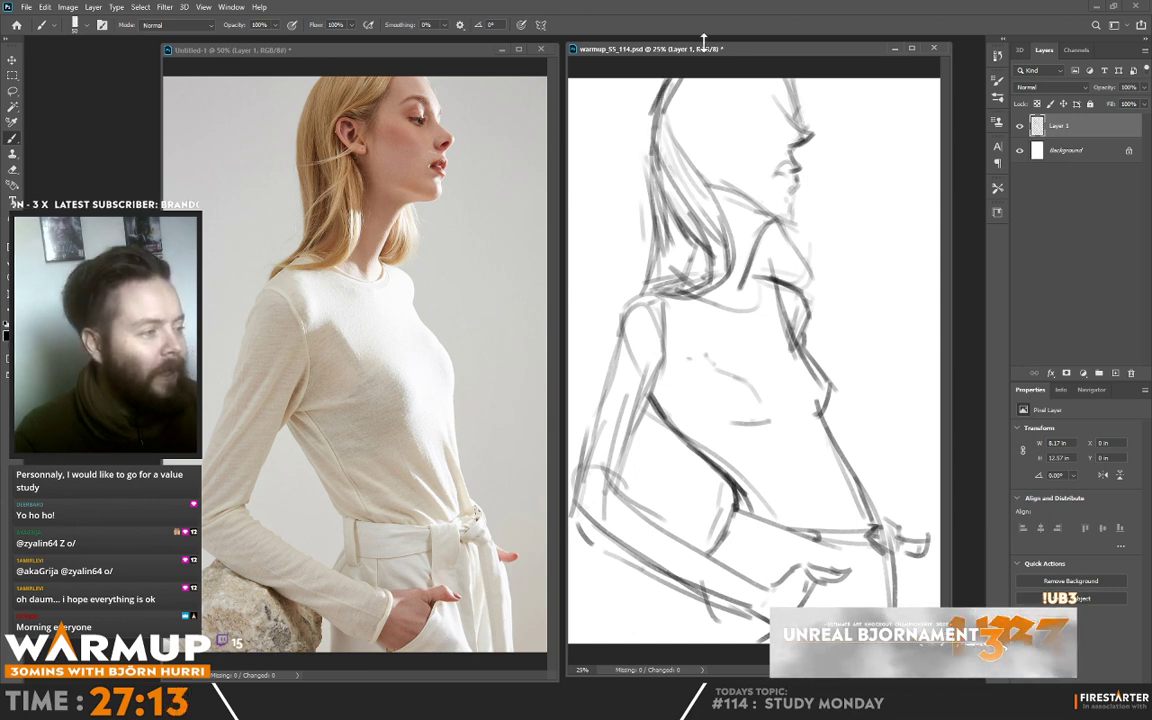
- Sketch the ear, the jaw corner below it and the hairline strands running from the forehead around the ear
mouse_move(704, 121)
mouse_down()
mouse_move(689, 142)
mouse_move(698, 155)
mouse_up()
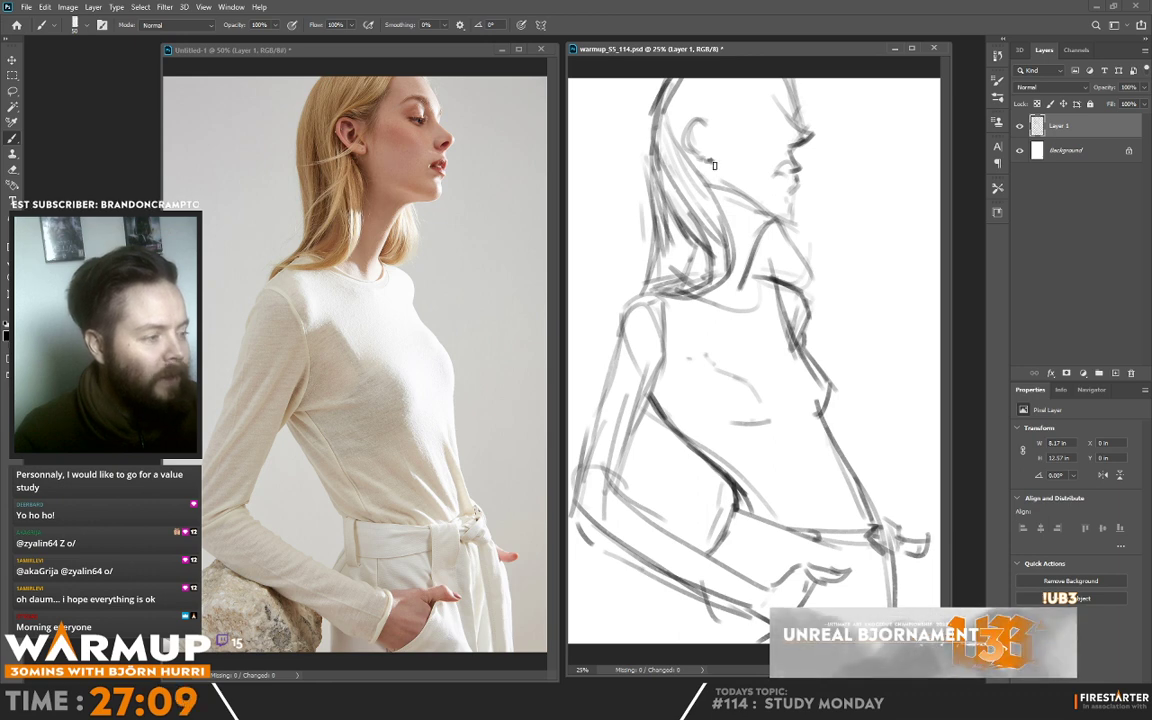
right_click(741, 162)
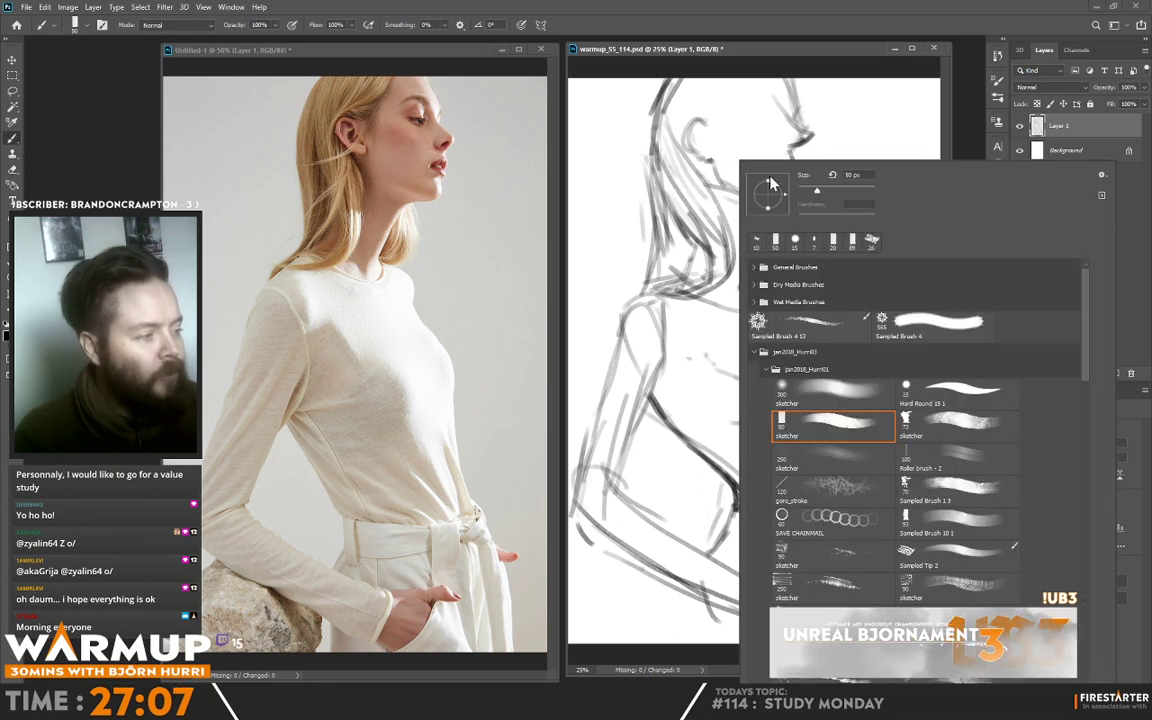
click(773, 103)
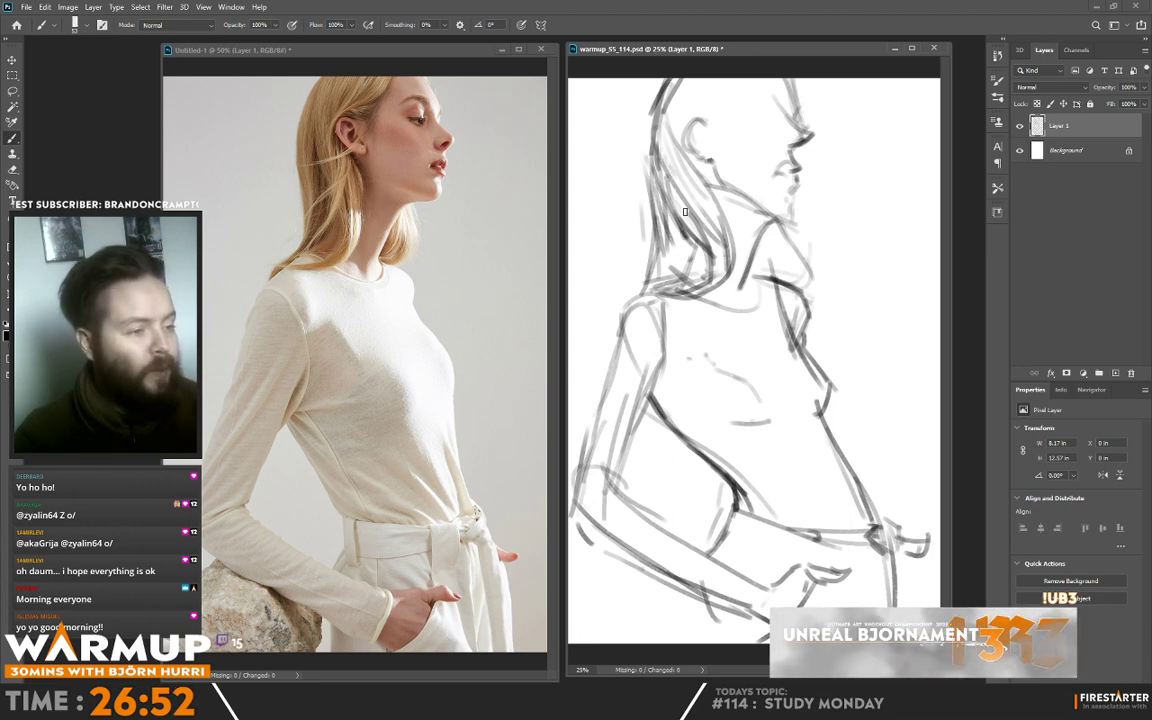
drag(711, 147, 697, 181)
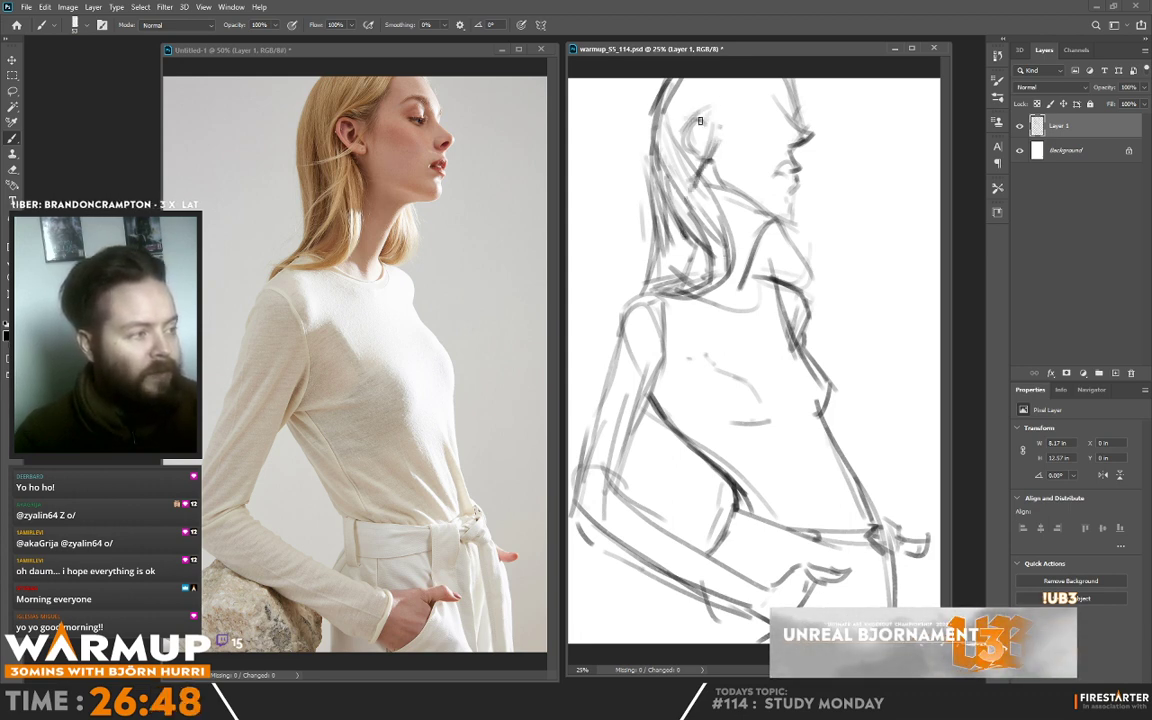
drag(727, 80, 714, 112)
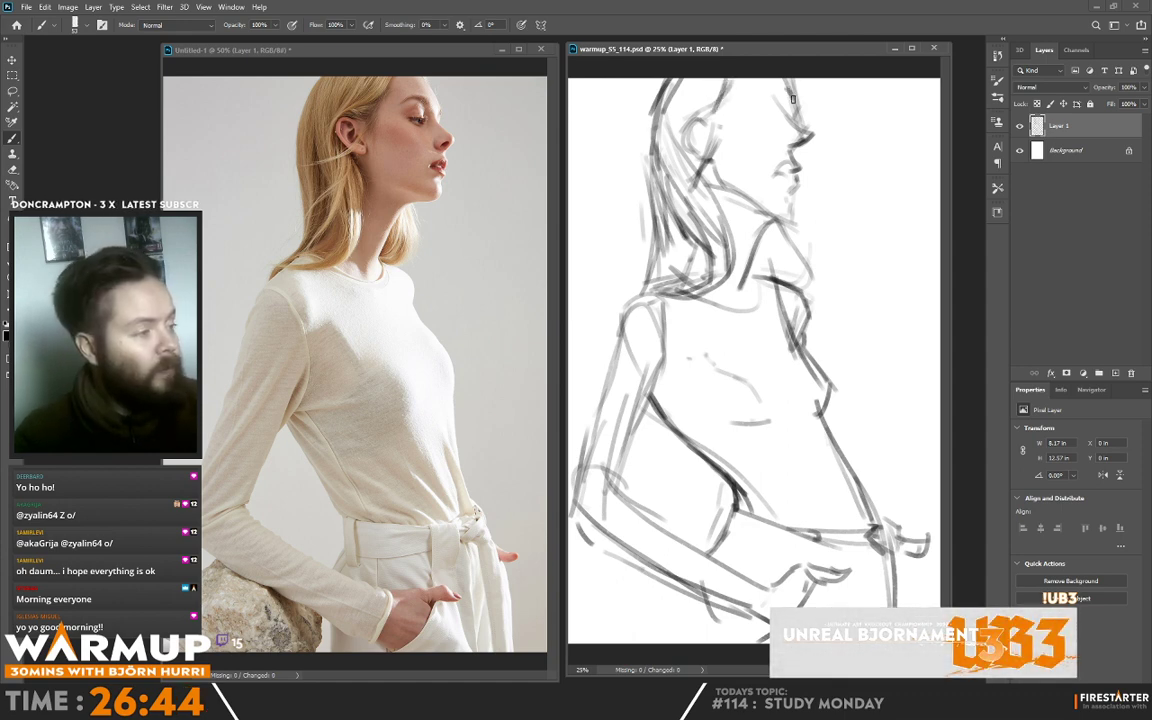
- Set the eraser to the sketcher tip at 34 px, clean up the facial profile, and sketch the eye, eyebrow and chin line
key(e)
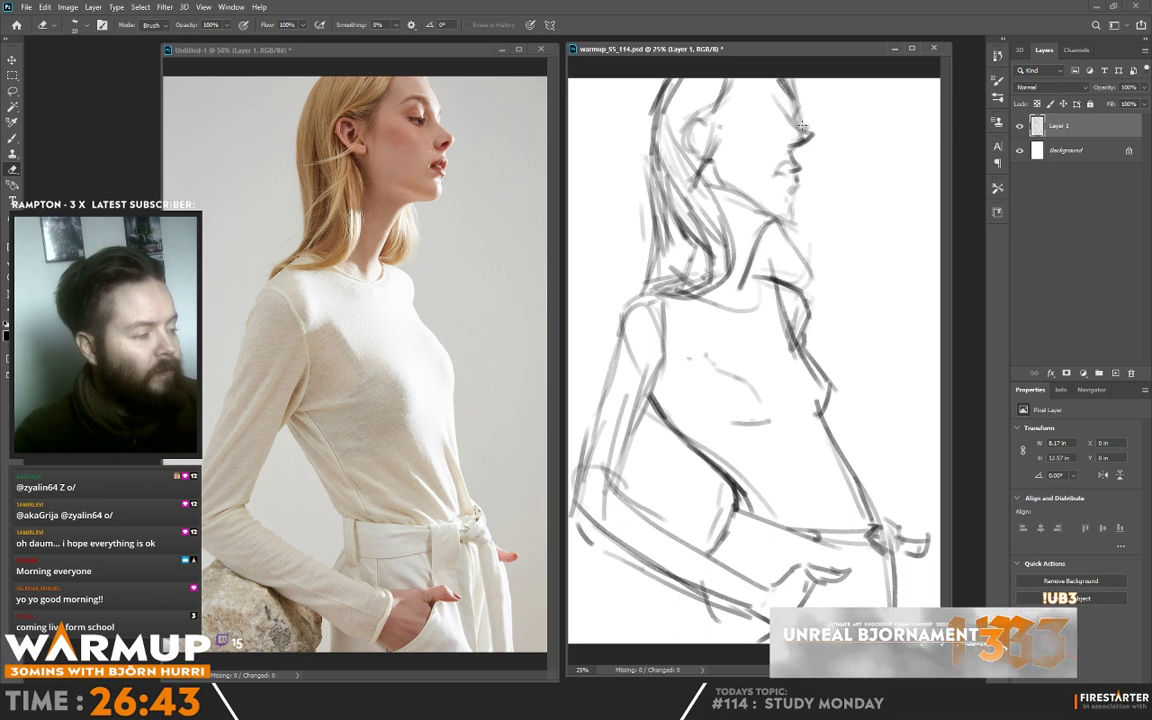
right_click(801, 124)
click(889, 389)
click(847, 157)
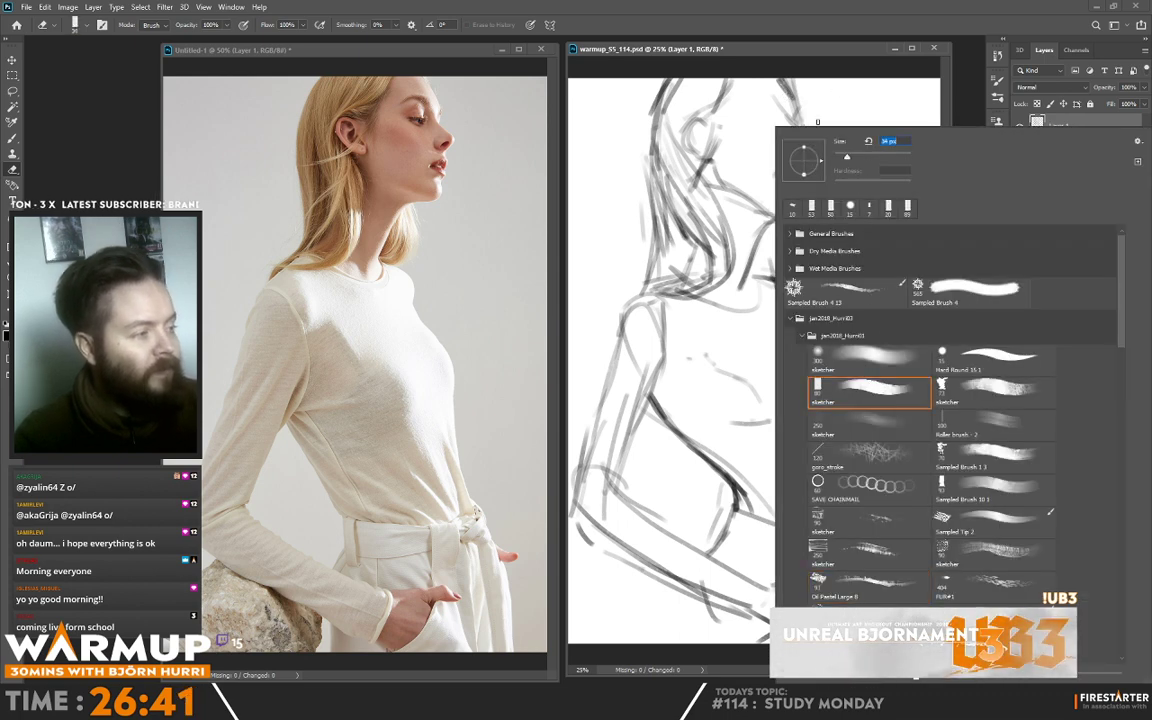
click(786, 98)
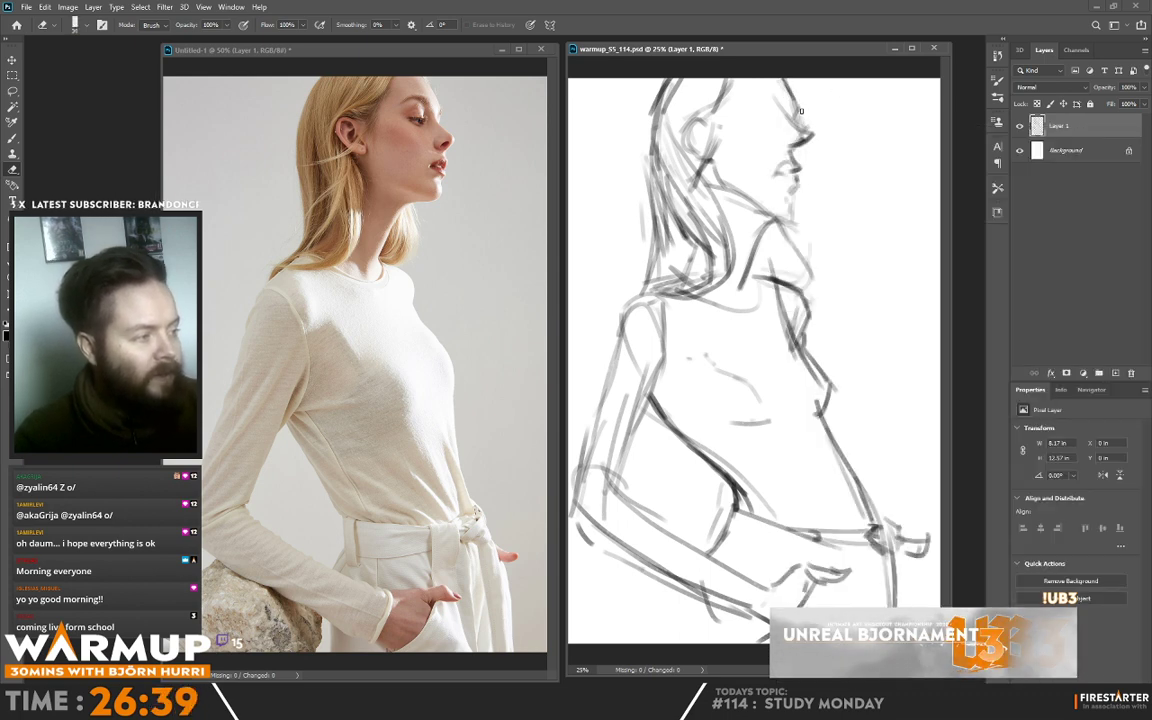
key(b)
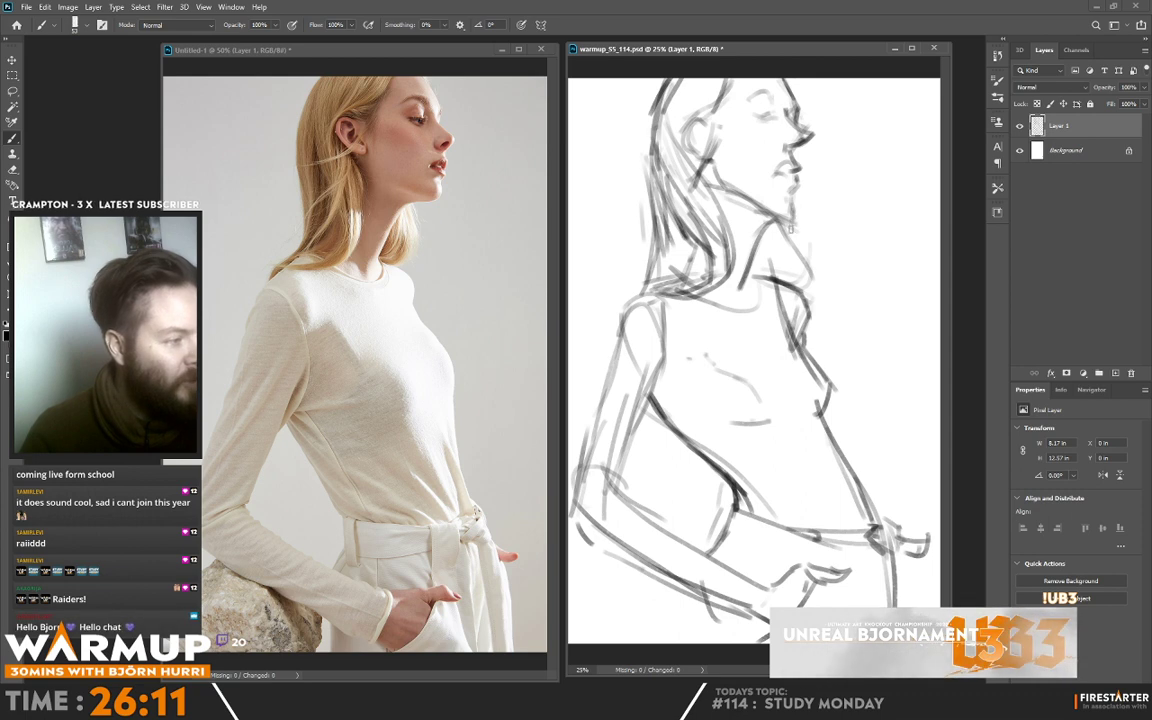
- Define the lips more firmly and draw the front of the neck down into the sweater's collar
key(e)
key(b)
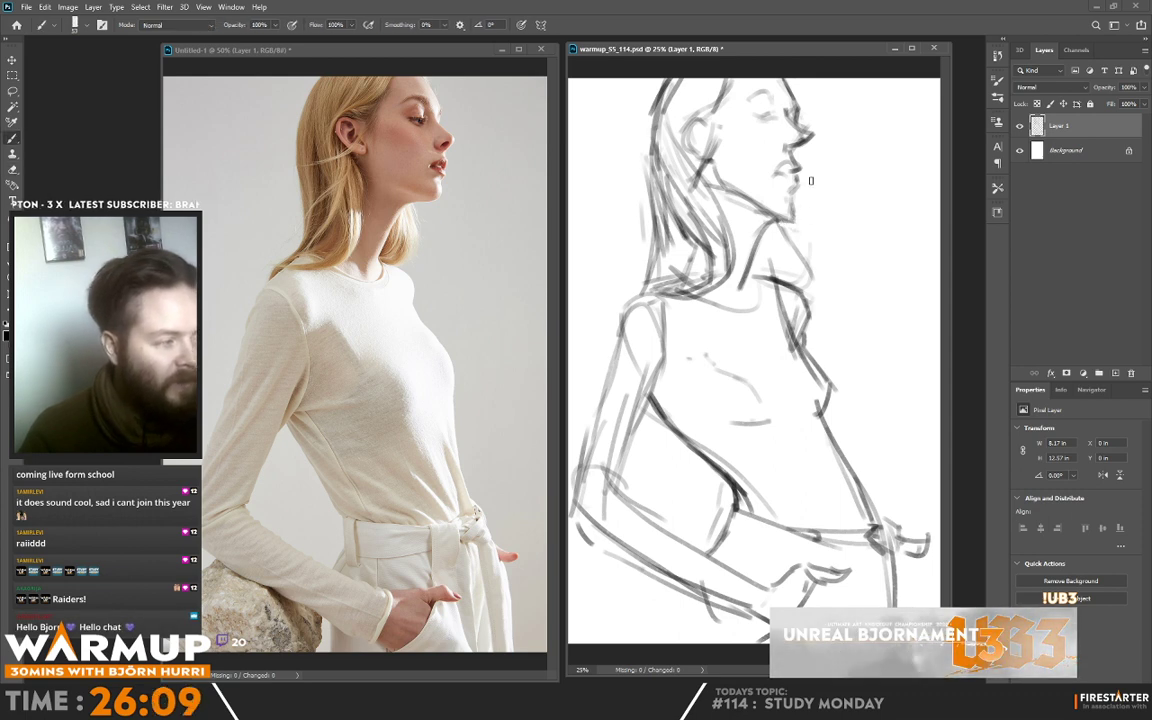
drag(729, 125, 755, 148)
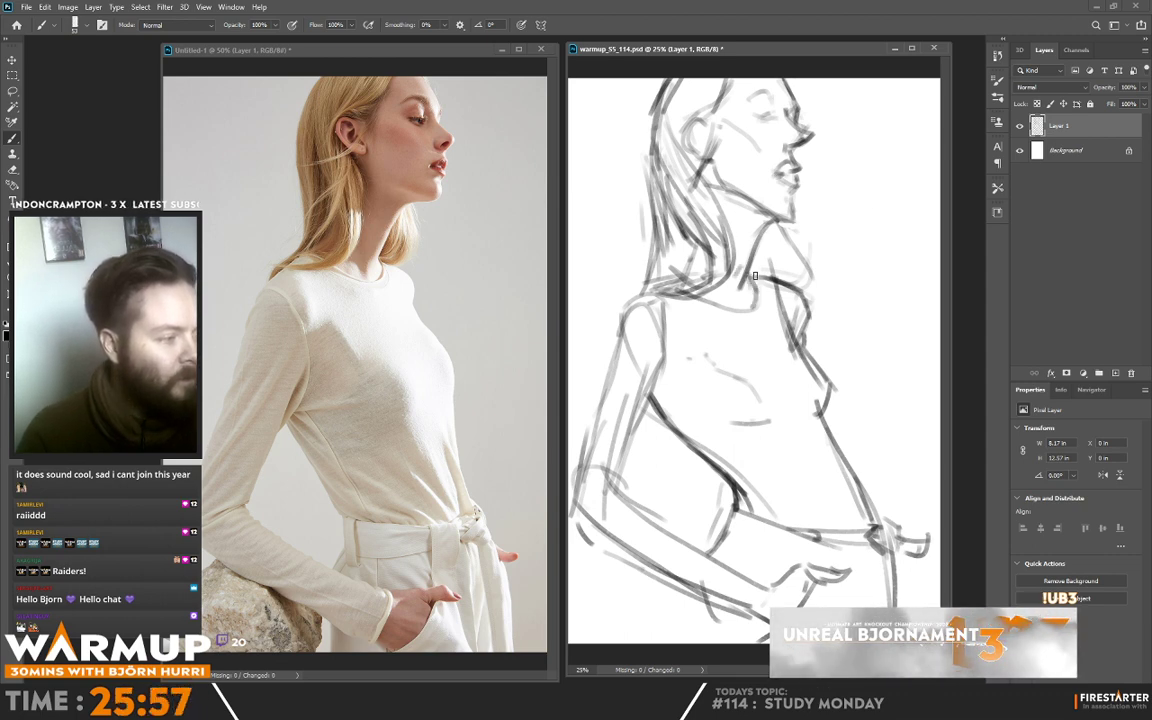
- Erase excess lines at the far shoulder, and with the eraser enlarged to about 100 px, remove the doubled near shoulder and upper-arm outlines
key(e)
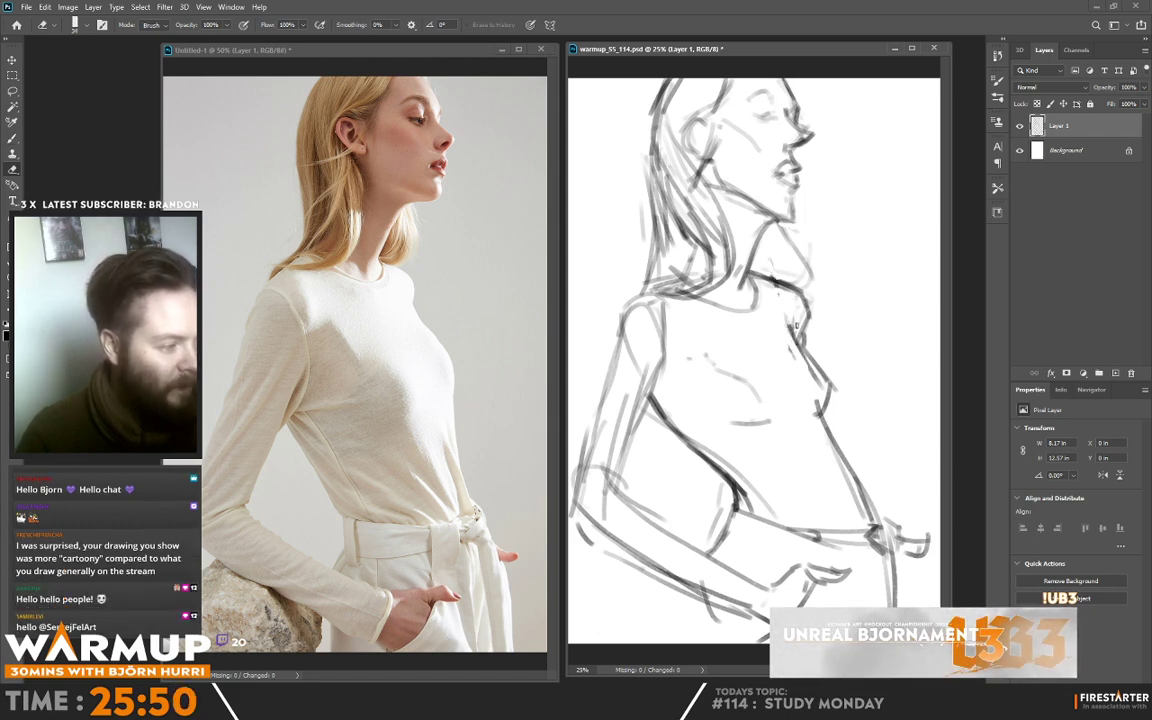
right_click(646, 326)
drag(718, 191, 744, 193)
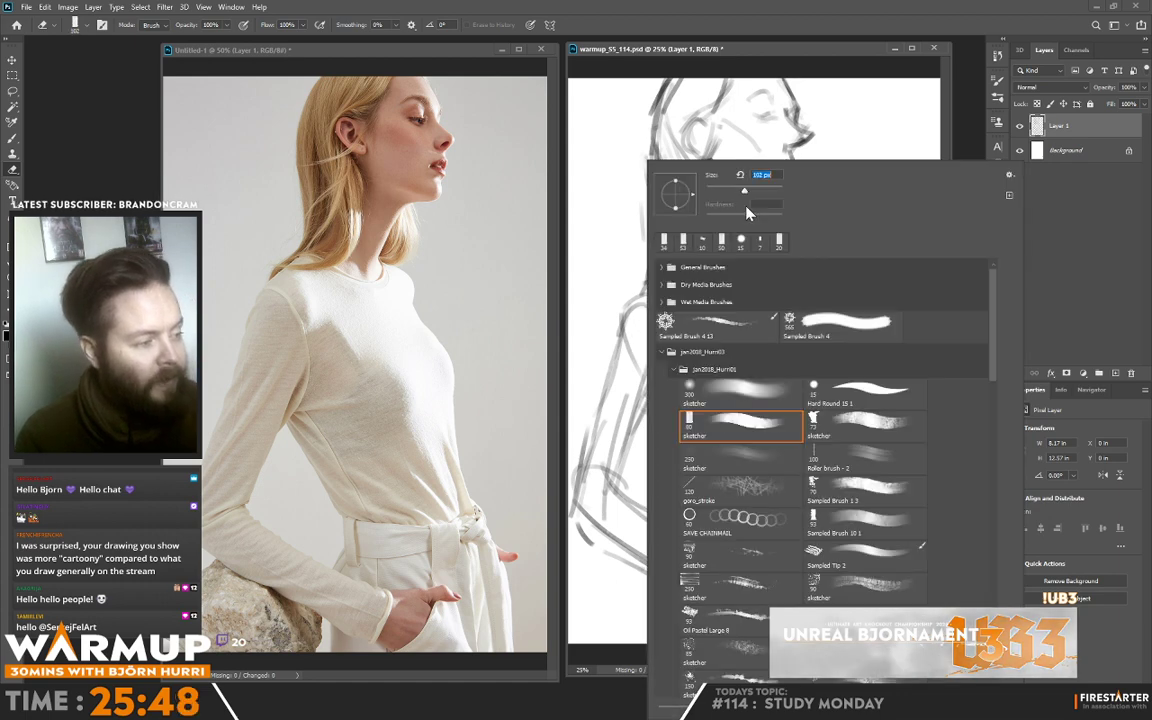
click(632, 317)
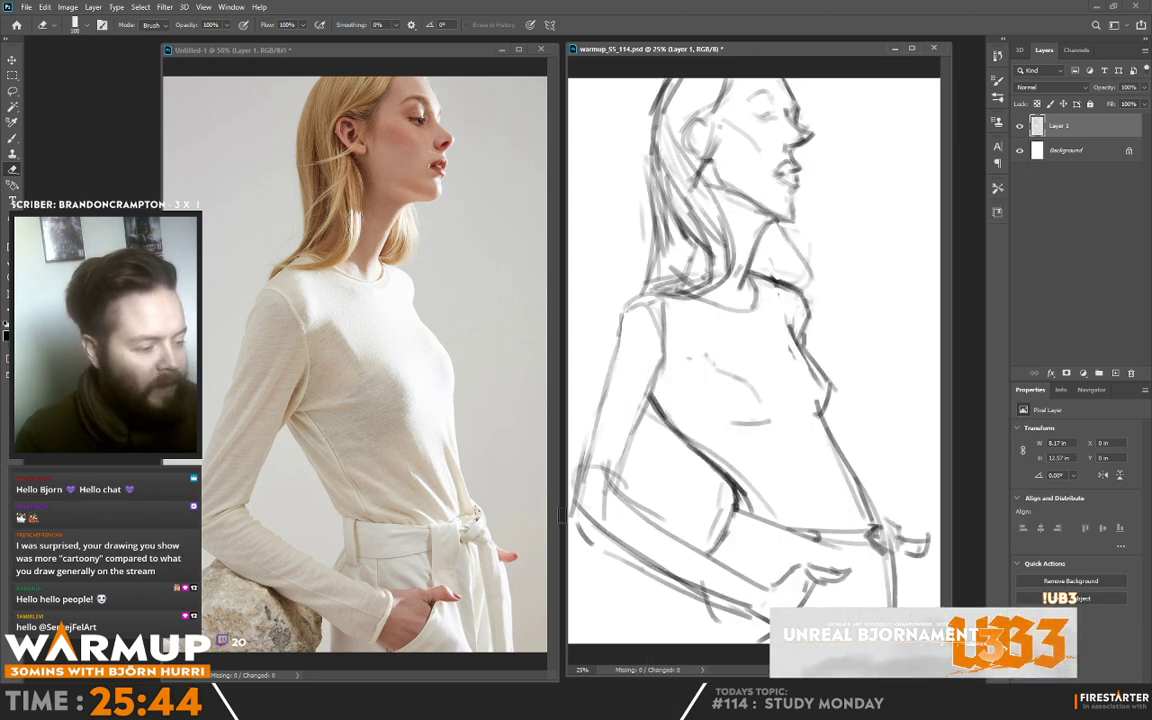
- Redraw the bent sleeve from armpit over the elbow to the wrist with a cuff, erasing stray construction lines
key(b)
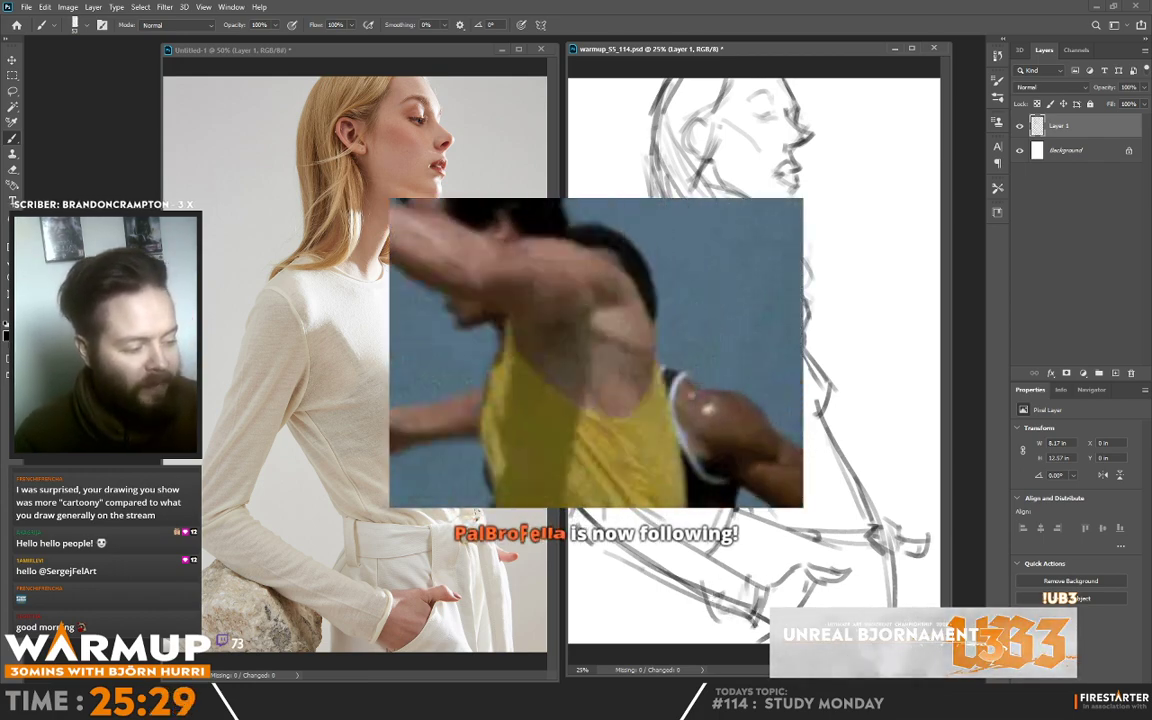
key(e)
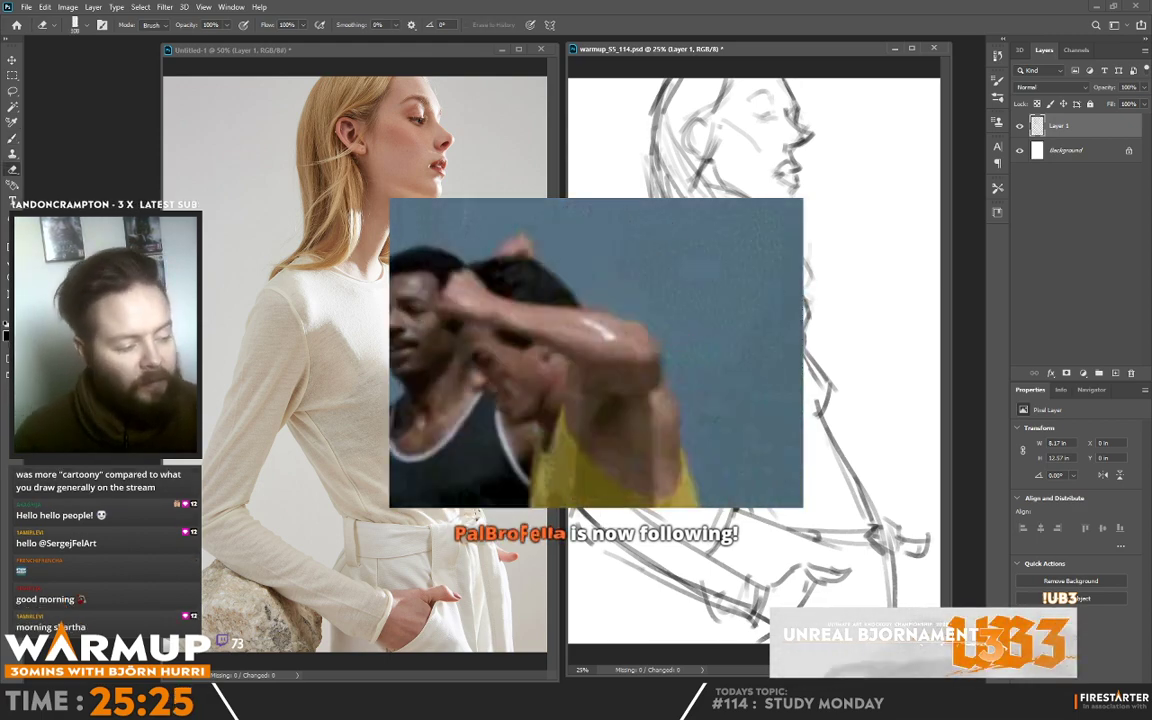
key(b)
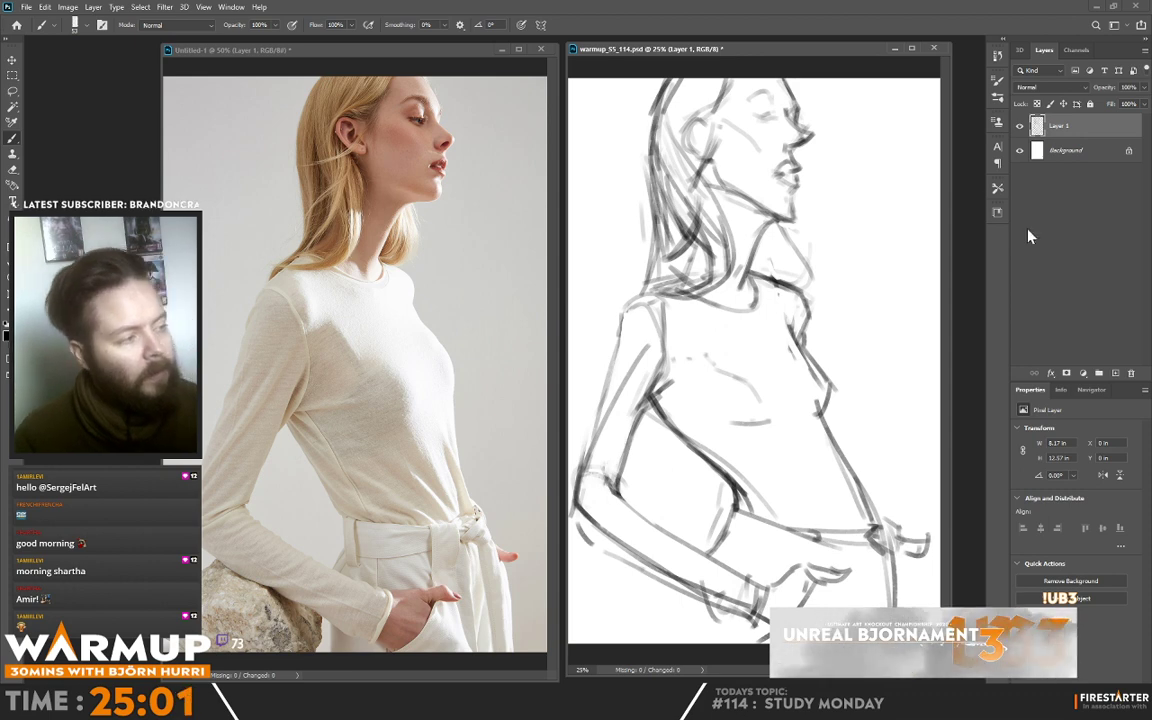
- Reduce the brush to 32 px and darken the eyebrow, the eyelid and the brow area of the profile
right_click(846, 125)
drag(854, 158, 847, 158)
click(744, 76)
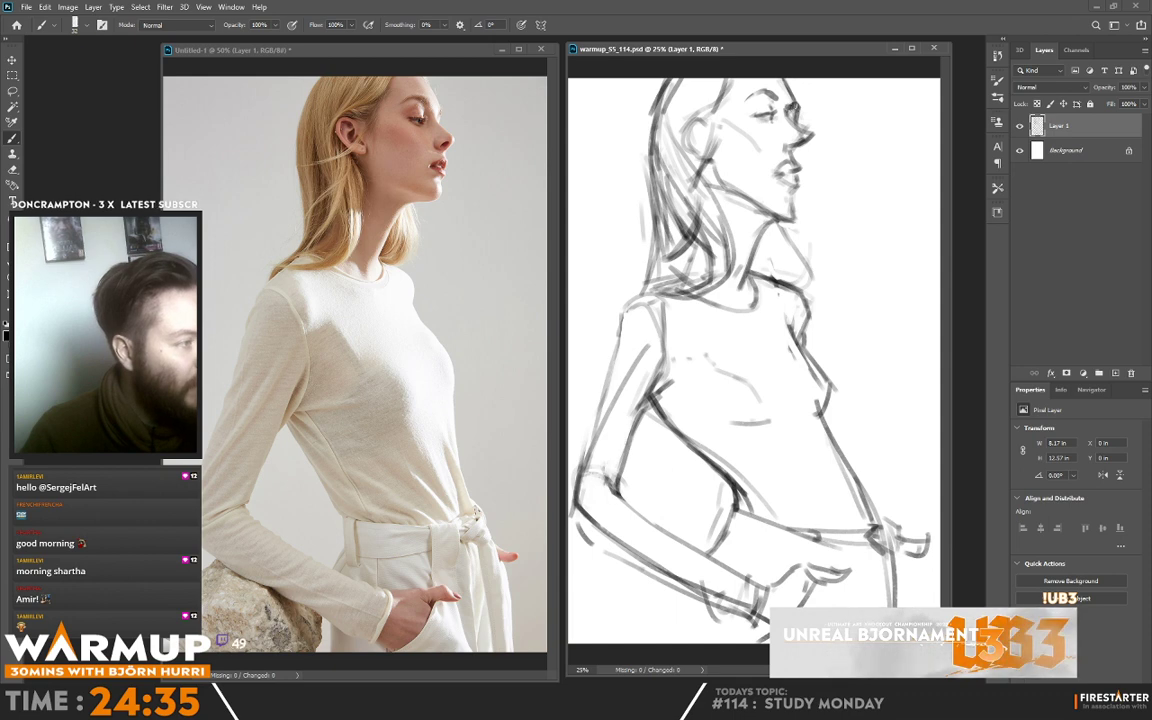
- Trim the overly thick line at the bridge of the nose with a smaller eraser and refine the profile
key(e)
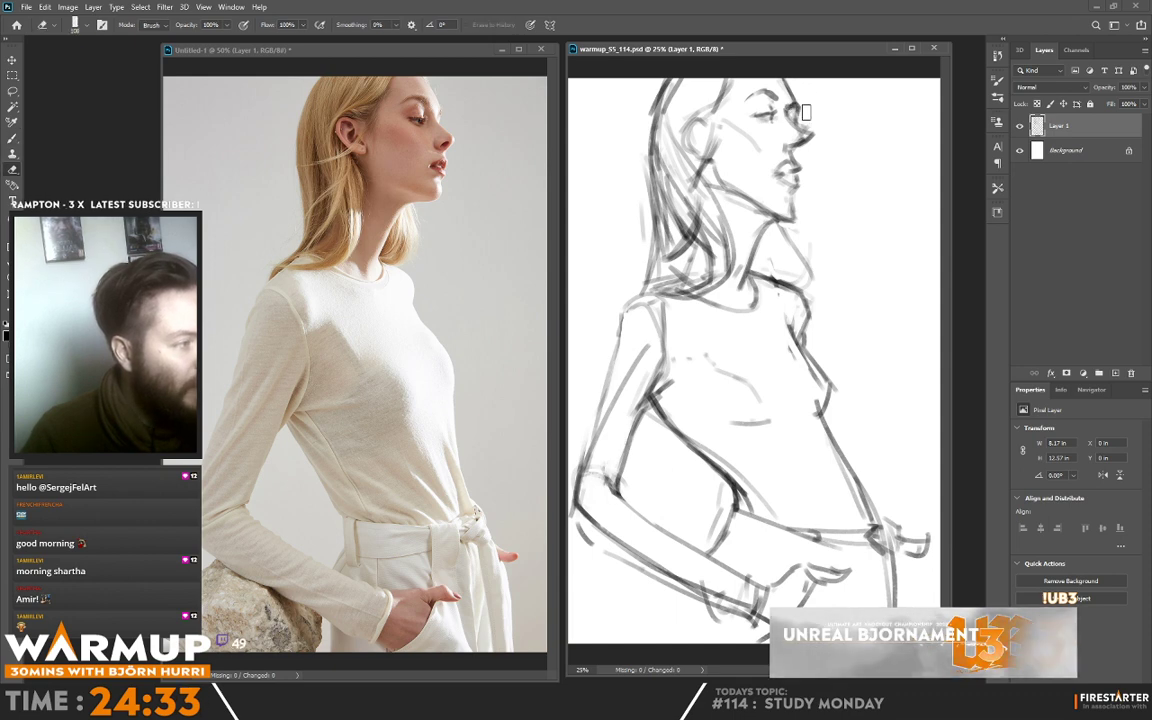
right_click(776, 147)
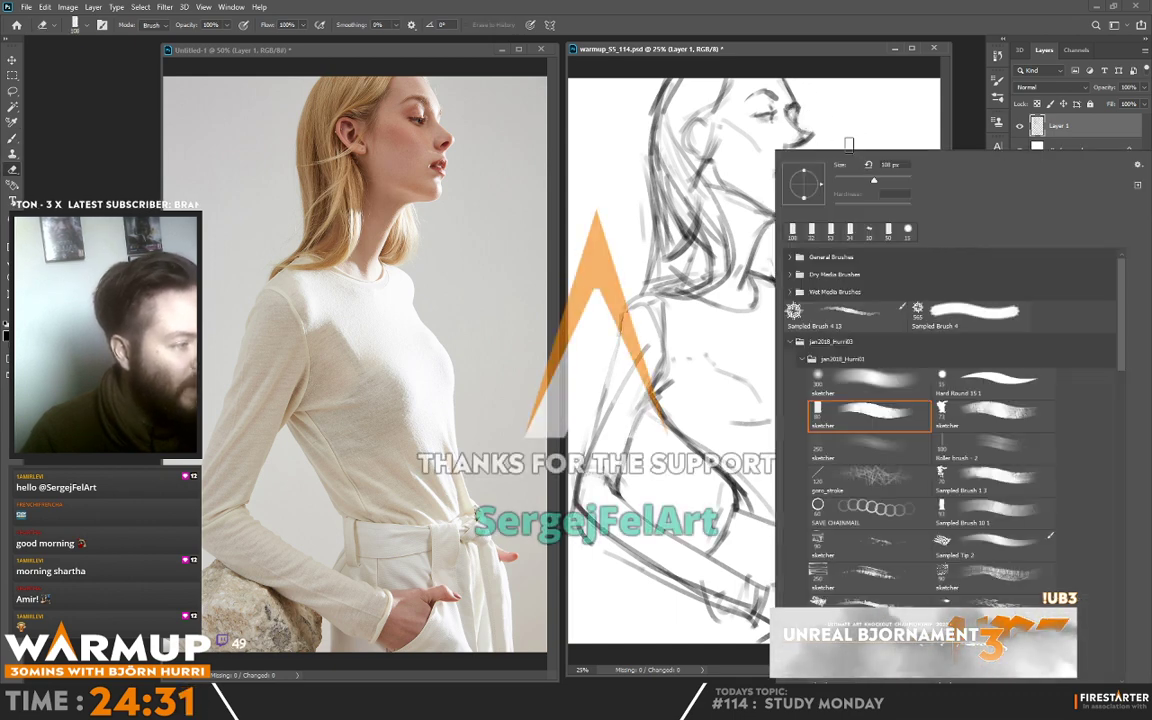
click(849, 182)
click(789, 129)
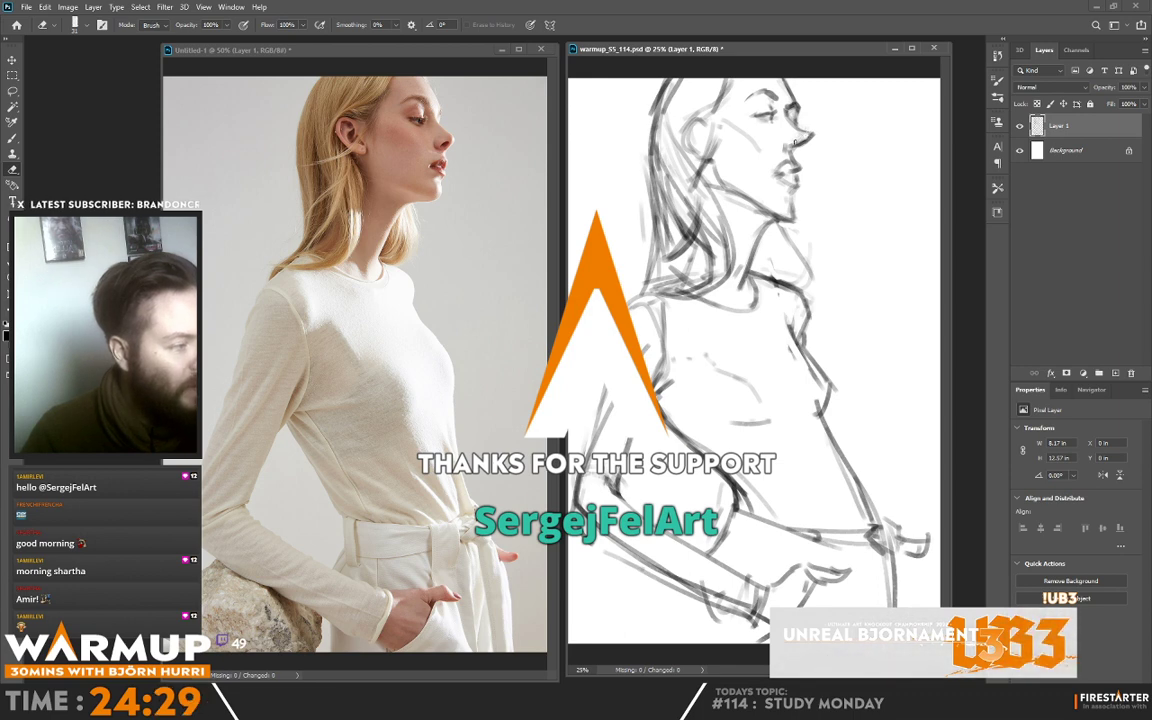
key(b)
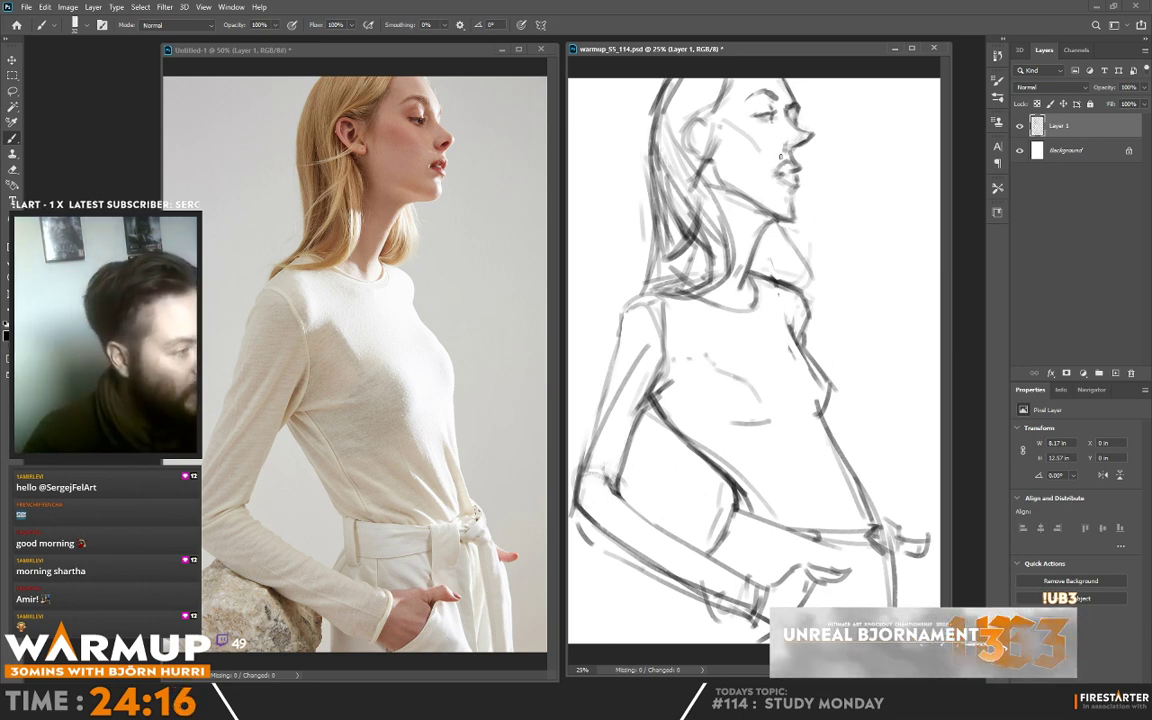
- Darken the line between the lips and the jawline toward the chin, cleaning their edges with the eraser
key(e)
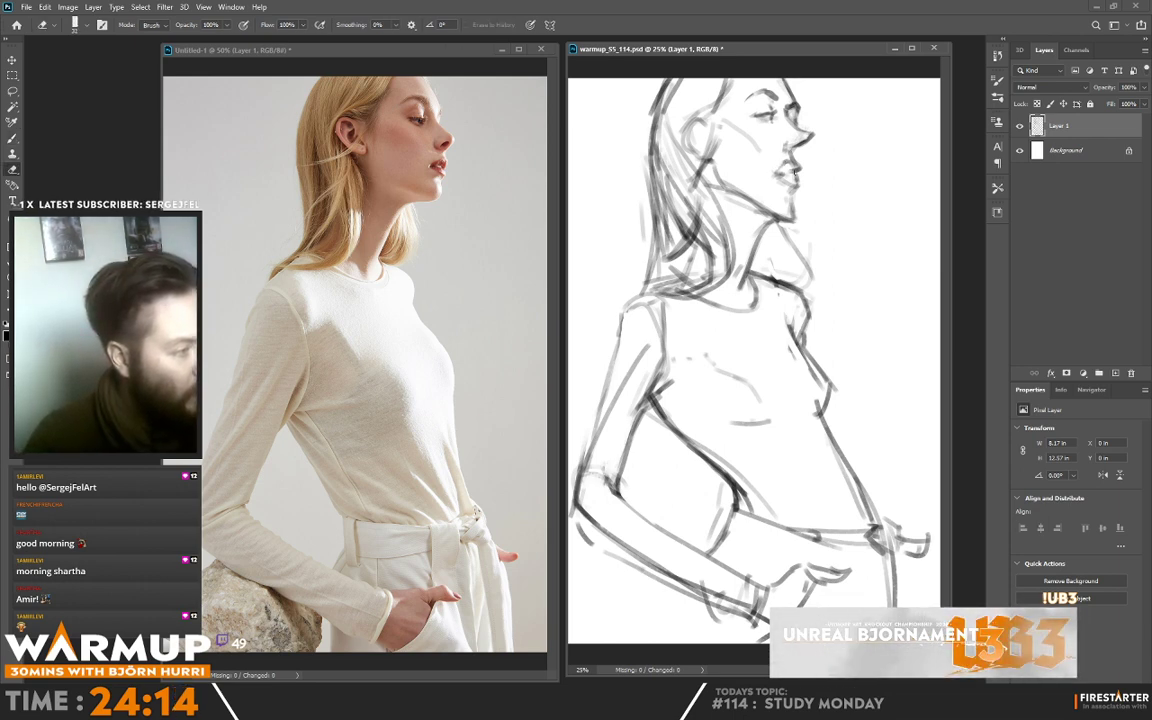
key(b)
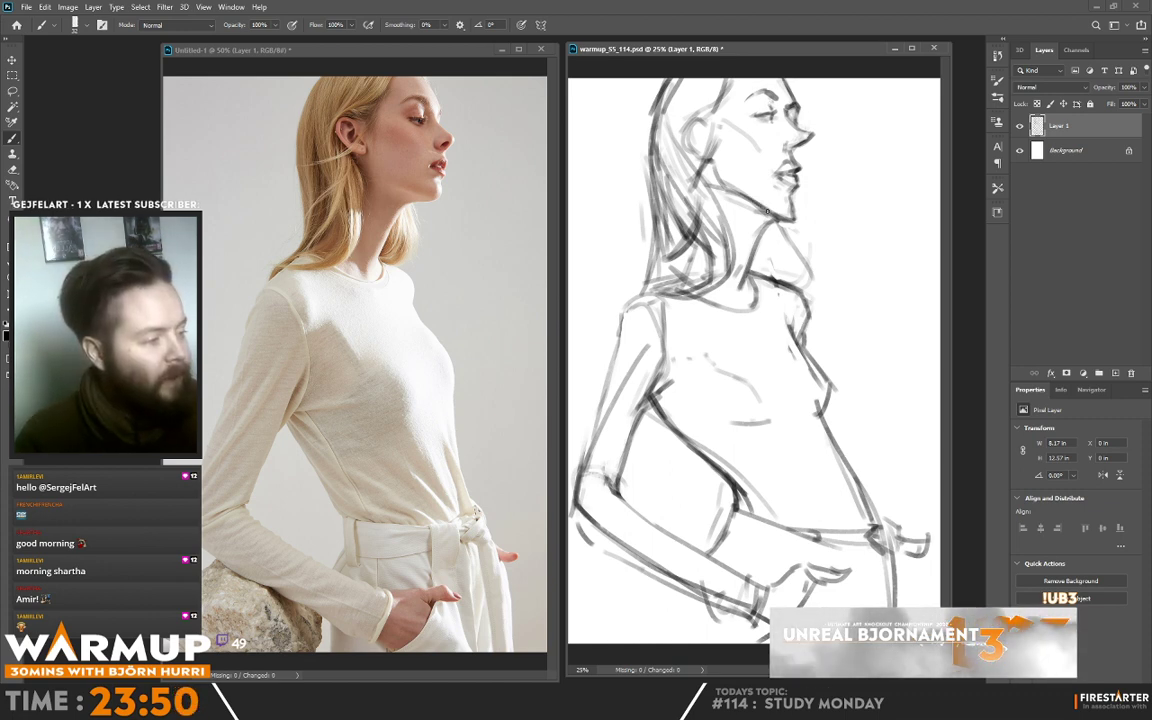
key(e)
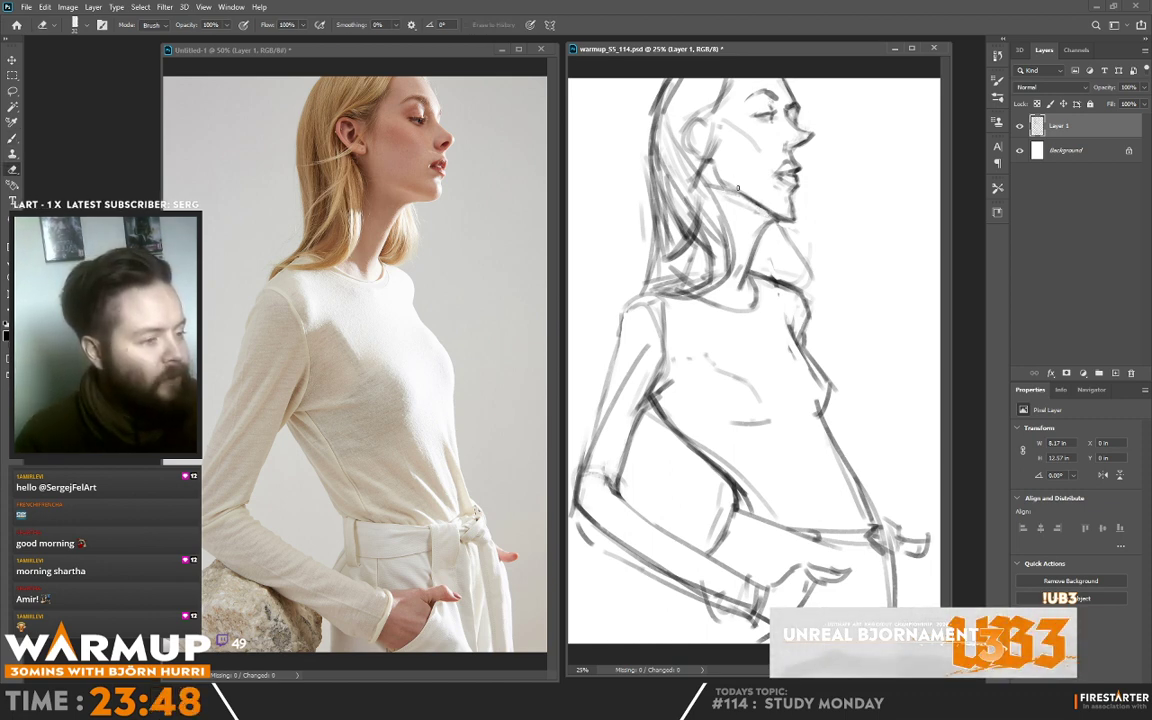
- Strengthen the front contour of the neck from under the chin to the collar and erase the excess beside it
key(b)
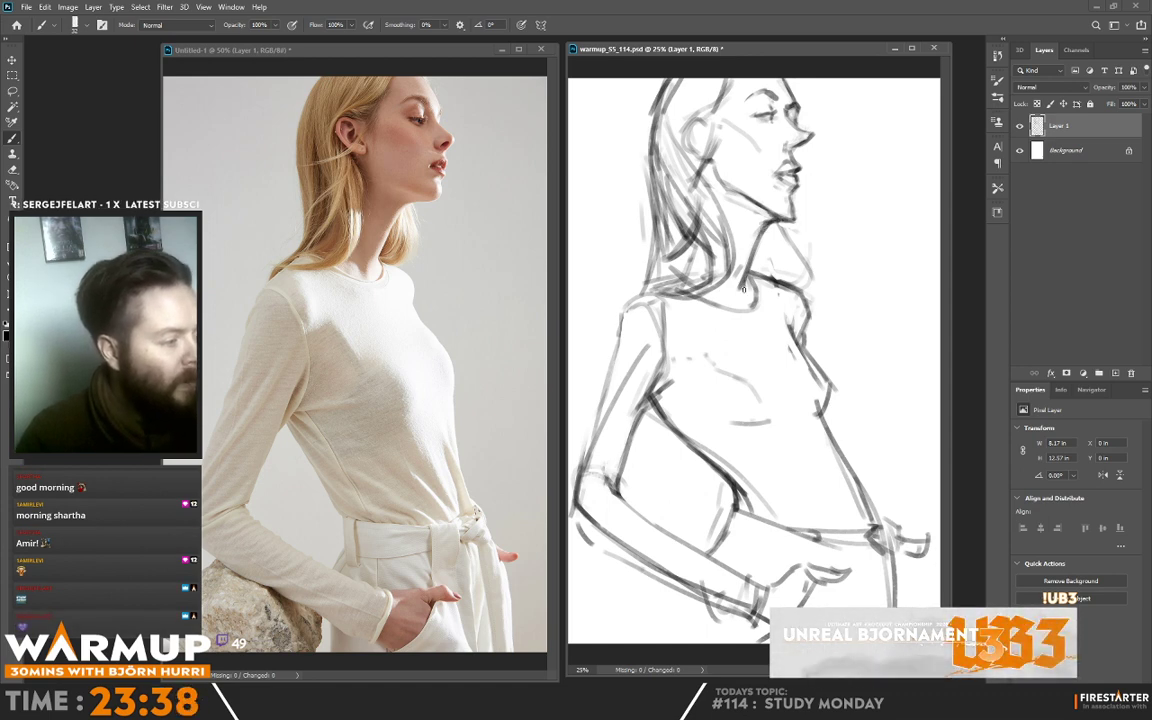
key(e)
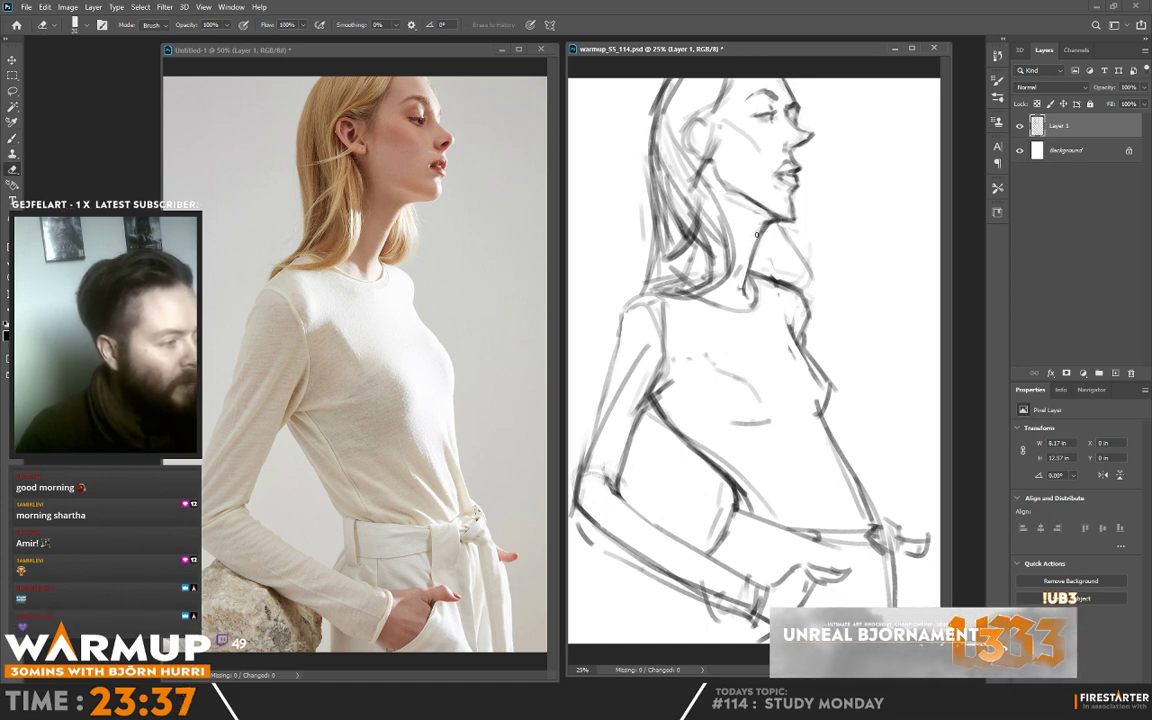
key(b)
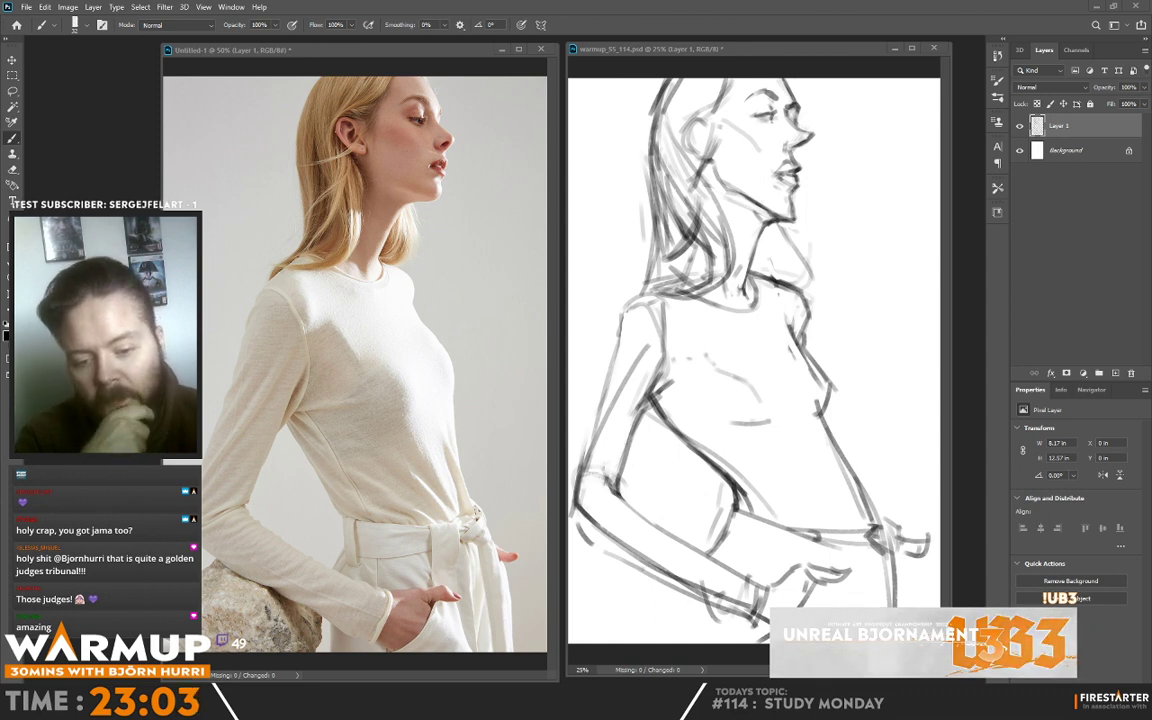
- Add hair strands on both sides of the neck, and firm up the near shoulder and the outer upper-arm contour
click(710, 264)
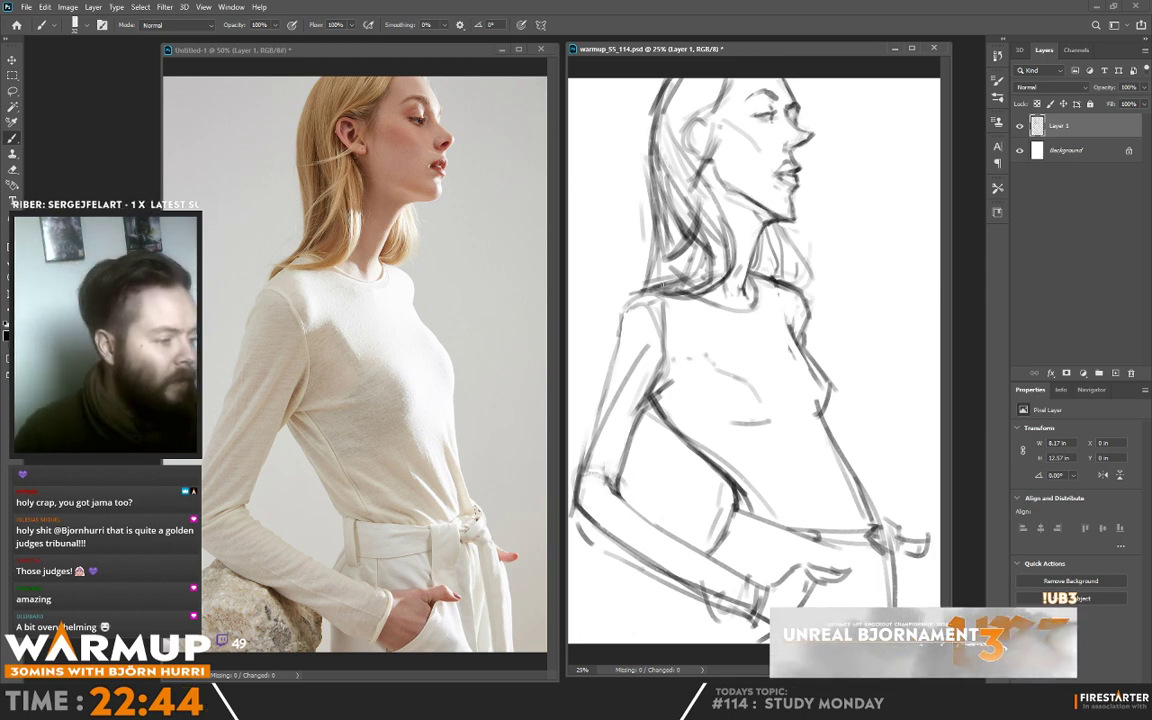
drag(671, 295, 704, 294)
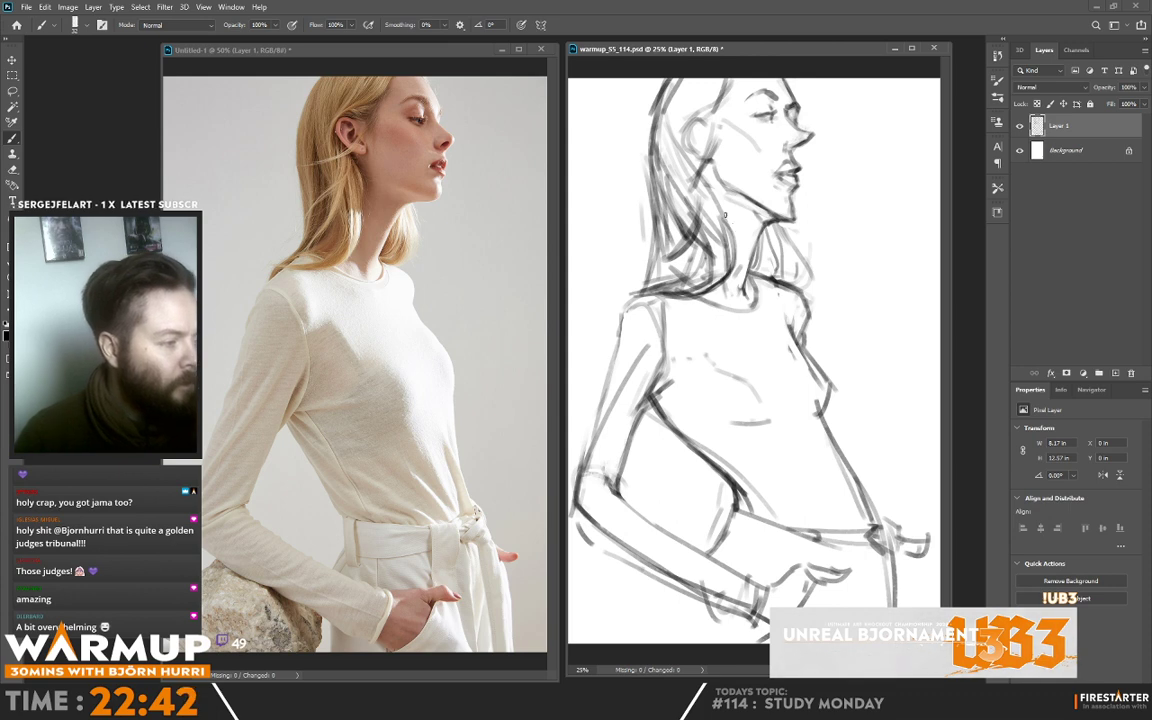
drag(647, 186, 663, 244)
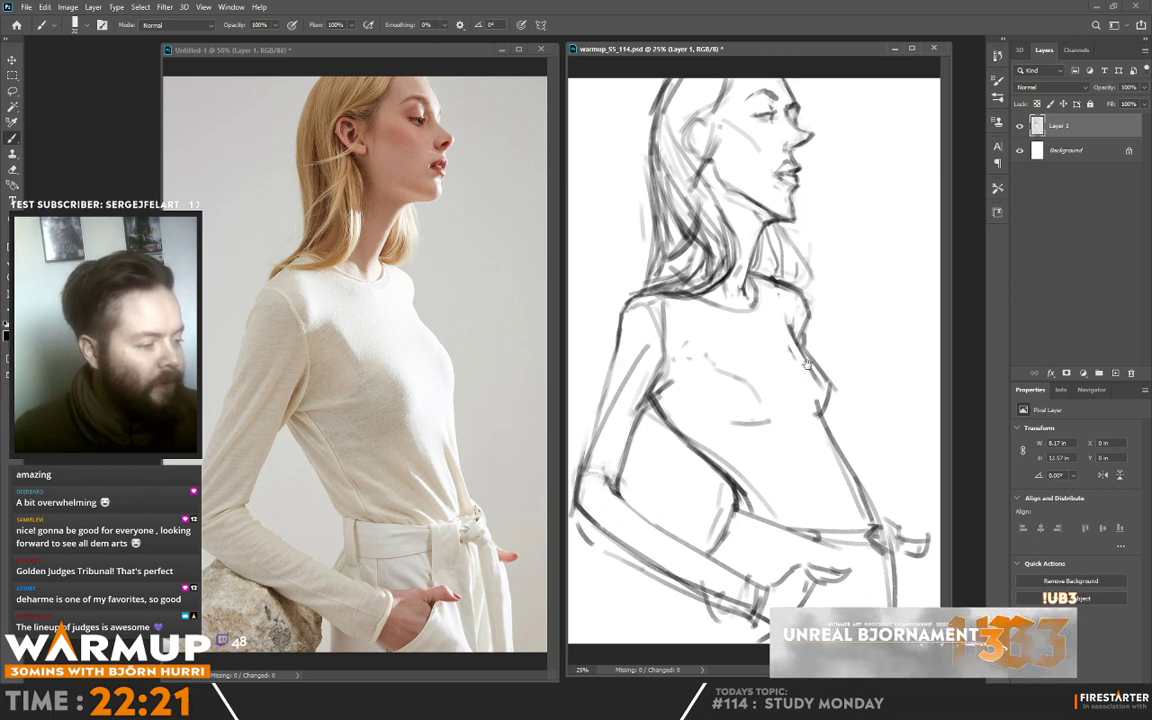
- Erase the leftover contour lines outside the elbow and along the underside of the forearm
key(e)
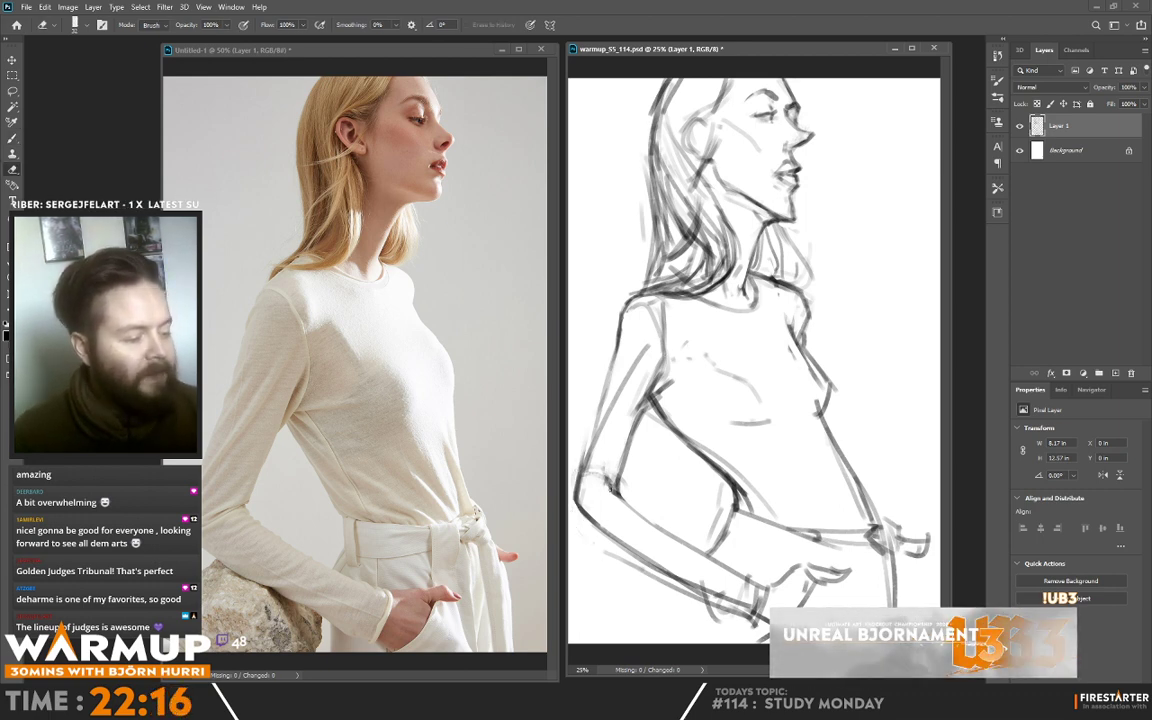
right_click(698, 198)
click(586, 492)
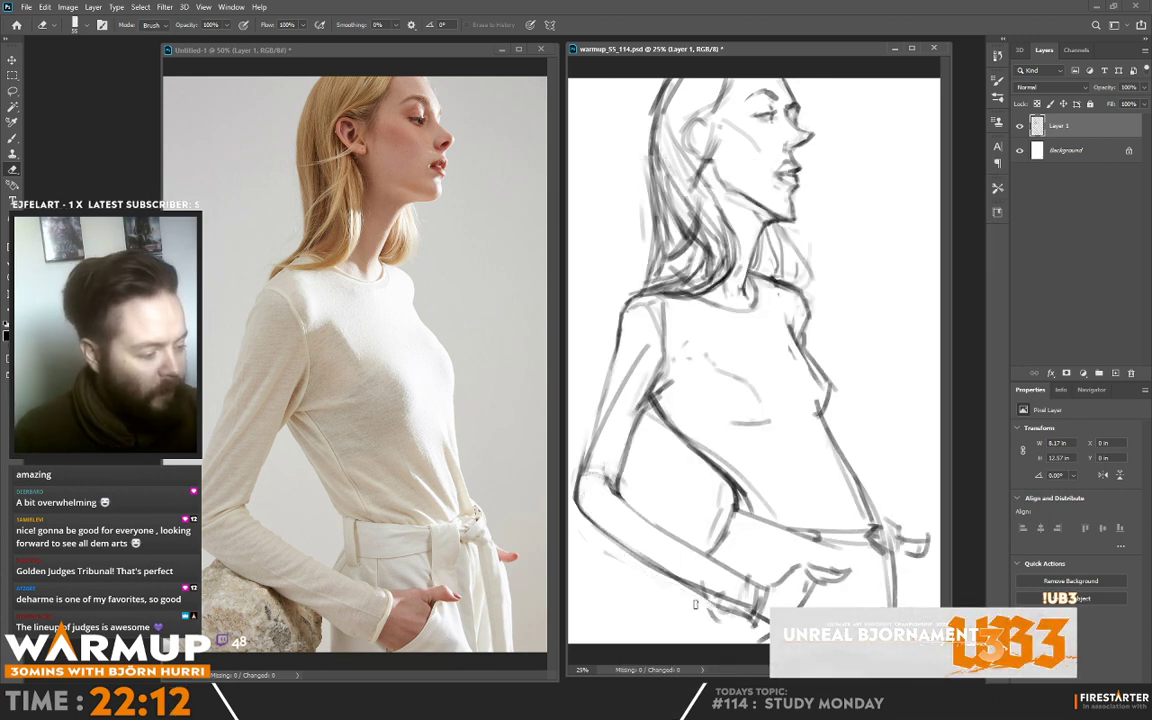
- Draw the trouser contour below the forearm, the hanging belt ends and a vertical belt-loop line at the waistband
key(b)
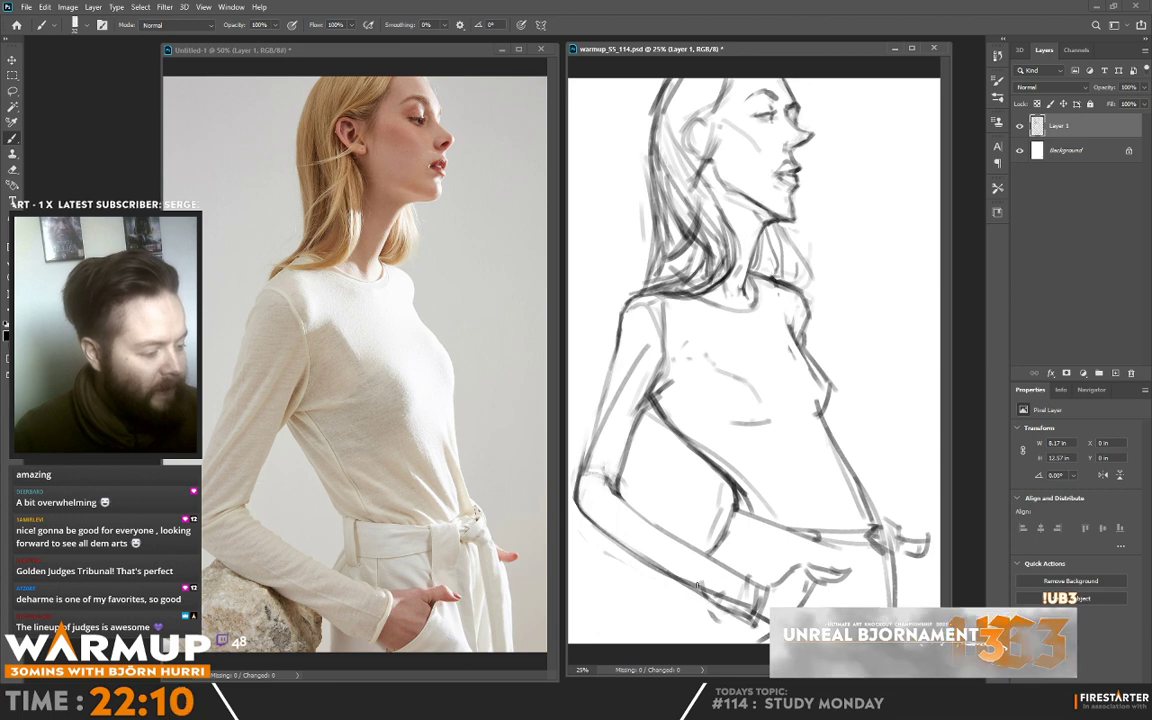
drag(690, 592, 708, 642)
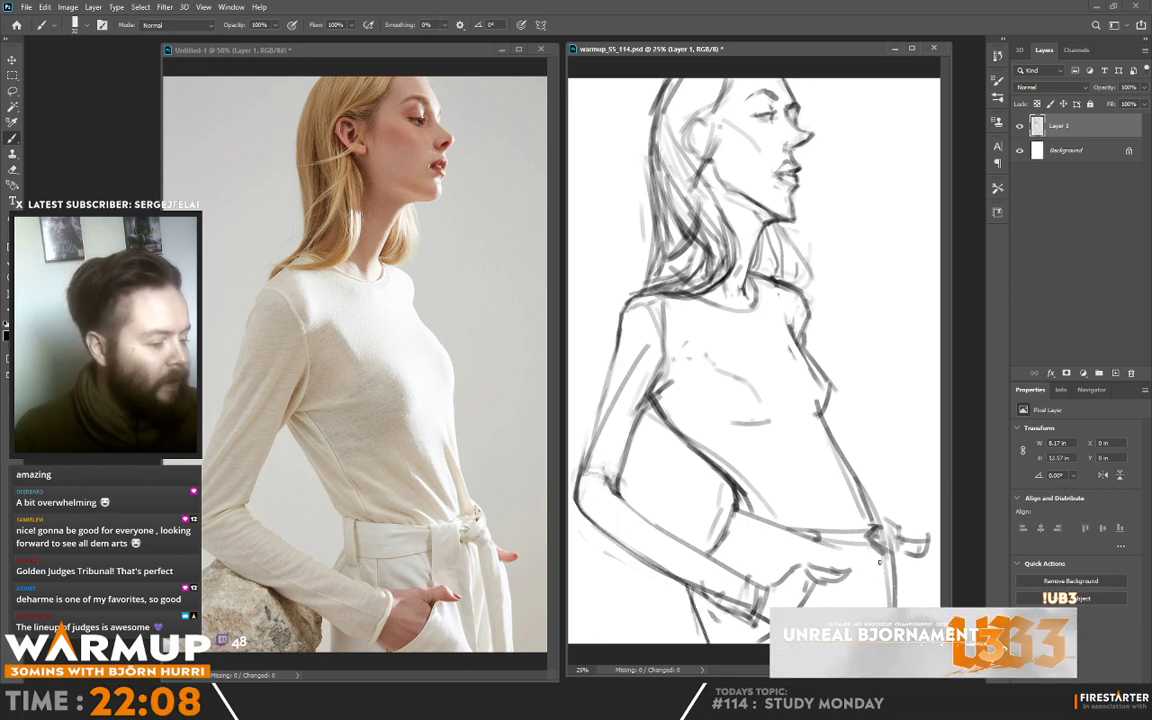
drag(854, 578, 858, 605)
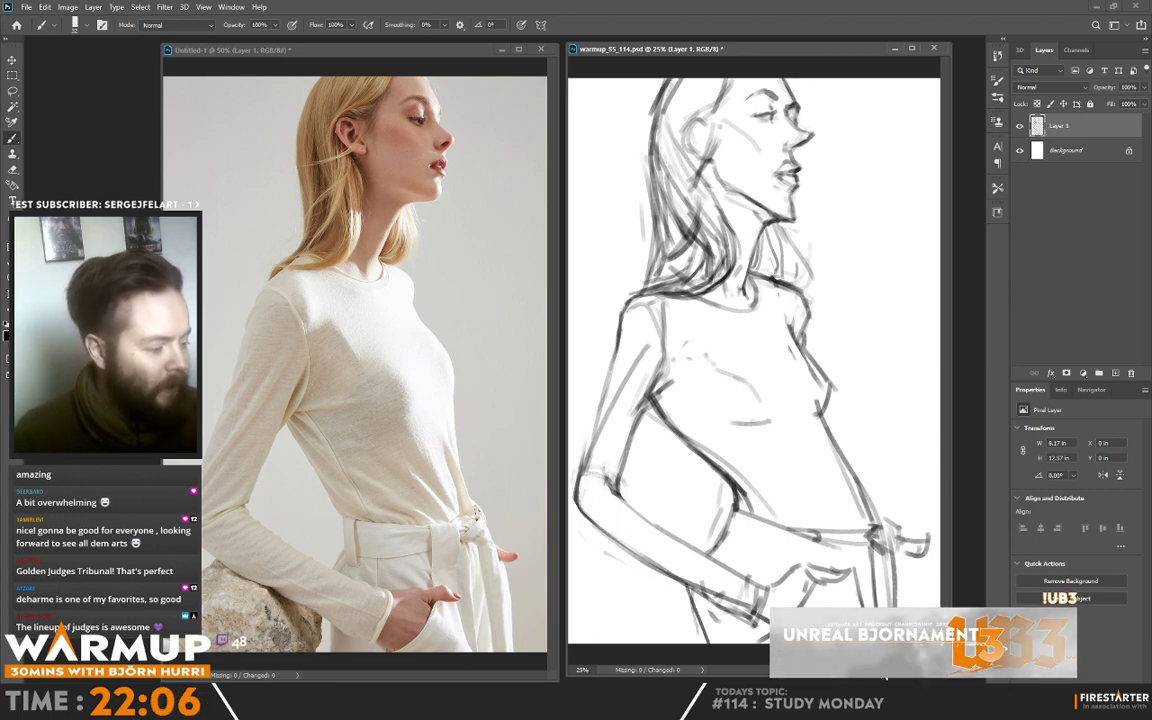
drag(838, 557, 834, 524)
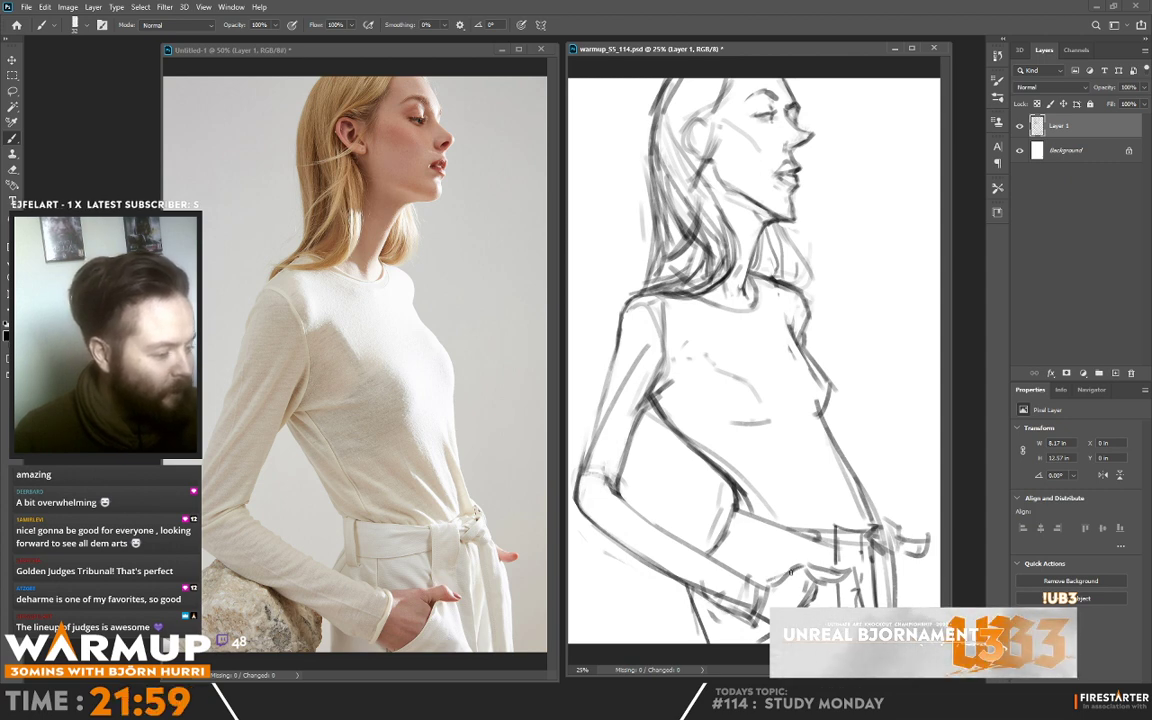
- Darken the fingers of the hand at the pocket and sketch the waistband's lower edge above it
drag(791, 572, 838, 569)
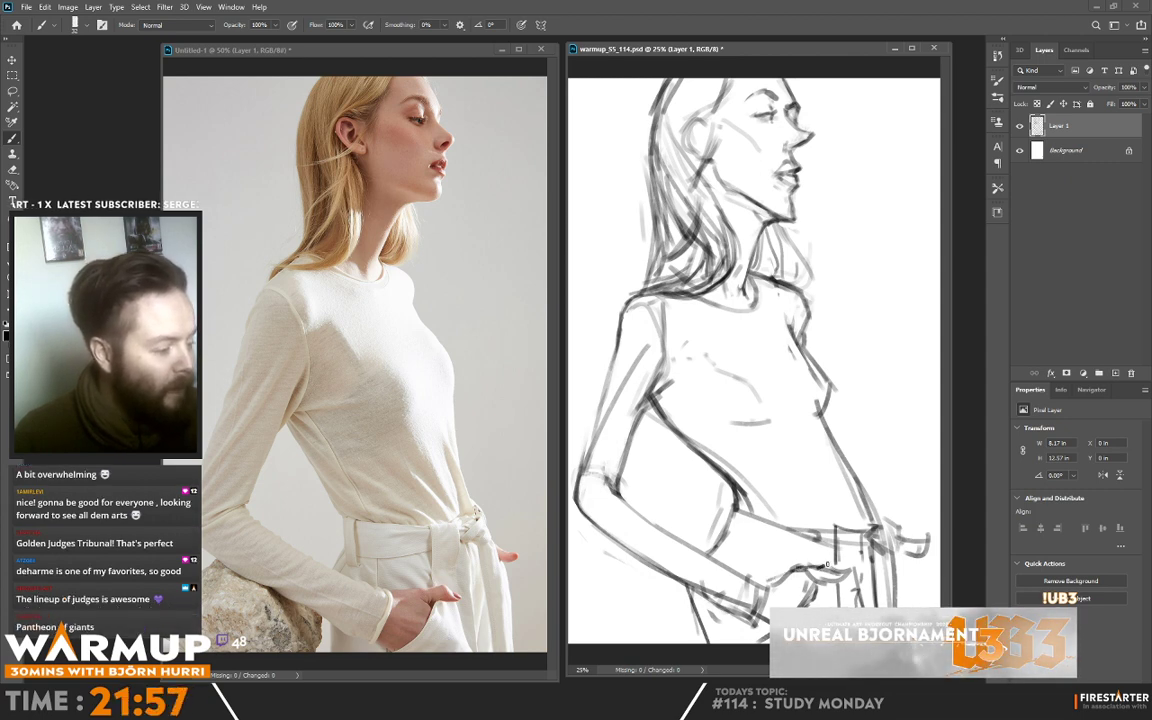
drag(846, 574, 826, 582)
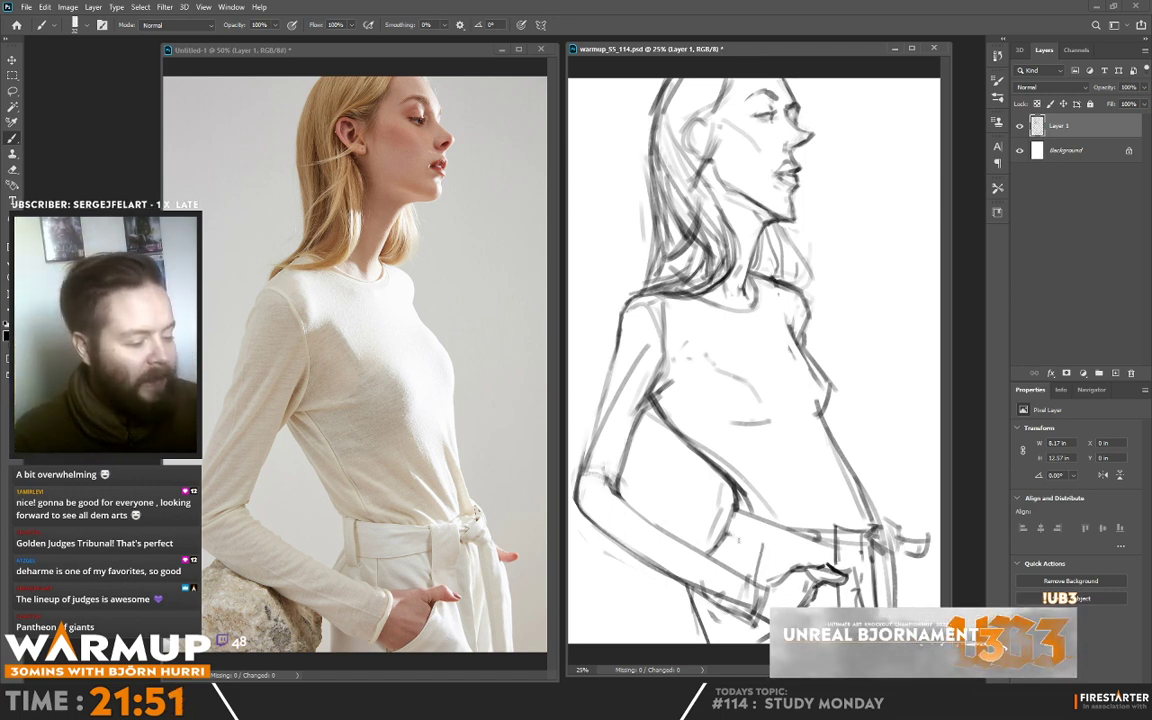
drag(748, 550, 829, 564)
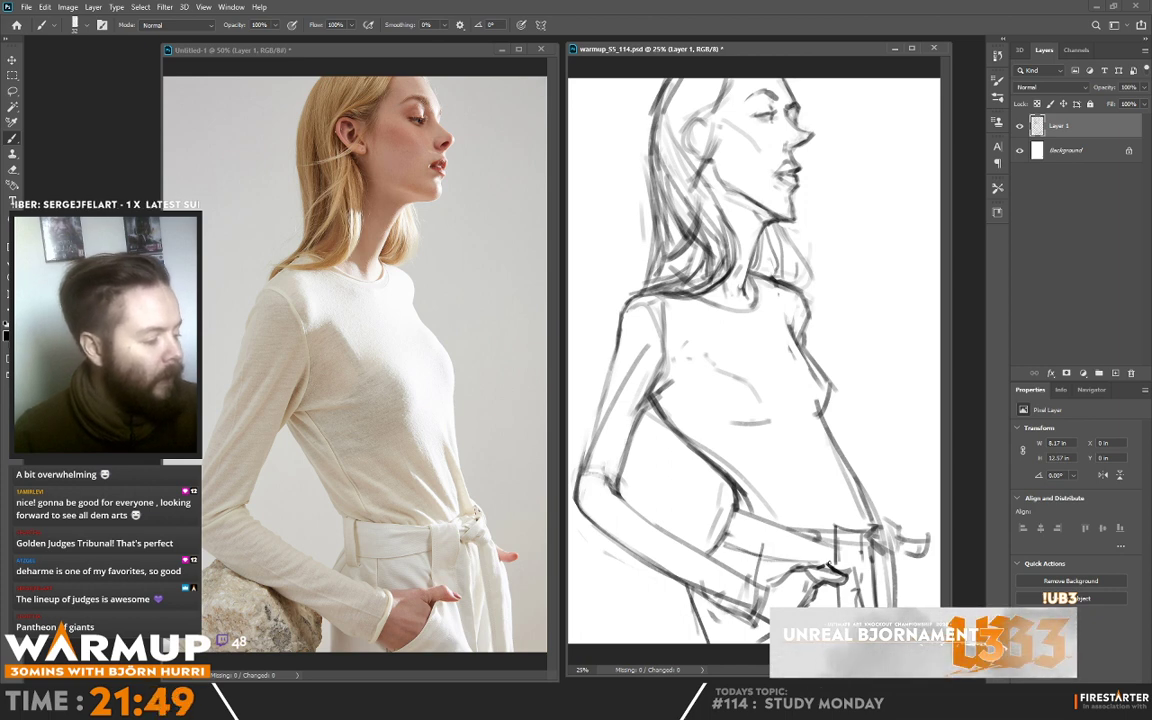
- Draw the belt-loop line on the waistband and add sweater fold lines between the underarm contour and the belt knot
drag(767, 529, 752, 559)
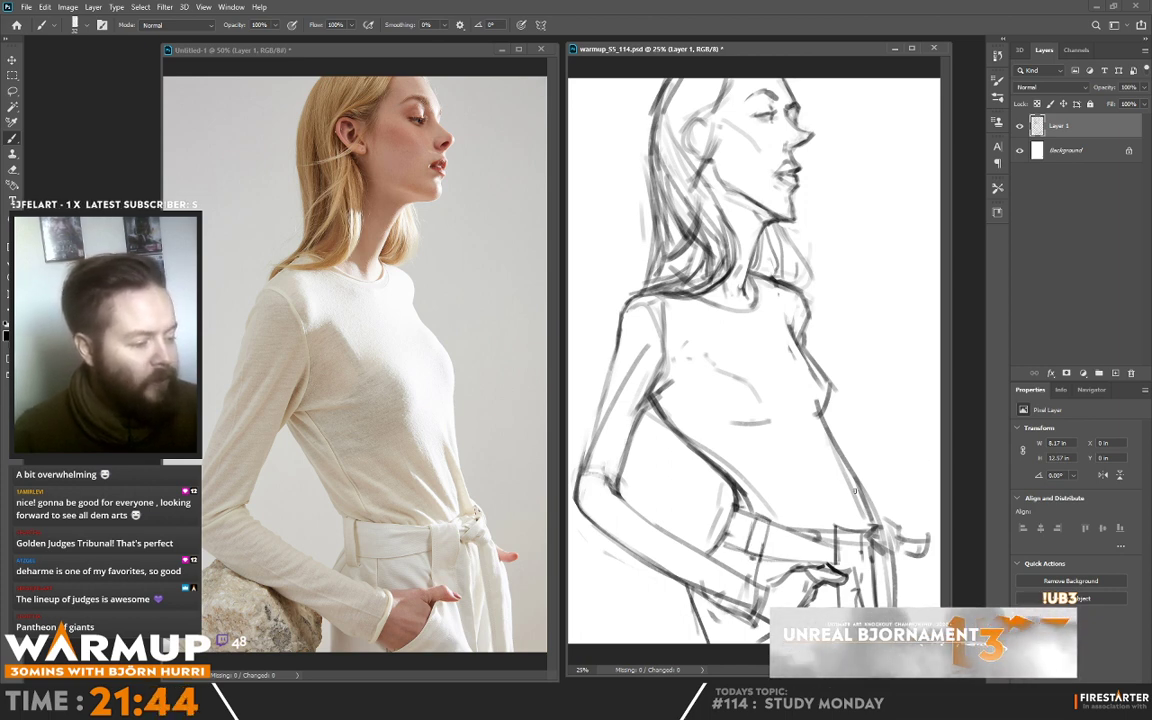
drag(709, 438, 730, 457)
drag(825, 476, 834, 510)
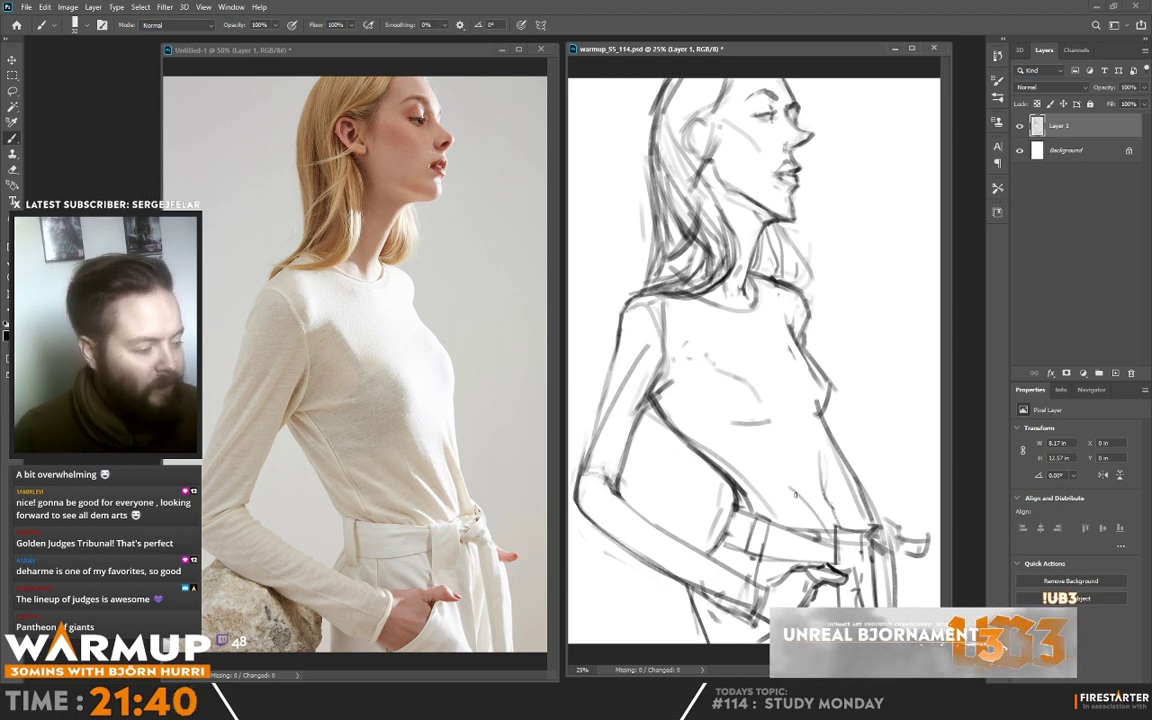
drag(796, 493, 814, 536)
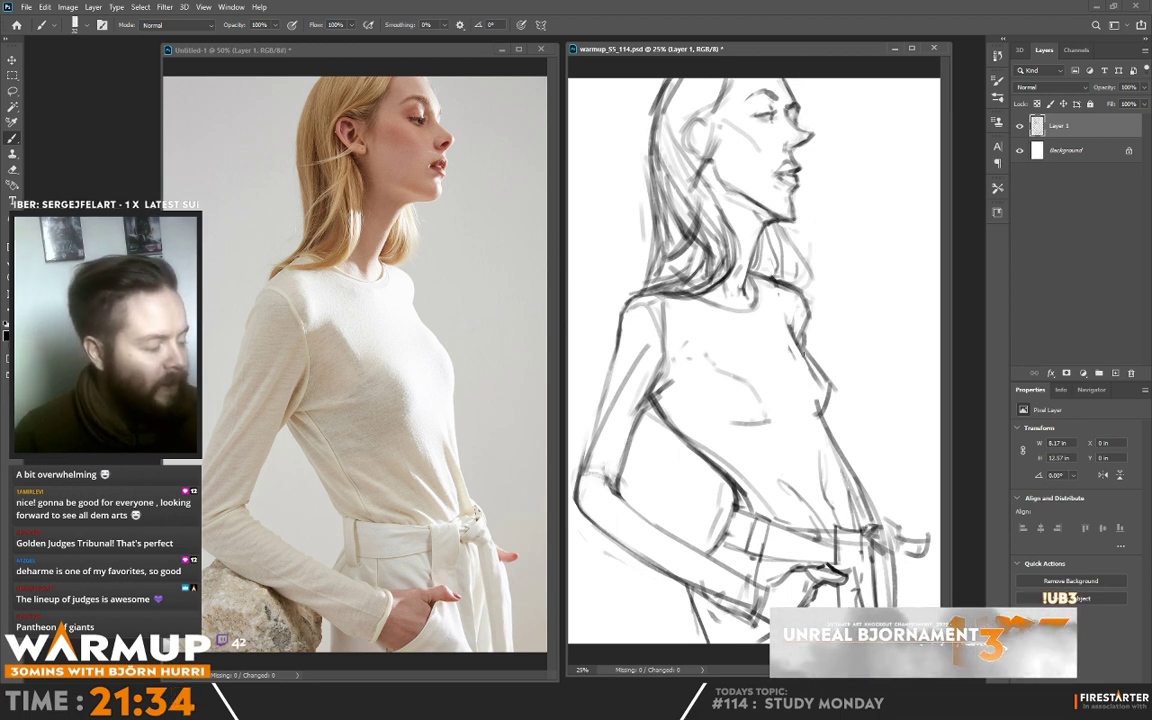
- Erase the stray contour lines in front of the chest and darken the eye
key(e)
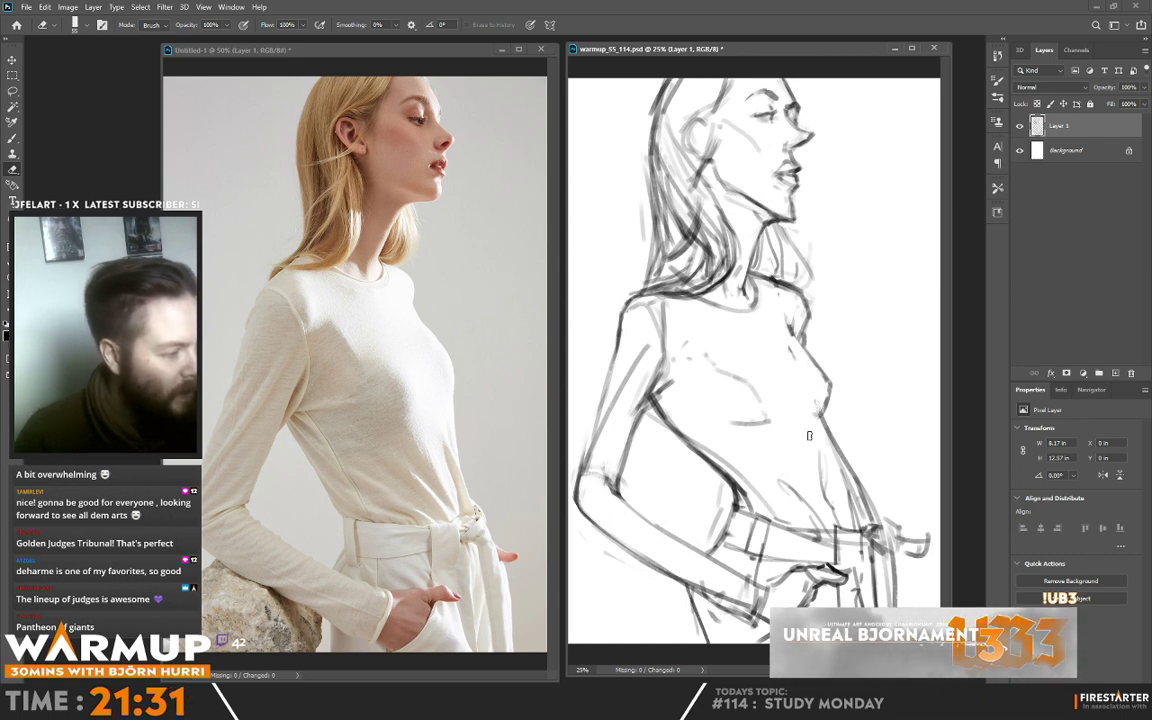
key(b)
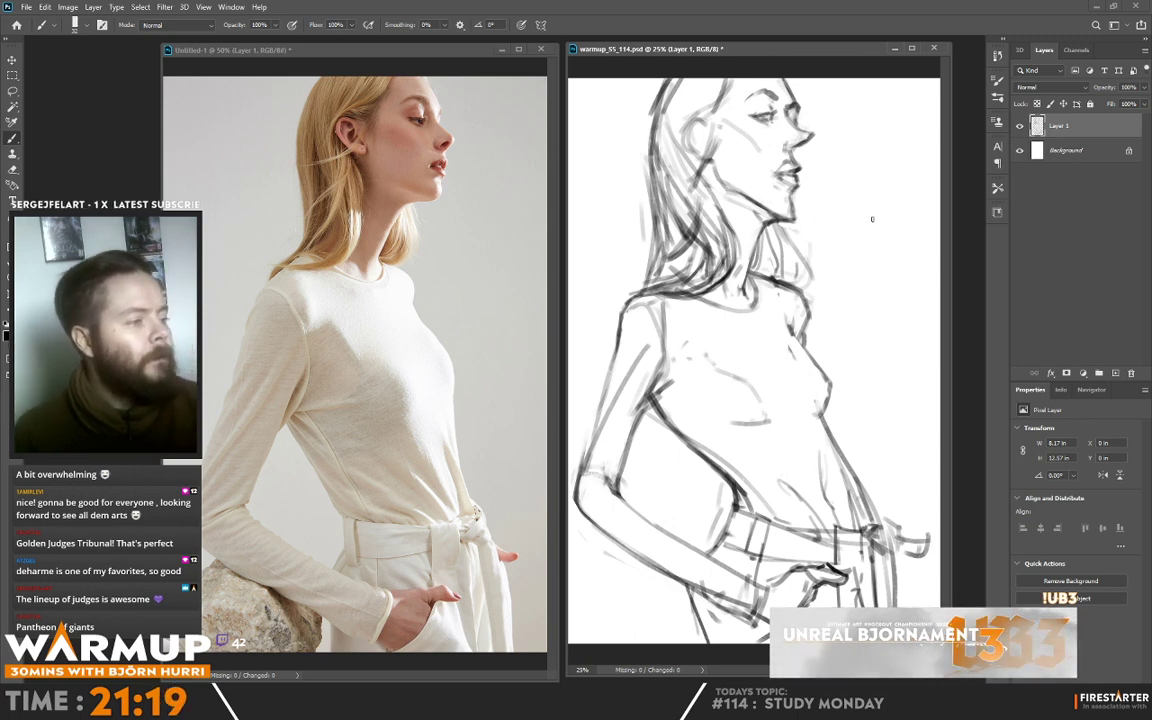
- Add a new layer and fill the whole figure's silhouette with flat grey using a hardened 300 px round sketcher brush
click(1115, 373)
right_click(697, 250)
click(835, 399)
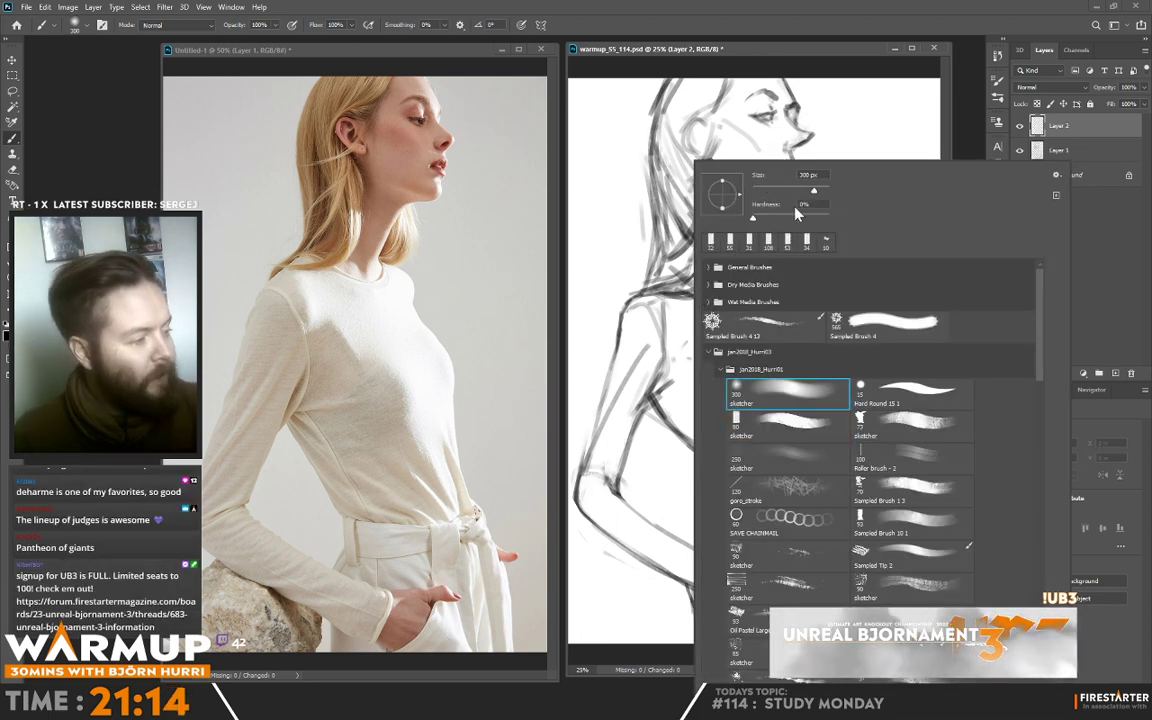
click(824, 217)
mouse_move(698, 112)
mouse_down()
mouse_move(724, 70)
mouse_move(737, 116)
mouse_move(755, 125)
mouse_move(766, 108)
mouse_move(778, 112)
mouse_move(791, 140)
mouse_move(773, 170)
mouse_move(778, 210)
mouse_move(744, 166)
mouse_move(748, 238)
mouse_move(762, 230)
mouse_move(787, 272)
mouse_move(742, 298)
mouse_move(774, 327)
mouse_move(783, 302)
mouse_move(780, 362)
mouse_move(781, 342)
mouse_move(834, 480)
mouse_move(817, 455)
mouse_move(870, 543)
mouse_move(908, 553)
mouse_move(870, 548)
mouse_move(873, 583)
mouse_move(835, 537)
mouse_move(763, 652)
mouse_move(722, 604)
mouse_move(708, 578)
mouse_move(756, 510)
mouse_move(756, 474)
mouse_move(676, 378)
mouse_move(707, 421)
mouse_move(672, 337)
mouse_move(672, 302)
mouse_move(665, 313)
mouse_move(676, 143)
mouse_move(724, 174)
mouse_move(718, 243)
mouse_move(750, 318)
mouse_move(749, 437)
mouse_move(797, 515)
mouse_move(790, 565)
mouse_move(722, 377)
mouse_move(697, 235)
mouse_move(757, 203)
mouse_move(640, 90)
mouse_move(683, 115)
mouse_move(600, 475)
mouse_move(650, 525)
mouse_move(758, 565)
mouse_up()
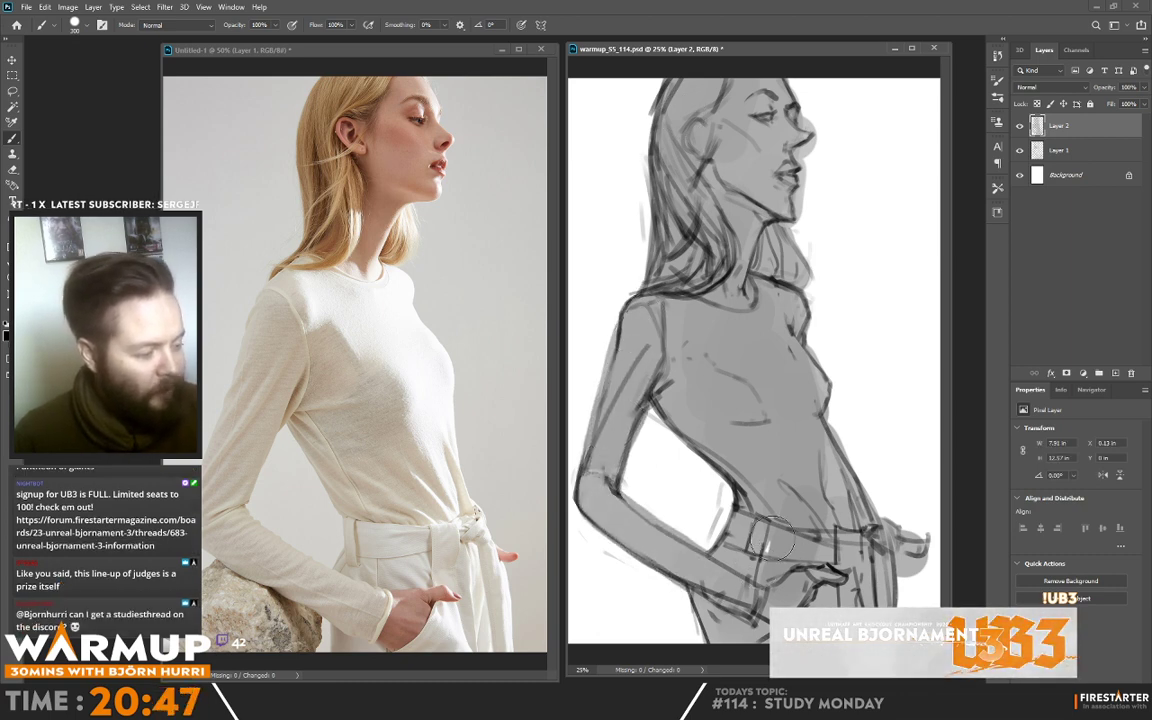
- Erase the grey spilling outside the face, waist and belt contours, and touch up the fill there
key(r)
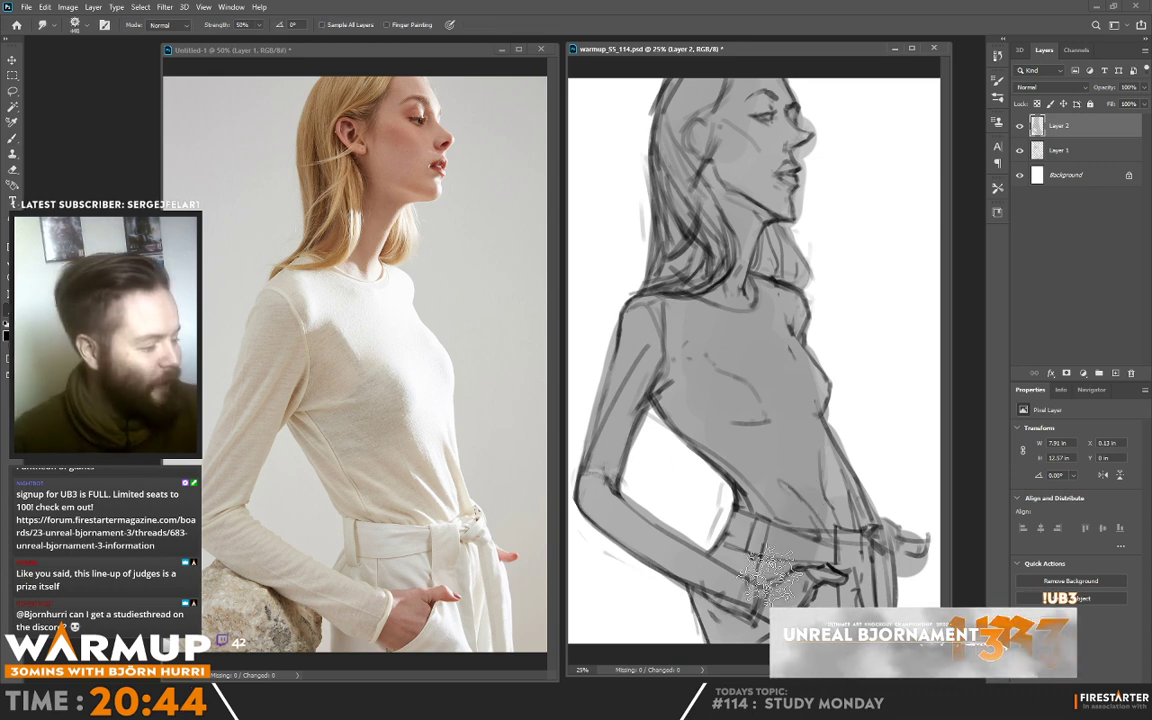
key(b)
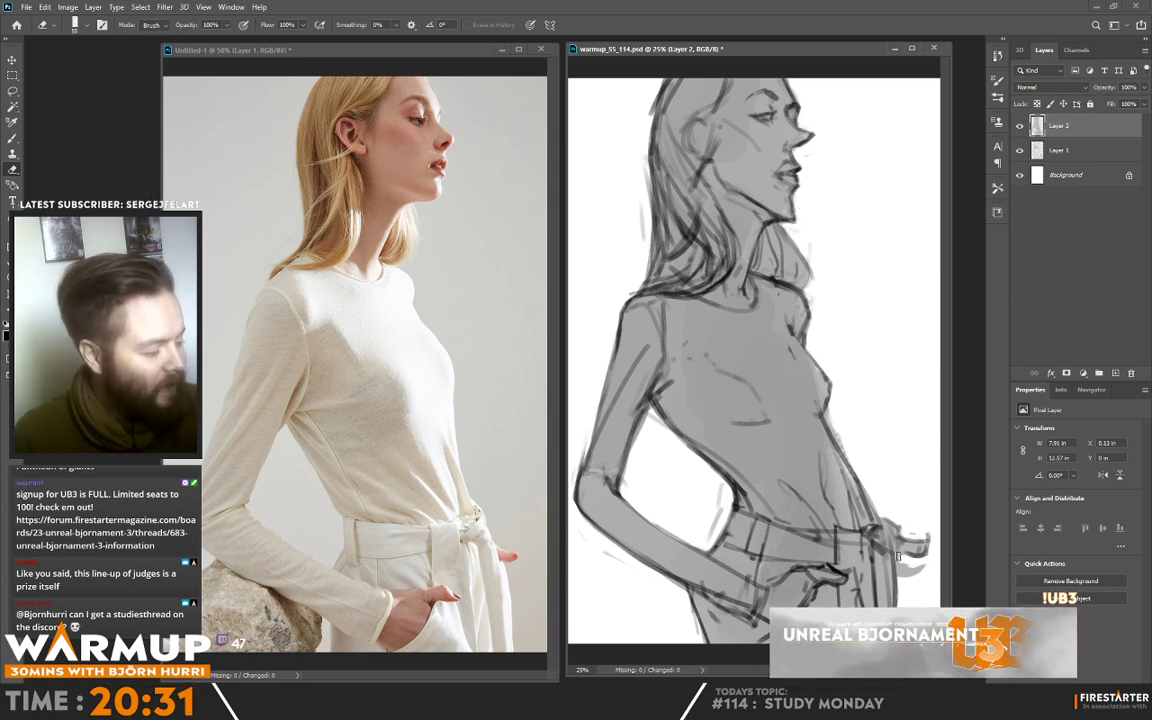
key(b)
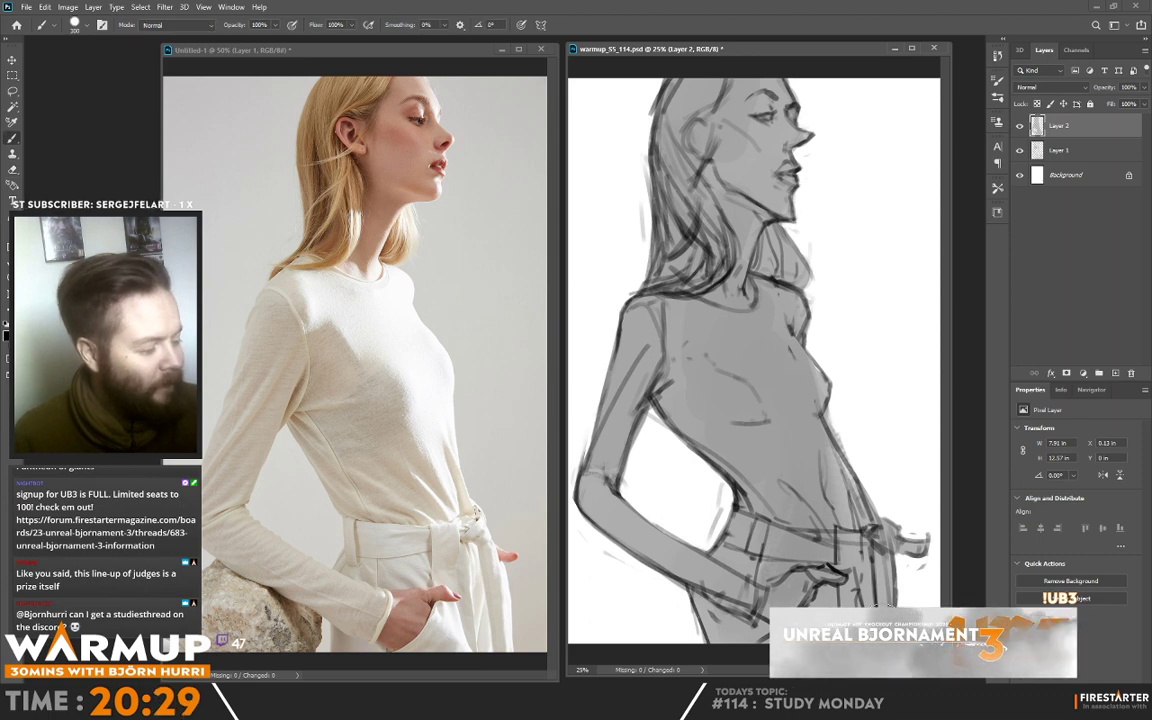
key(e)
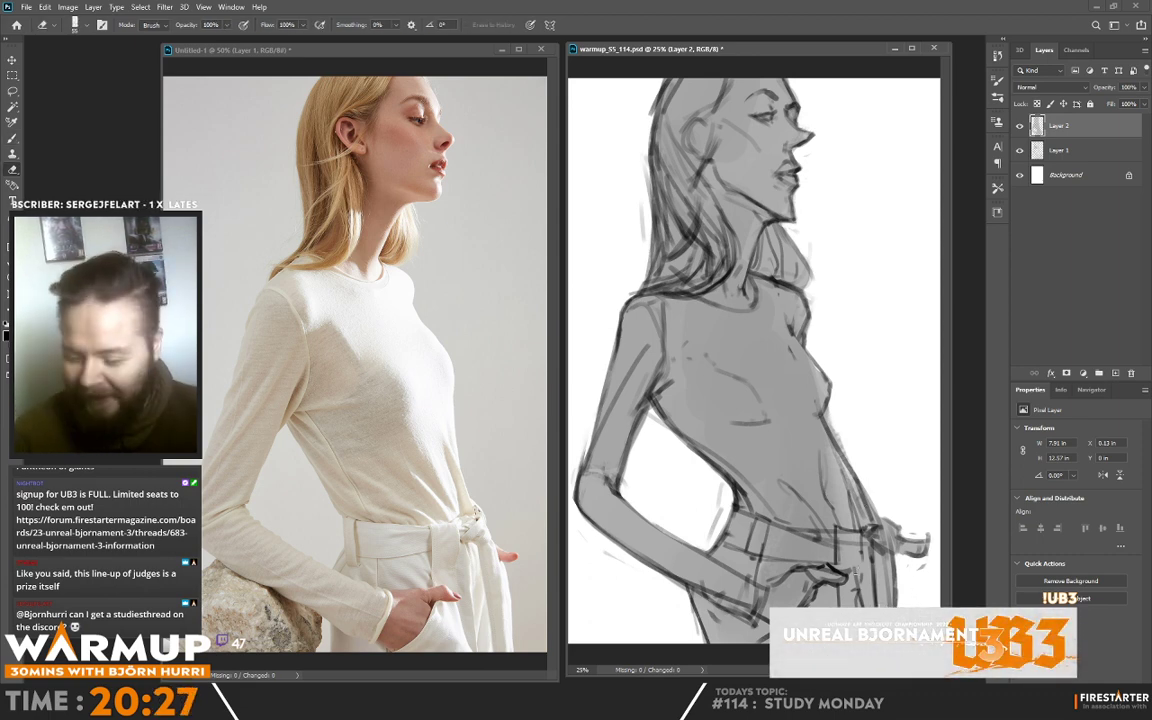
- Smudge the edges of the grey fill along the chest, the far shoulder and the hair behind the neck
key(r)
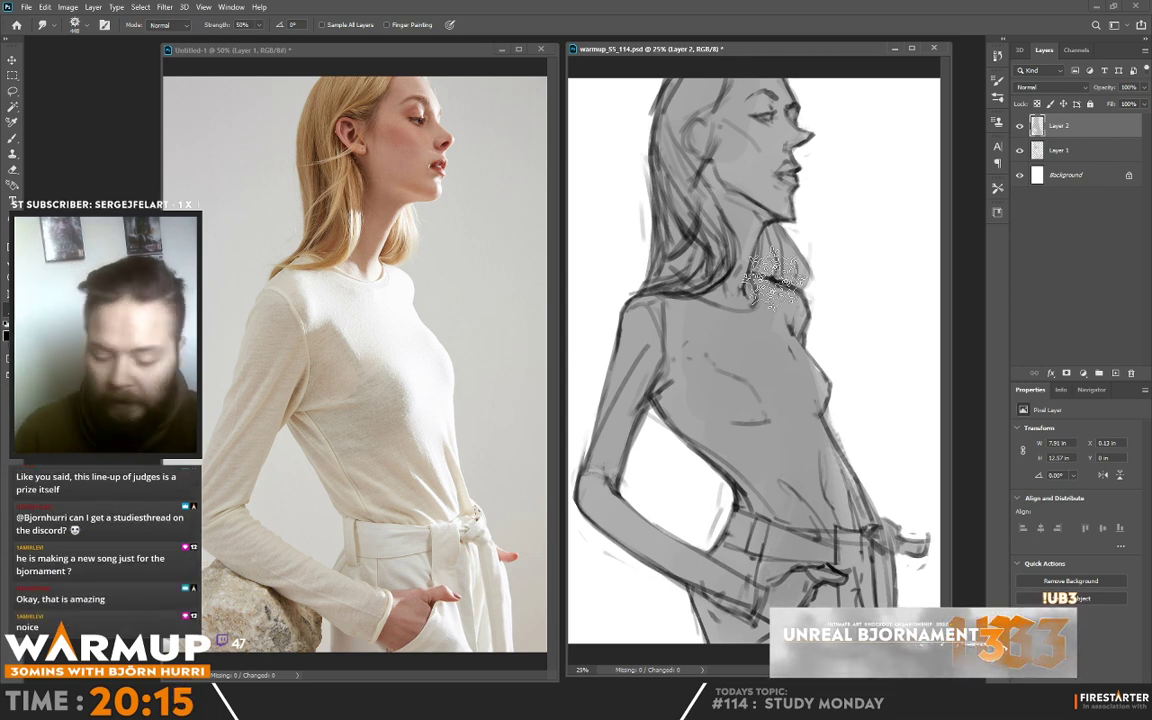
key(e)
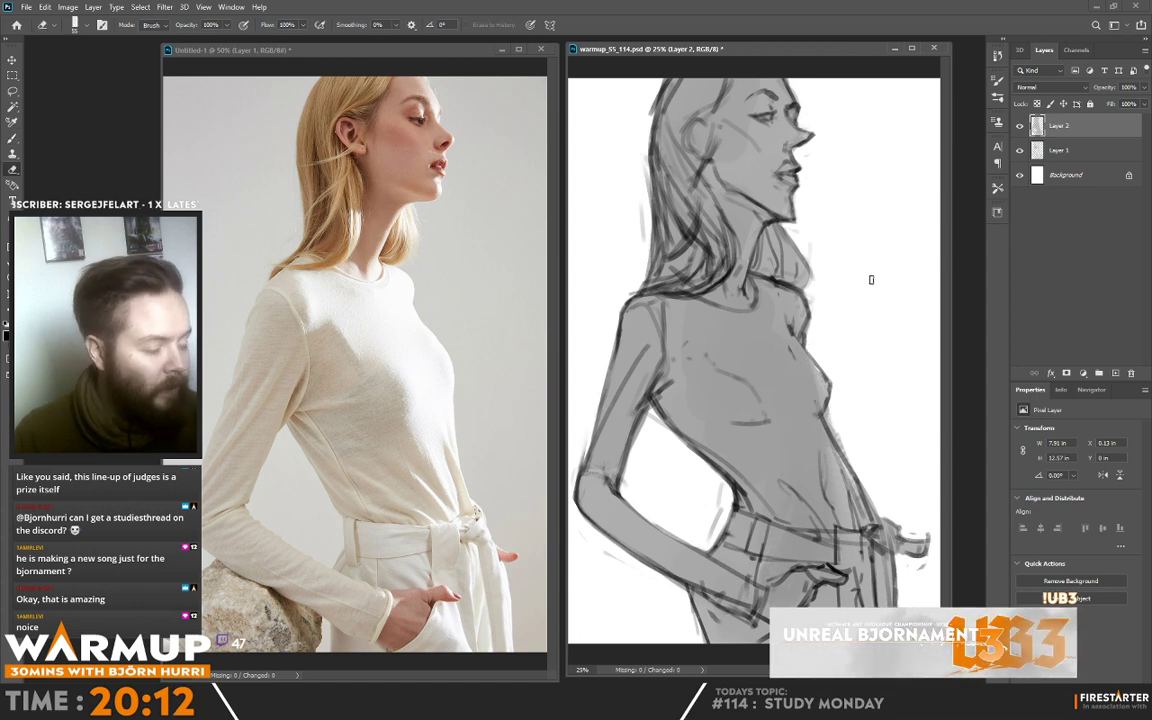
key(r)
mouse_move(797, 412)
mouse_down()
mouse_move(798, 365)
mouse_move(824, 315)
mouse_move(803, 409)
mouse_move(774, 314)
mouse_up()
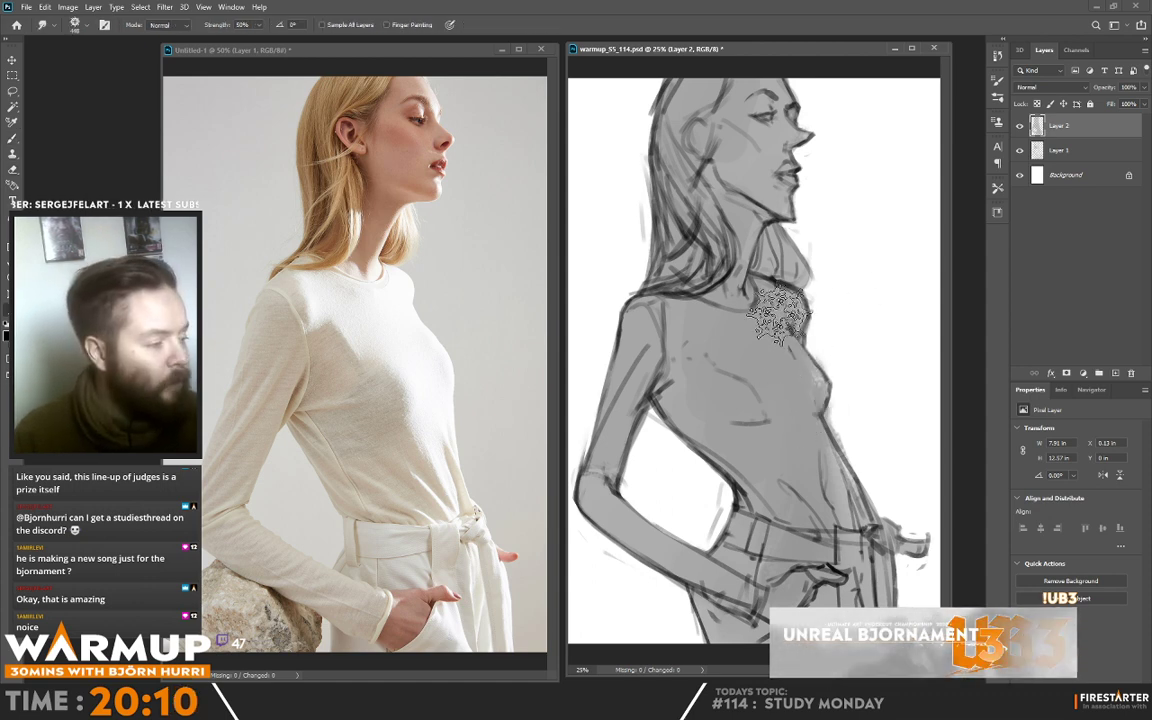
key(b)
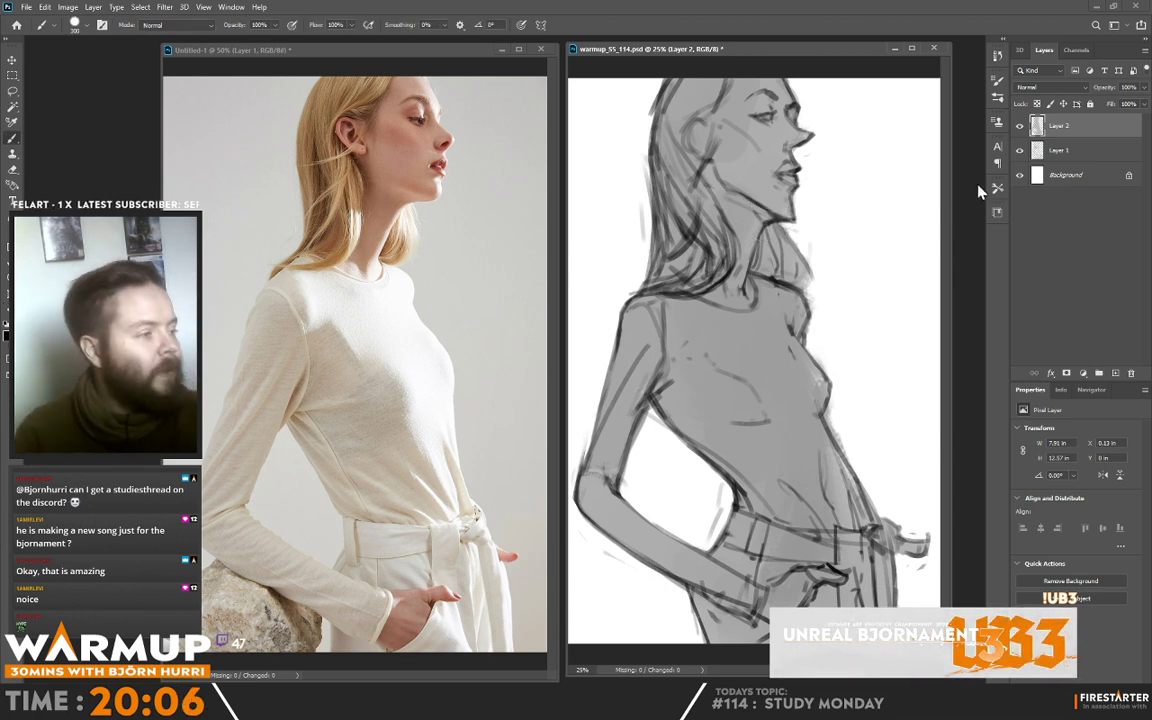
key(r)
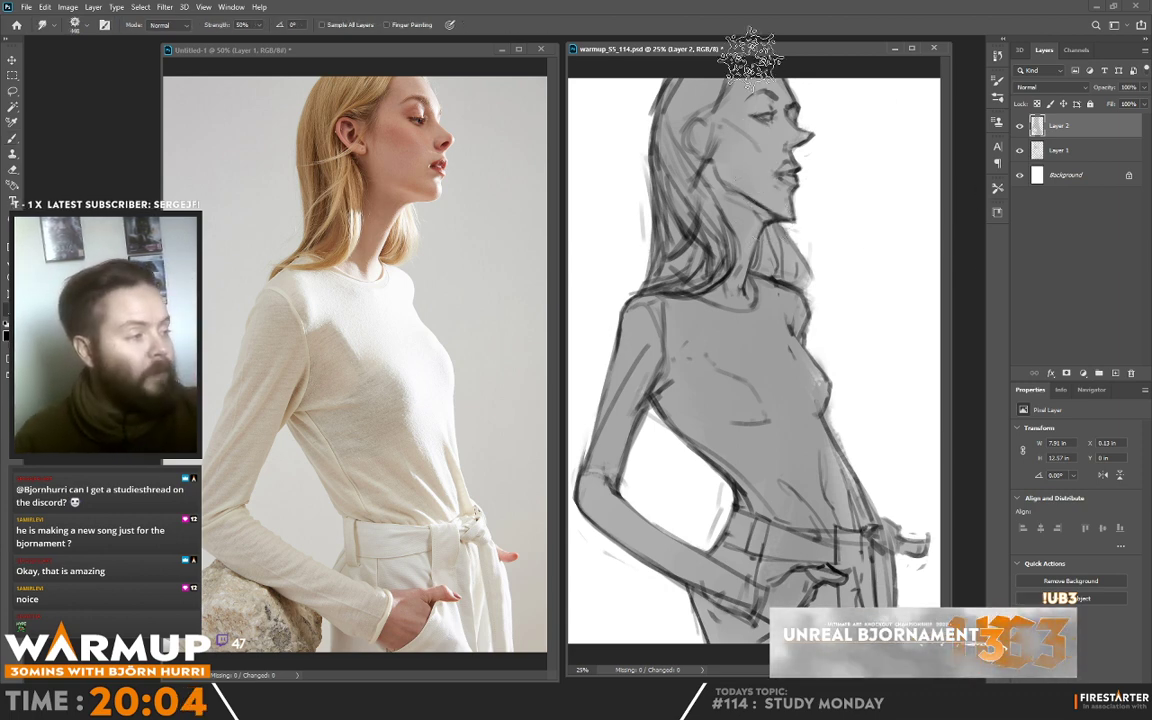
key(b)
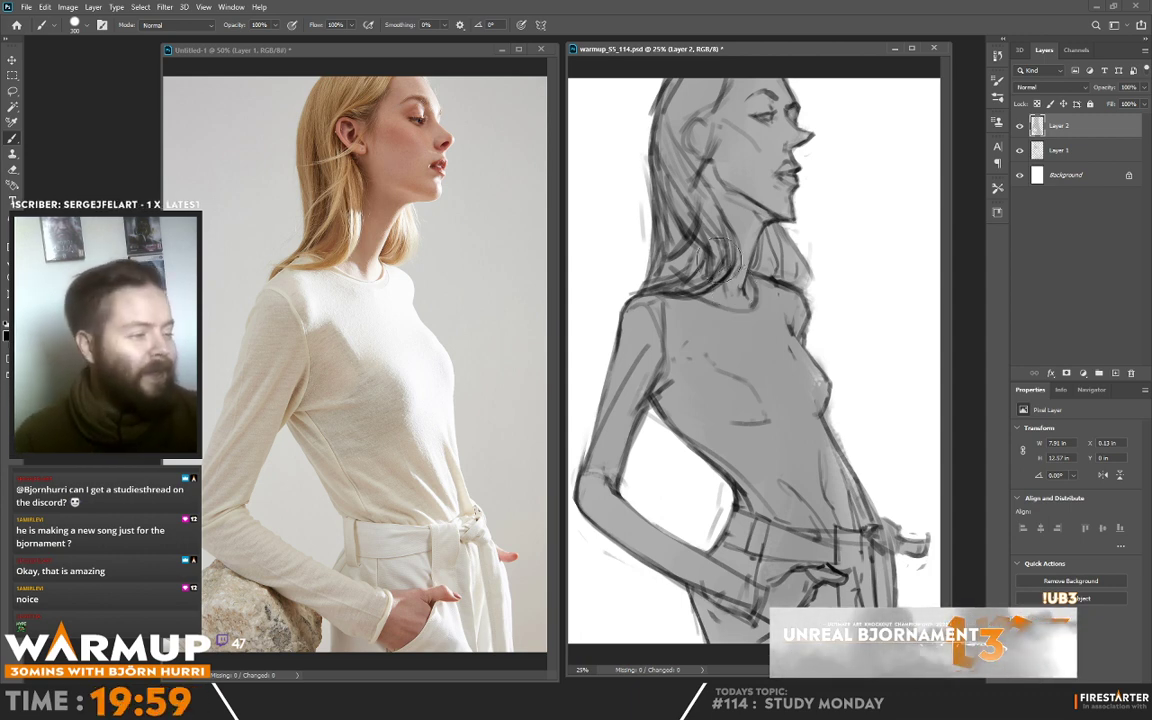
- Add another layer and paint grey hair tones behind the ear with a 47 px brush, sampling colours from the drawing
click(1113, 372)
right_click(702, 164)
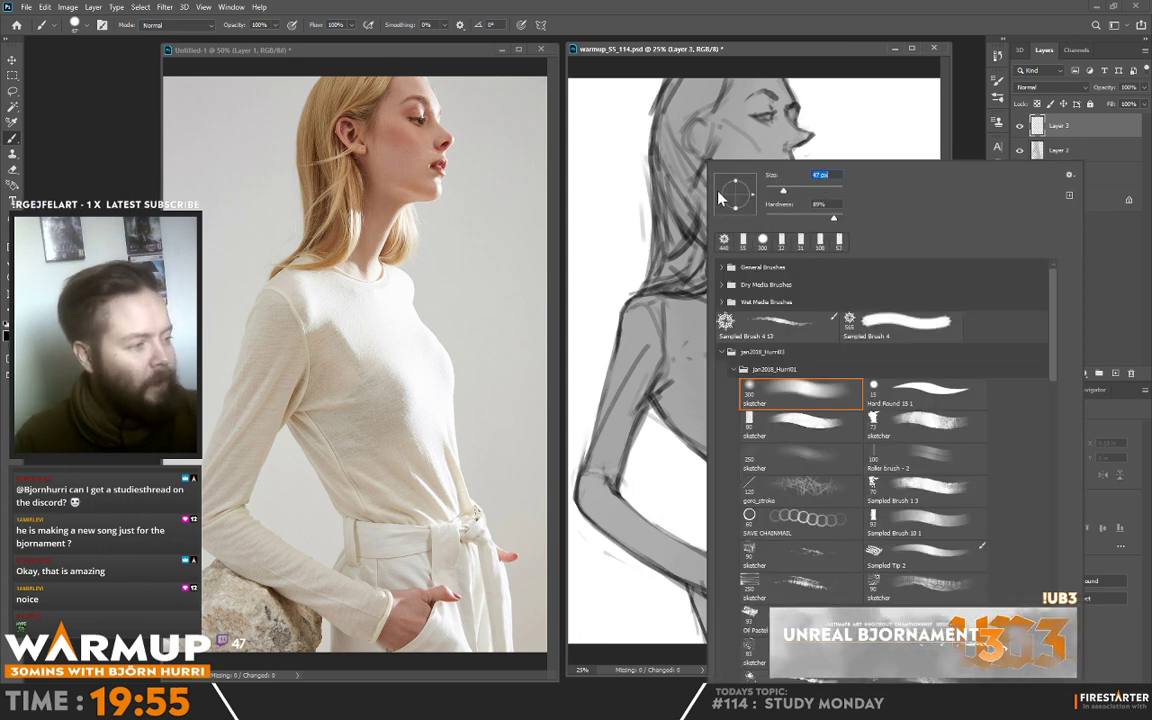
alt+click(686, 220)
mouse_move(714, 155)
mouse_down()
mouse_move(684, 210)
mouse_move(676, 180)
mouse_move(698, 185)
mouse_up()
alt+click(701, 198)
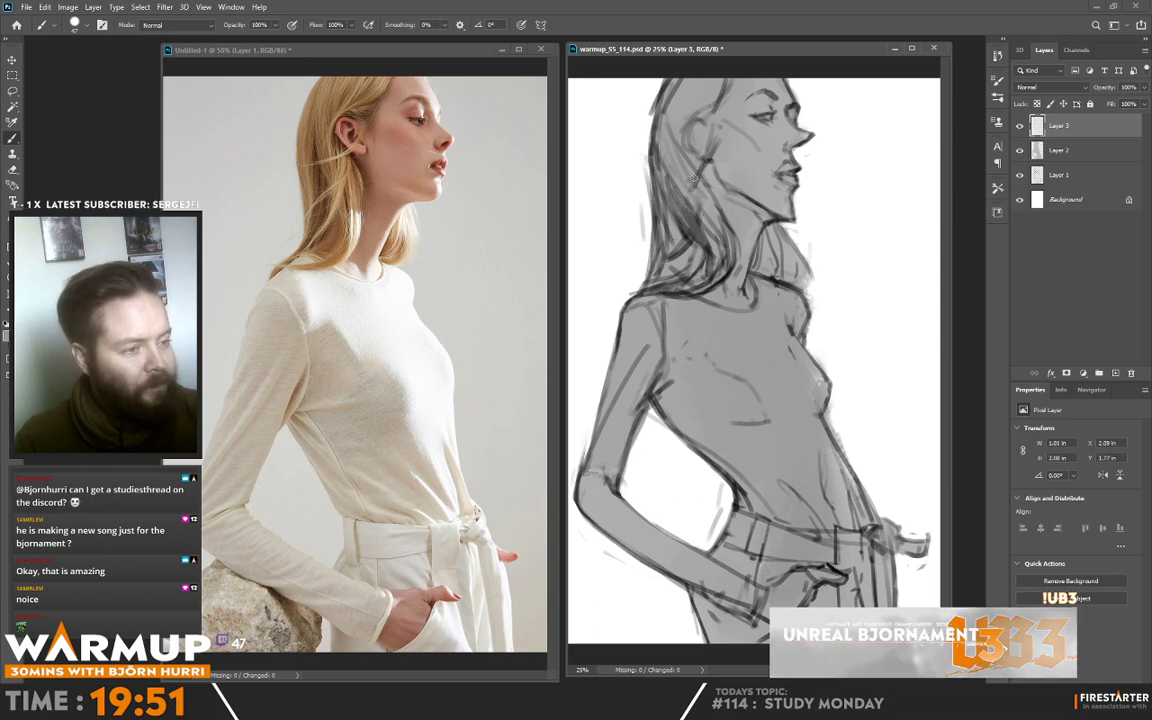
- Paint a light flyaway strand from below the ear across the hair and past its back edge, tapering it with a 12 px brush
drag(718, 136, 686, 179)
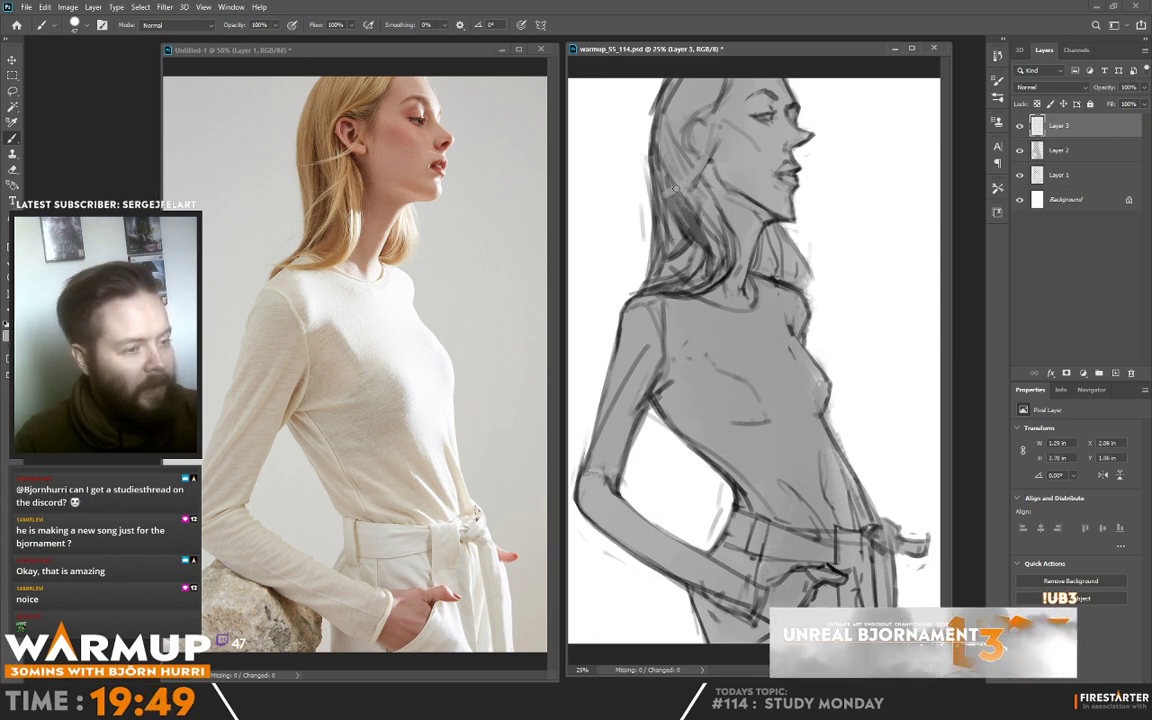
right_click(692, 161)
drag(769, 193, 635, 200)
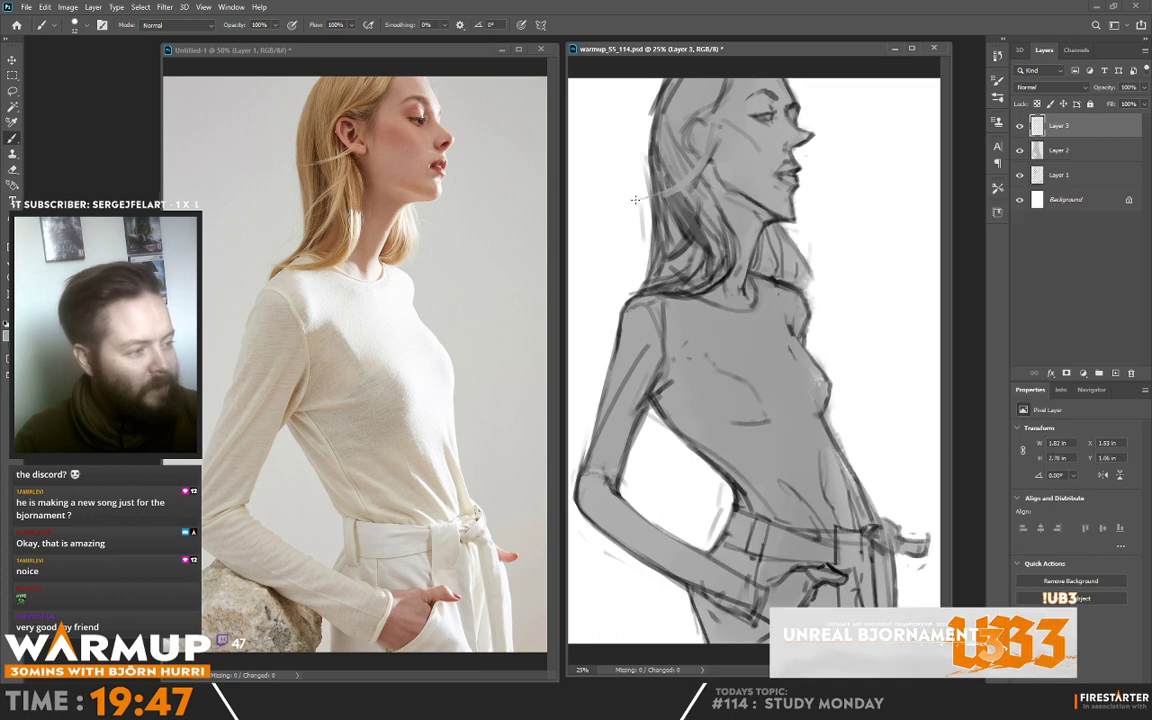
- Set the brush to 29 px and paint grey strands over the back of the head and the hair above the ear
right_click(675, 180)
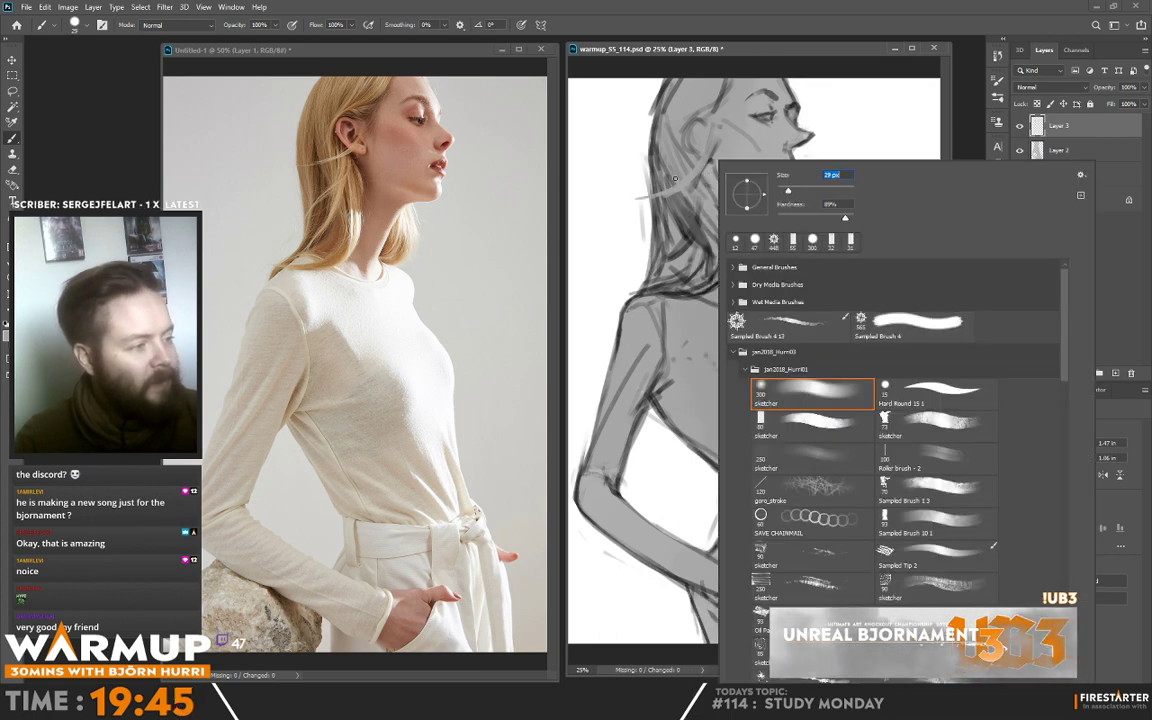
click(675, 180)
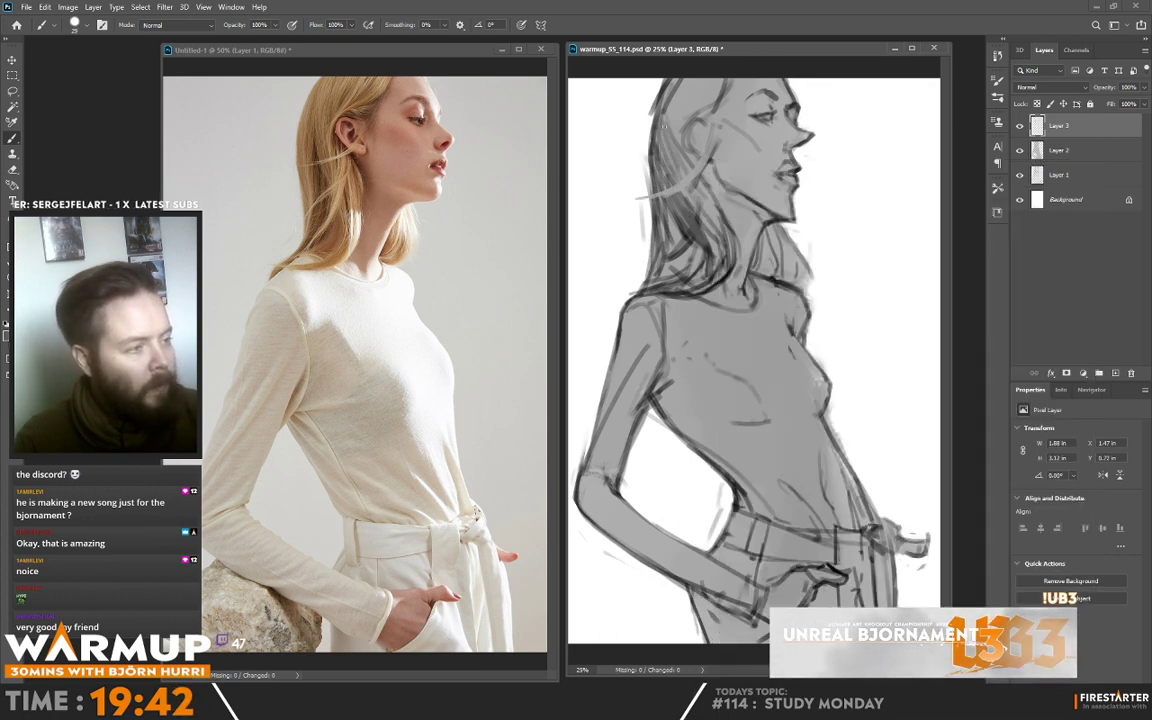
drag(608, 160, 591, 90)
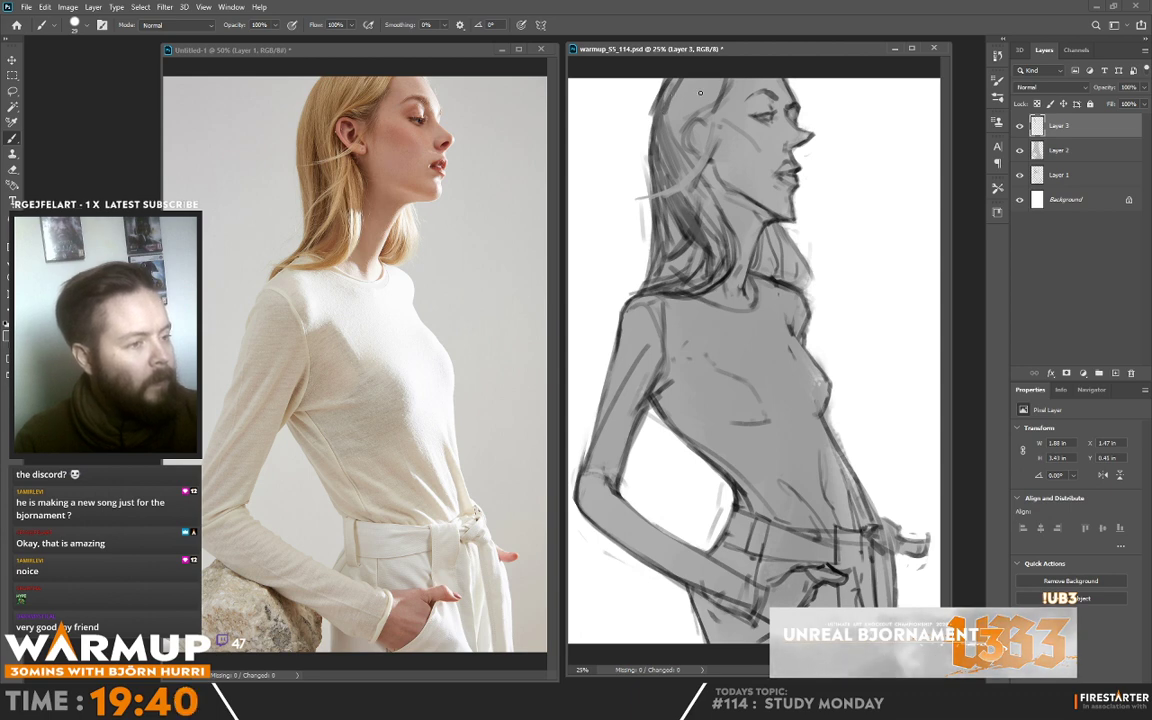
alt+click(715, 124)
mouse_move(711, 99)
mouse_down()
mouse_move(729, 78)
mouse_move(716, 104)
mouse_up()
alt+click(719, 103)
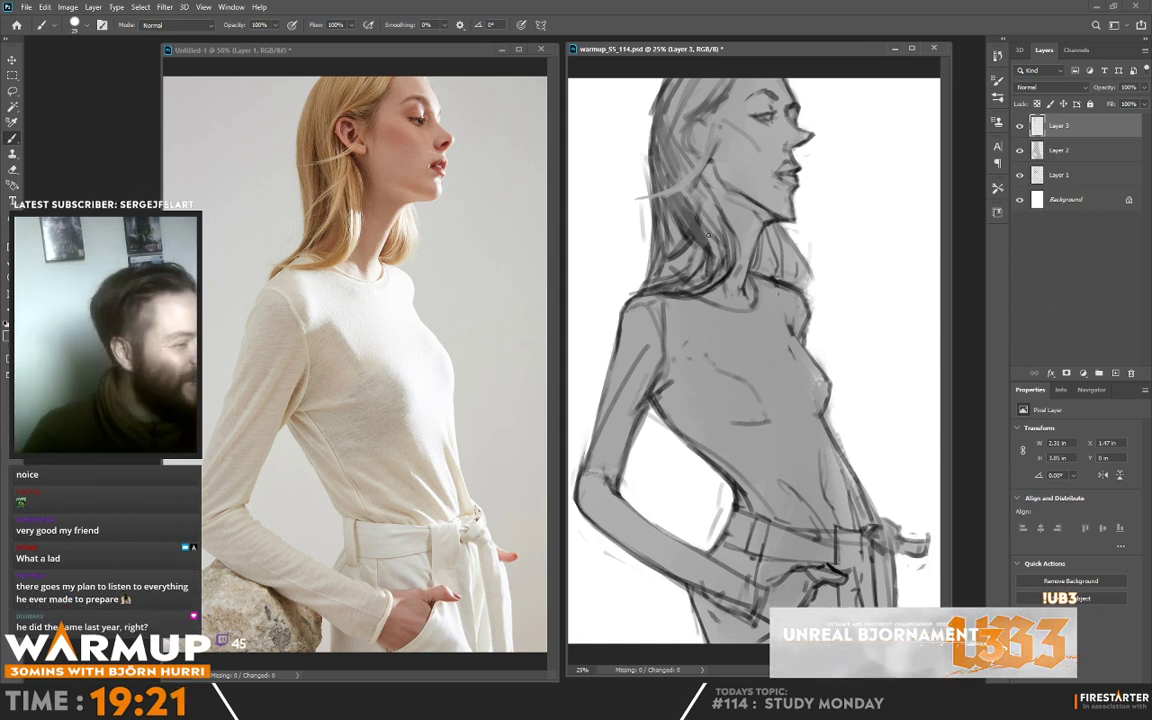
- Paint darker strands down the hair's back edge and fill out its tip above the near shoulder
key(alt)
alt+click(615, 210)
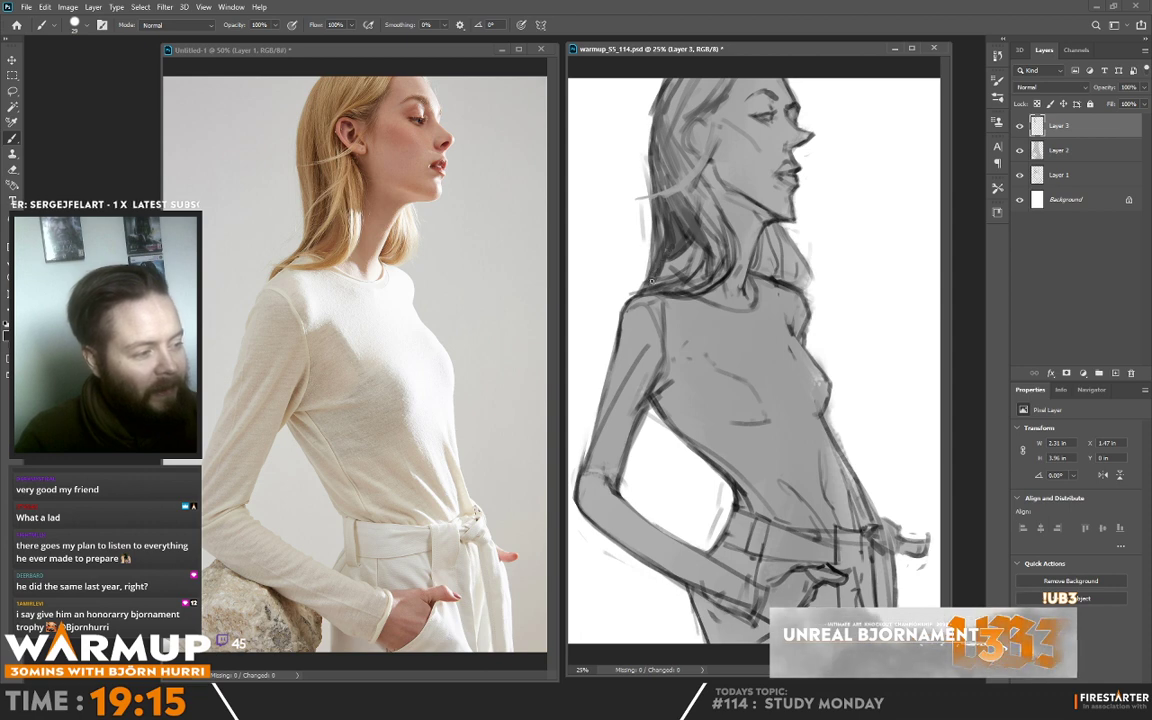
drag(652, 280, 640, 288)
drag(658, 240, 653, 285)
mouse_move(688, 252)
mouse_down()
mouse_move(663, 282)
mouse_move(672, 275)
mouse_up()
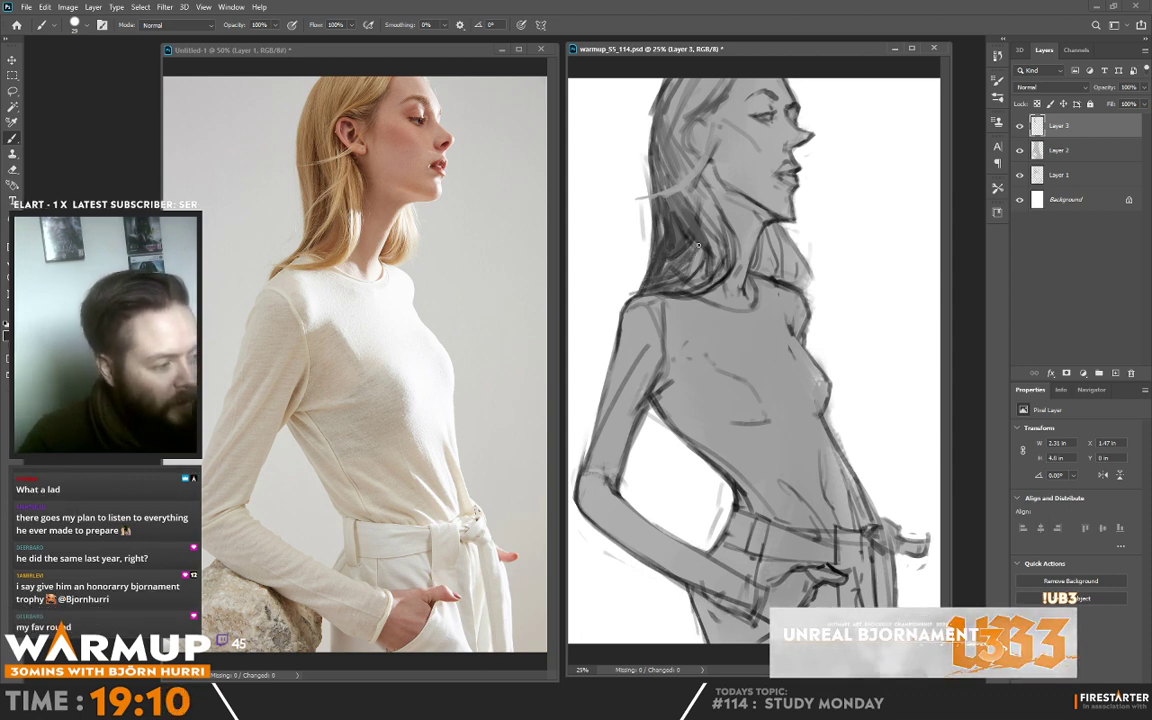
- Deepen the shadow in the lower hair mass with dark strokes sweeping down to the shoulder
mouse_move(625, 236)
mouse_down()
mouse_move(663, 283)
mouse_move(650, 285)
mouse_move(692, 264)
mouse_up()
alt+click(682, 303)
alt+click(665, 269)
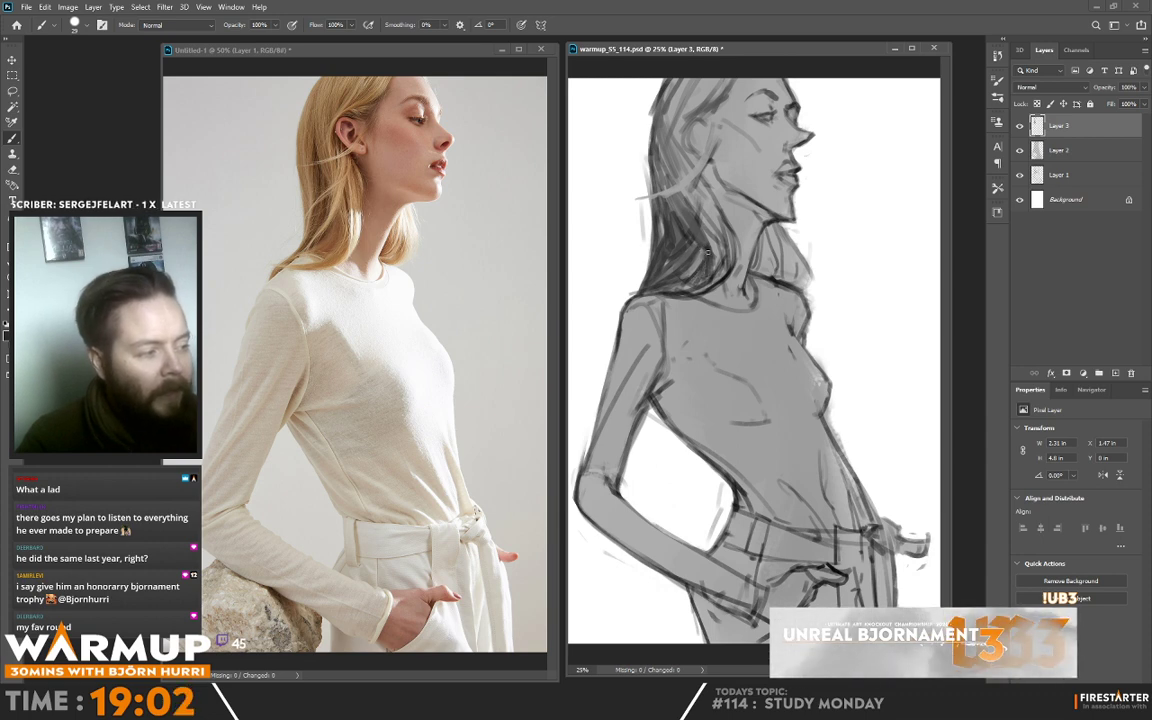
drag(692, 282, 640, 292)
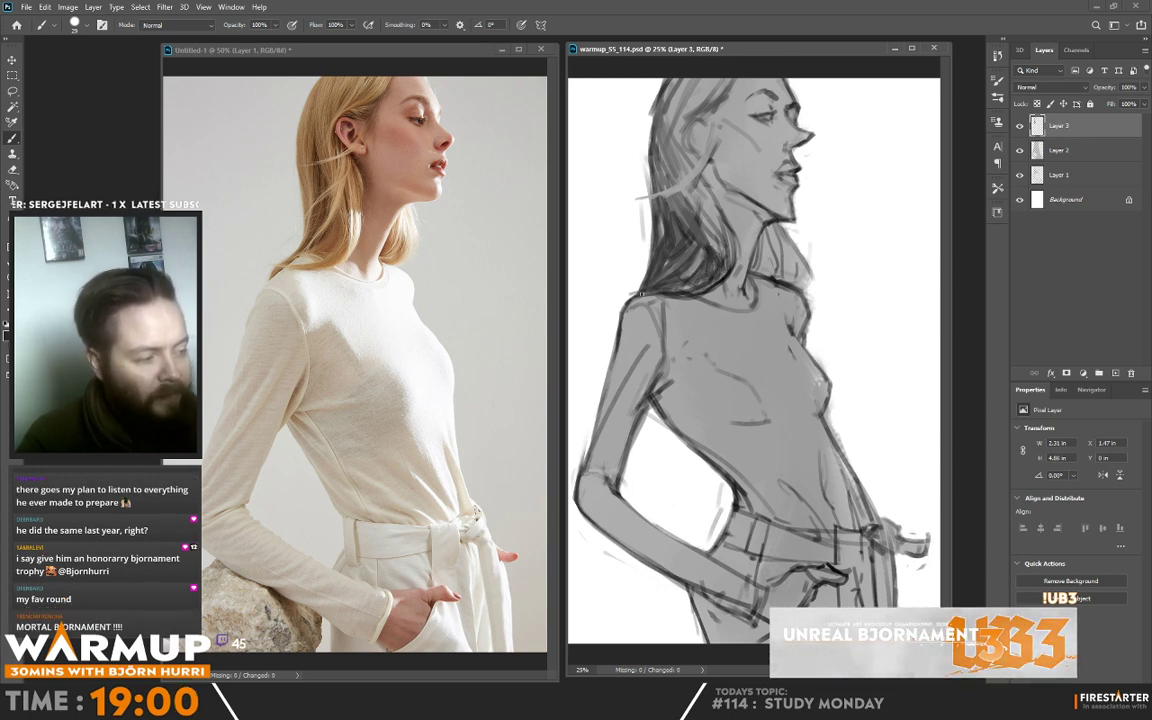
- Clean up the hair's lower edge above the shoulder and neckline with sampled greys
alt+click(668, 299)
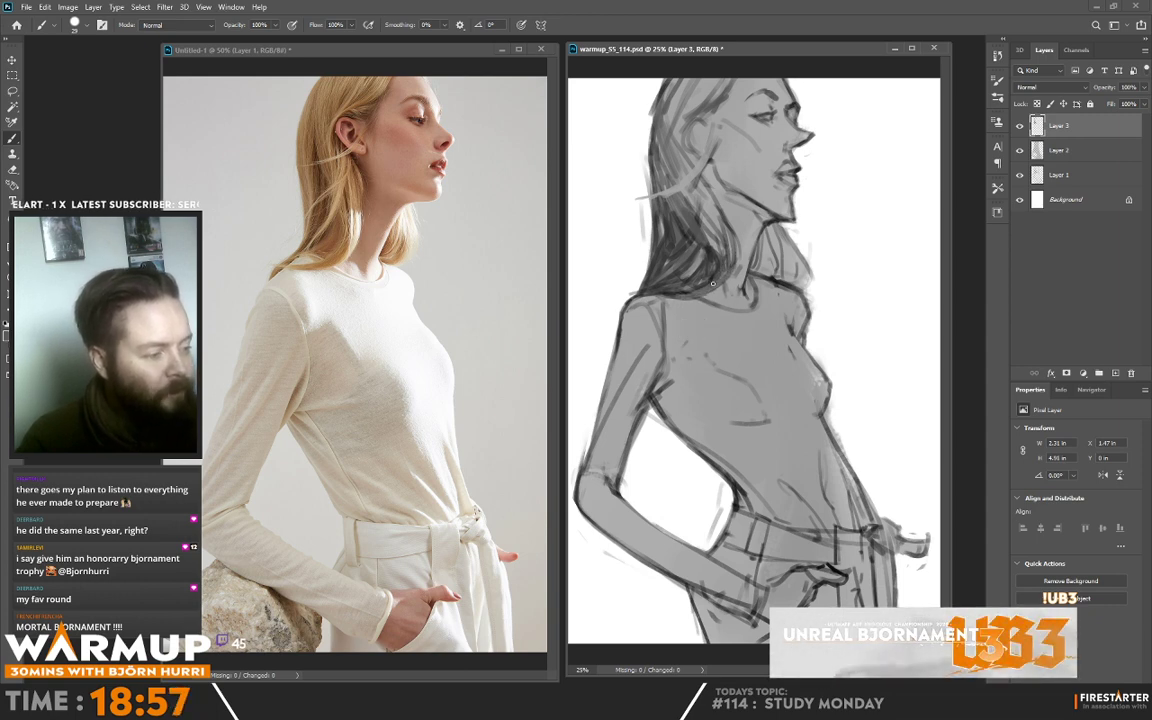
alt+click(716, 271)
mouse_move(725, 268)
mouse_down()
mouse_move(703, 295)
mouse_move(734, 265)
mouse_up()
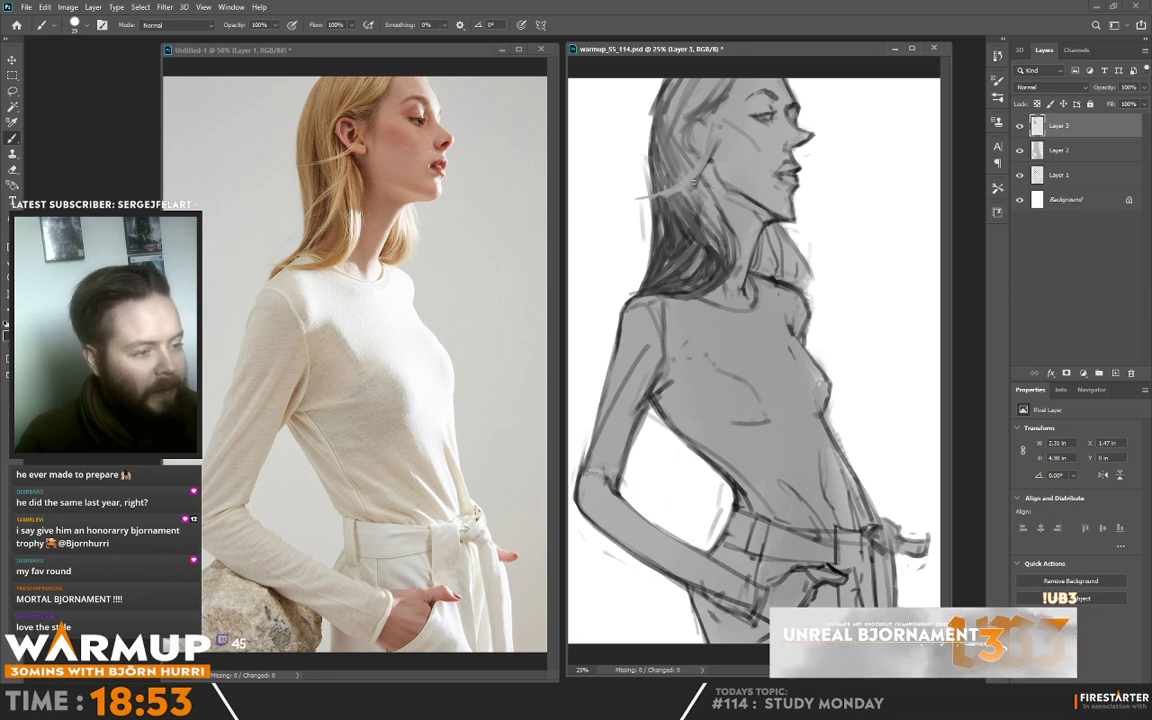
- Paint light and dark hair strands below the ear, and shade the inside of the ear
alt+click(704, 192)
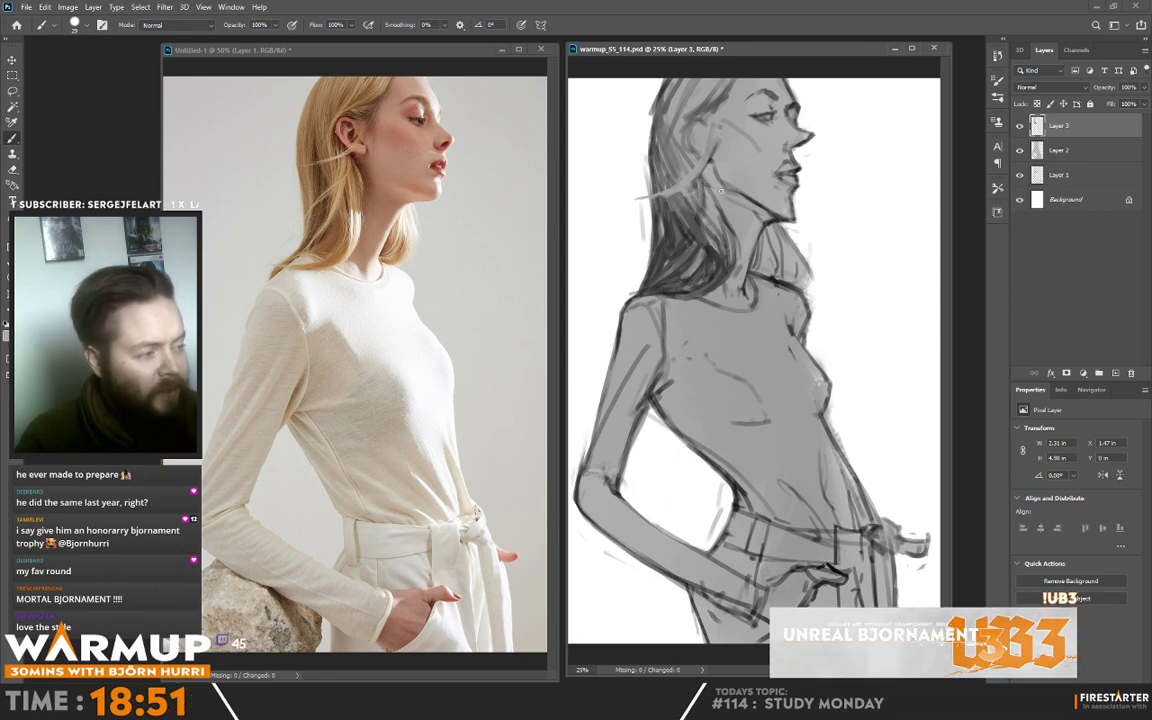
drag(699, 190, 669, 253)
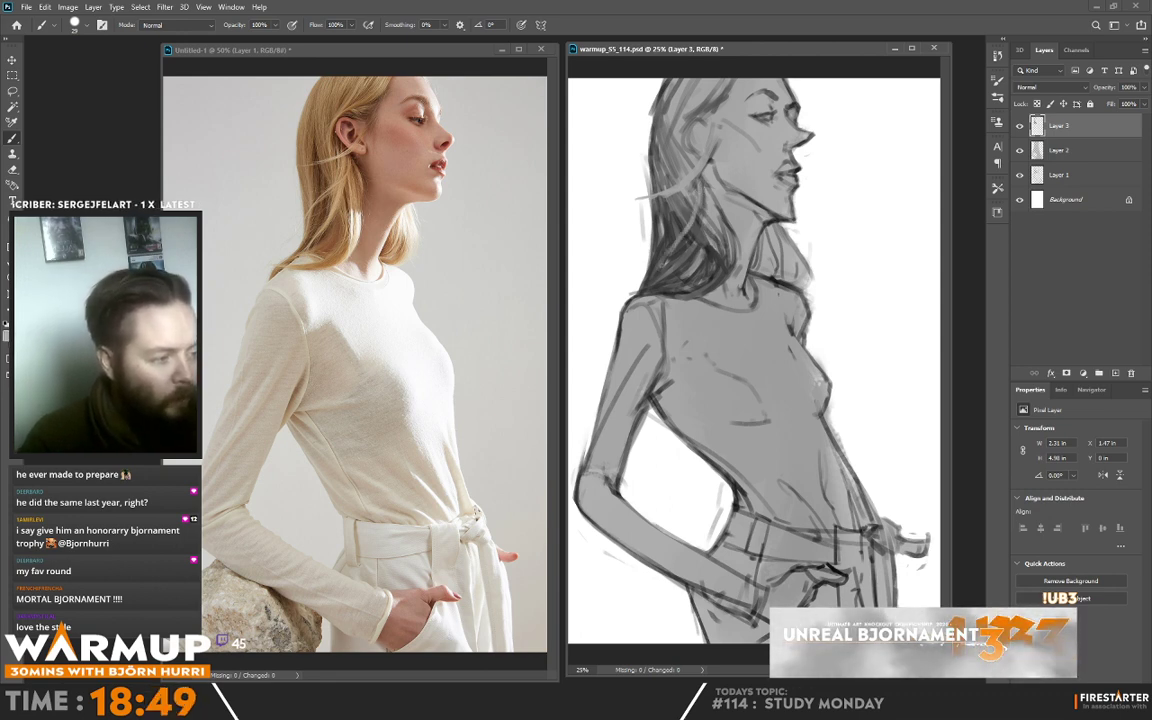
drag(704, 174, 698, 215)
alt+click(622, 217)
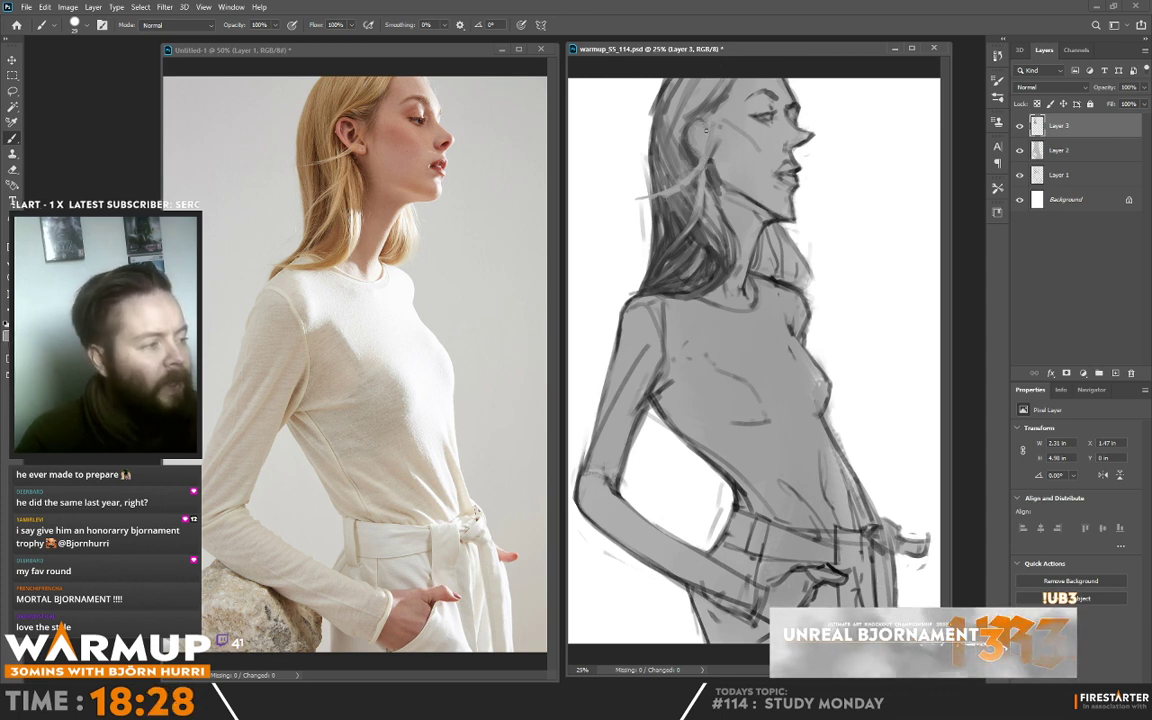
alt+click(716, 117)
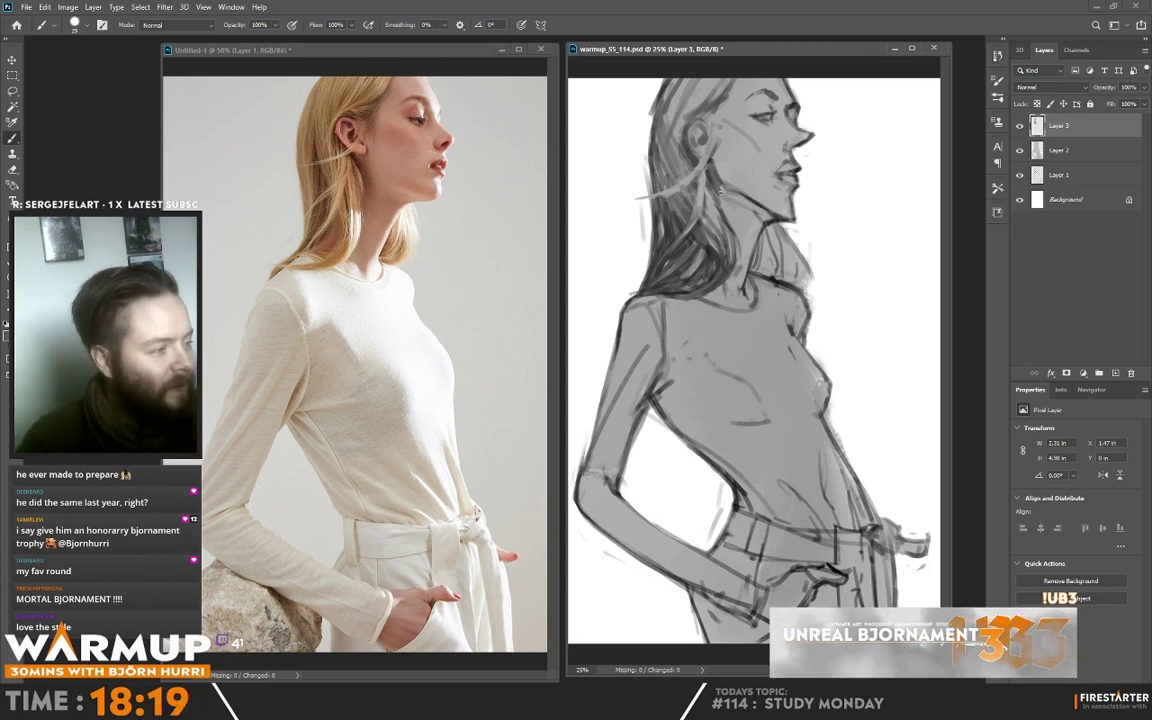
- Shade the neck below the jaw with grey strokes, using a 48 px brush
drag(727, 195, 738, 204)
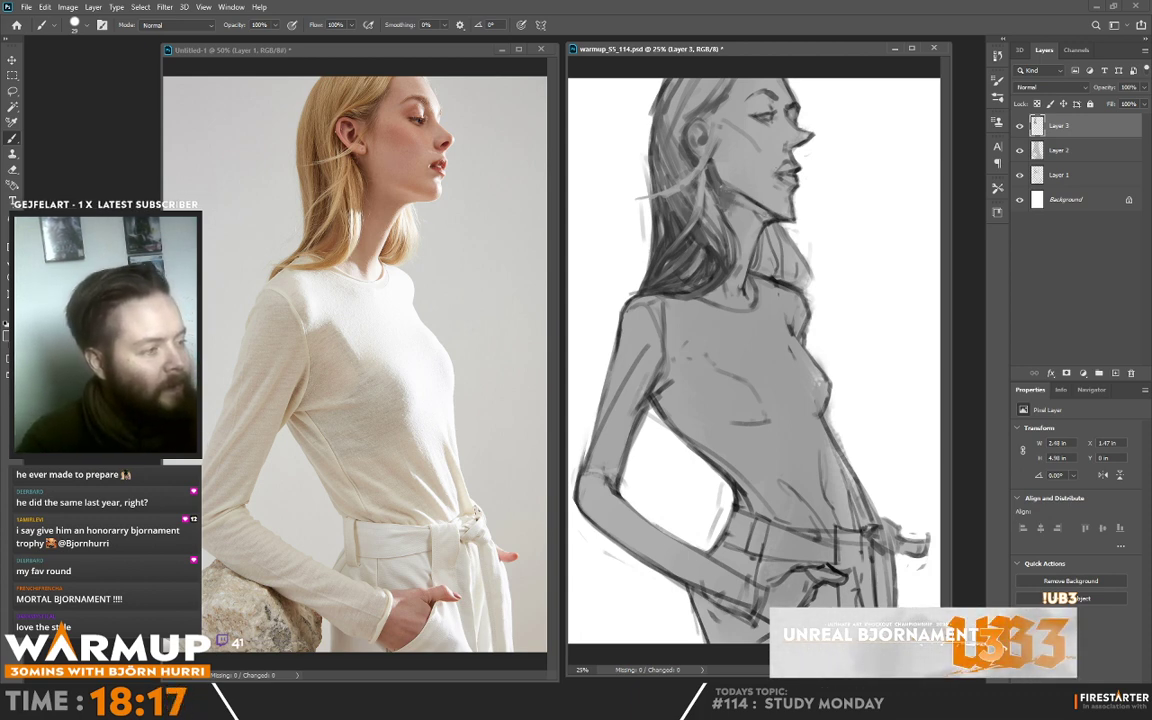
right_click(752, 180)
key(Escape)
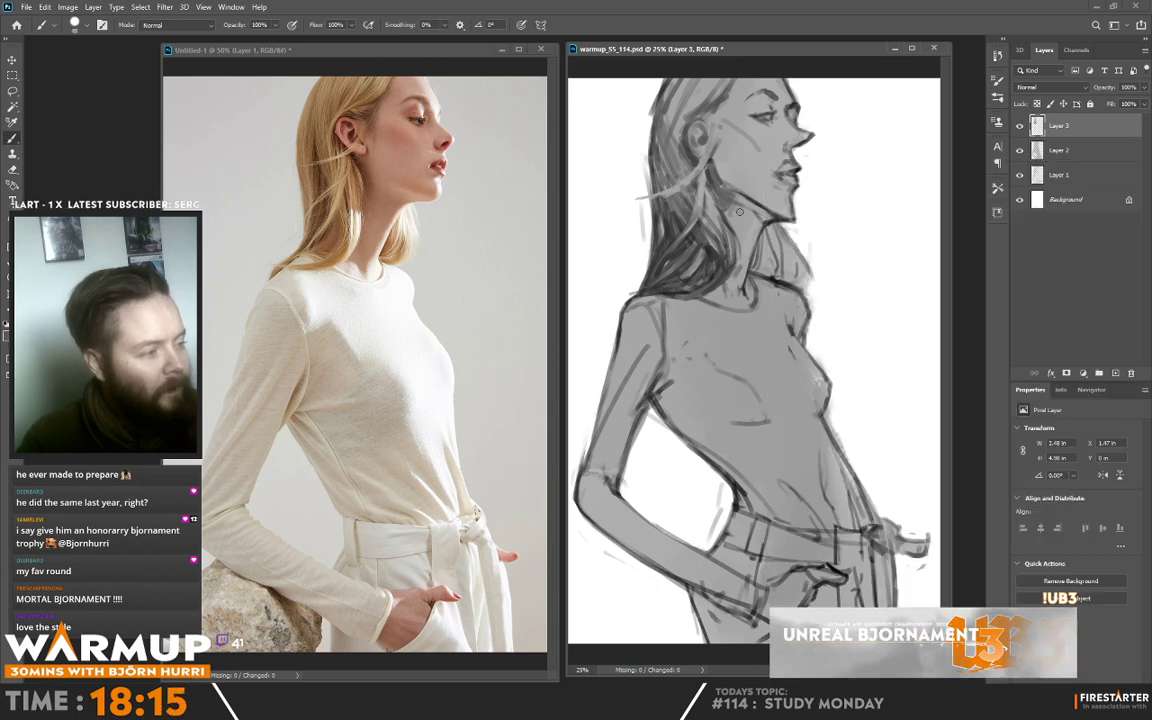
mouse_move(740, 212)
mouse_down()
mouse_move(753, 206)
mouse_move(751, 218)
mouse_up()
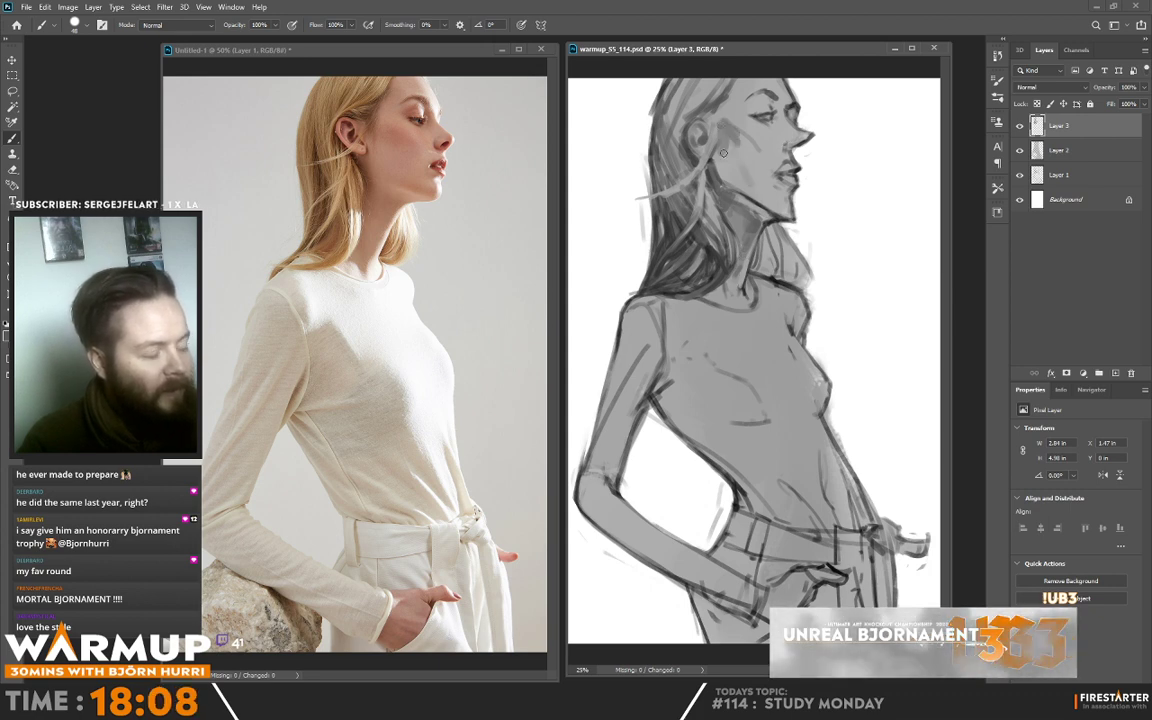
- Block in shadow on the cheek in front of the ear with a 91 px brush and sampled greys
right_click(762, 158)
drag(833, 191, 851, 191)
click(733, 136)
mouse_move(733, 136)
mouse_down()
mouse_move(766, 172)
mouse_move(738, 173)
mouse_move(761, 156)
mouse_up()
alt+click(753, 225)
alt+click(754, 161)
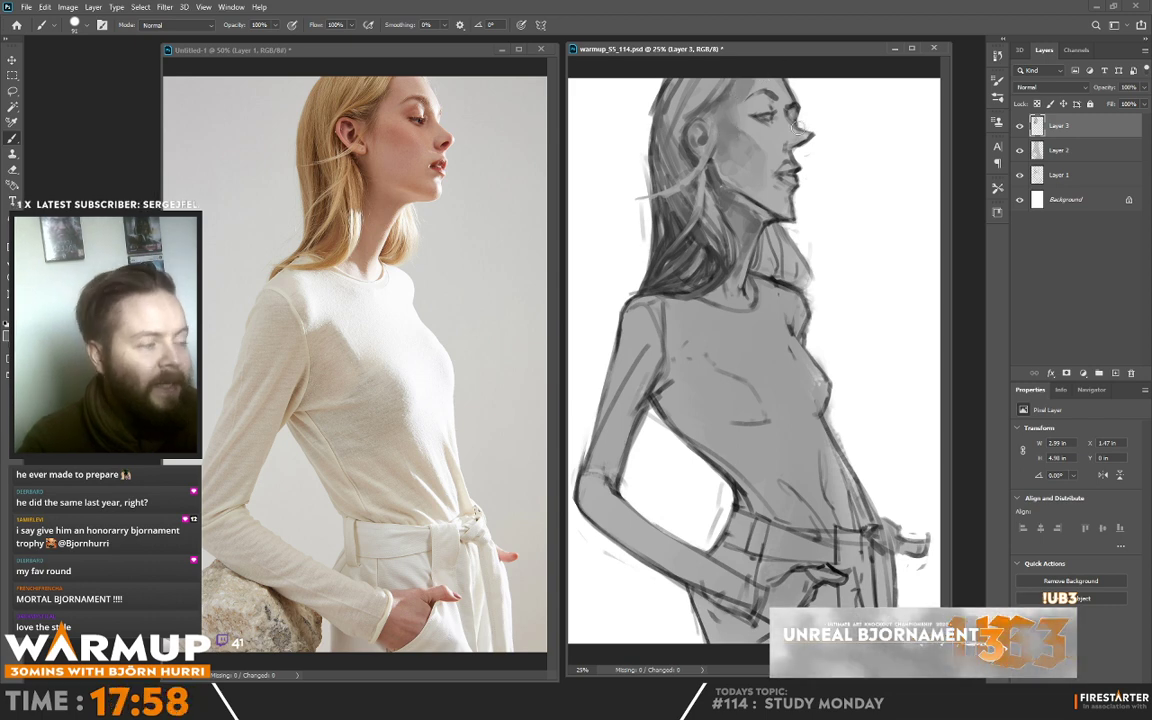
- Paint the eyelid and brow area with a 28 px brush, and darken the eye with a 14 px brush
right_click(752, 152)
drag(826, 183, 822, 183)
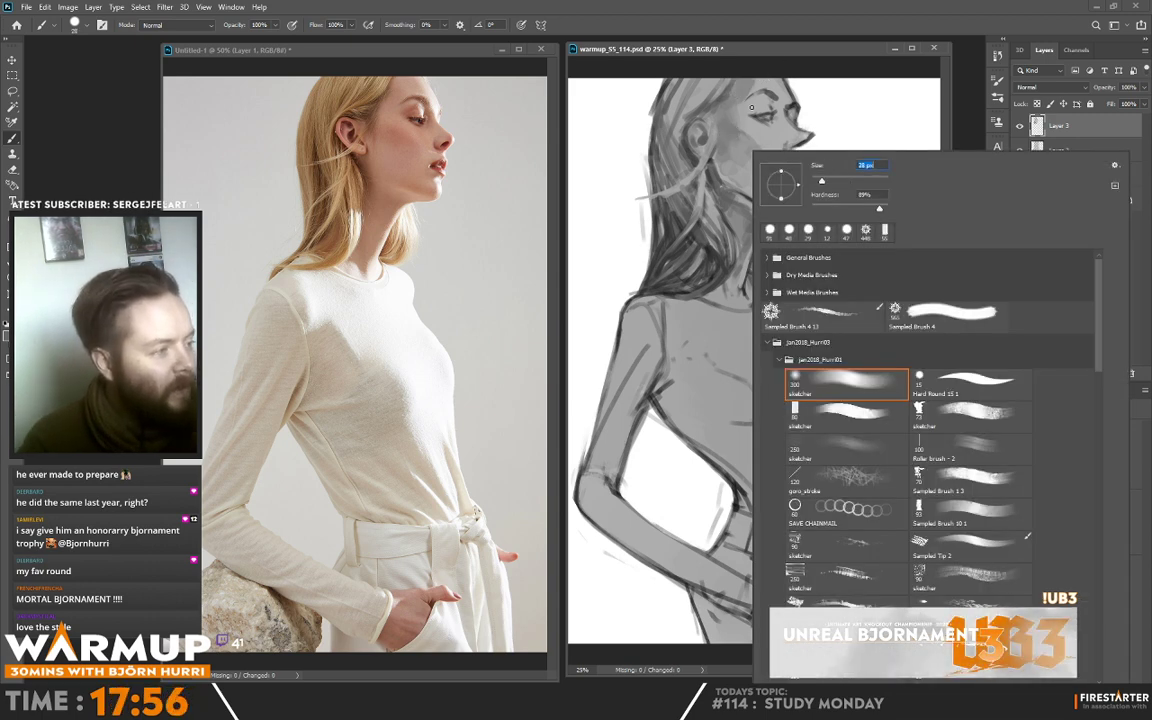
key(Return)
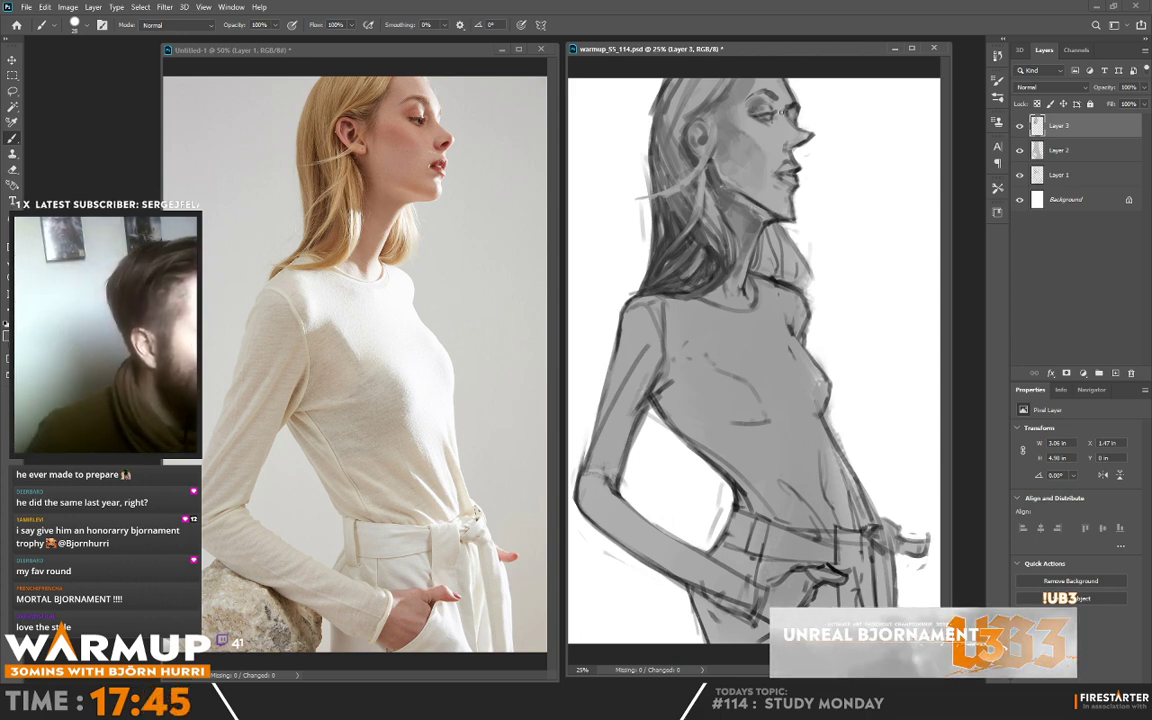
drag(780, 111, 774, 109)
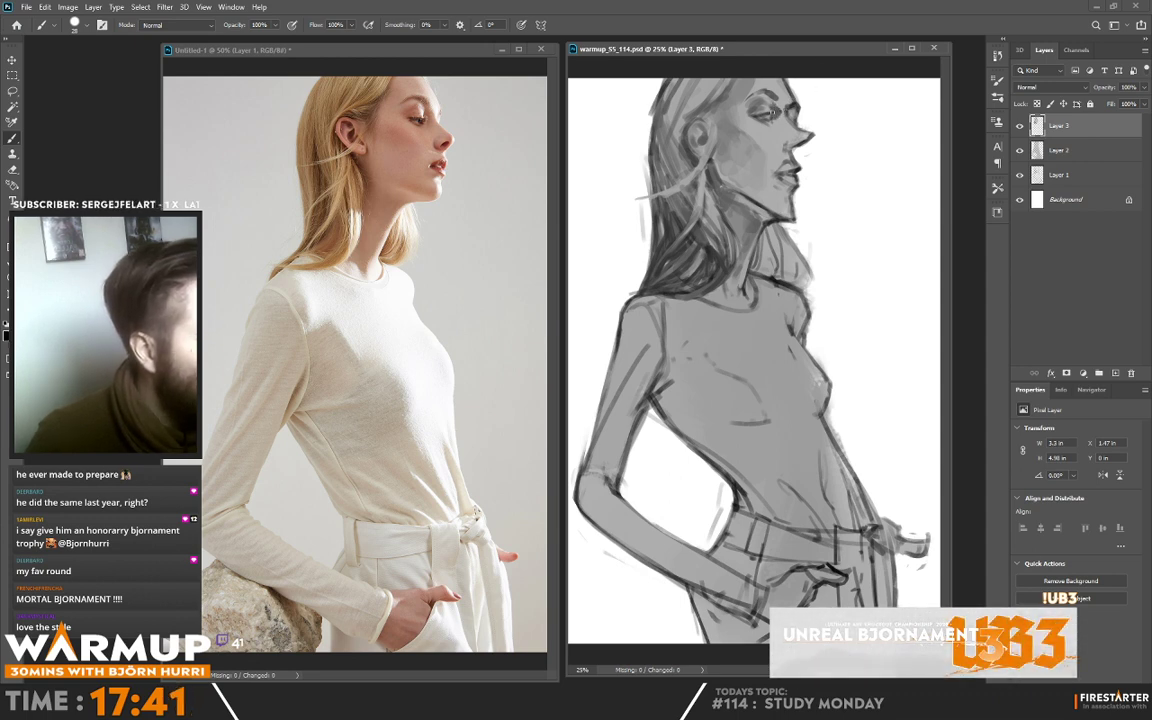
right_click(774, 110)
click(839, 141)
click(773, 112)
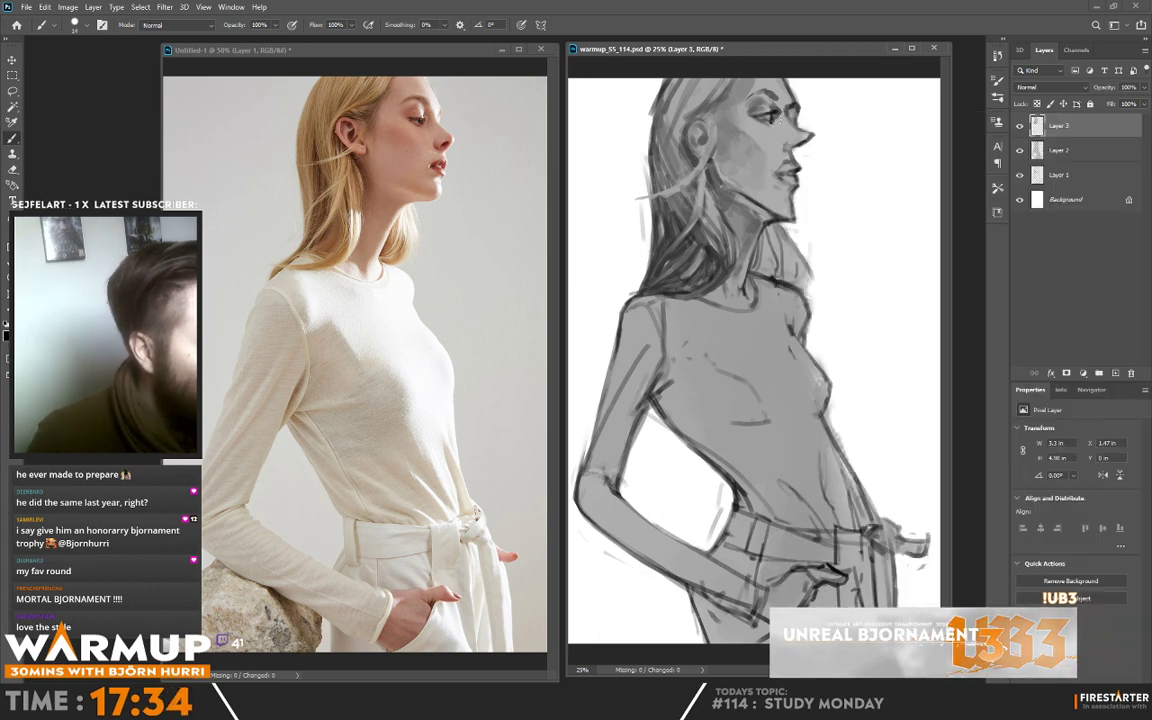
- Model the nose bridge, nostril and area beneath the nose with a 37 px brush and sampled greys
right_click(772, 118)
drag(839, 150, 848, 150)
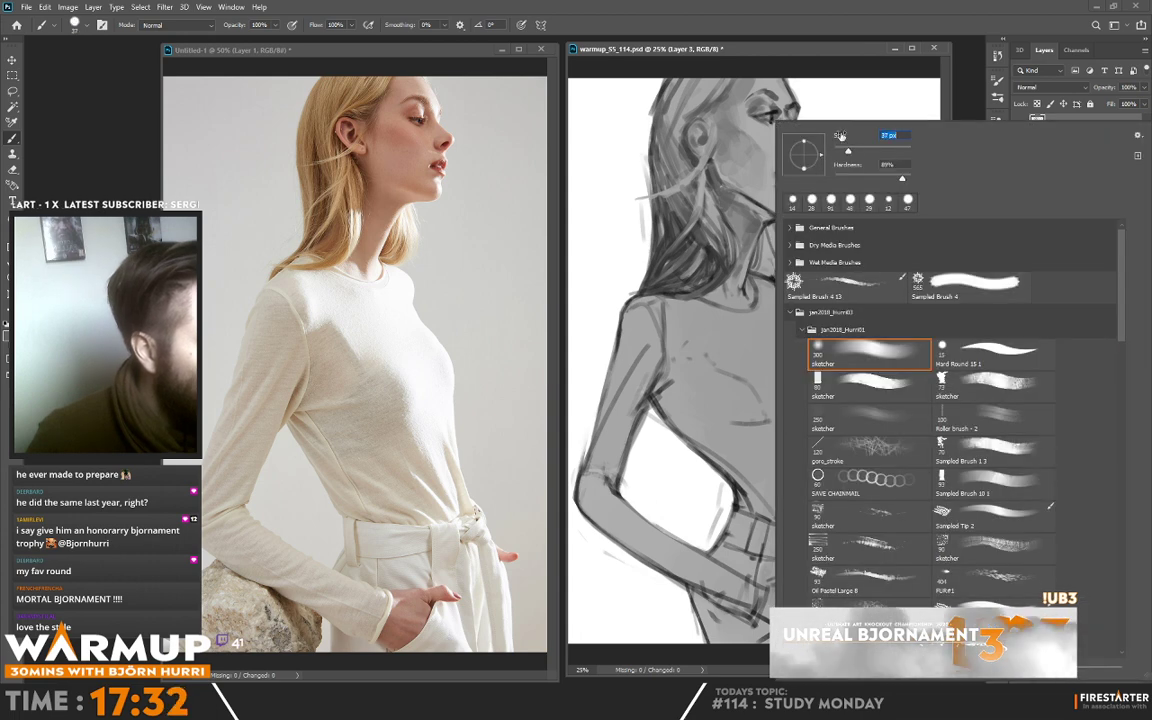
click(779, 112)
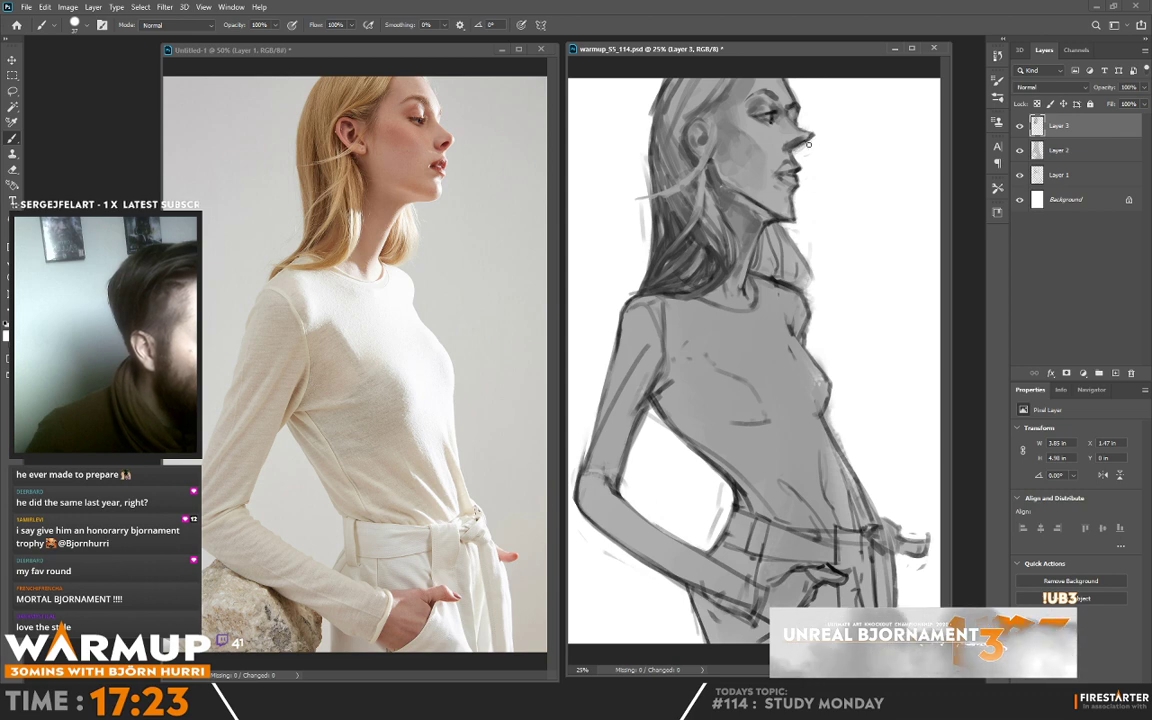
drag(809, 145, 799, 142)
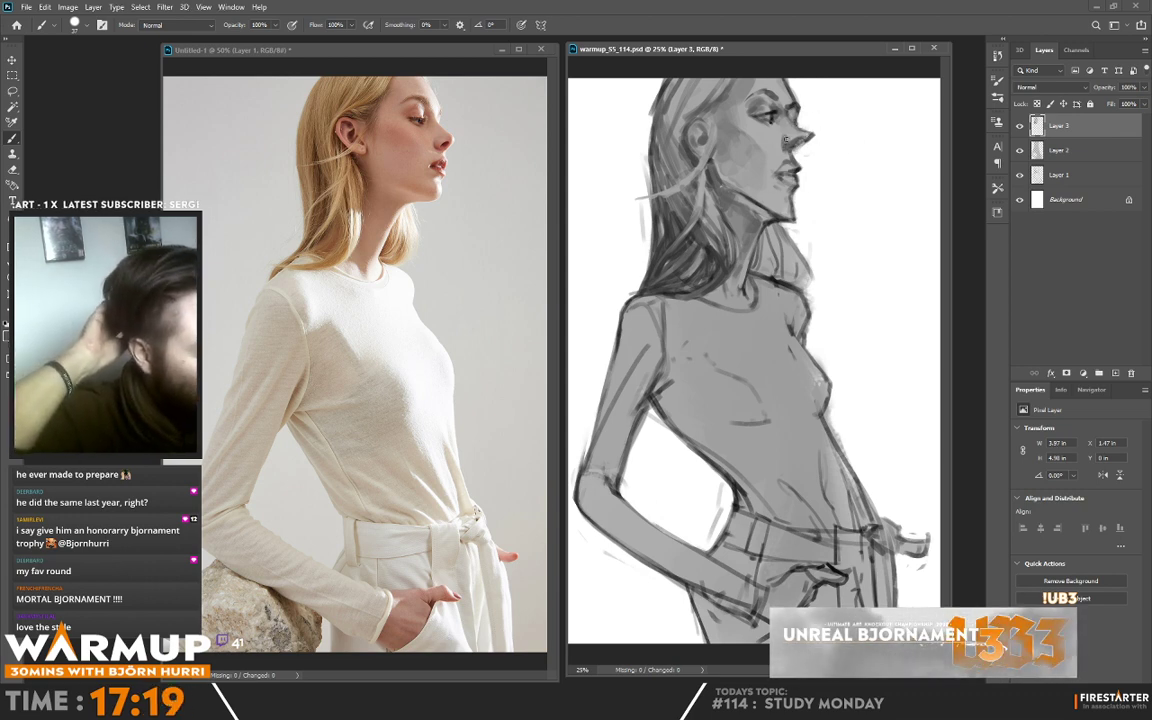
alt+click(795, 134)
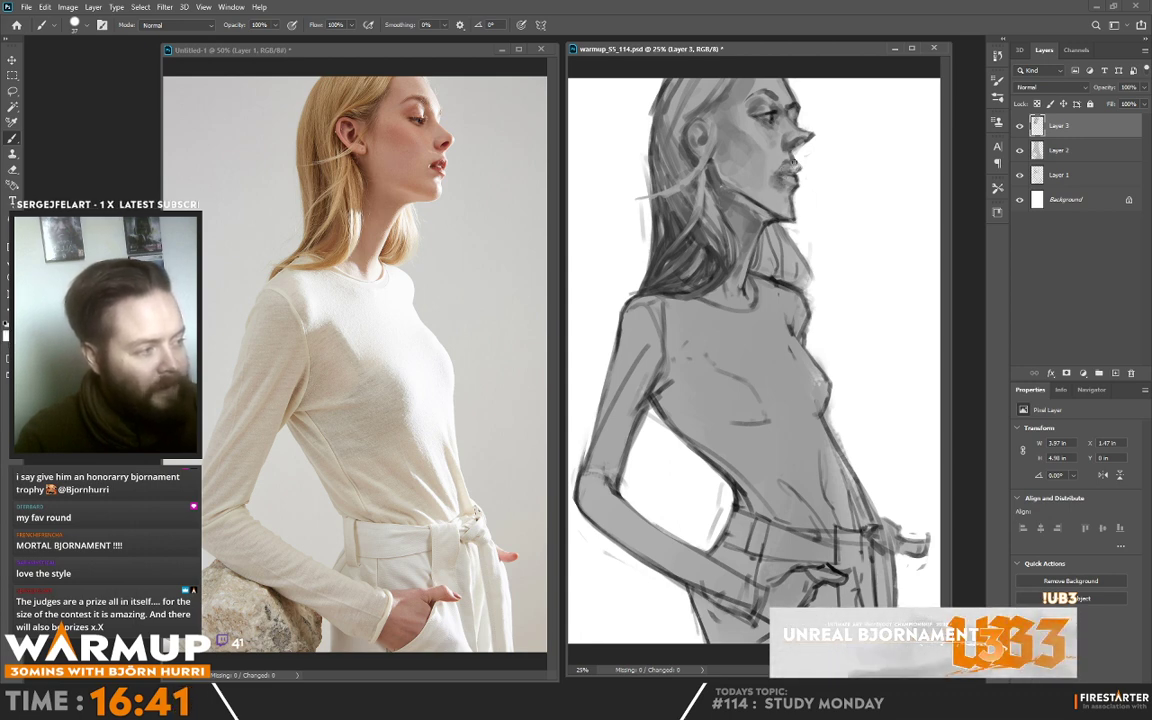
- Fill in the lips and paint over the chin and jaw outlines with sampled greys
key(alt)
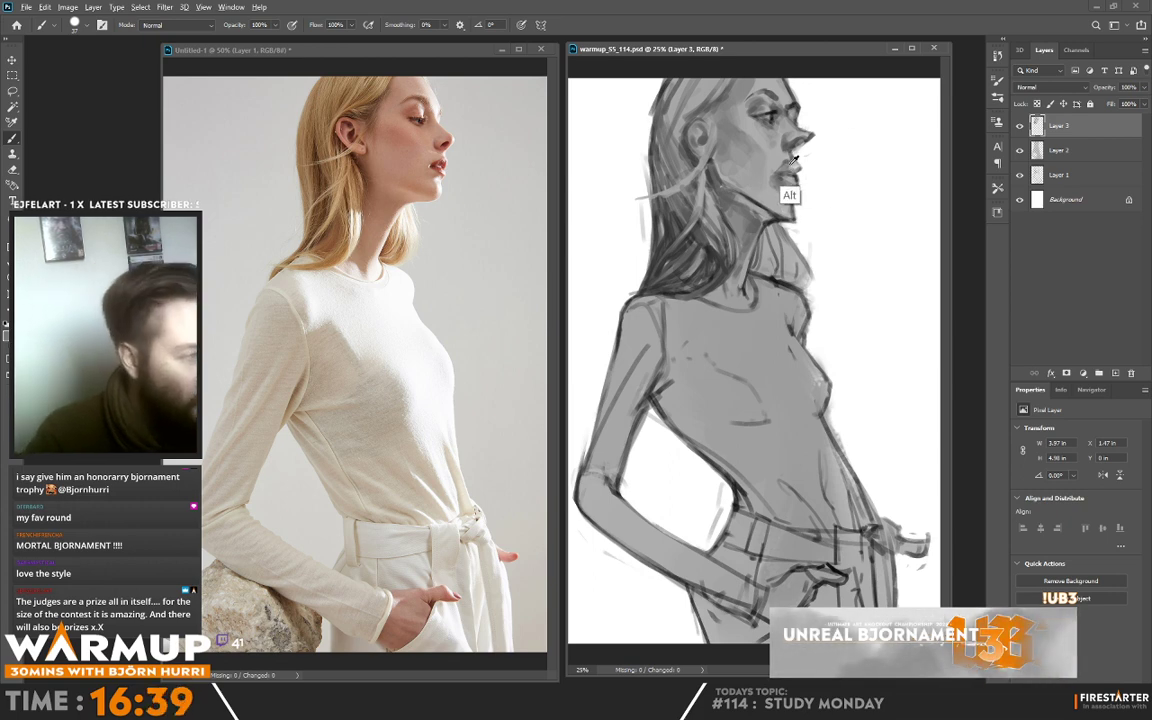
alt+click(710, 147)
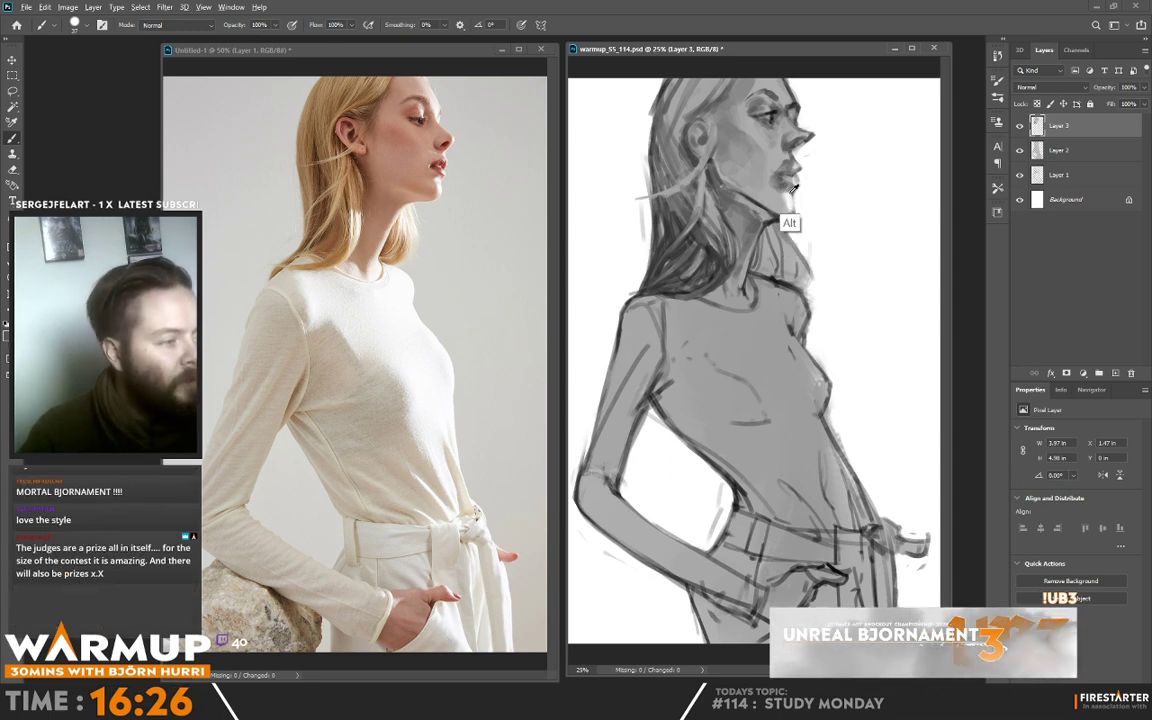
right_click(710, 203)
click(762, 178)
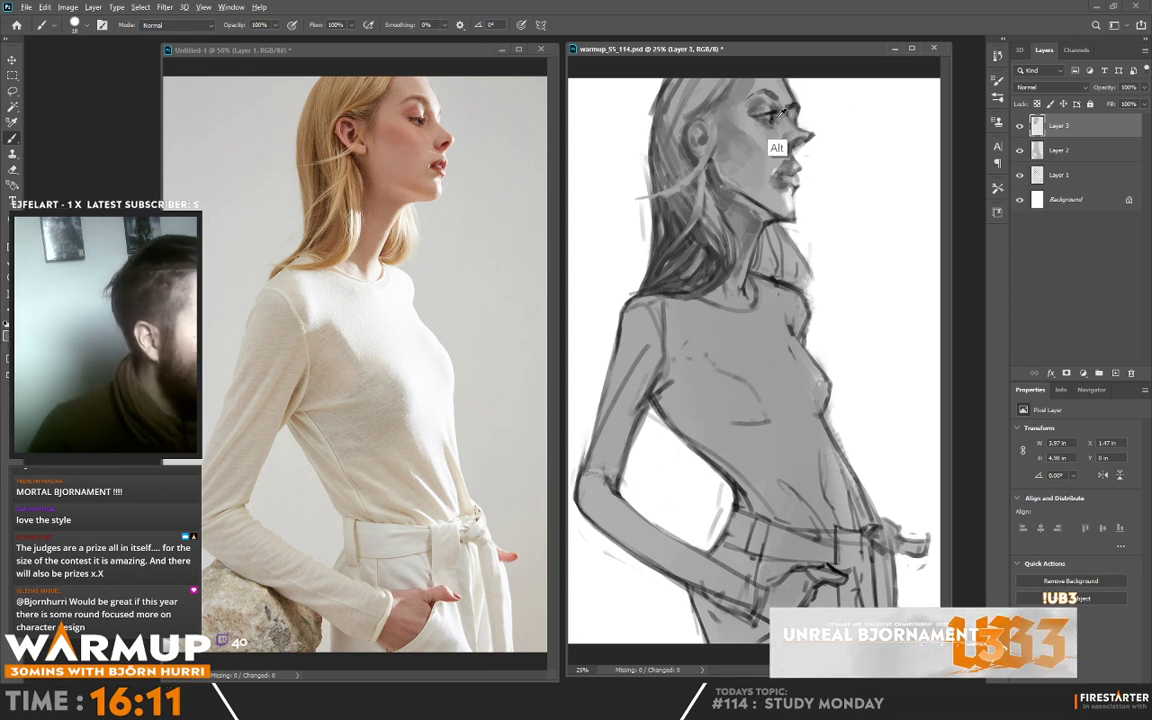
right_click(772, 168)
alt+click(760, 182)
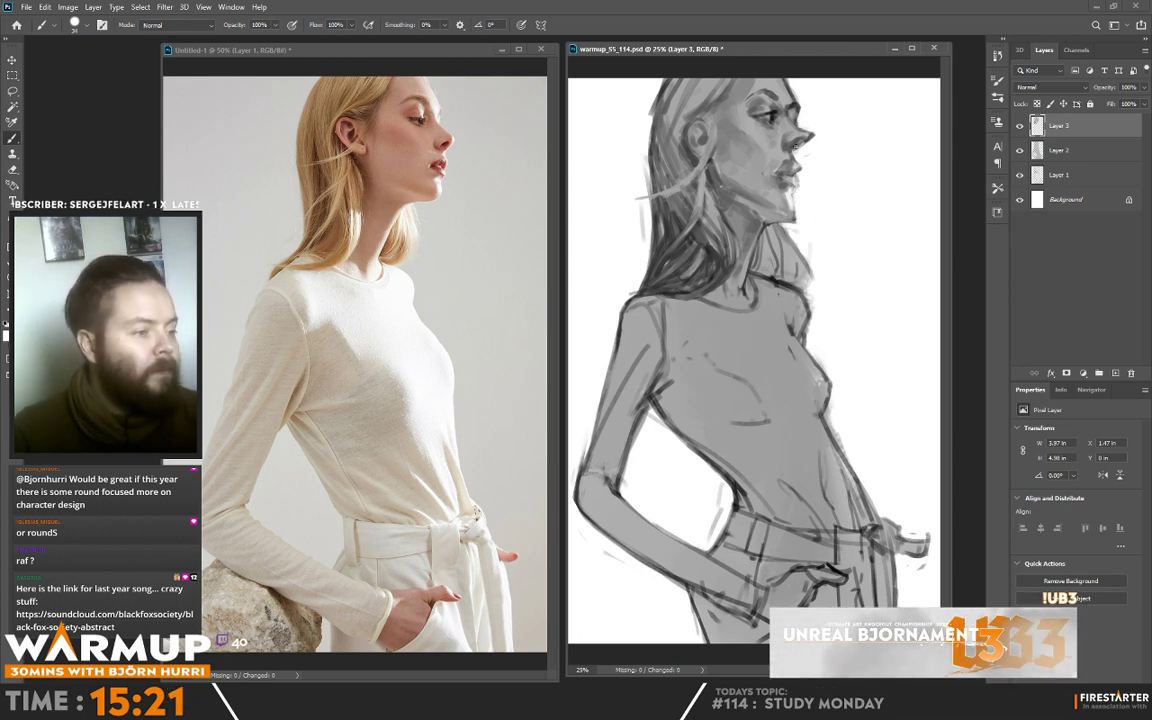
- Clean up the nose and mouth profile with a 20 px brush and brighten the brow and nose bridge
right_click(799, 175)
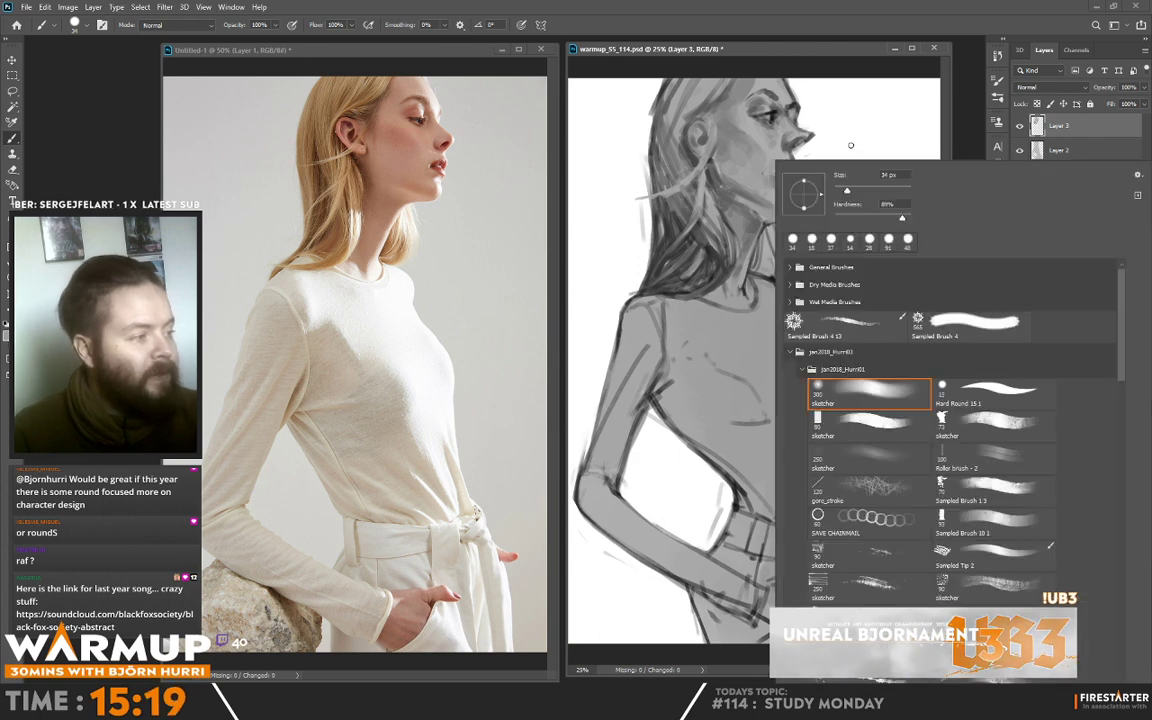
drag(845, 192, 840, 192)
alt+click(837, 142)
alt+click(812, 172)
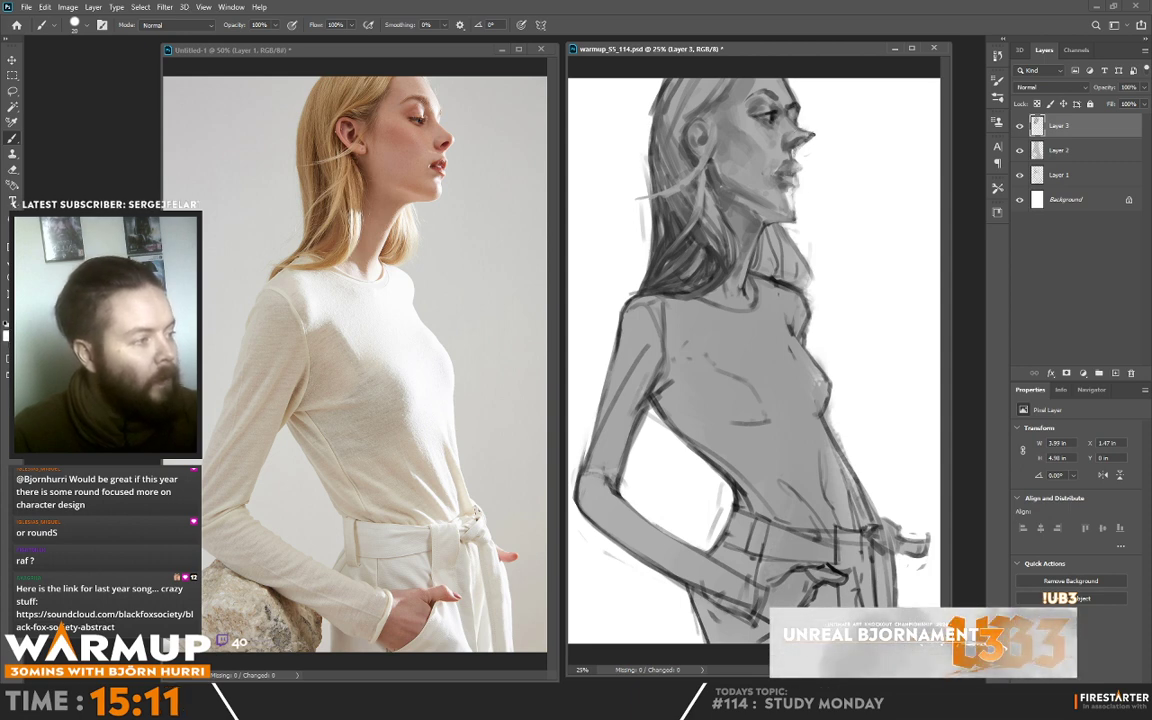
drag(812, 134, 811, 140)
alt+click(806, 139)
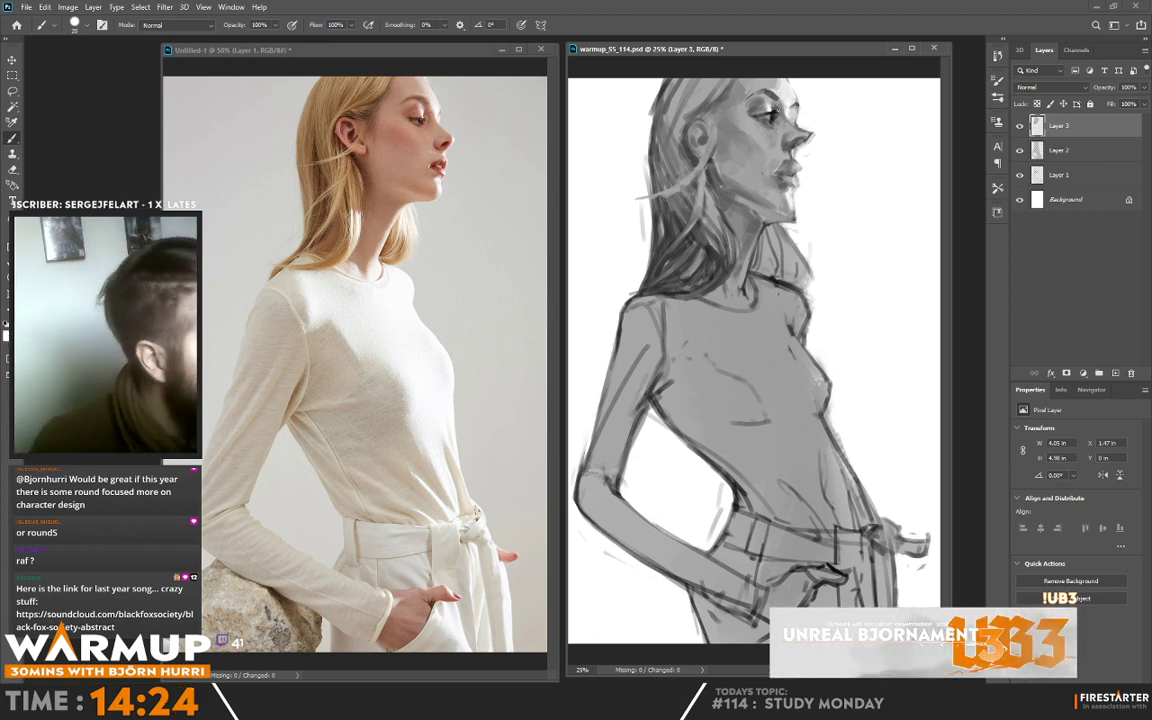
- Refine the eyelid and iris details with fine 4 px and 14 px brush strokes in sampled greys
right_click(775, 113)
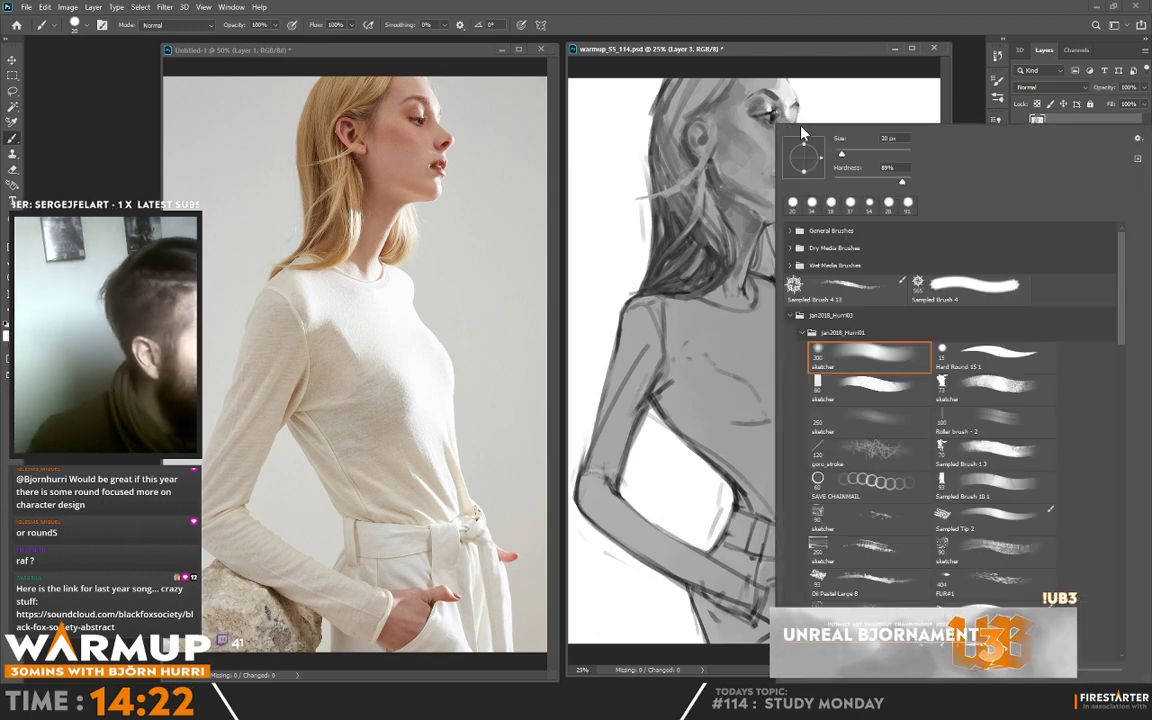
alt+click(773, 108)
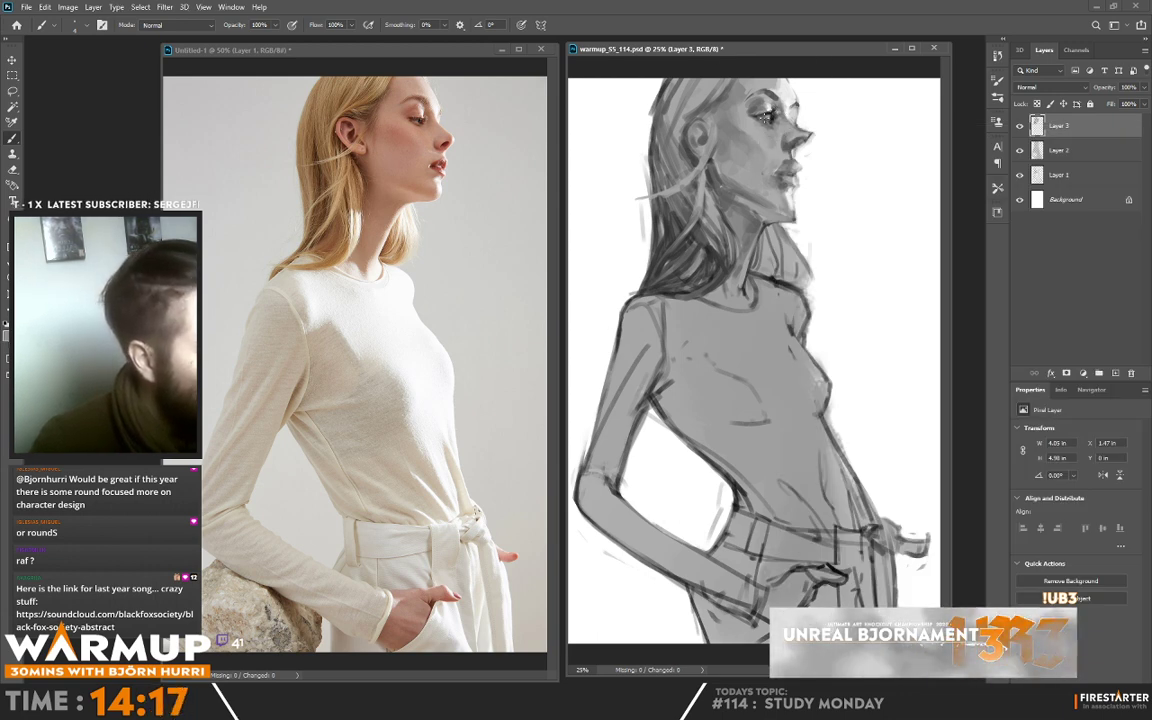
right_click(798, 136)
click(840, 155)
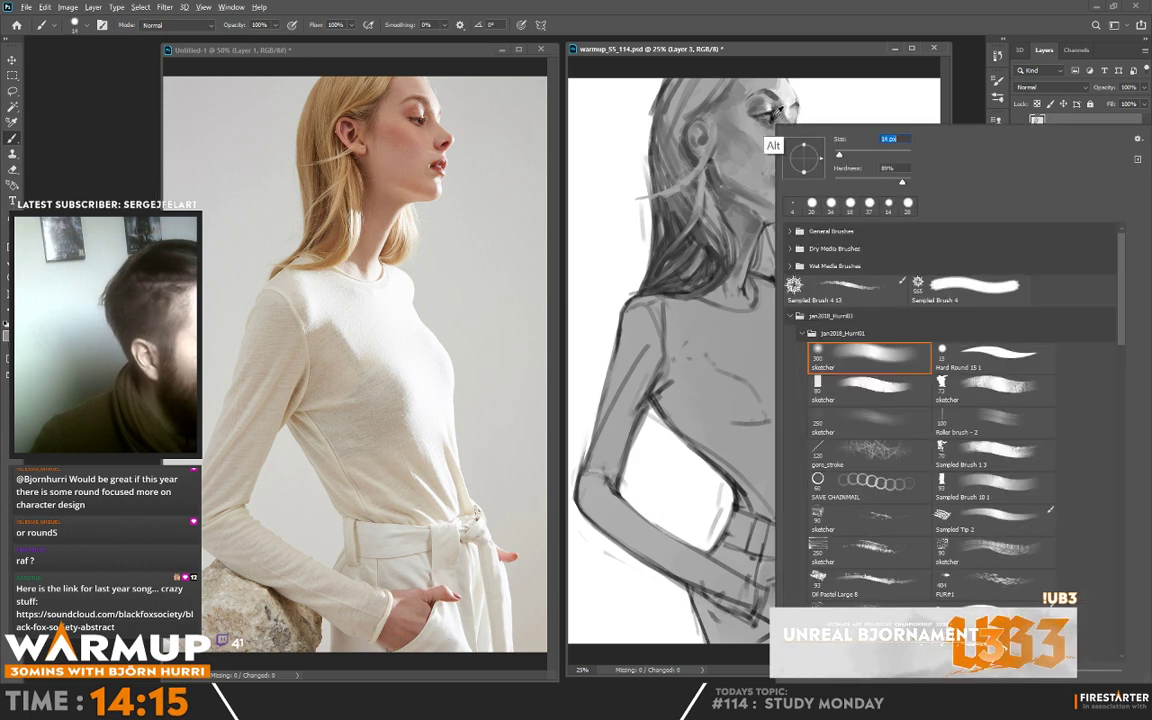
click(769, 115)
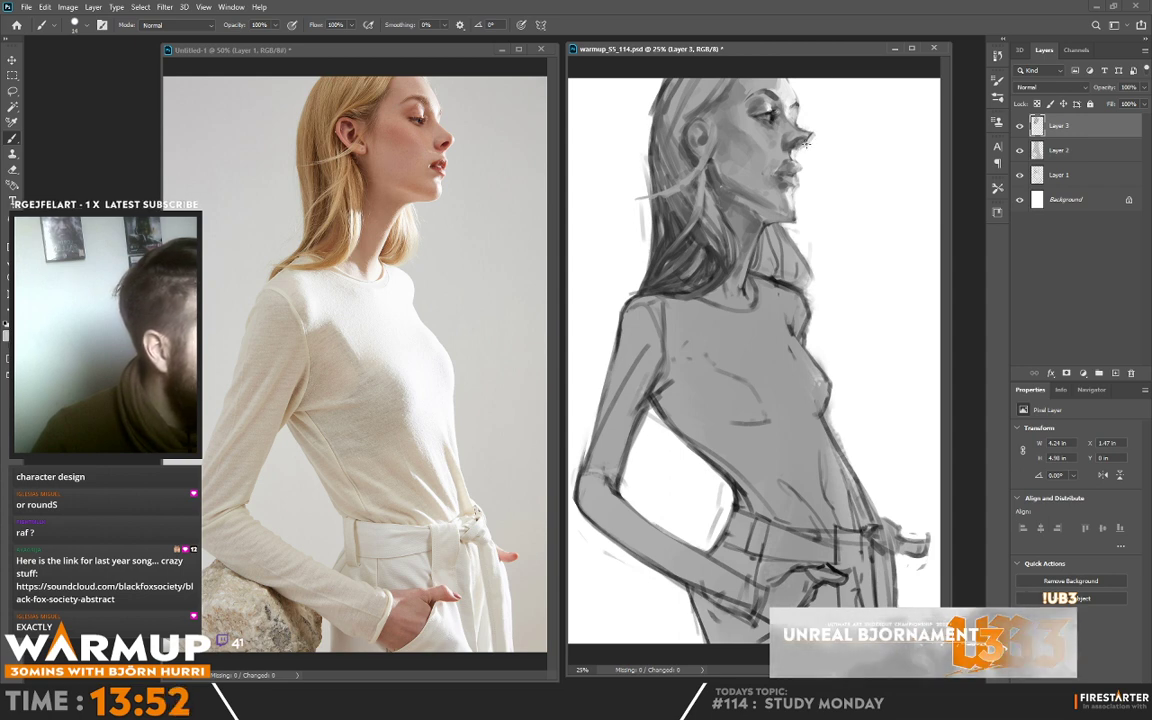
- Refine the underside of the nose with sampled greys and deepen the shading across the cheek
key(alt)
alt+click(795, 143)
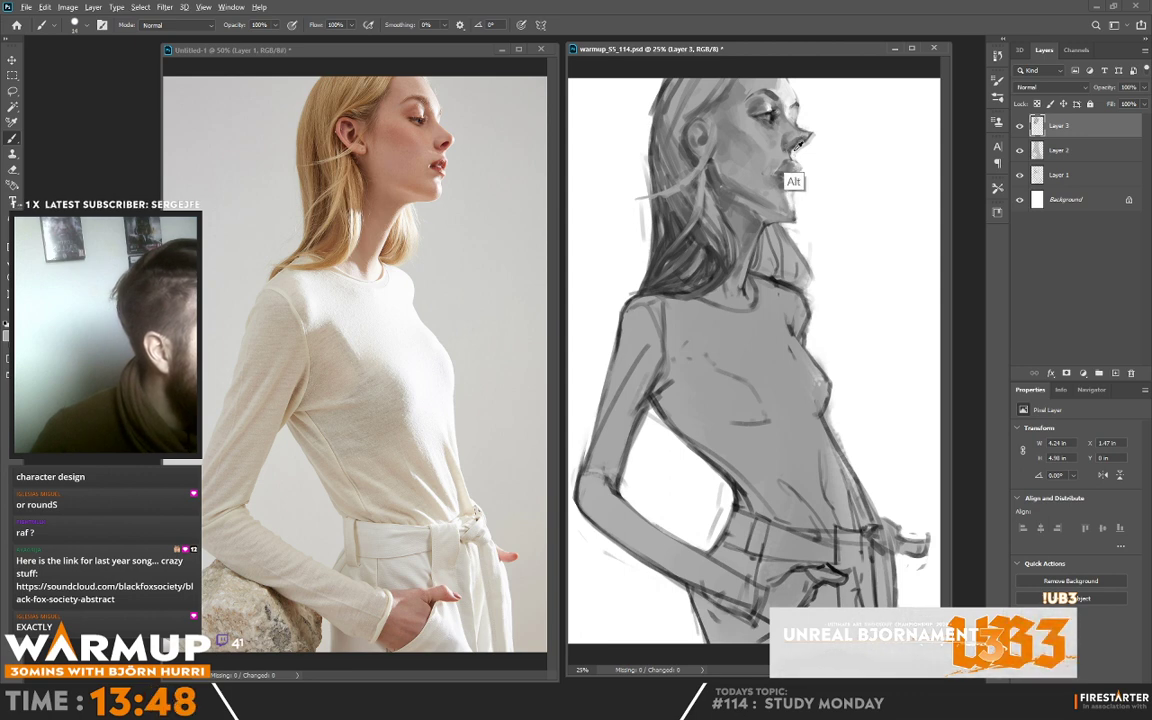
alt+click(793, 146)
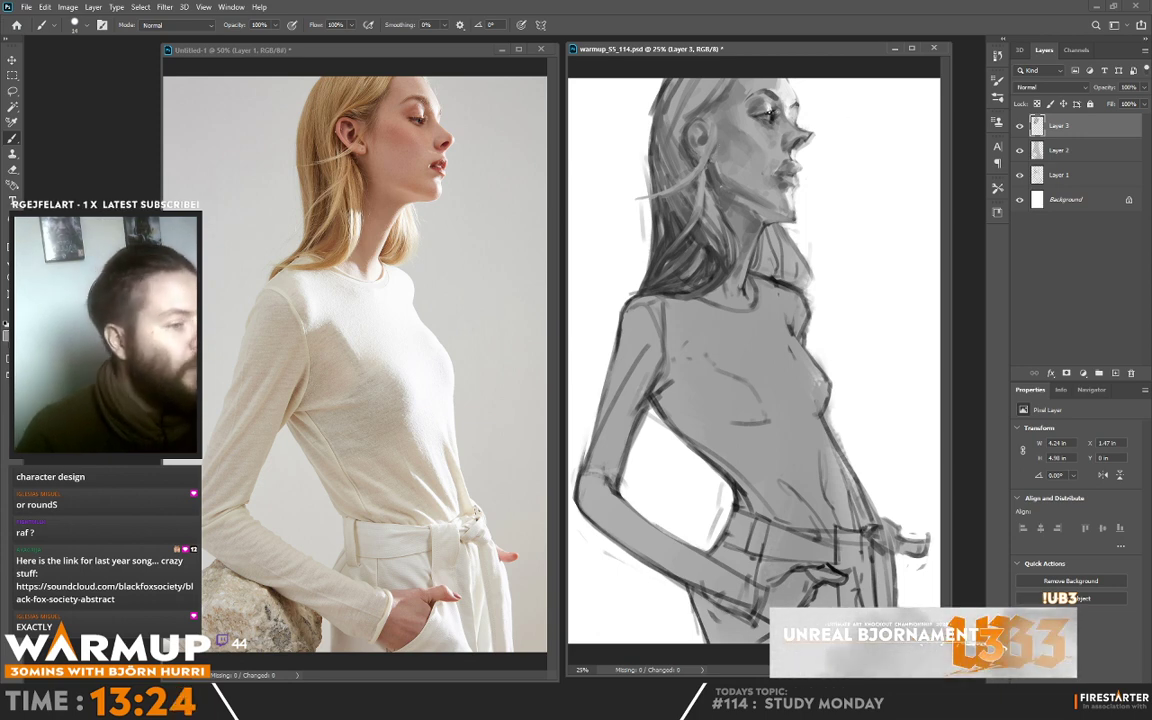
right_click(738, 160)
alt+click(717, 167)
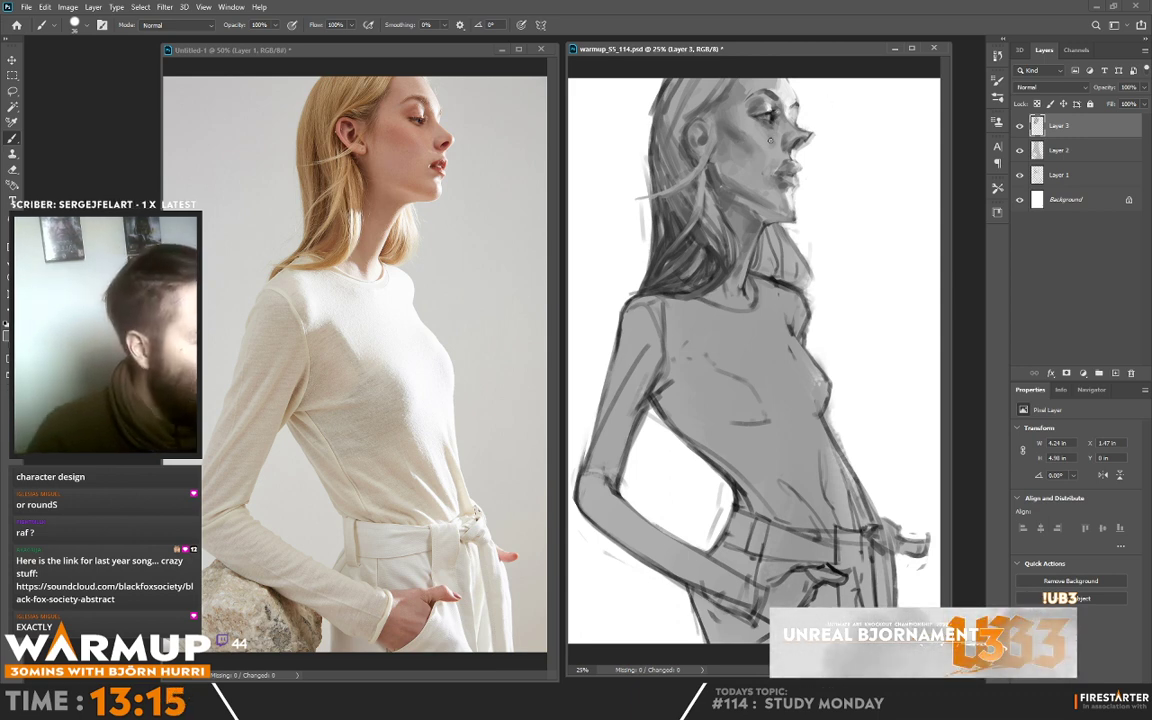
- Flip both the drawing and the reference photo horizontally
key(ctrl+shift+h)
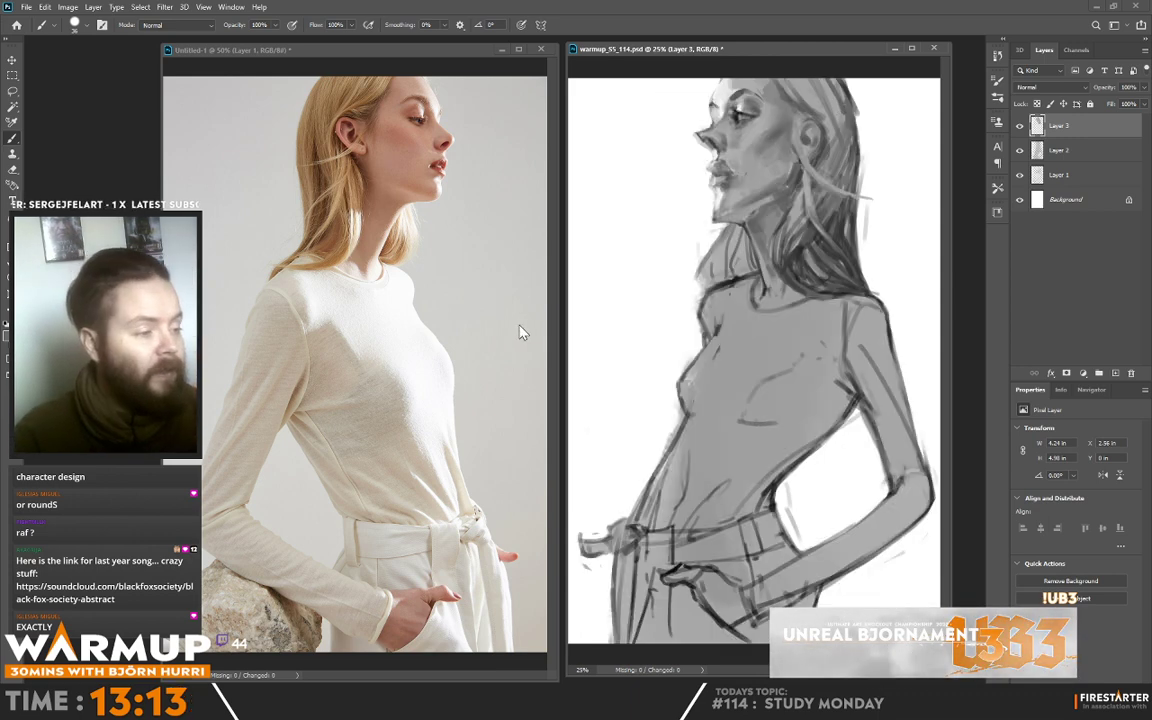
click(505, 297)
key(h)
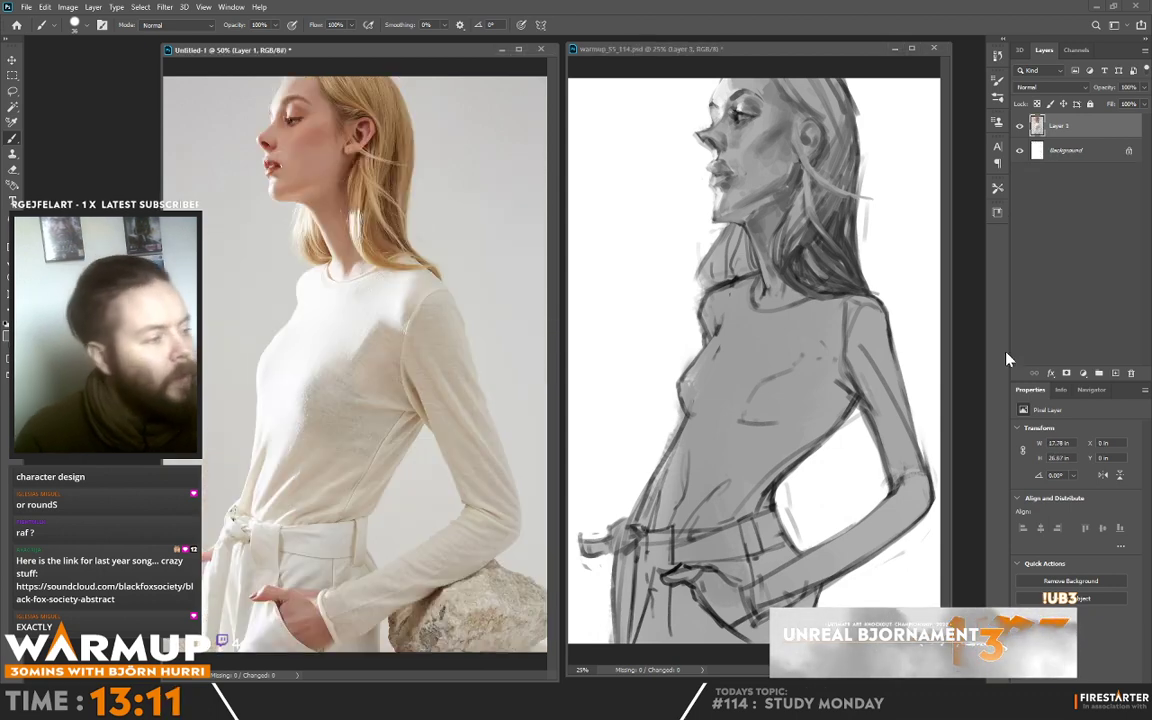
- Add a new layer to the drawing and paint a bright strip of light down the neck
click(745, 233)
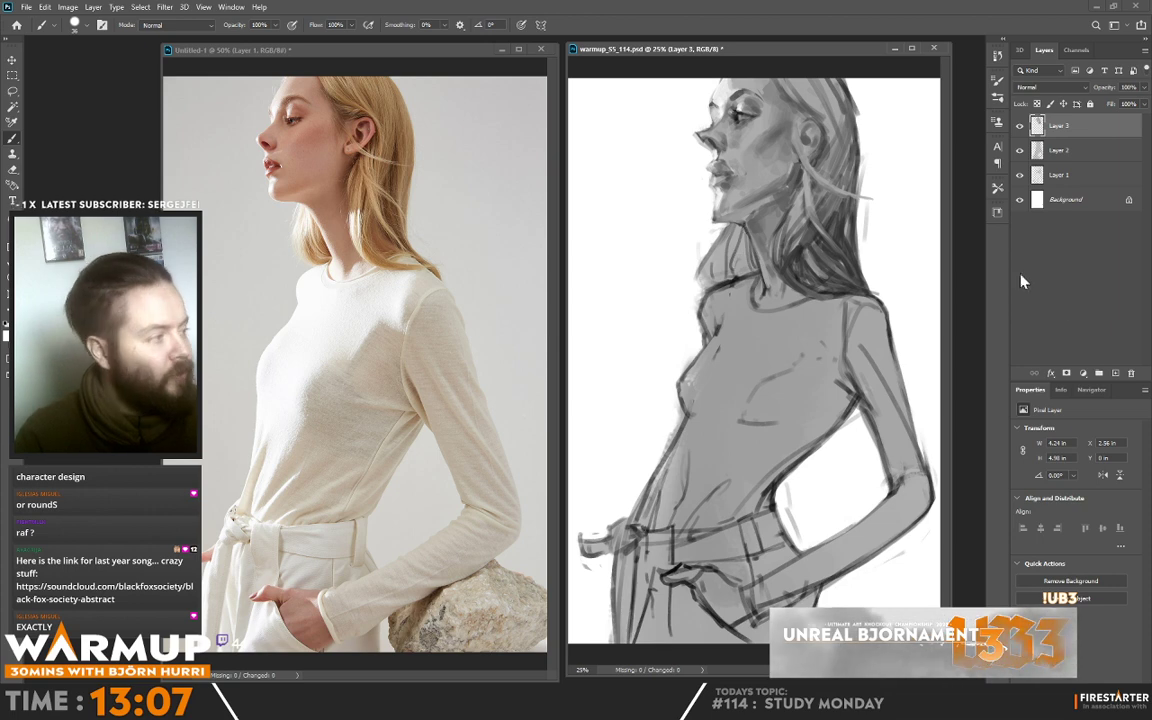
click(1115, 373)
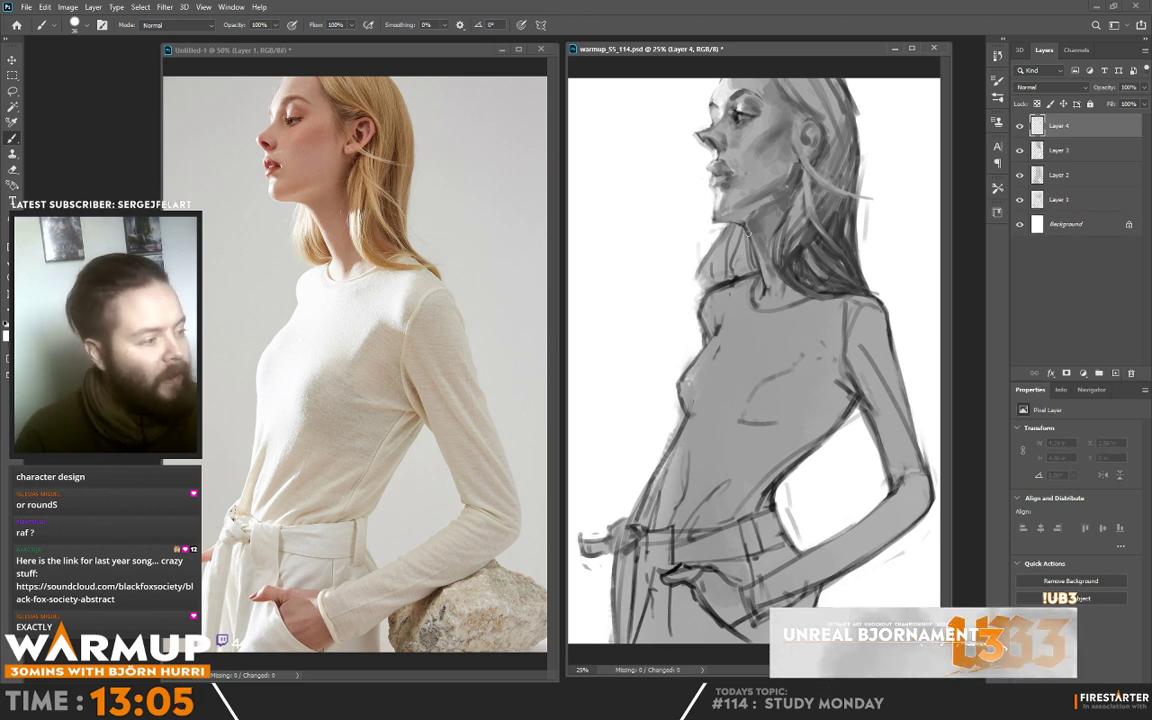
drag(748, 229, 766, 267)
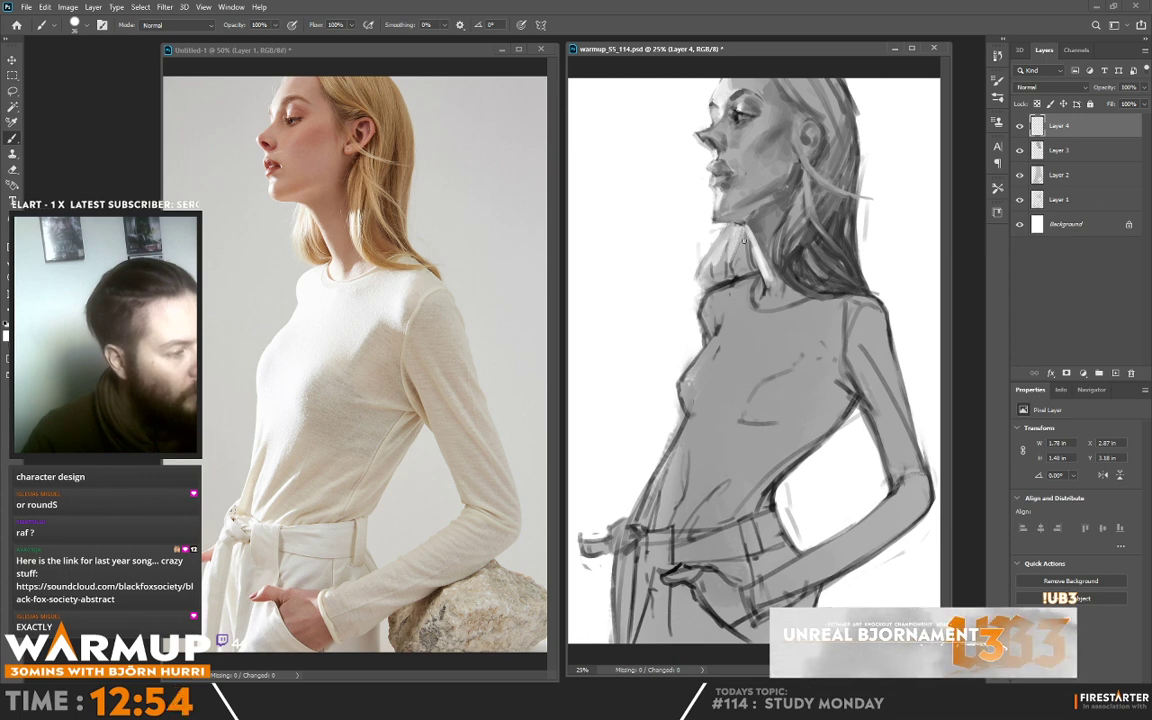
- Darken the lower tips of the hair on the far side of the neck with sampled greys
alt+click(729, 267)
alt+click(723, 282)
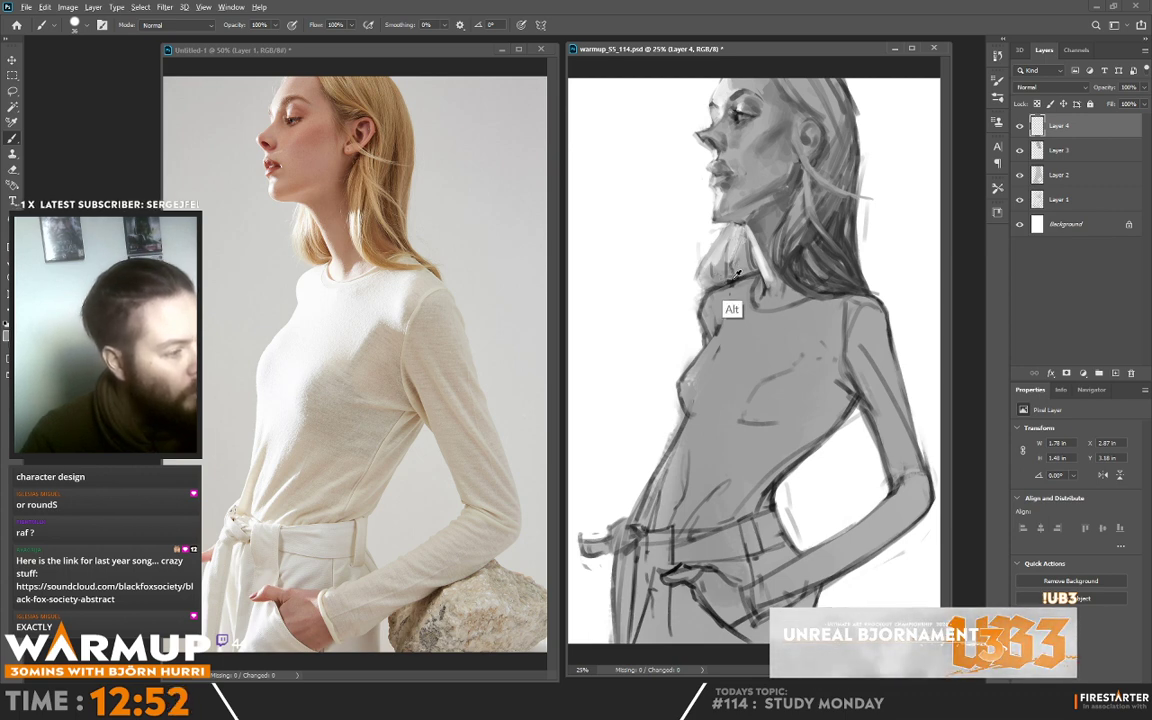
drag(723, 266, 744, 273)
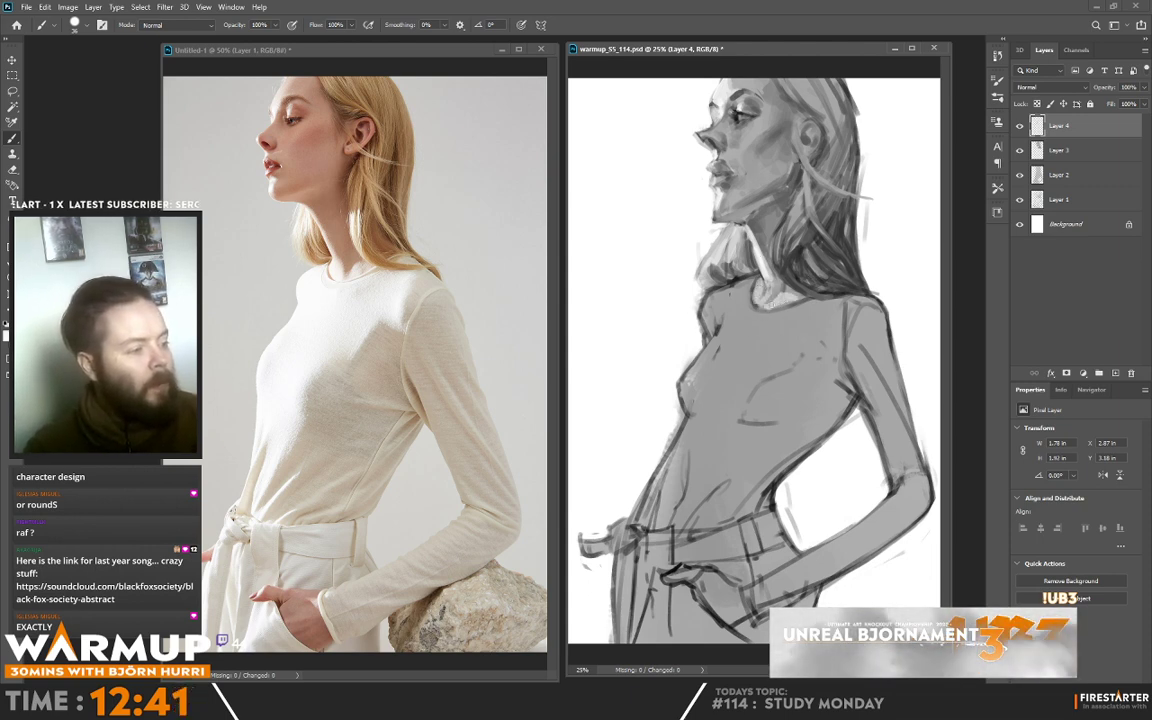
- Paint light grey over the sweater's far shoulder below the hair tips
drag(697, 276, 716, 273)
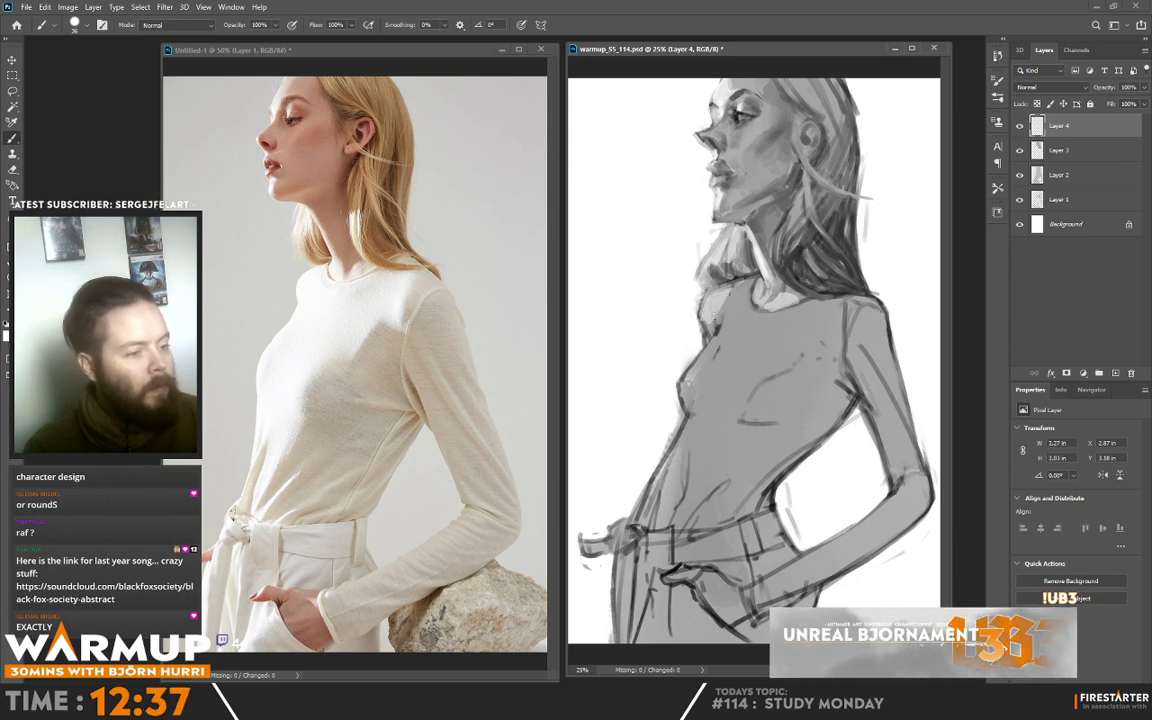
drag(714, 316, 738, 284)
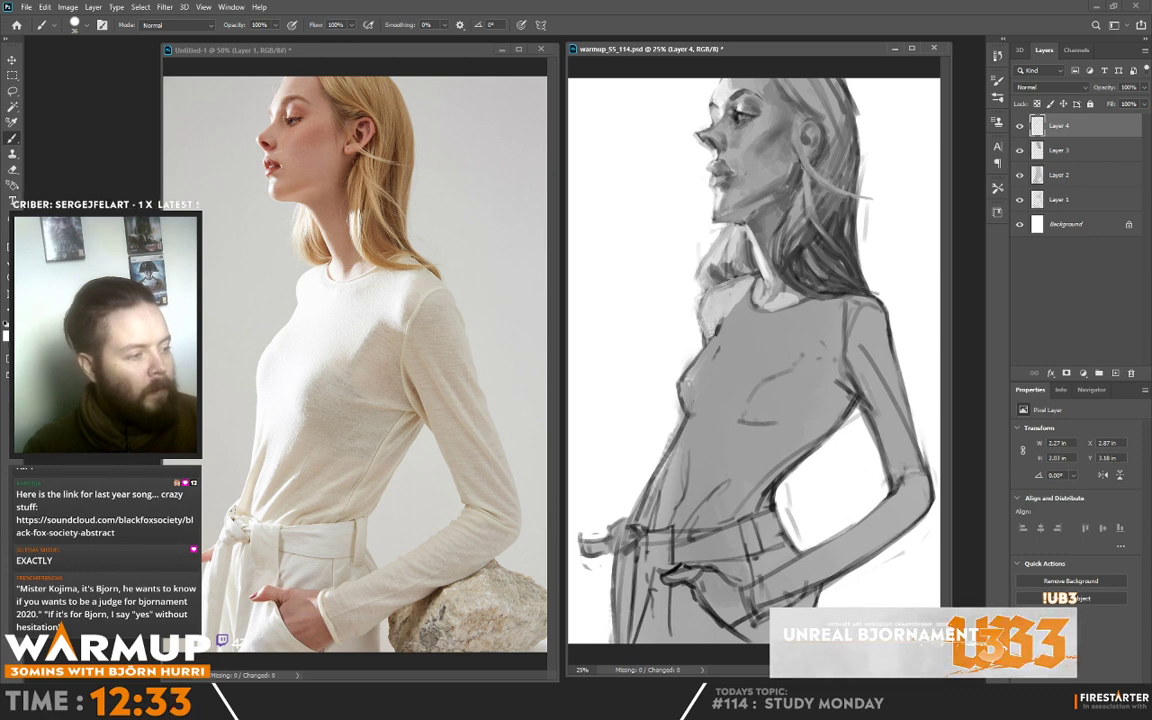
- Paint a band of light grey across the upper chest to the near shoulder with the 133 px brush
right_click(880, 226)
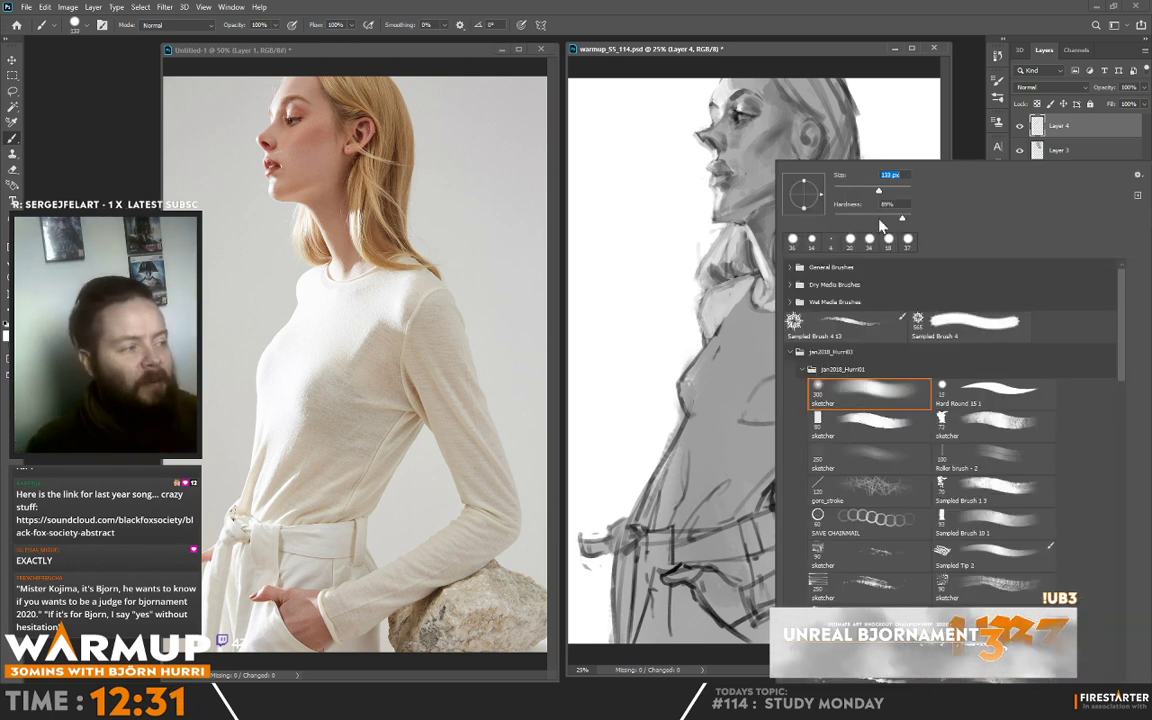
key(Escape)
right_click(843, 232)
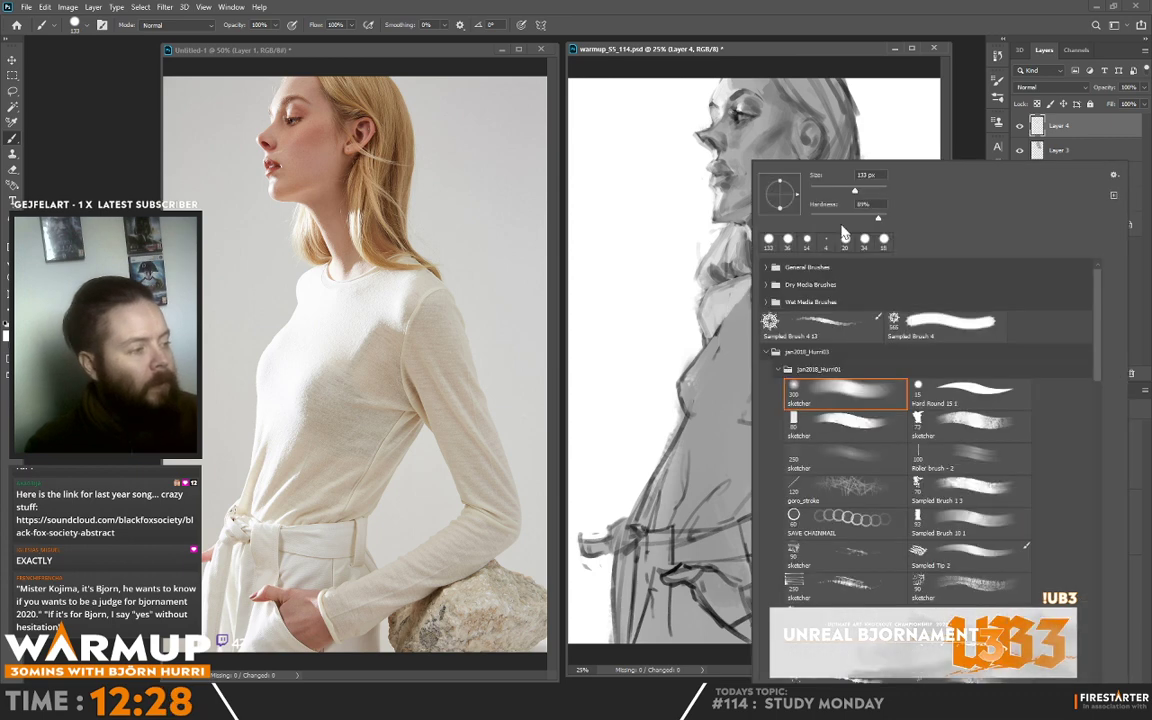
key(Return)
mouse_move(742, 298)
mouse_down()
mouse_move(734, 331)
mouse_move(841, 316)
mouse_up()
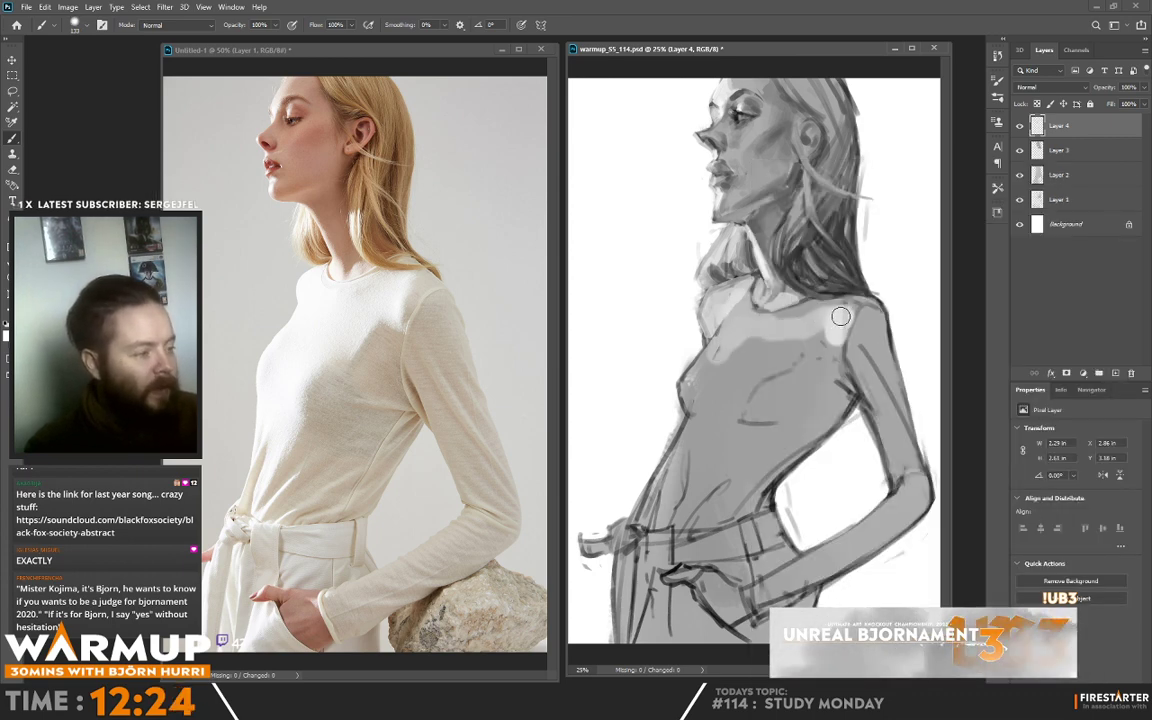
- Trim the light patch at the near shoulder seam and extend the light over the bust and down the front of the belly
key(e)
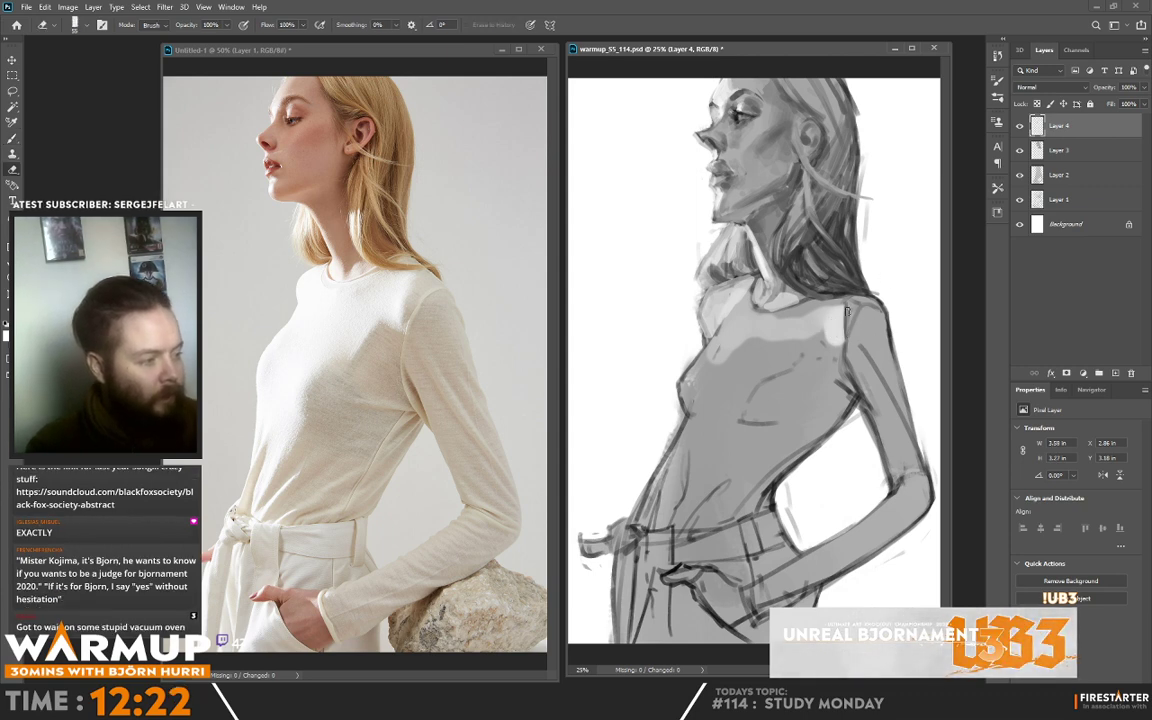
key(b)
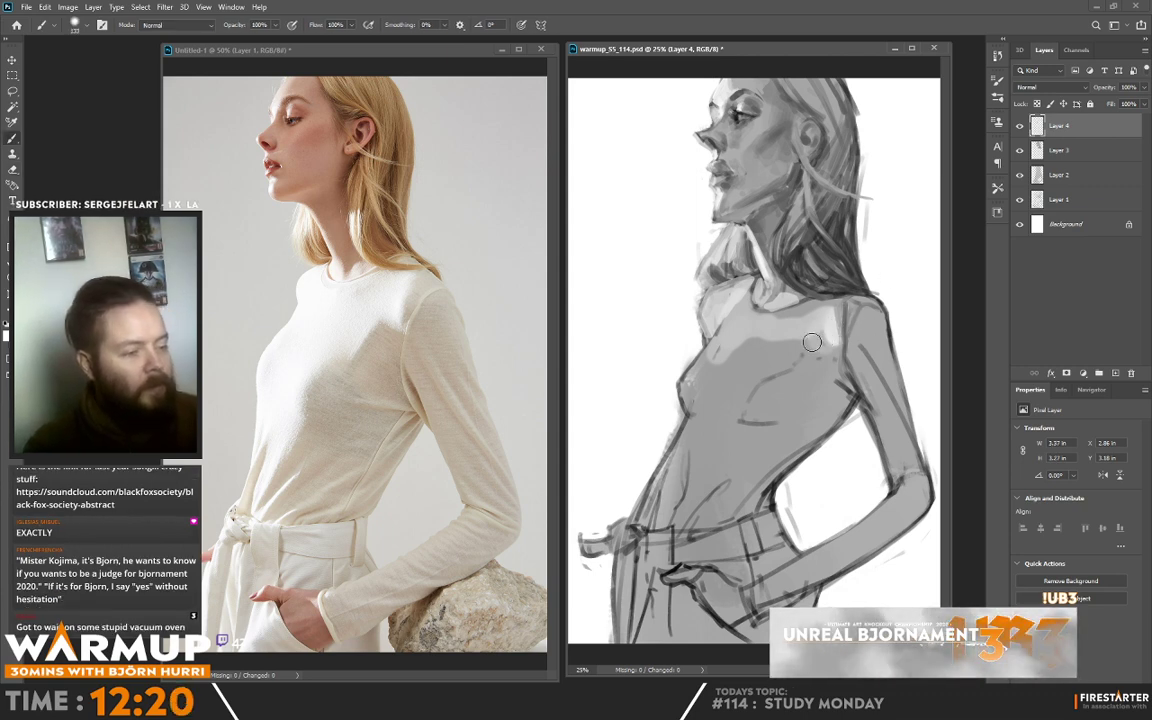
mouse_move(807, 339)
mouse_down()
mouse_move(765, 362)
mouse_move(734, 404)
mouse_move(753, 341)
mouse_move(722, 348)
mouse_move(686, 380)
mouse_move(690, 414)
mouse_up()
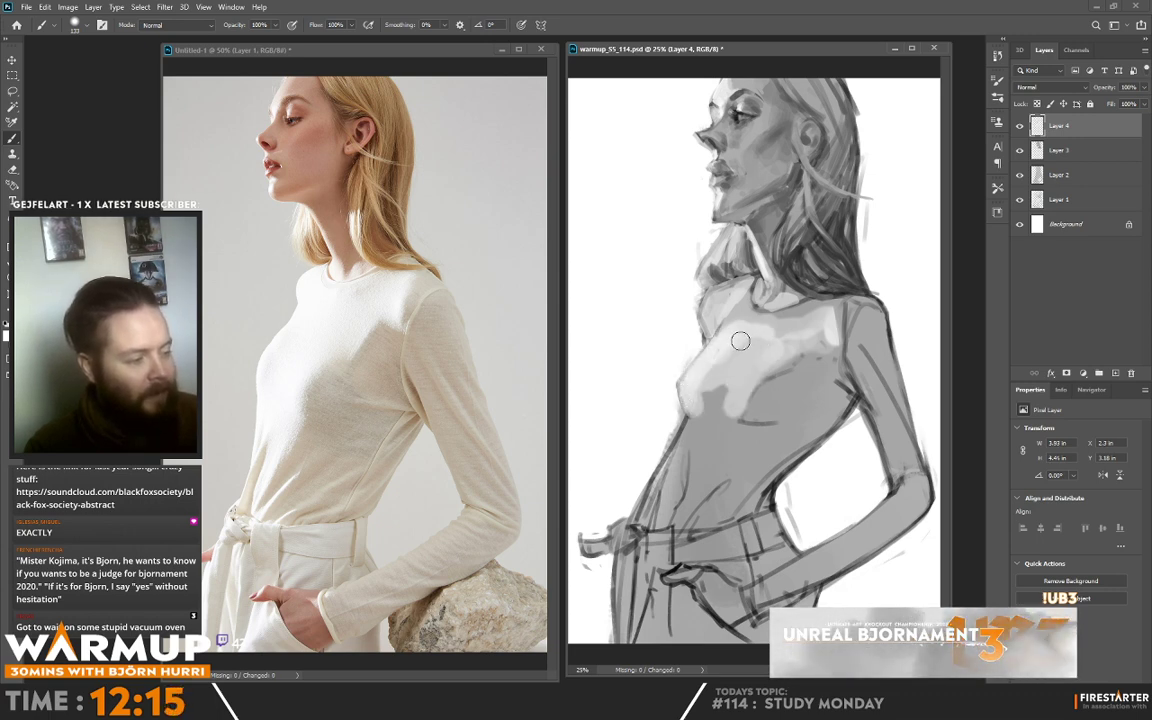
mouse_move(740, 342)
mouse_down()
mouse_move(731, 406)
mouse_move(754, 377)
mouse_move(732, 409)
mouse_move(713, 403)
mouse_move(731, 415)
mouse_move(662, 511)
mouse_move(692, 427)
mouse_move(669, 465)
mouse_up()
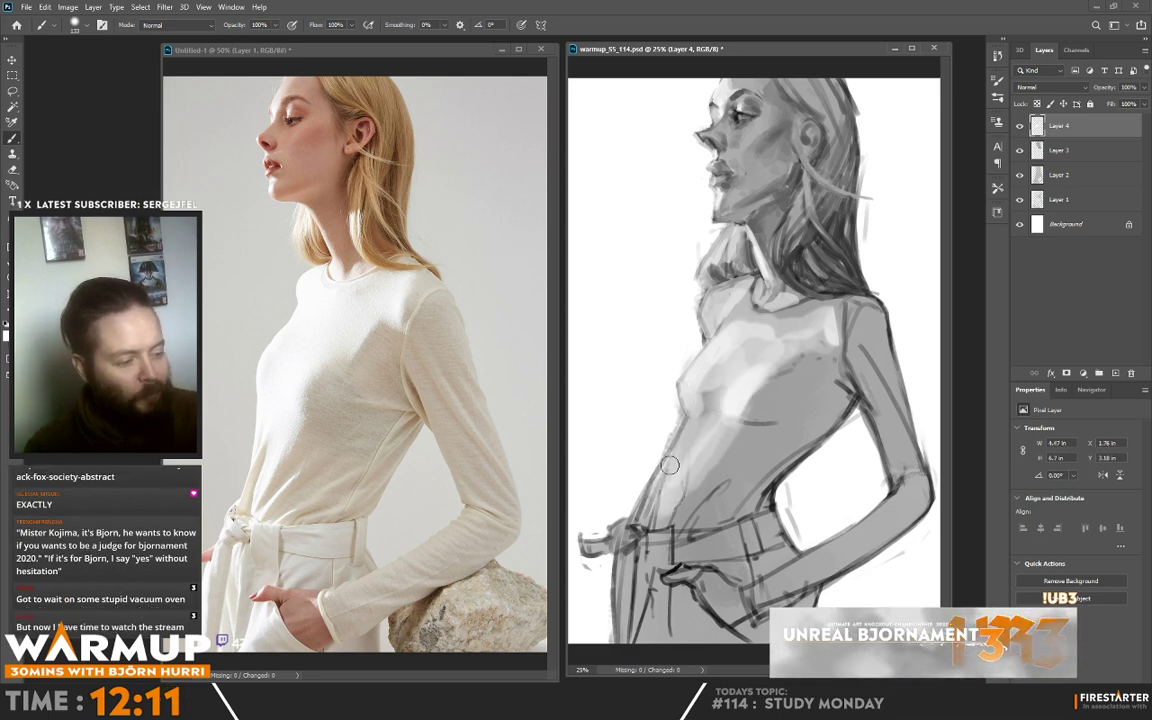
- Paint thin bright fold streaks on the lower front of the sweater above the waistband with a 25 px brush
right_click(712, 165)
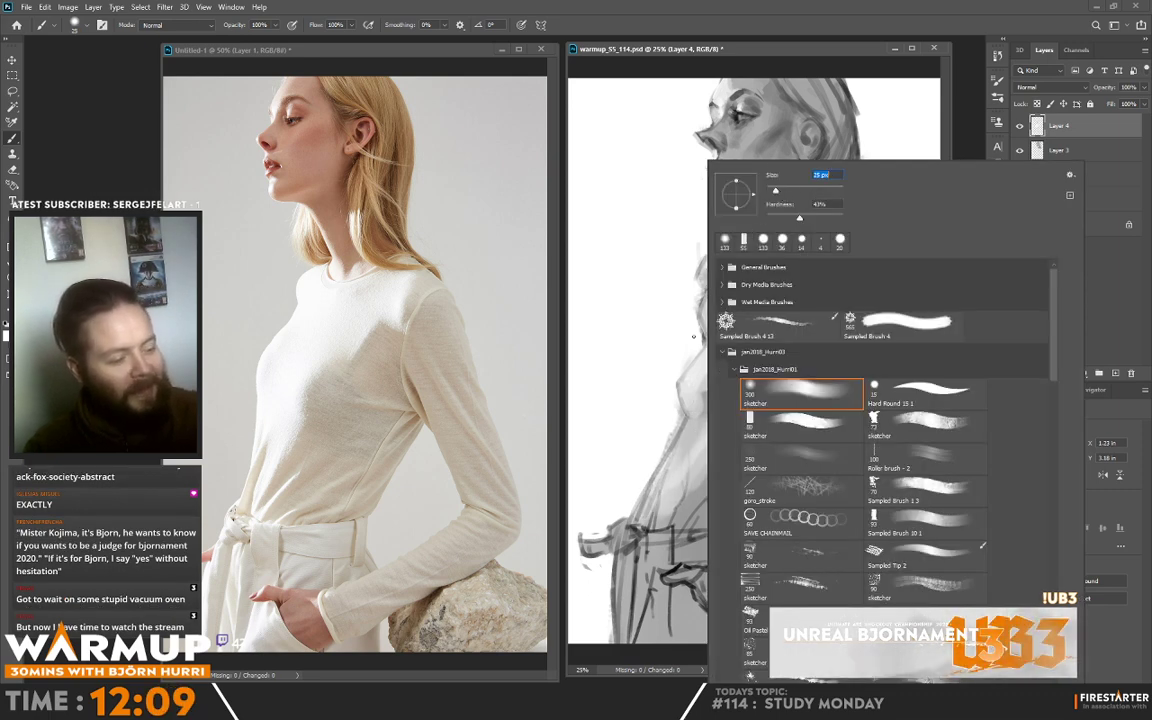
click(636, 516)
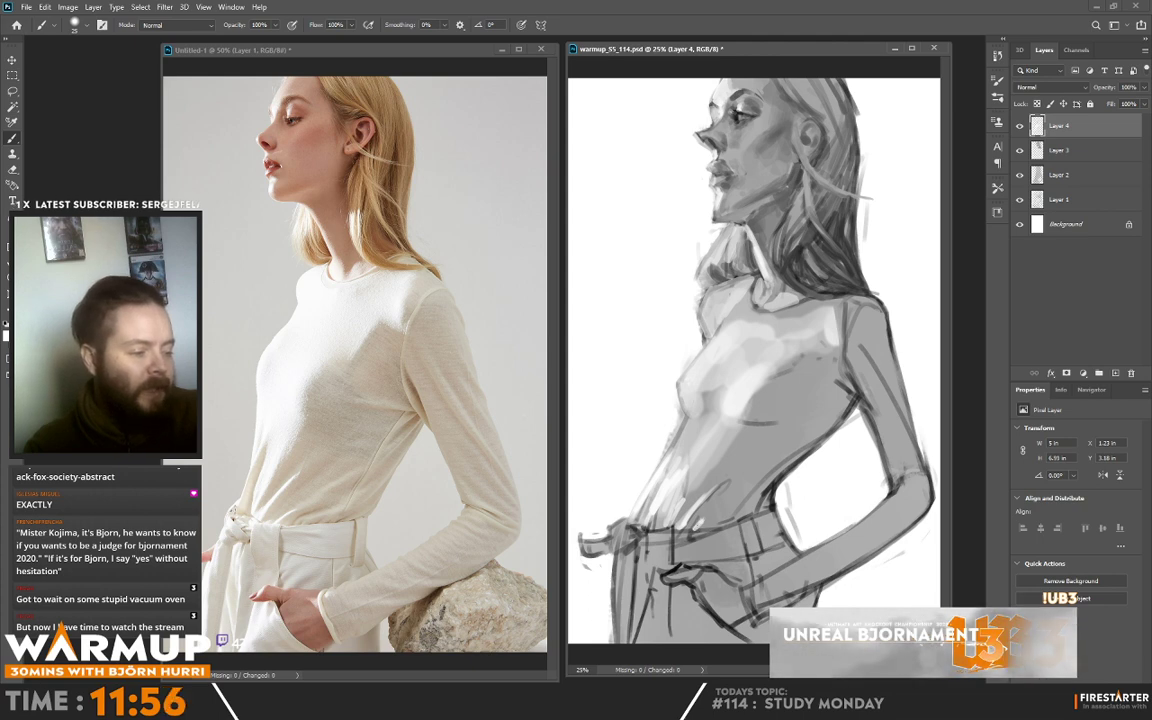
key(e)
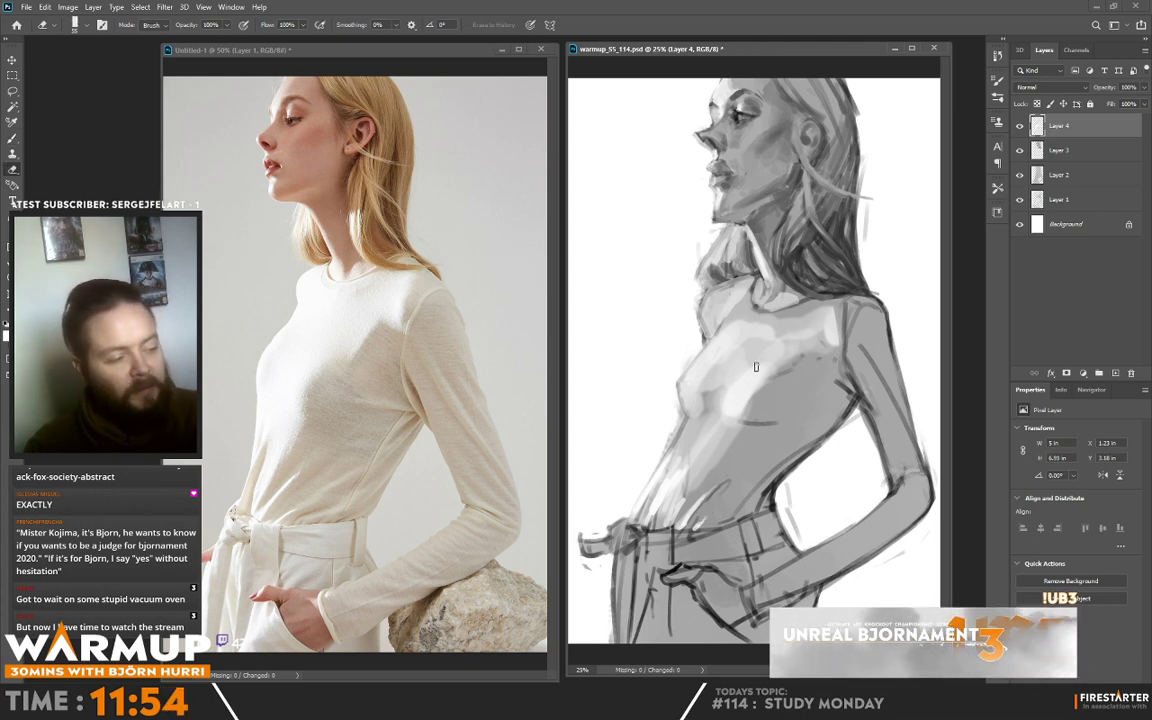
key(b)
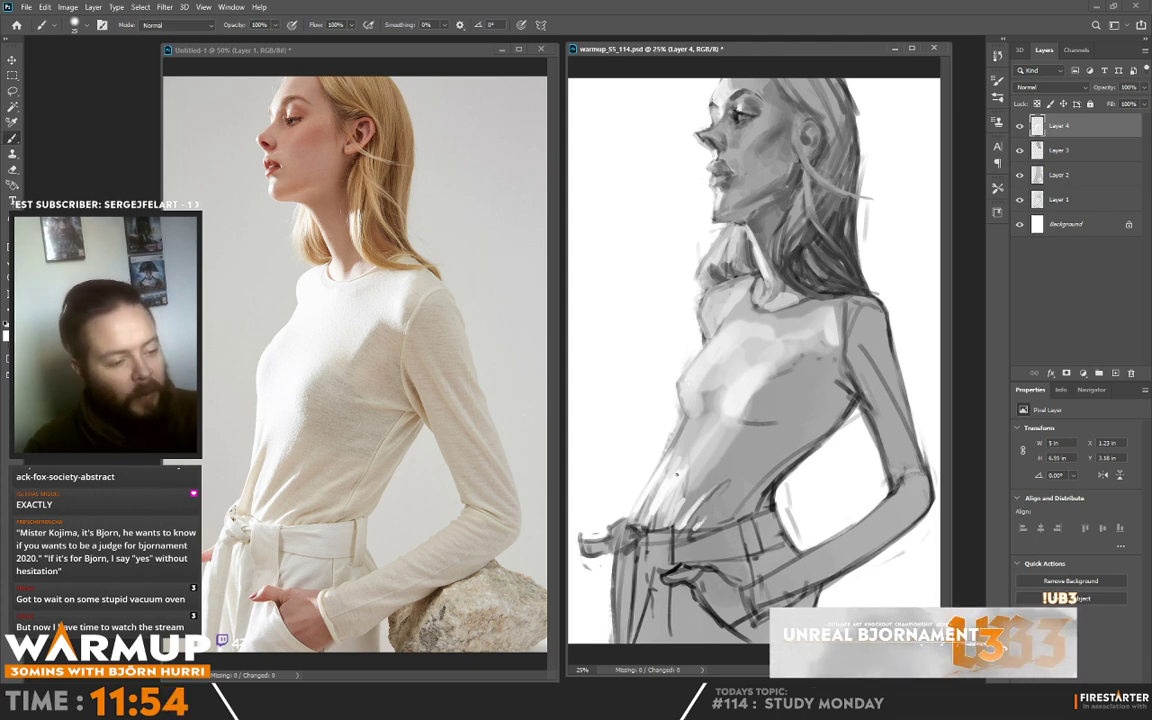
- Brighten and merge the light areas on the chest, far shoulder and belly front with a 70 px brush
right_click(694, 418)
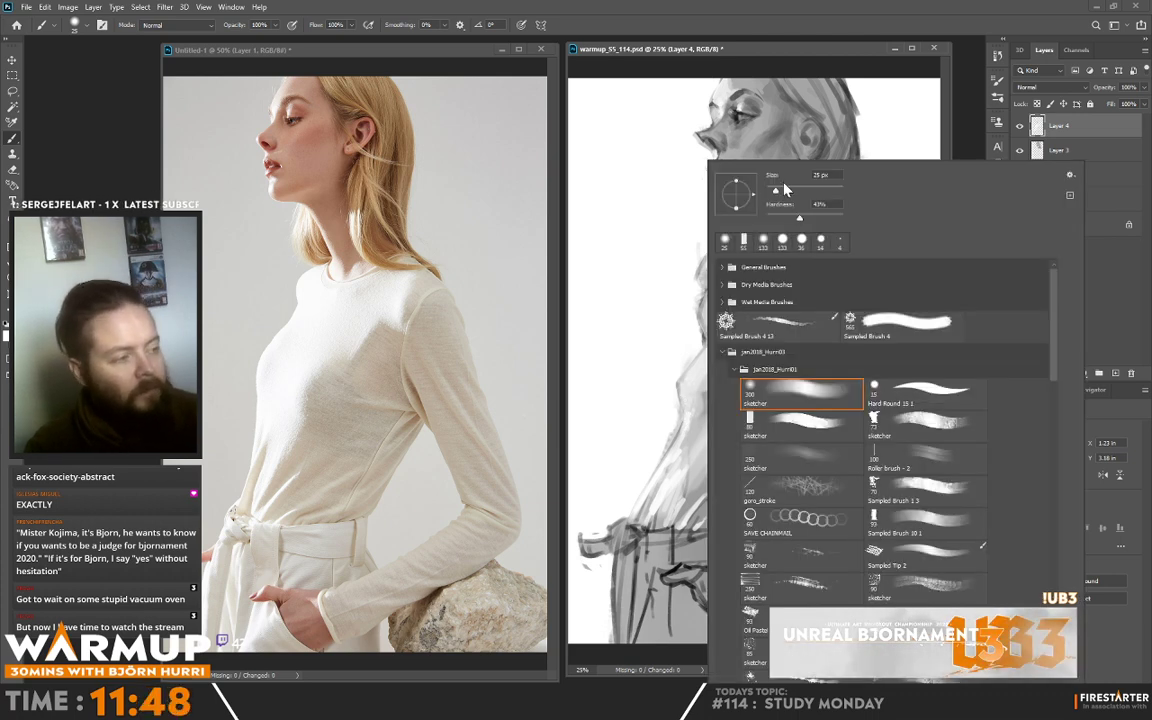
click(626, 376)
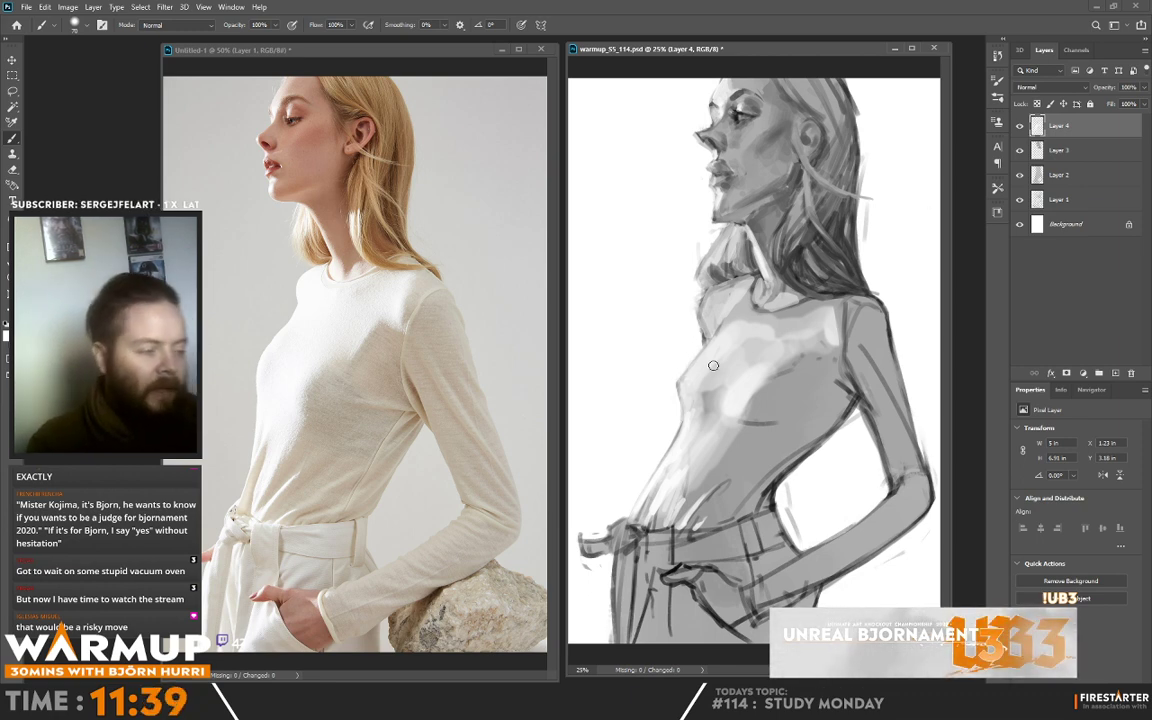
alt+click(677, 453)
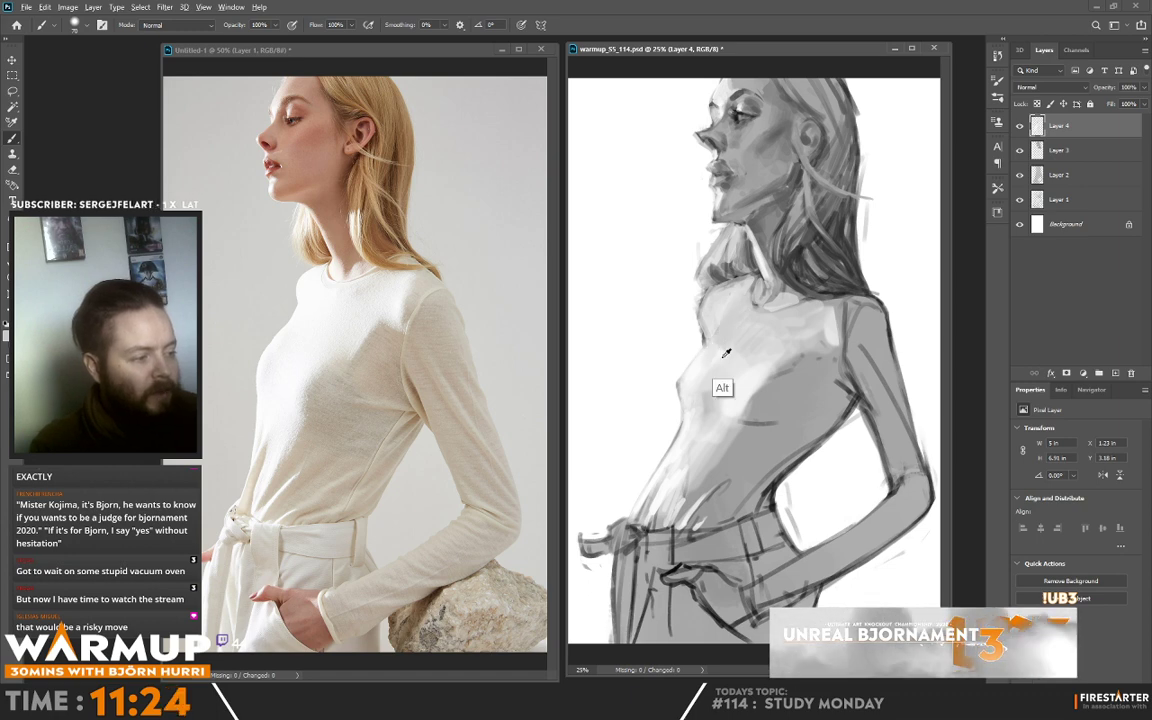
- Blend the lit chest and belly tones and soften the front outline with the soft 250 px sketcher brush, sampling nearby greys
right_click(755, 338)
click(900, 464)
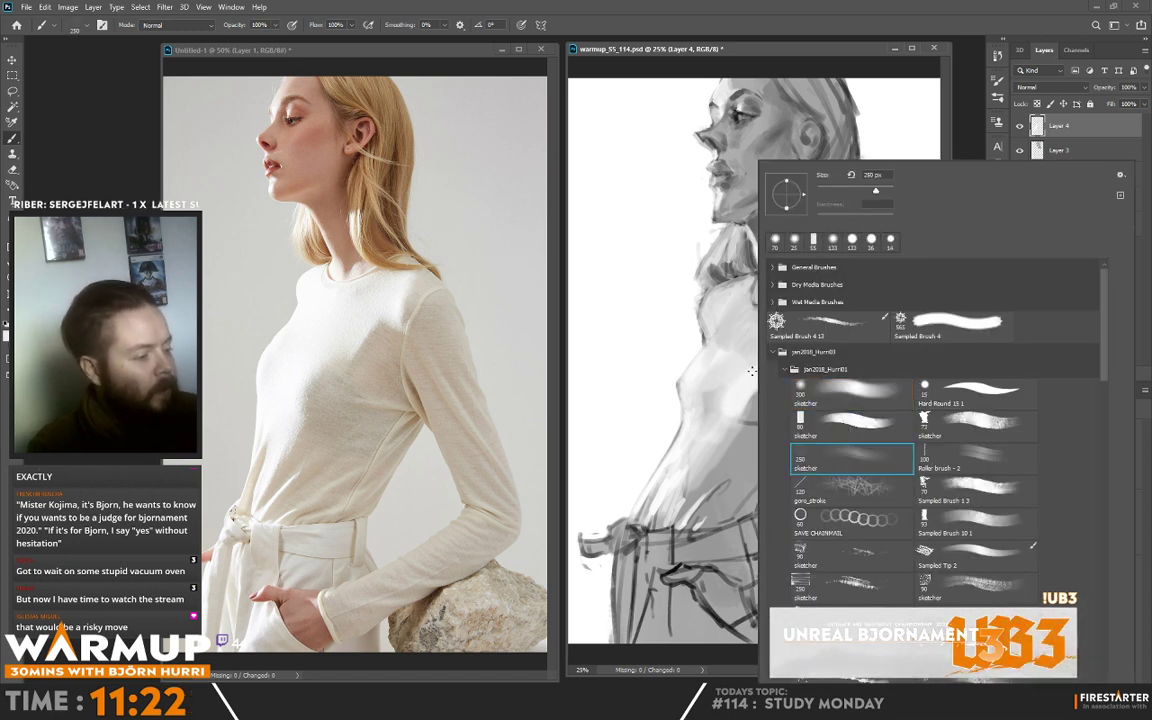
alt+click(706, 370)
mouse_move(716, 350)
mouse_down()
mouse_move(748, 328)
mouse_move(740, 301)
mouse_up()
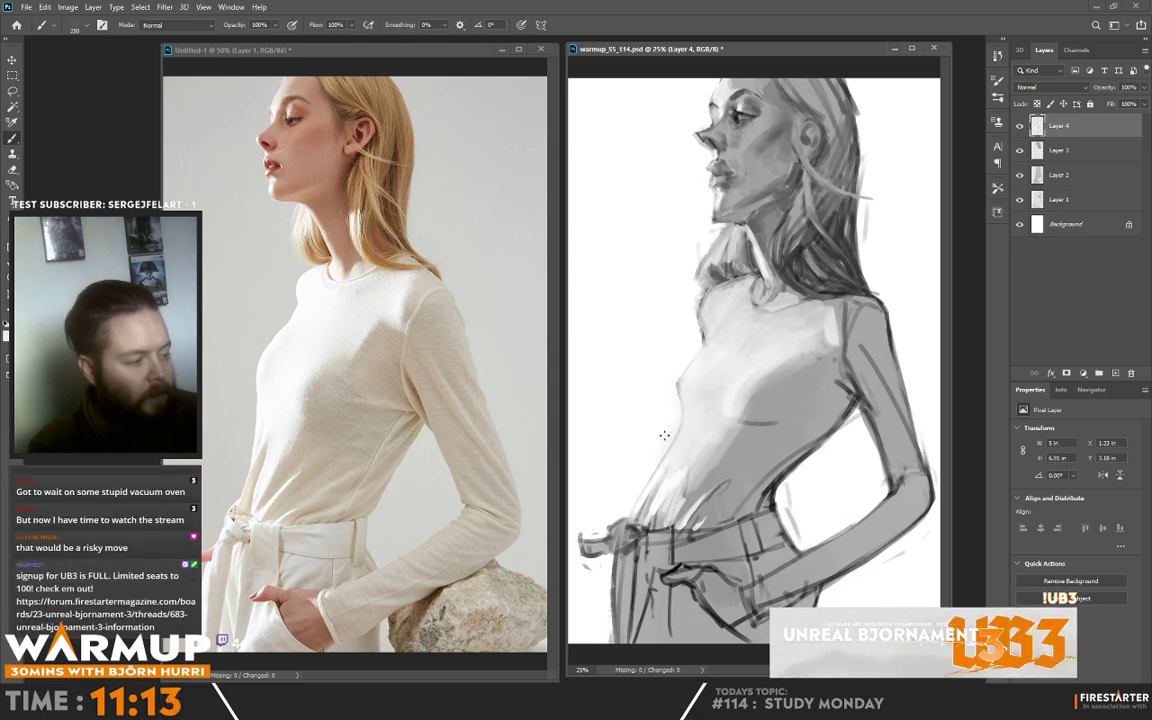
drag(665, 411, 627, 455)
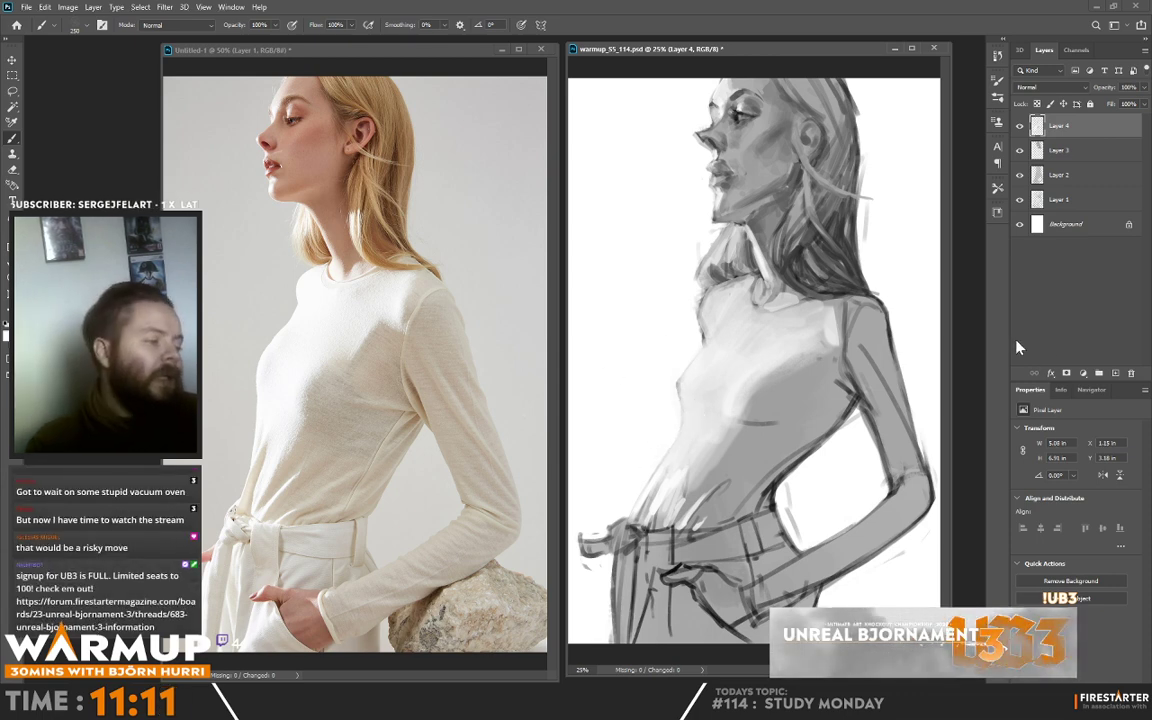
alt+click(681, 380)
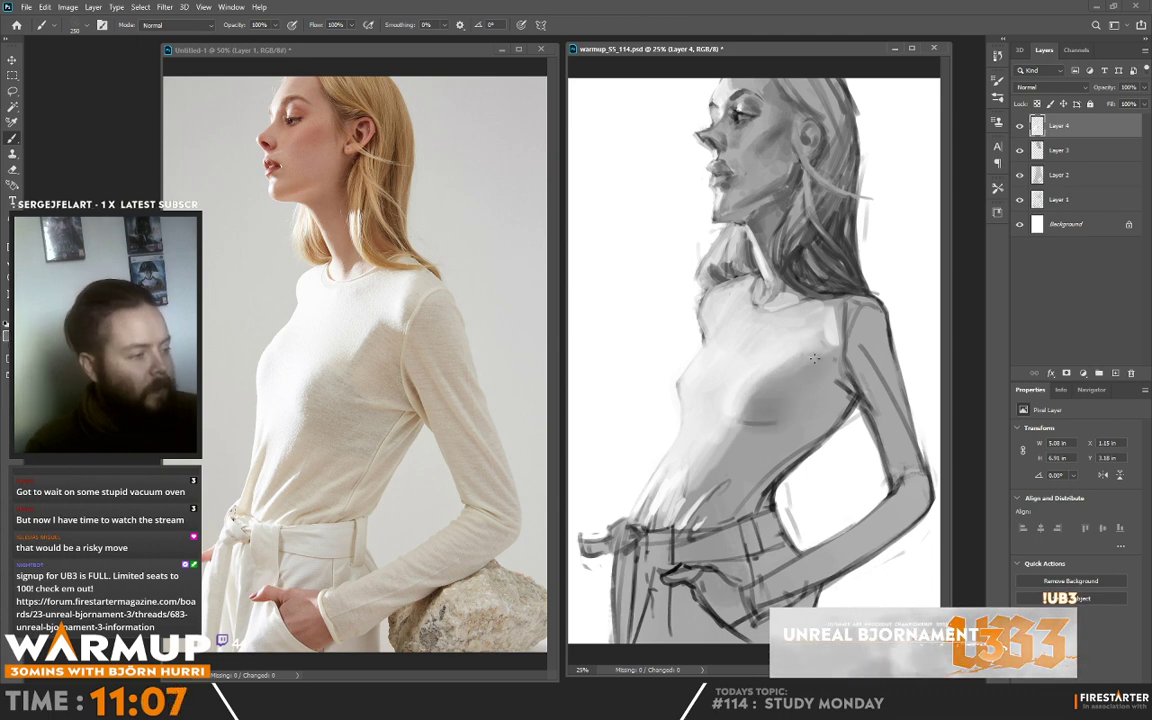
- Soften the near shoulder and upper sleeve with sampled greys and fade the sleeve's dark outer outline down to the elbow
mouse_move(836, 312)
mouse_down()
mouse_move(849, 352)
mouse_move(848, 317)
mouse_move(868, 376)
mouse_up()
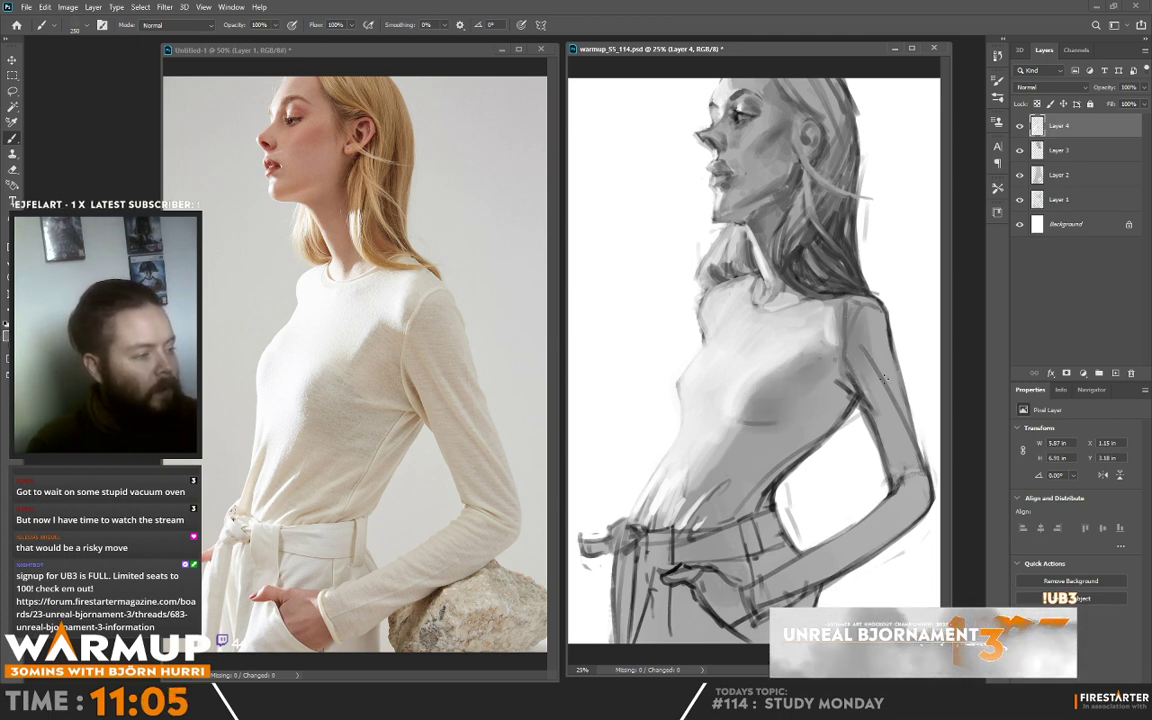
key(x)
drag(876, 303, 896, 370)
alt+click(875, 354)
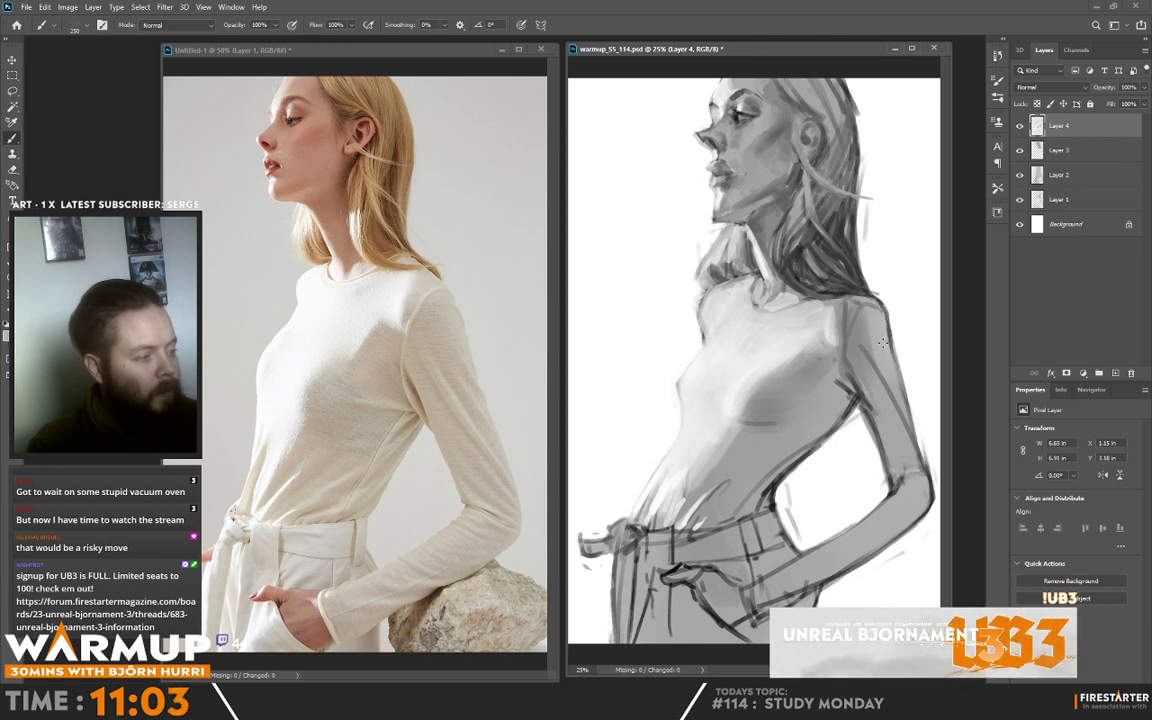
mouse_move(884, 314)
mouse_down()
mouse_move(890, 382)
mouse_move(874, 306)
mouse_move(924, 458)
mouse_up()
drag(914, 410, 938, 492)
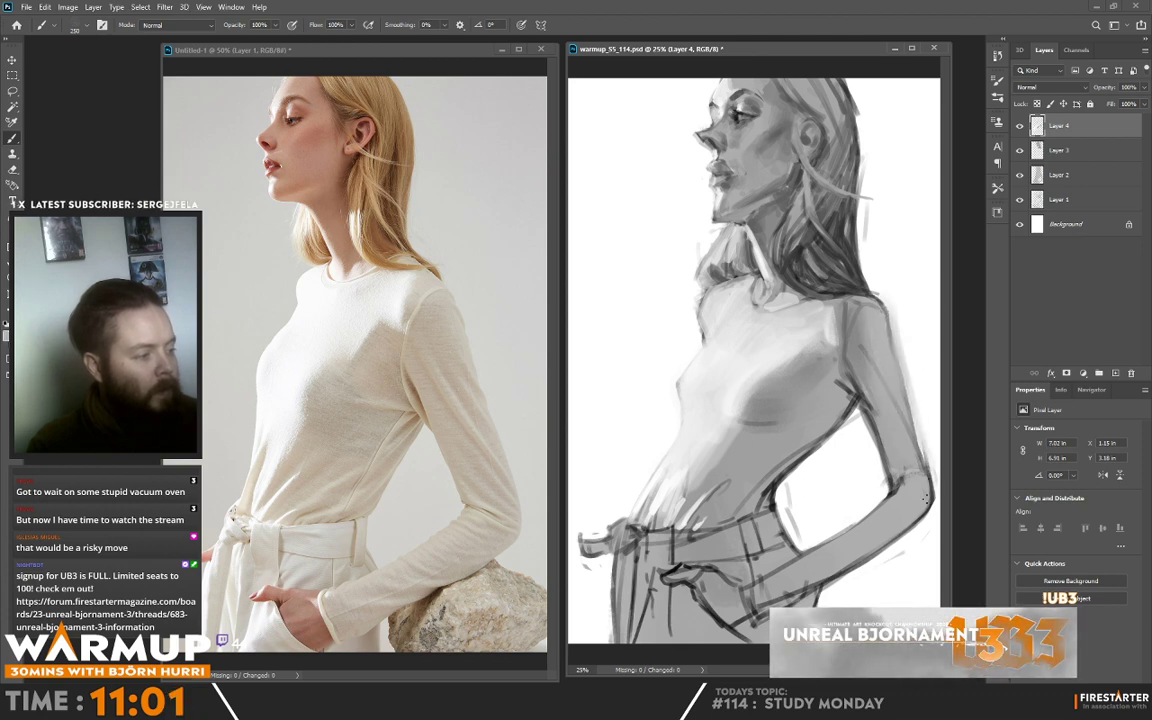
alt+click(914, 318)
mouse_move(906, 380)
mouse_down()
mouse_move(913, 340)
mouse_move(940, 483)
mouse_up()
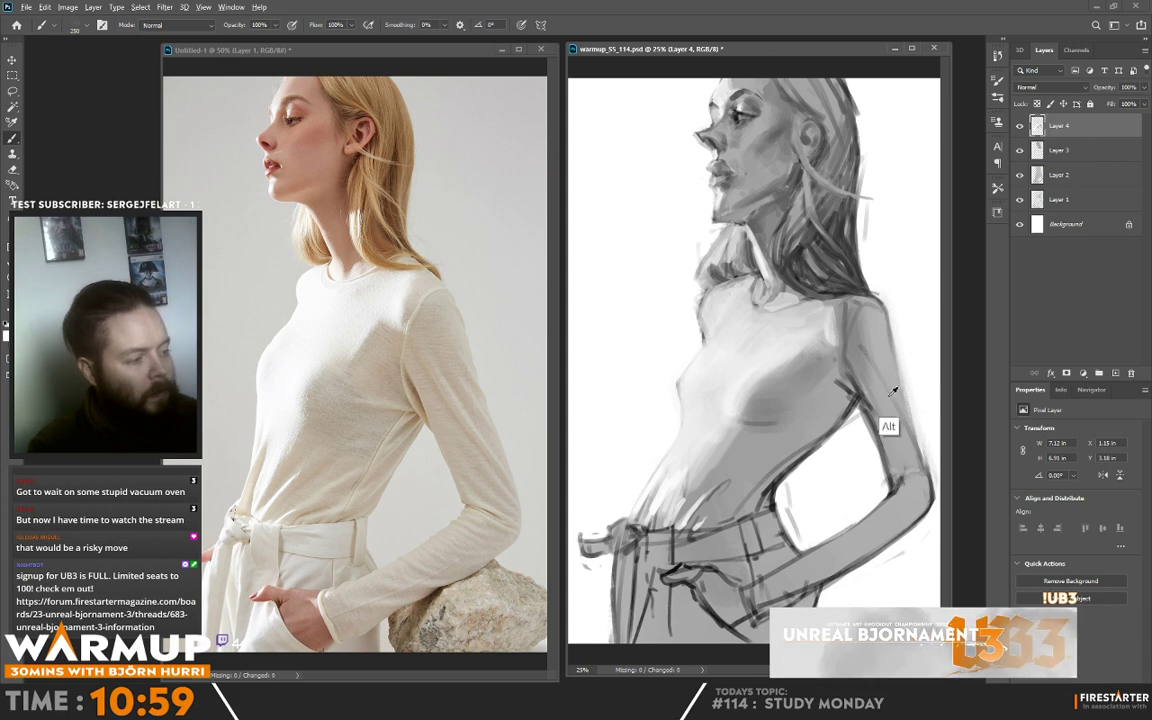
alt+click(892, 444)
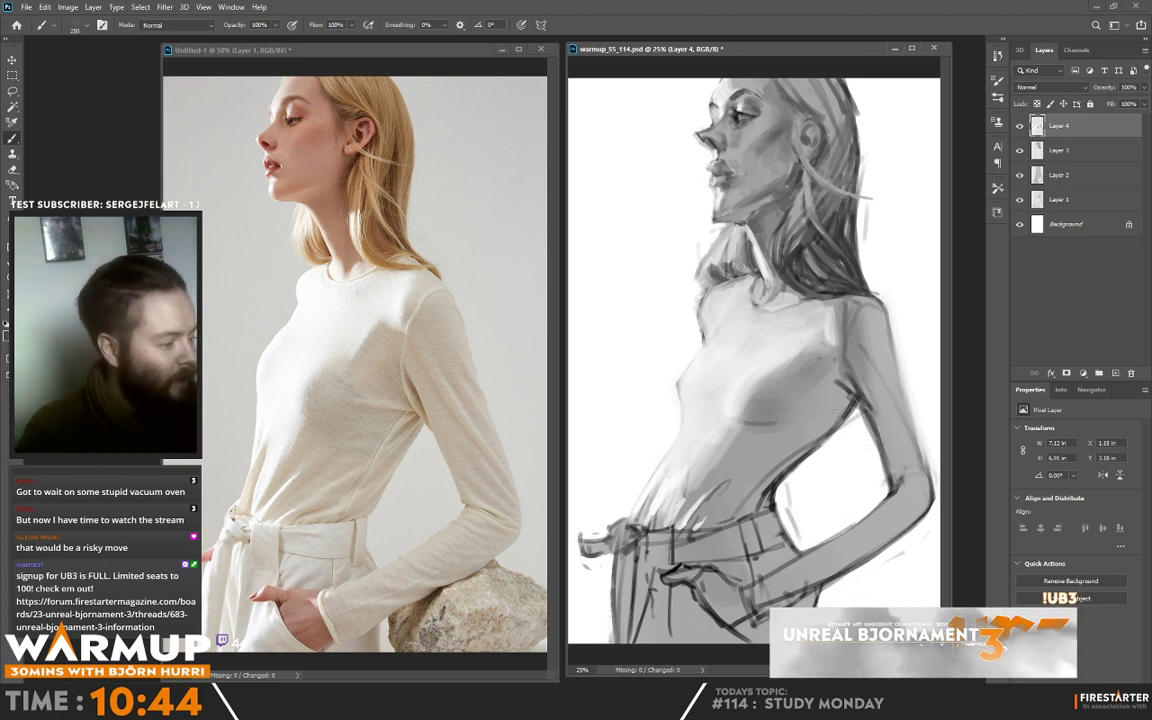
- Darken the shadow under the bust and down the side of the waist, cleaning the waist edge against the white background
drag(758, 337, 712, 408)
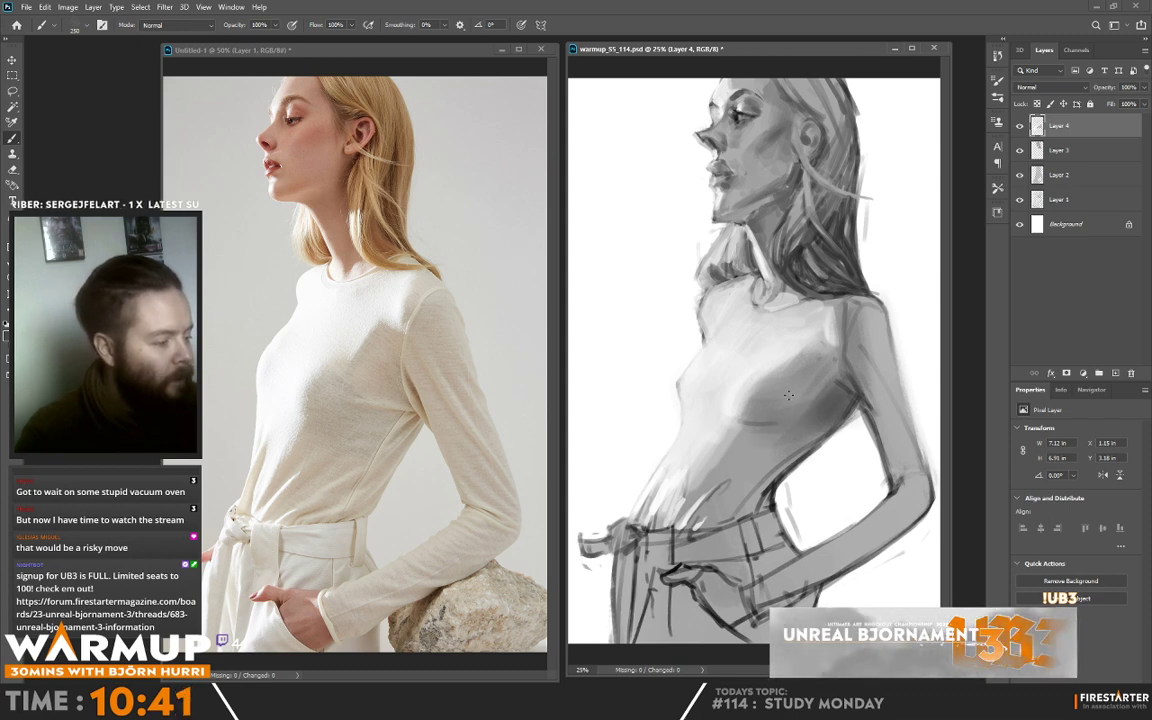
drag(746, 340, 674, 436)
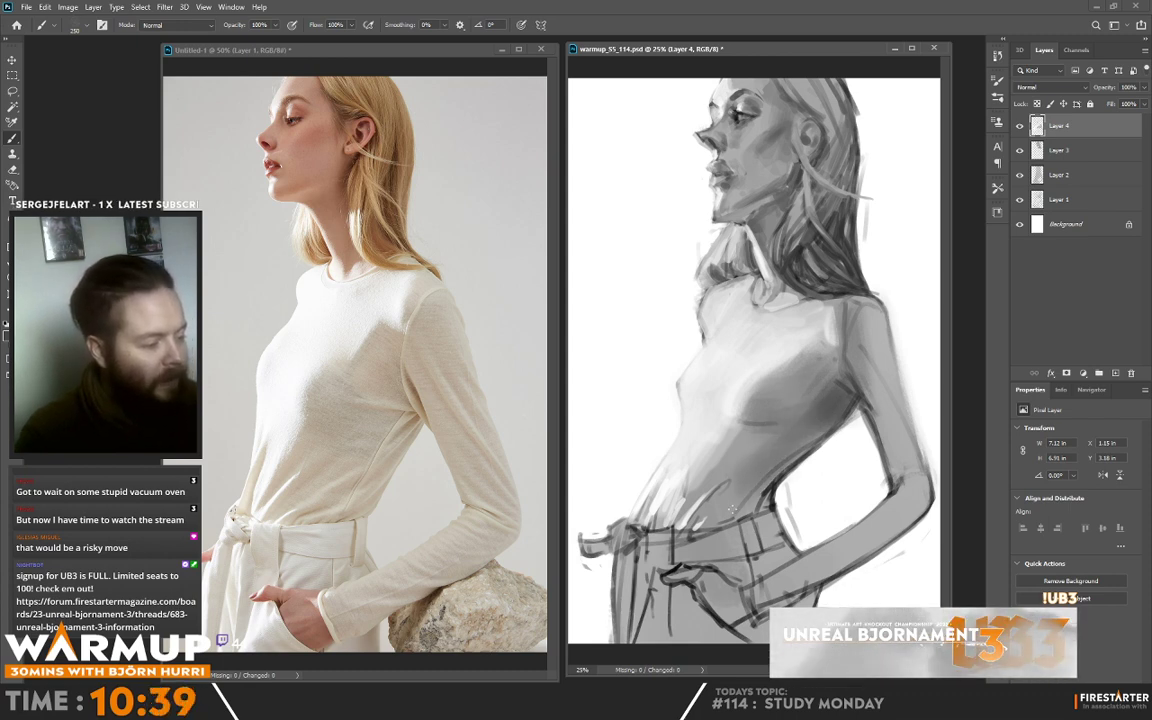
alt+click(784, 459)
drag(806, 462, 764, 488)
alt+click(831, 471)
drag(834, 438, 797, 492)
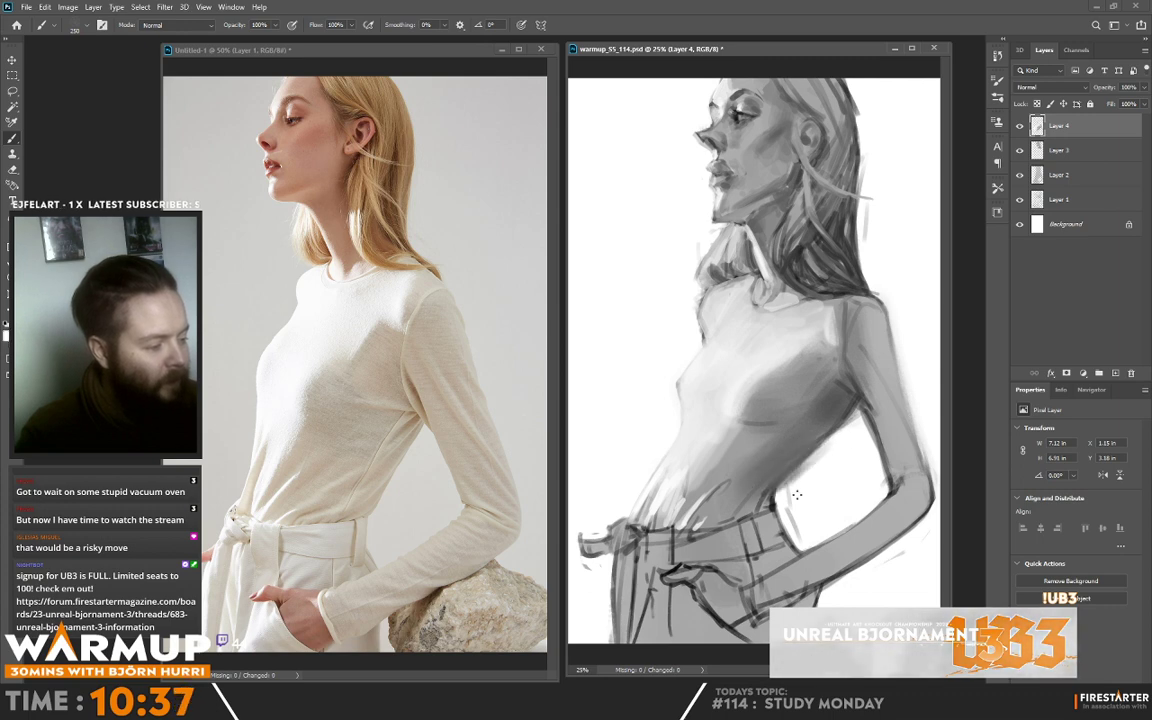
- Smooth the light-to-shadow transition on the belly and soften the fold lines above the waistband with sampled tones
mouse_move(716, 445)
mouse_down()
mouse_move(740, 415)
mouse_move(686, 466)
mouse_move(699, 441)
mouse_up()
alt+click(759, 487)
mouse_move(630, 470)
mouse_down()
mouse_move(618, 449)
mouse_move(650, 439)
mouse_move(668, 409)
mouse_up()
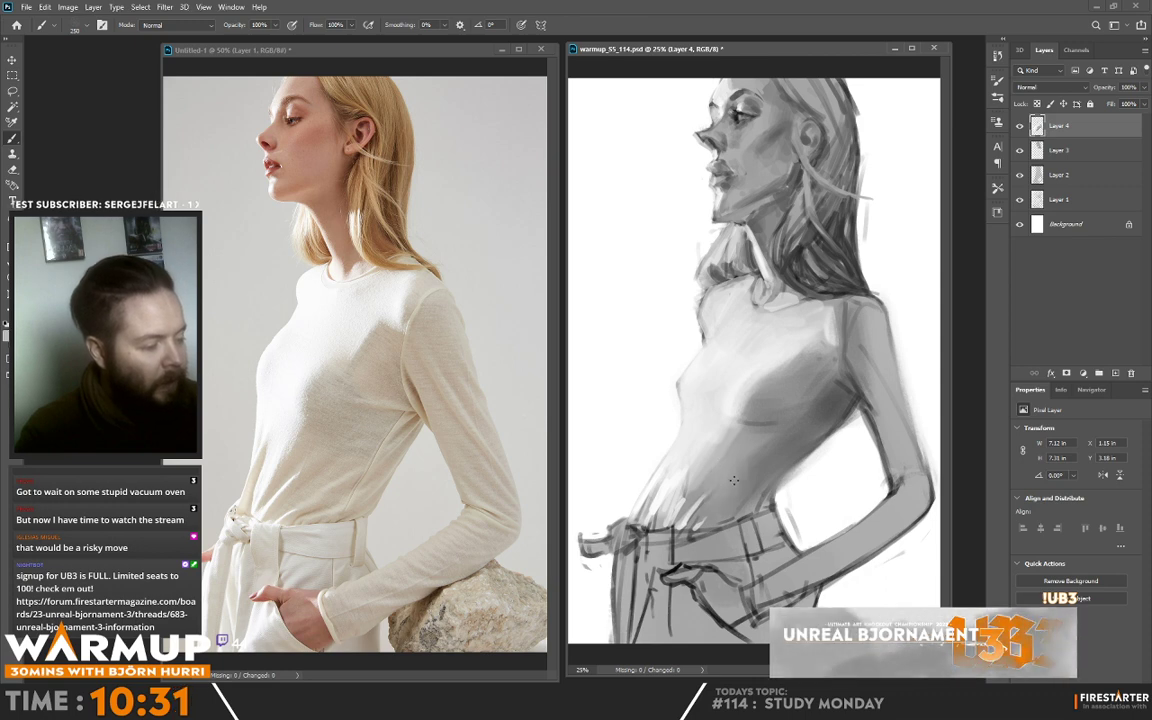
alt+click(787, 380)
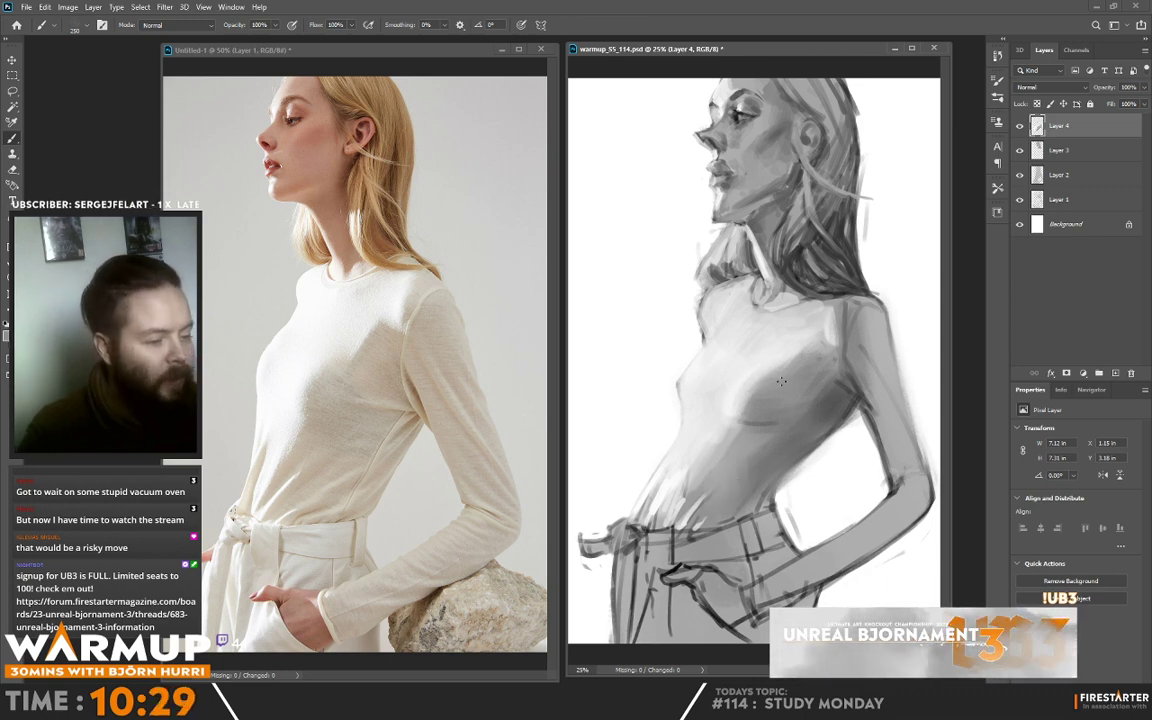
- Define the shadow edge on the chest and blend the light into the near shoulder seam with the 80 px sketcher brush
right_click(771, 389)
click(899, 428)
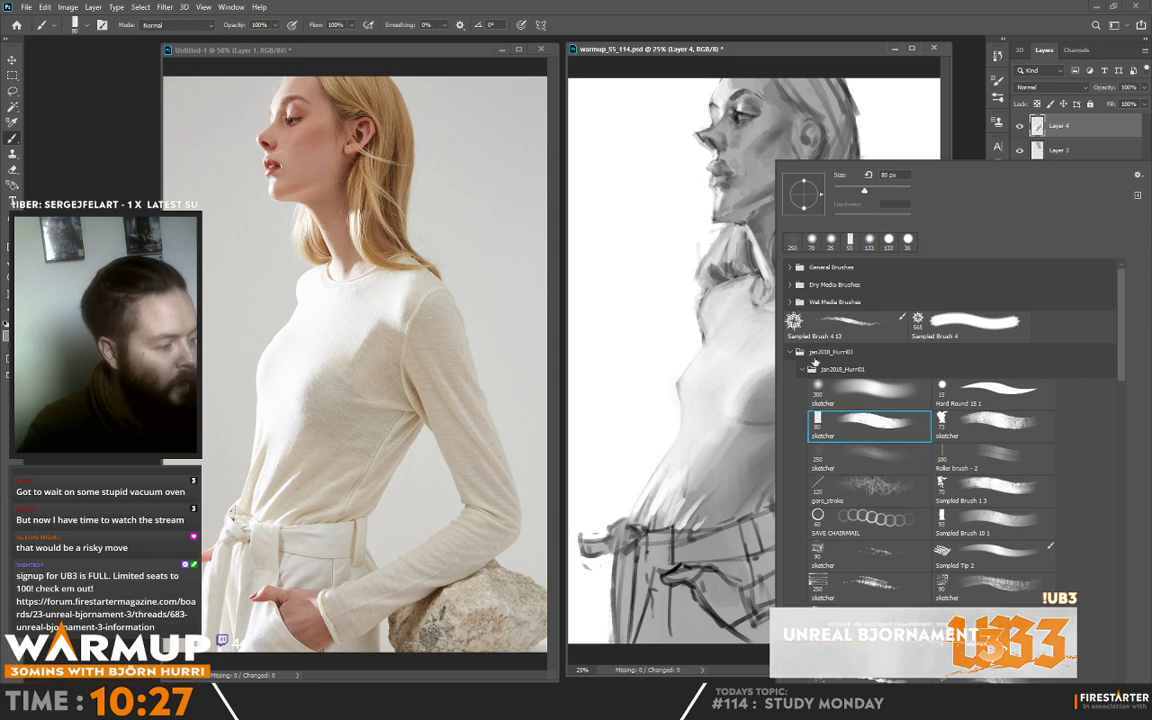
key(Return)
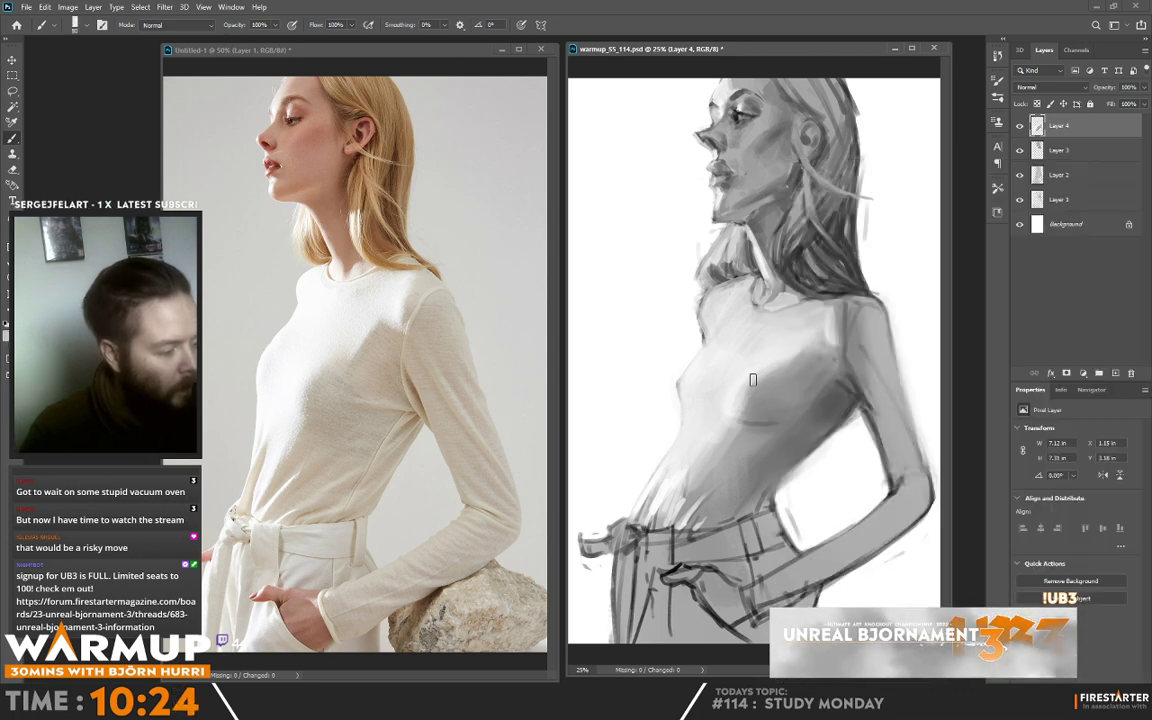
alt+click(778, 332)
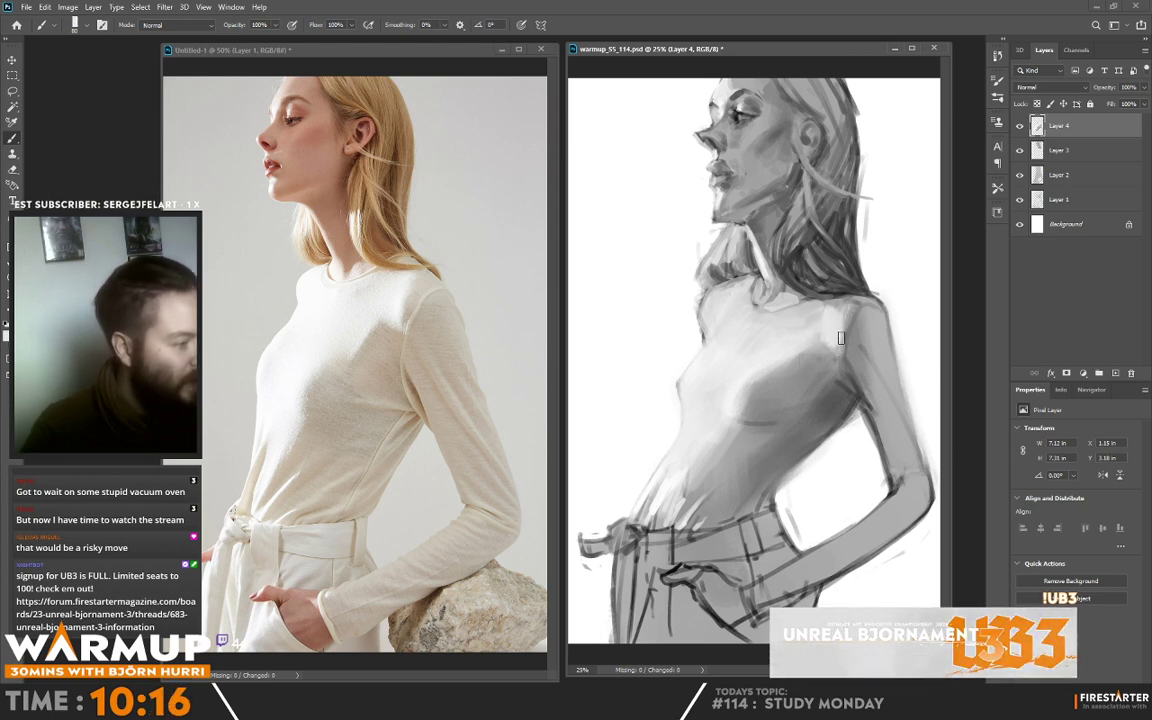
key(alt)
alt+click(851, 311)
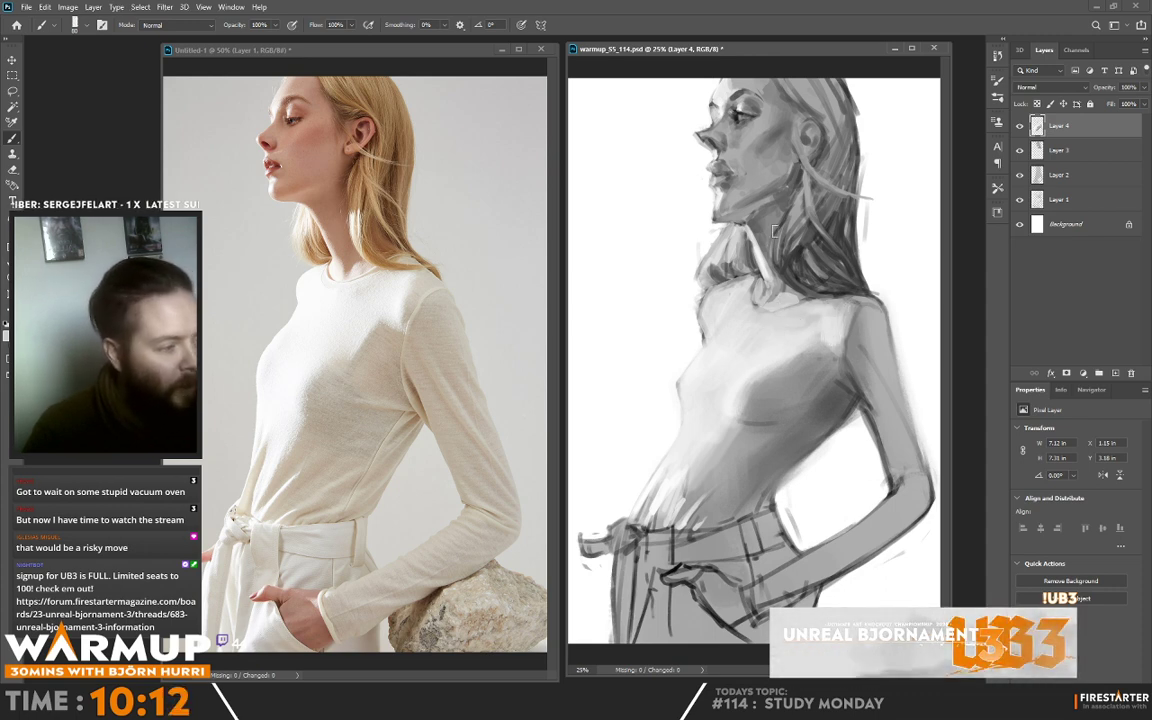
- Paint the sweater's light neckline with a smaller brush and clean the front edge of the torso down to the belly
right_click(760, 296)
alt+click(682, 266)
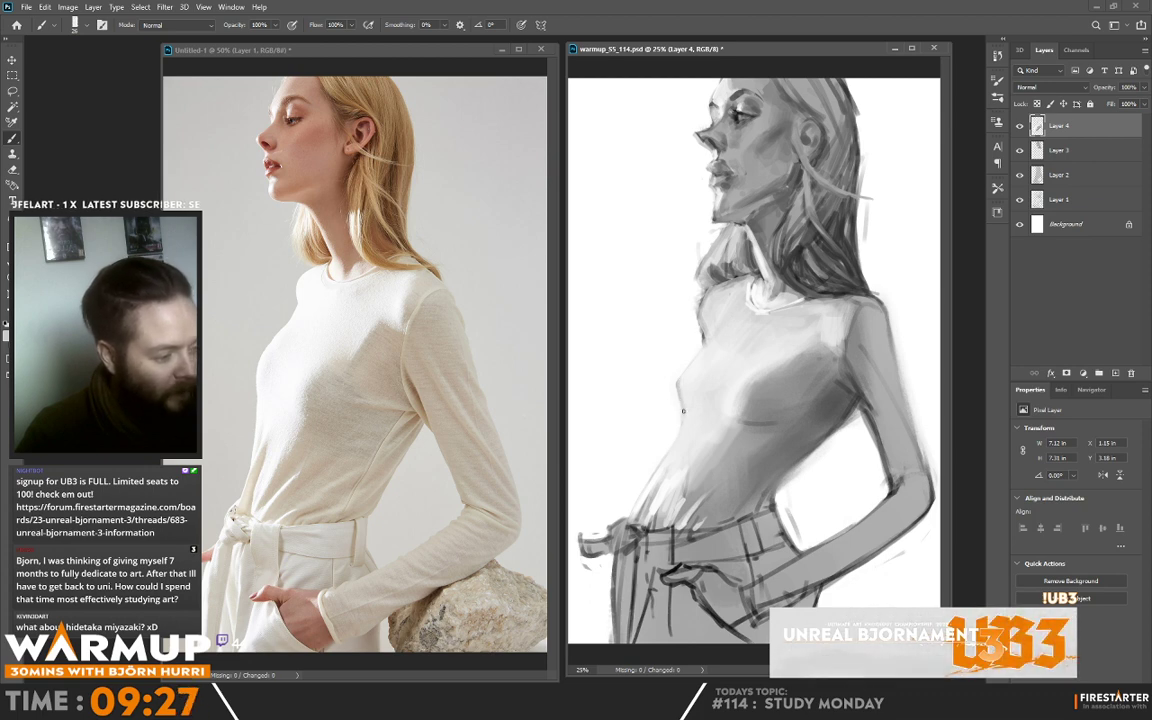
alt+click(646, 489)
drag(652, 482, 641, 508)
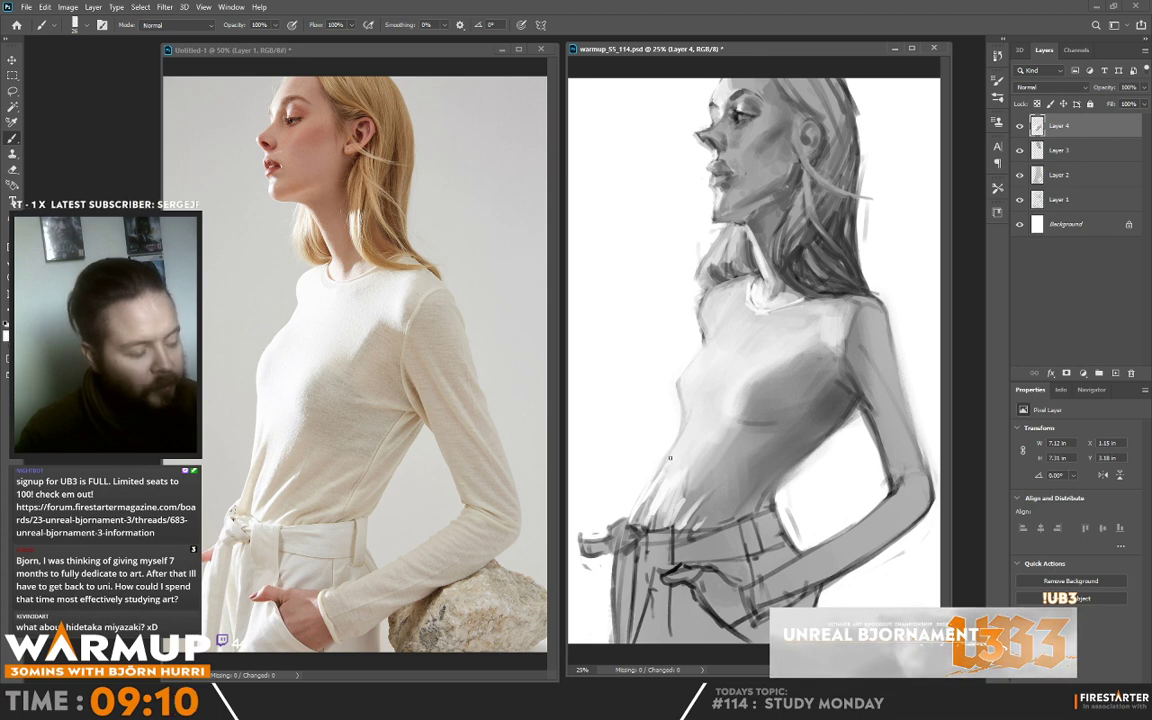
- Blend the light fold strokes above the front of the waistband with tones sampled from the belly
alt+click(674, 482)
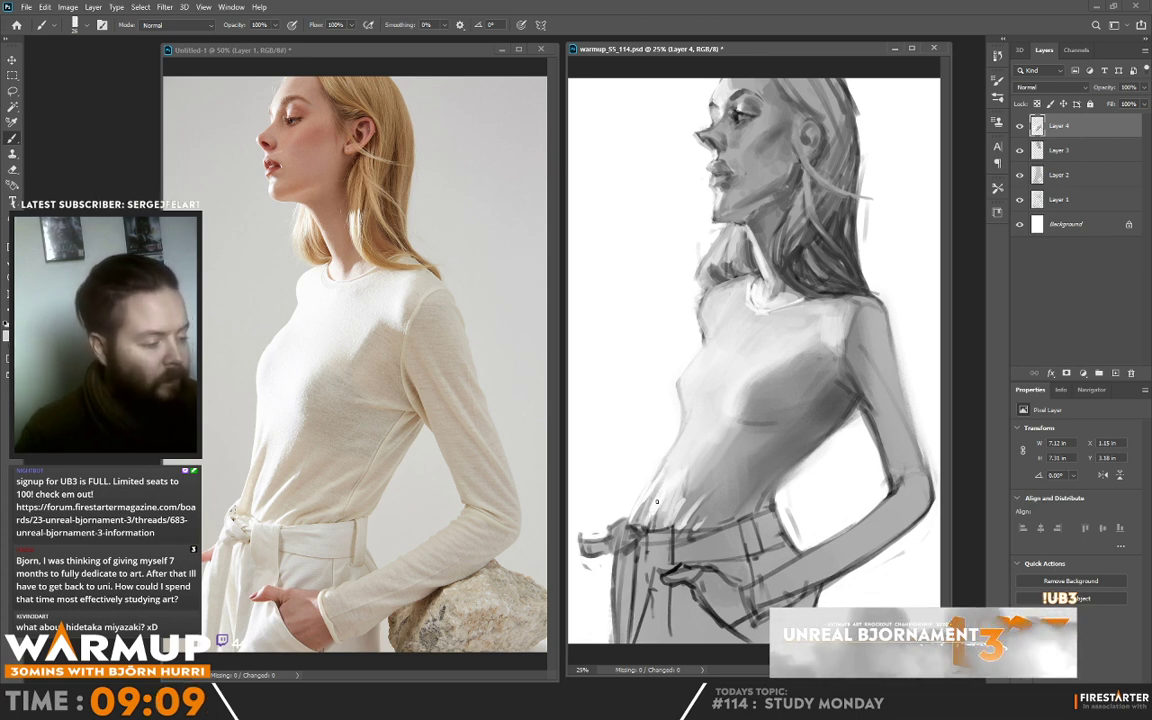
key(alt)
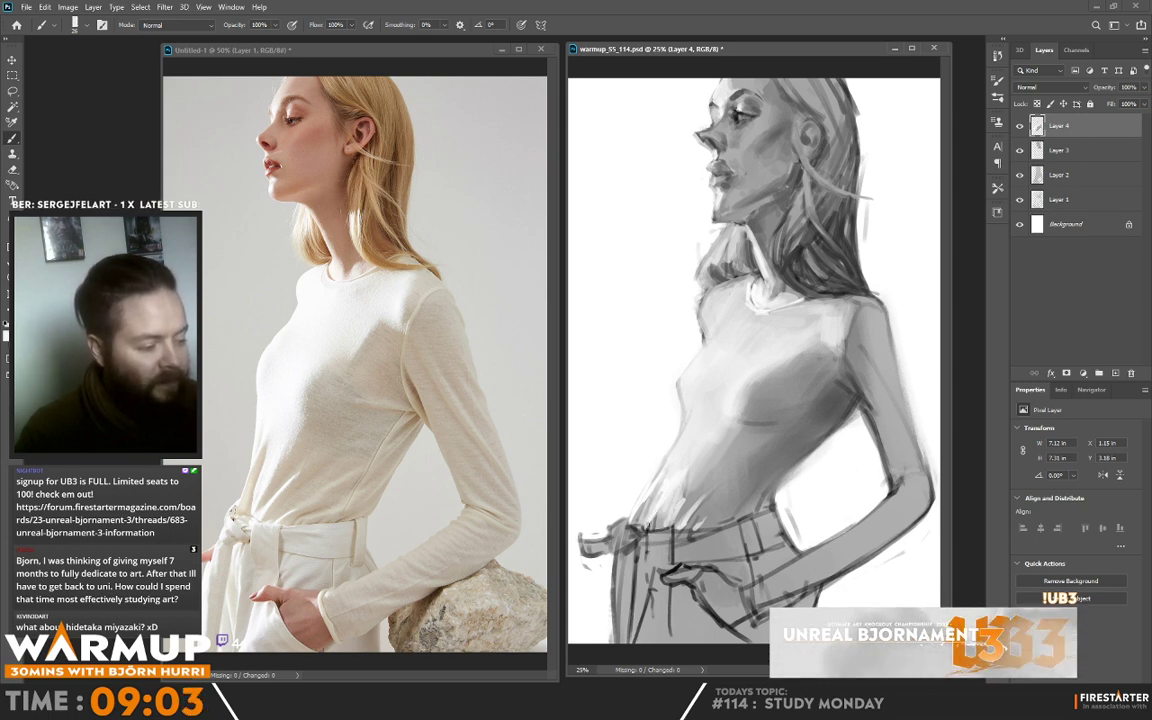
alt+click(655, 516)
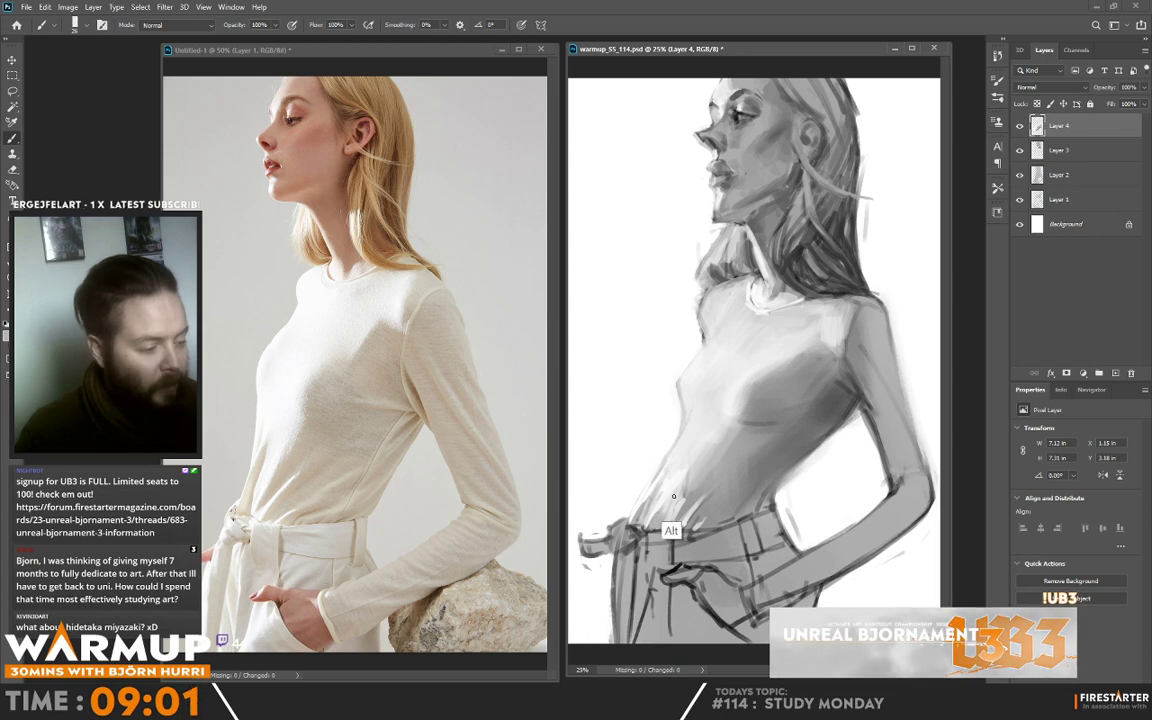
alt+click(663, 501)
mouse_move(676, 498)
mouse_down()
mouse_move(660, 522)
mouse_move(671, 513)
mouse_up()
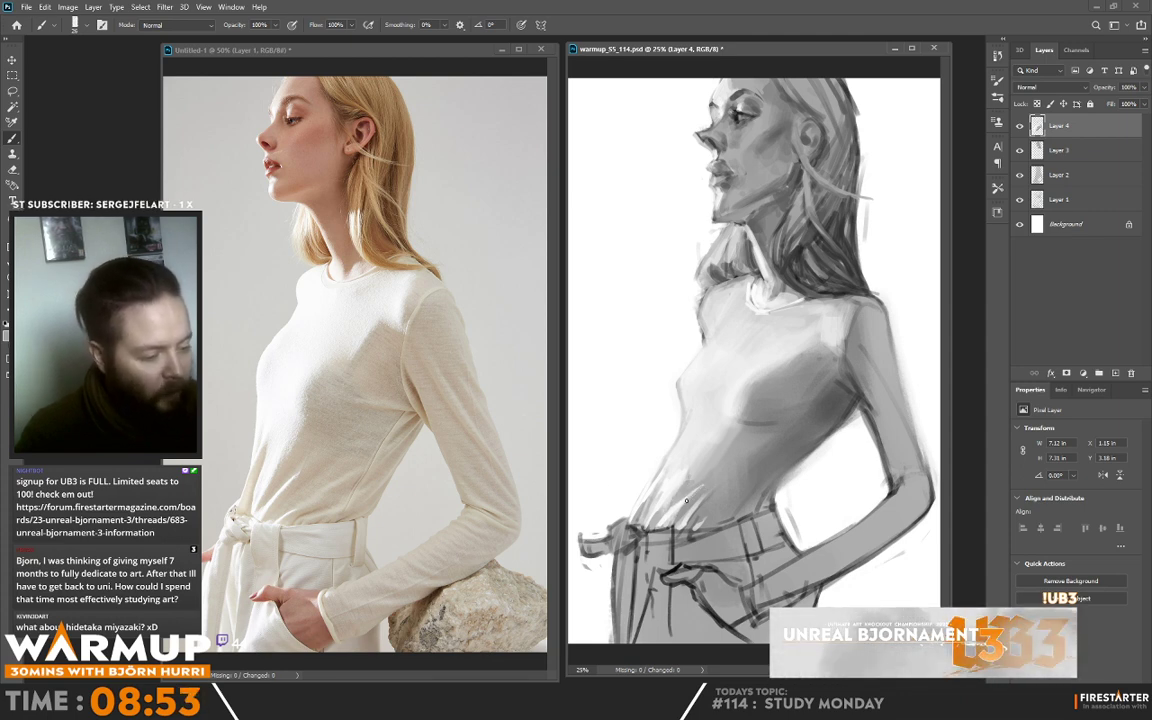
- Enlarge the brush and mirror both the painting and the reference photo horizontally
right_click(734, 484)
key(Escape)
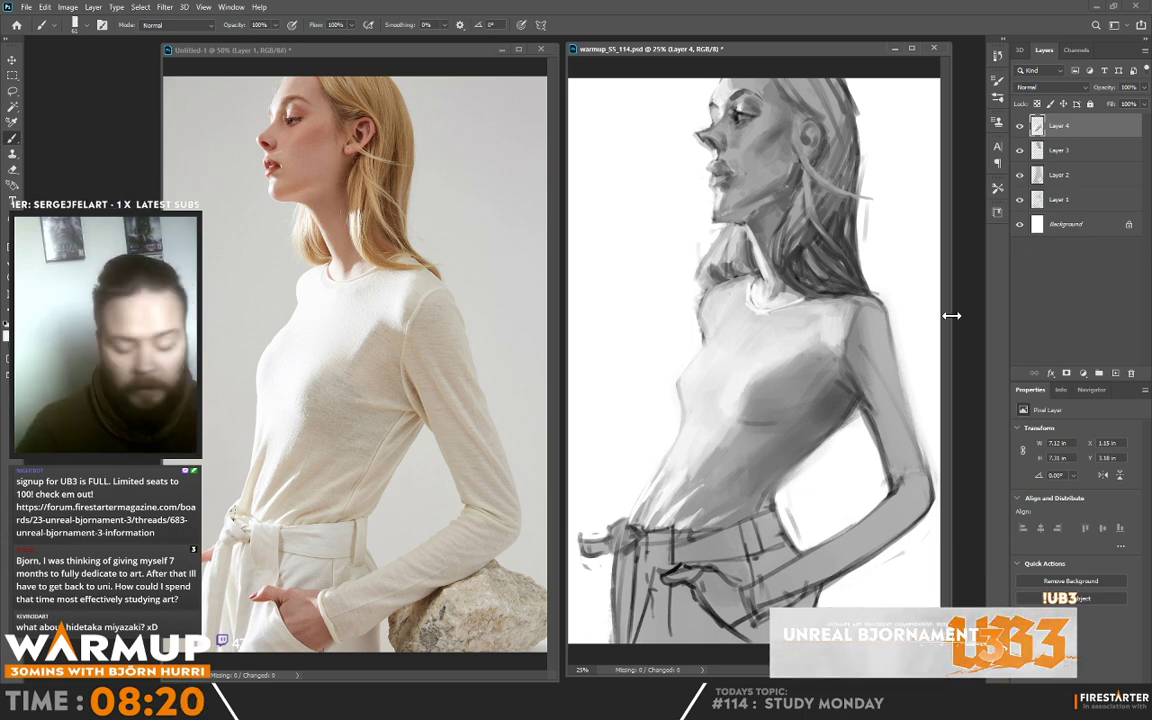
key(ctrl+shift+h)
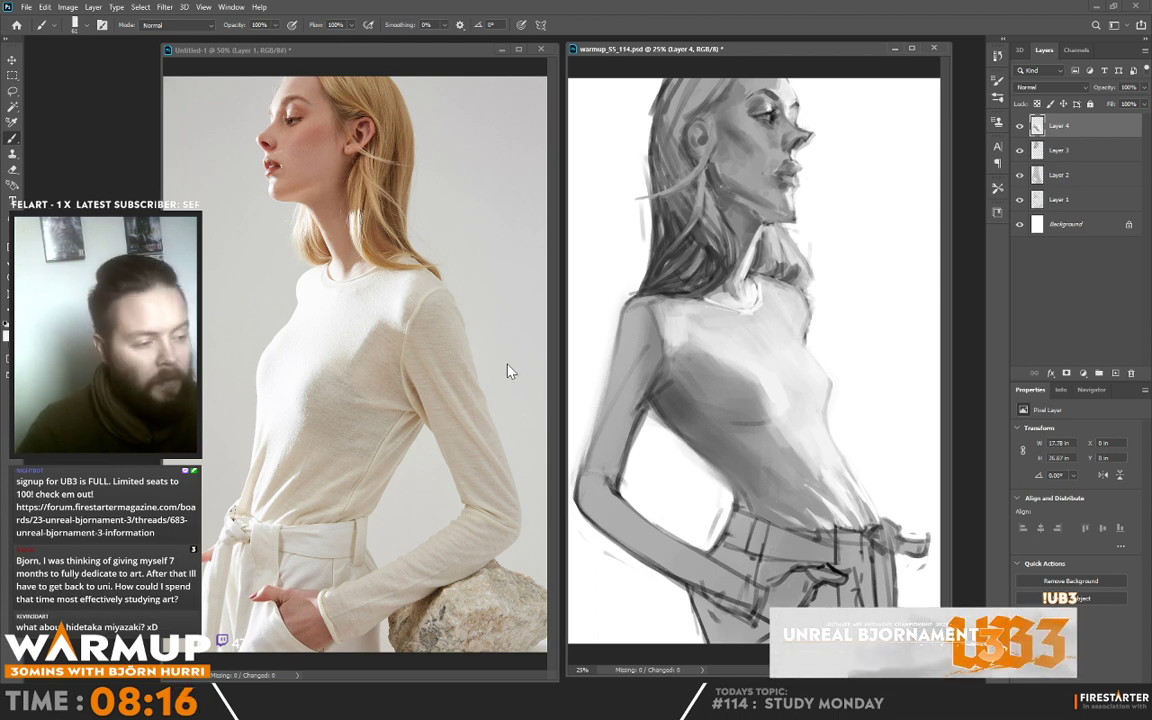
click(517, 340)
key(h)
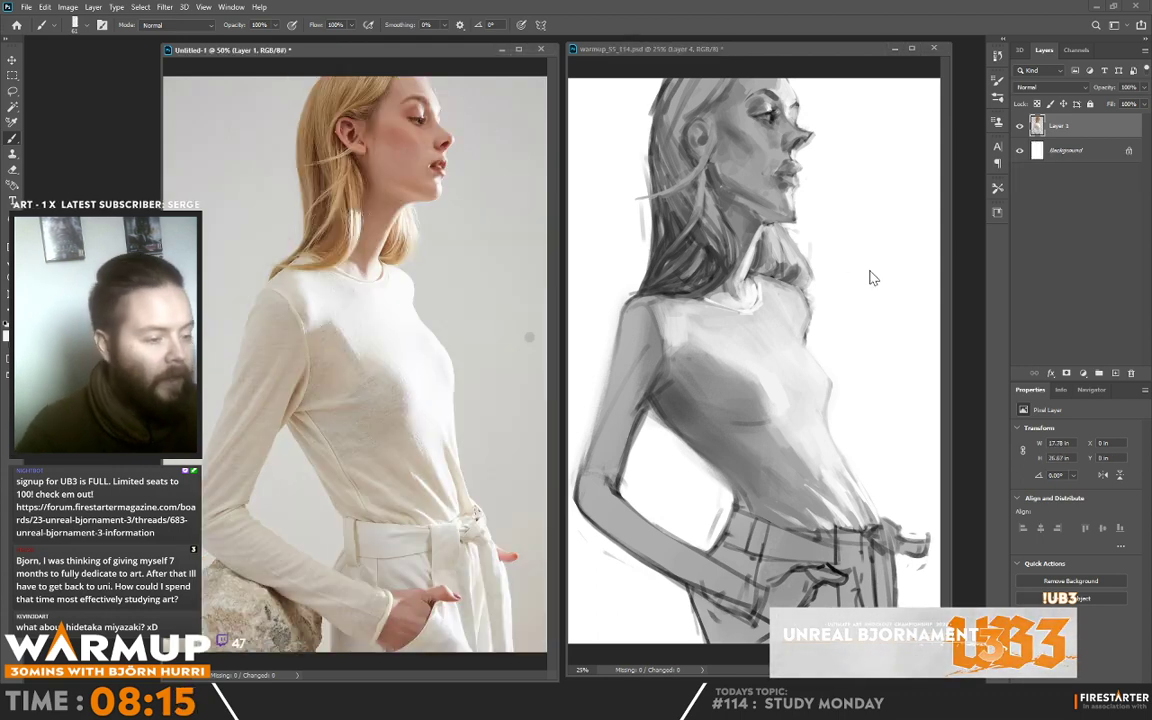
- Model the near upper sleeve from shoulder to elbow with sampled greys, softening its outer and inner outlines
click(628, 302)
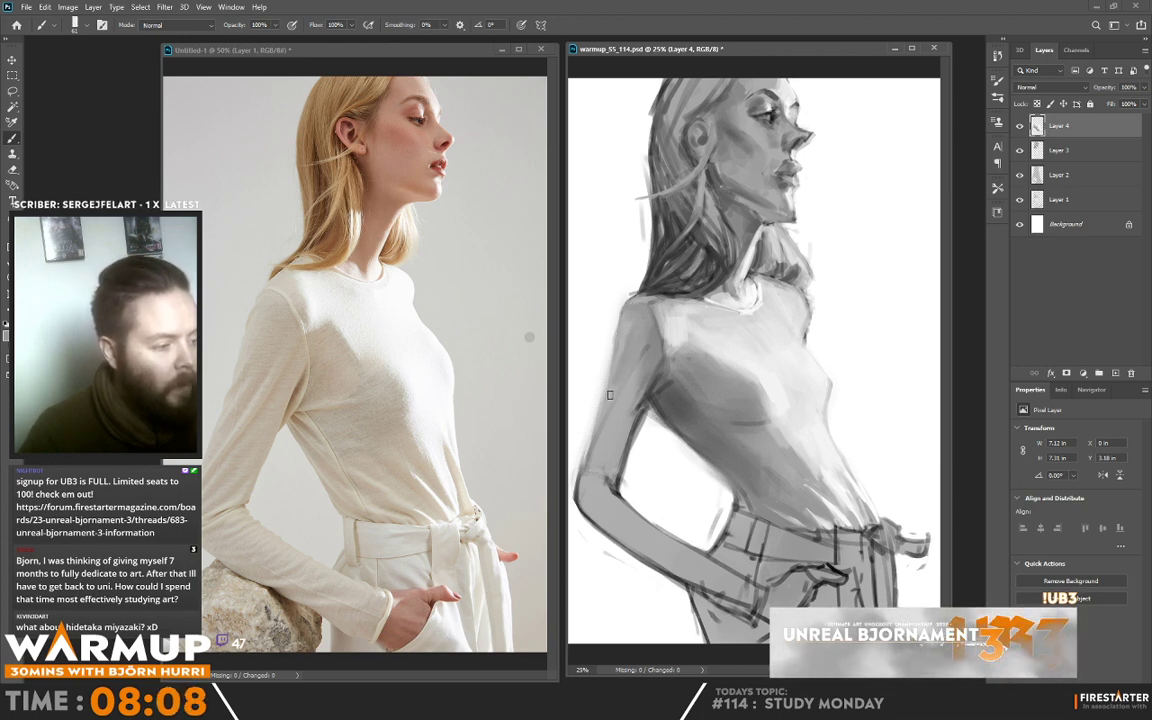
alt+click(631, 326)
alt+click(644, 329)
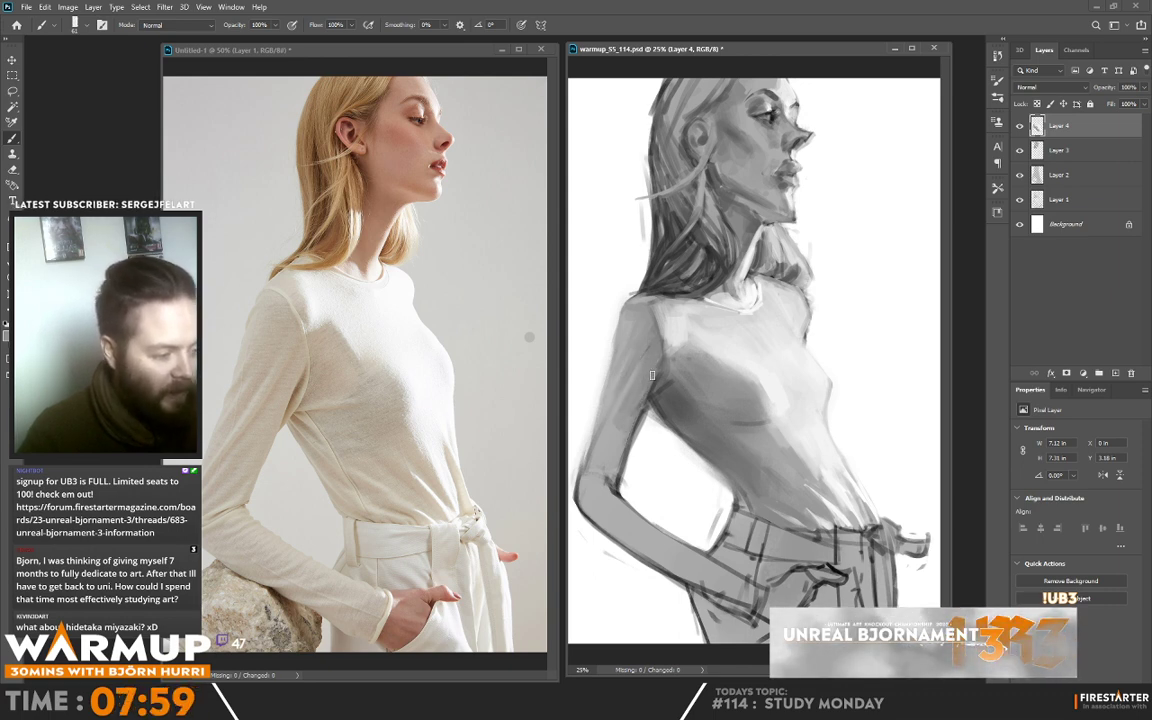
drag(649, 391, 619, 482)
alt+click(631, 436)
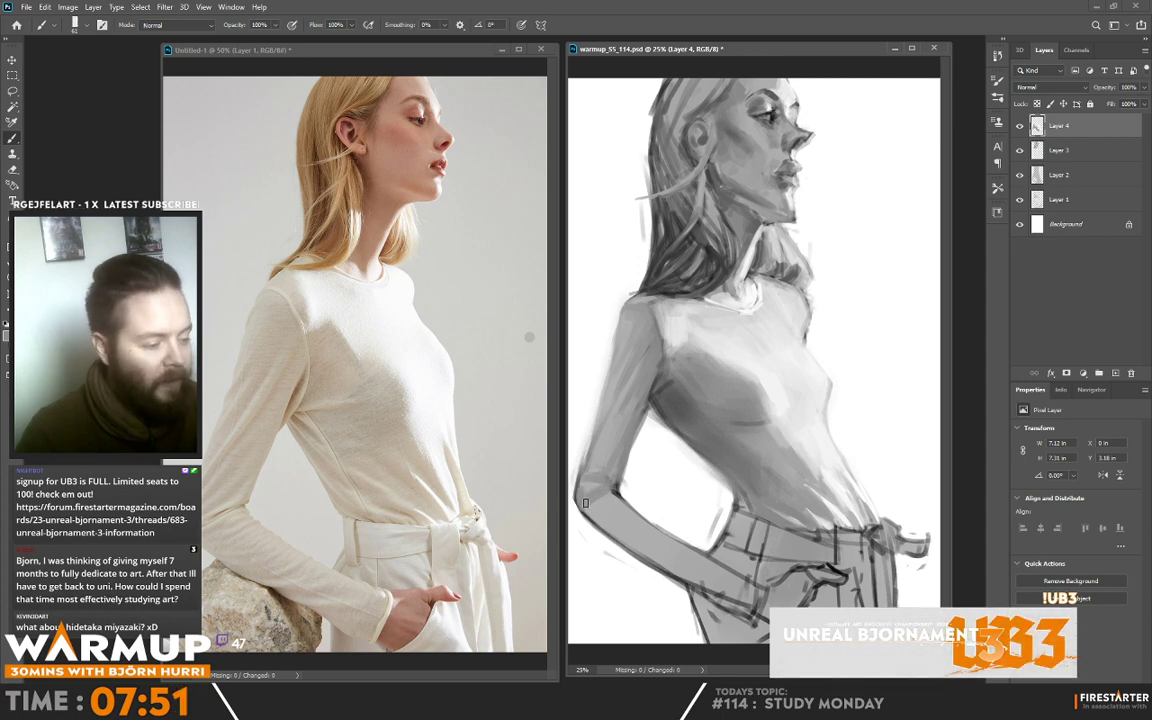
- Paint grey strokes along the forearm sleeve from elbow to wrist, covering the dark sketch outlines
mouse_move(601, 494)
mouse_down()
mouse_move(598, 521)
mouse_move(657, 564)
mouse_up()
drag(609, 526, 716, 594)
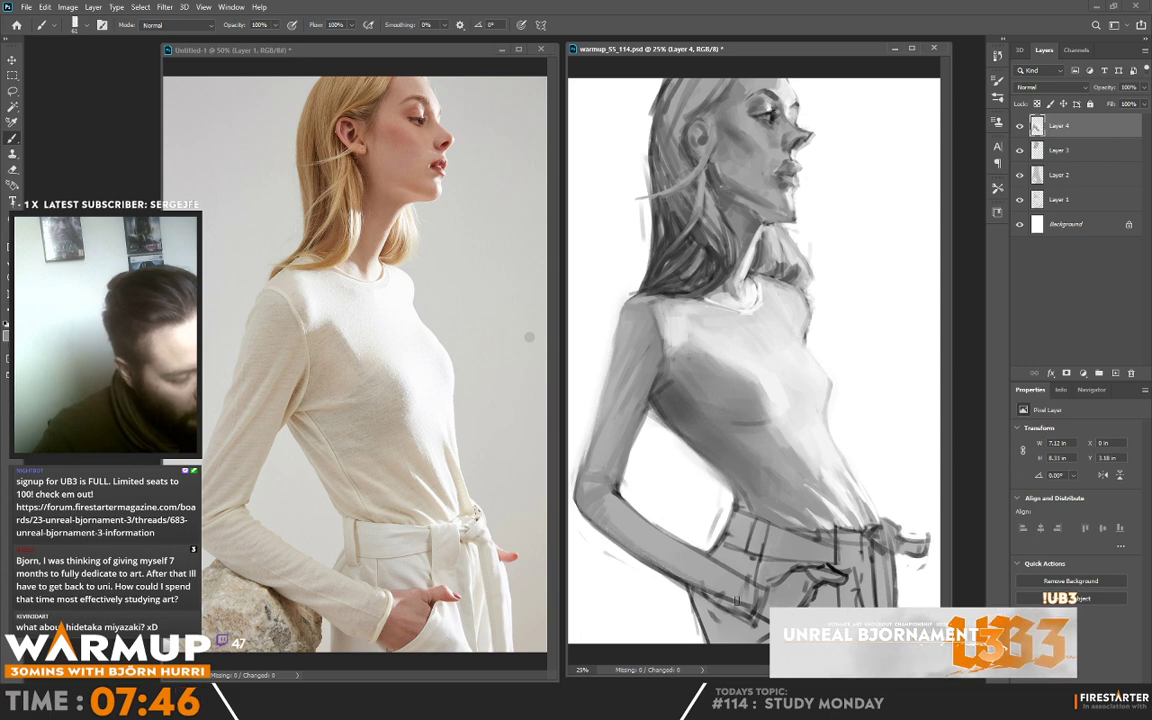
mouse_move(634, 546)
mouse_down()
mouse_move(728, 600)
mouse_move(650, 565)
mouse_up()
drag(615, 520, 665, 540)
drag(585, 485, 682, 529)
drag(625, 497, 674, 520)
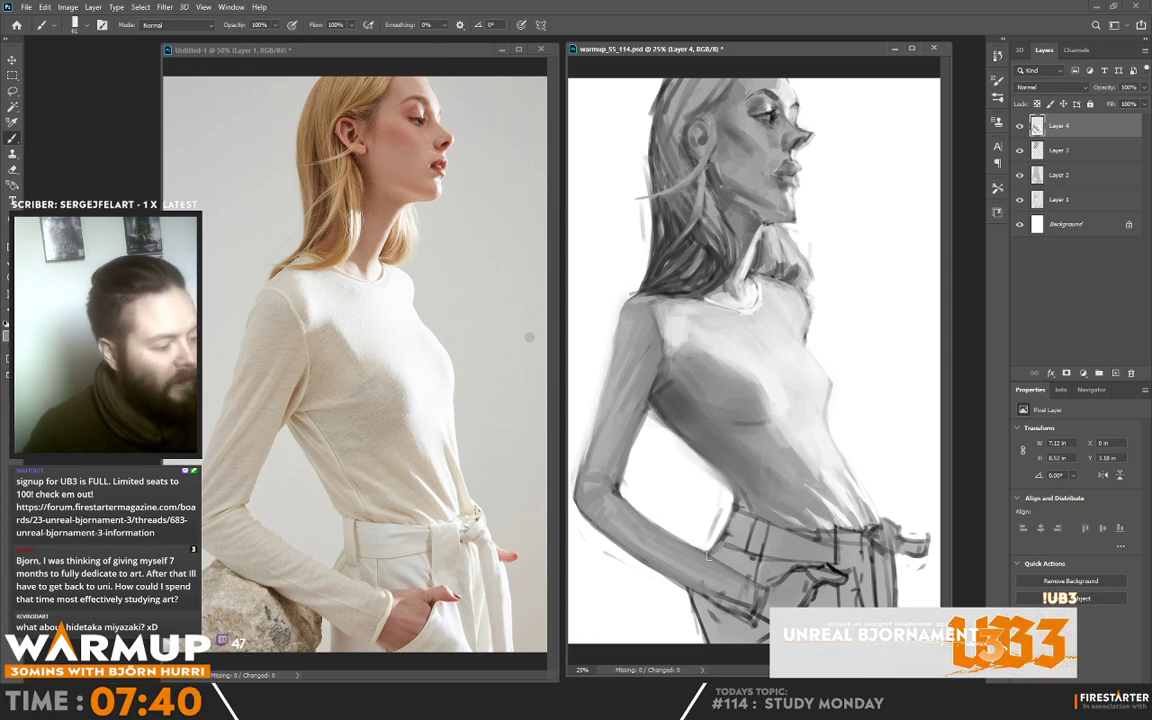
- Block in the waistband and near hand with sampled greys and add light strokes around the belt knot
alt+click(734, 538)
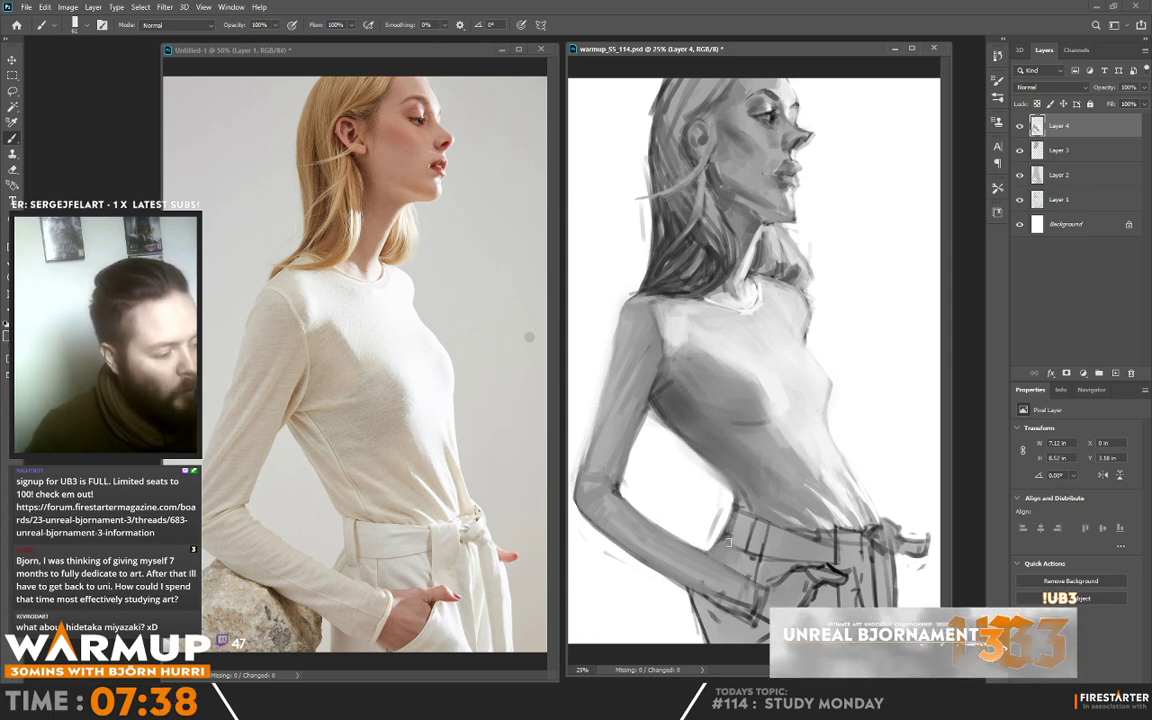
drag(741, 553, 745, 520)
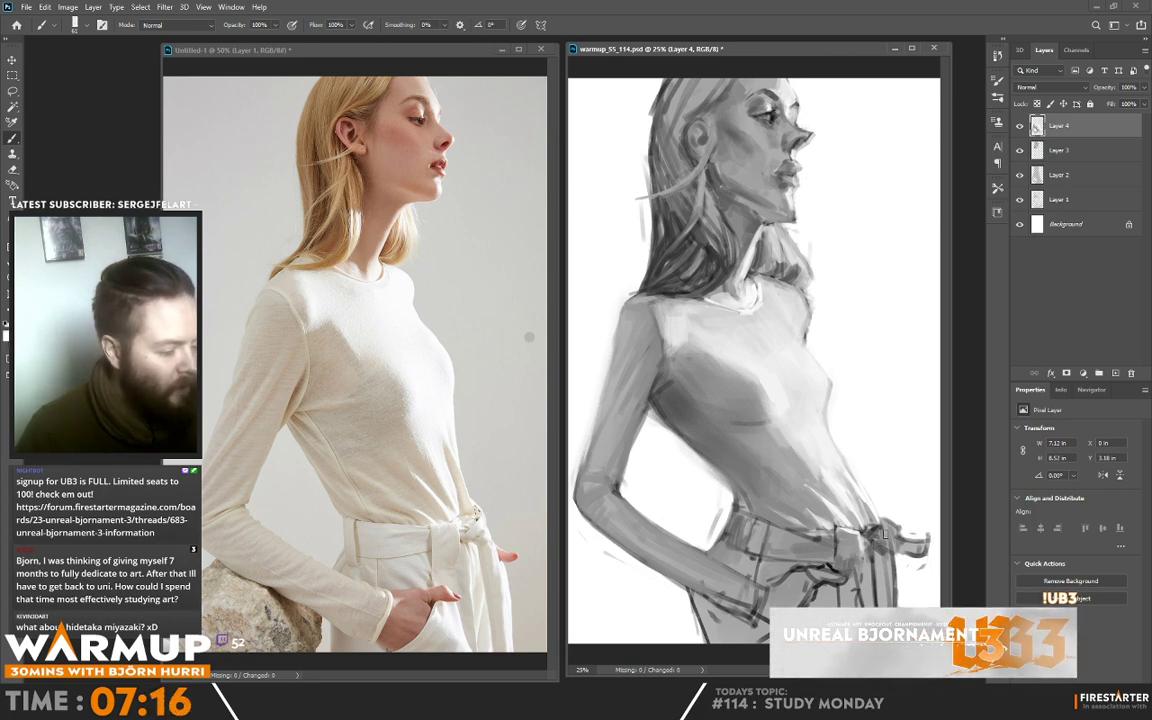
drag(885, 533, 874, 543)
alt+click(874, 543)
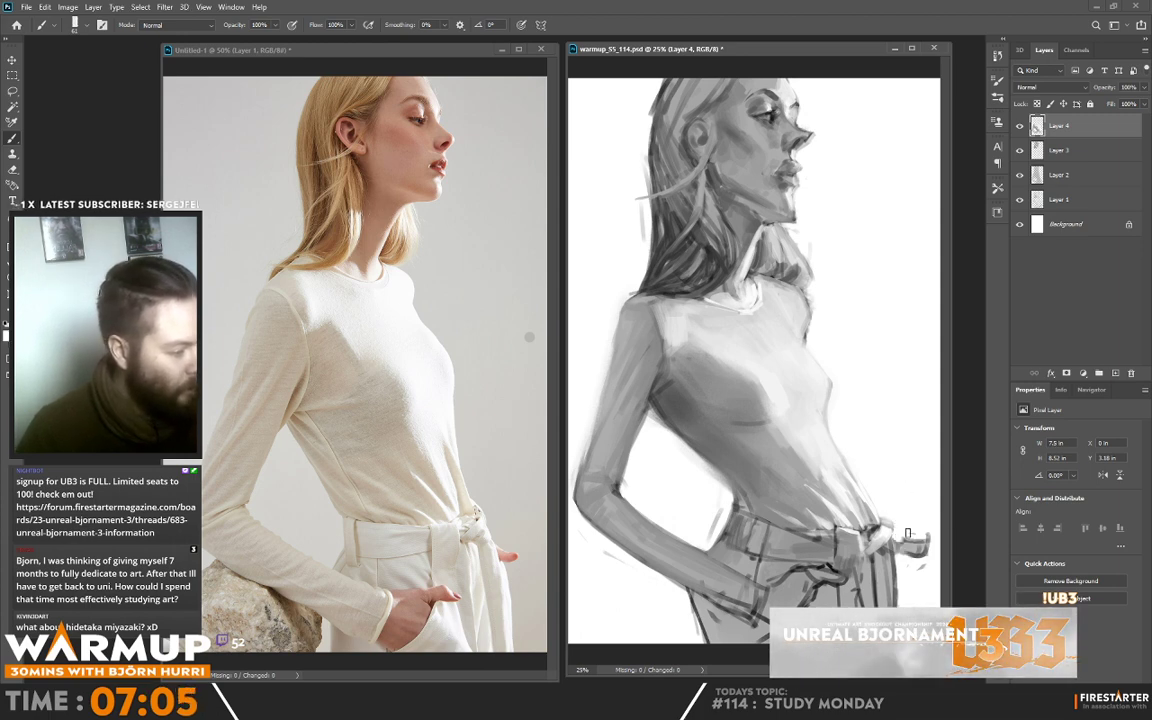
- Reshape the far hand beside the belt knot, trimming its upper edge with the background white
alt+click(904, 542)
mouse_move(909, 545)
mouse_down()
mouse_move(936, 553)
mouse_move(915, 555)
mouse_up()
key(alt)
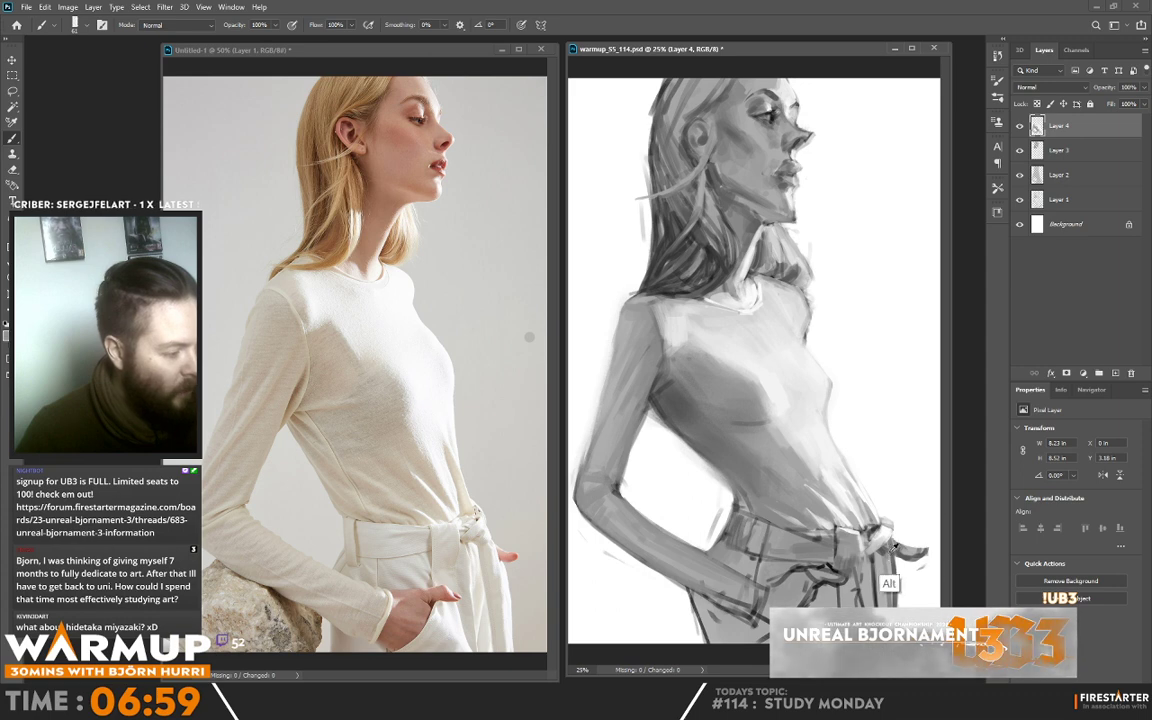
- Paint light vertical strokes down the front of the trousers below the belt knot, covering the dark sketch lines
alt+click(791, 476)
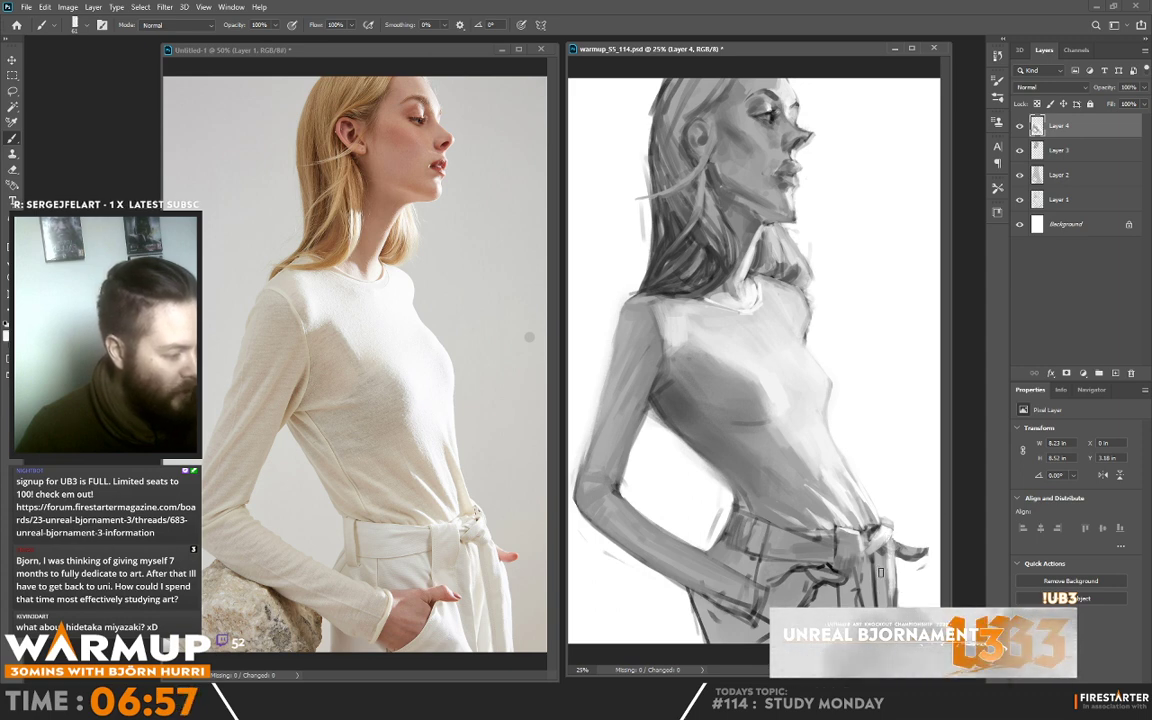
drag(881, 572, 886, 628)
alt+click(881, 590)
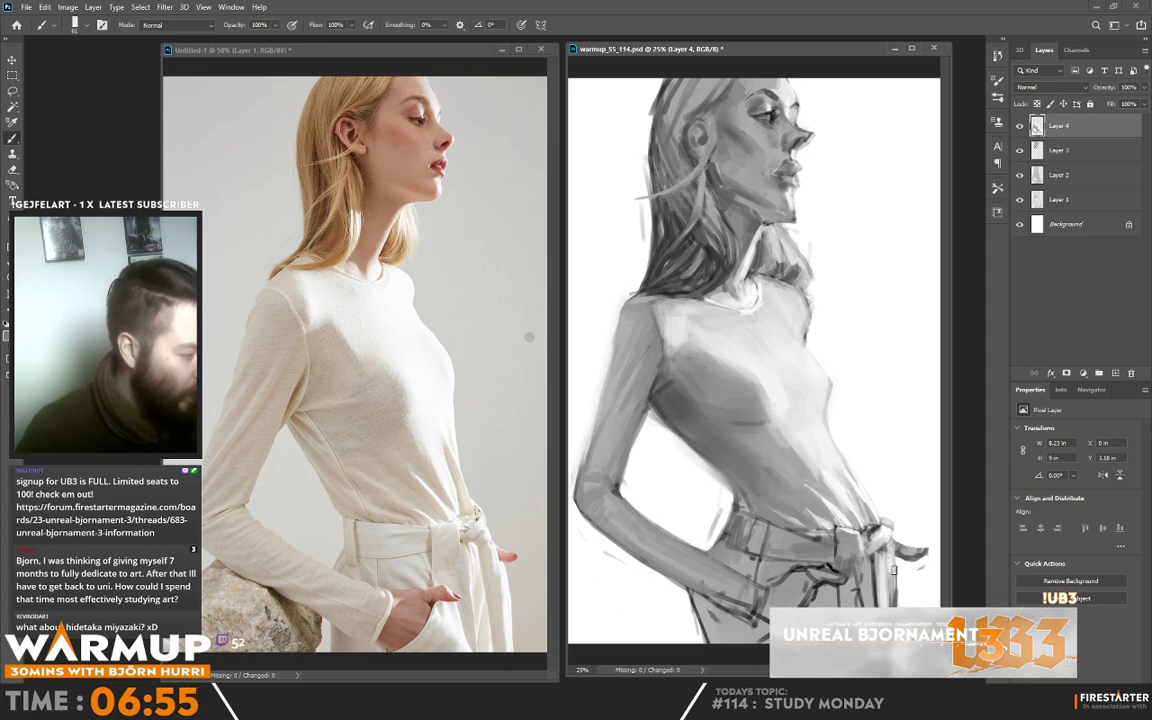
drag(894, 570, 890, 600)
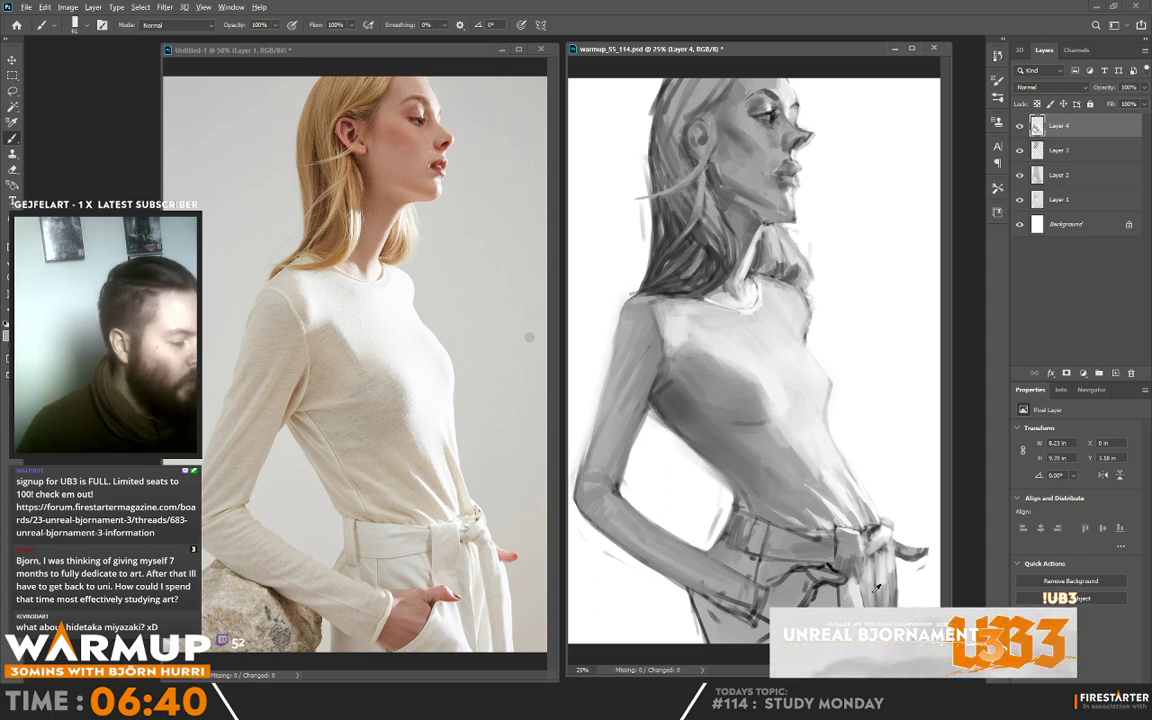
- Extend the light fabric strokes across the trousers below the near hand and refine the waistband with sampled greys
key(alt)
key(alt)
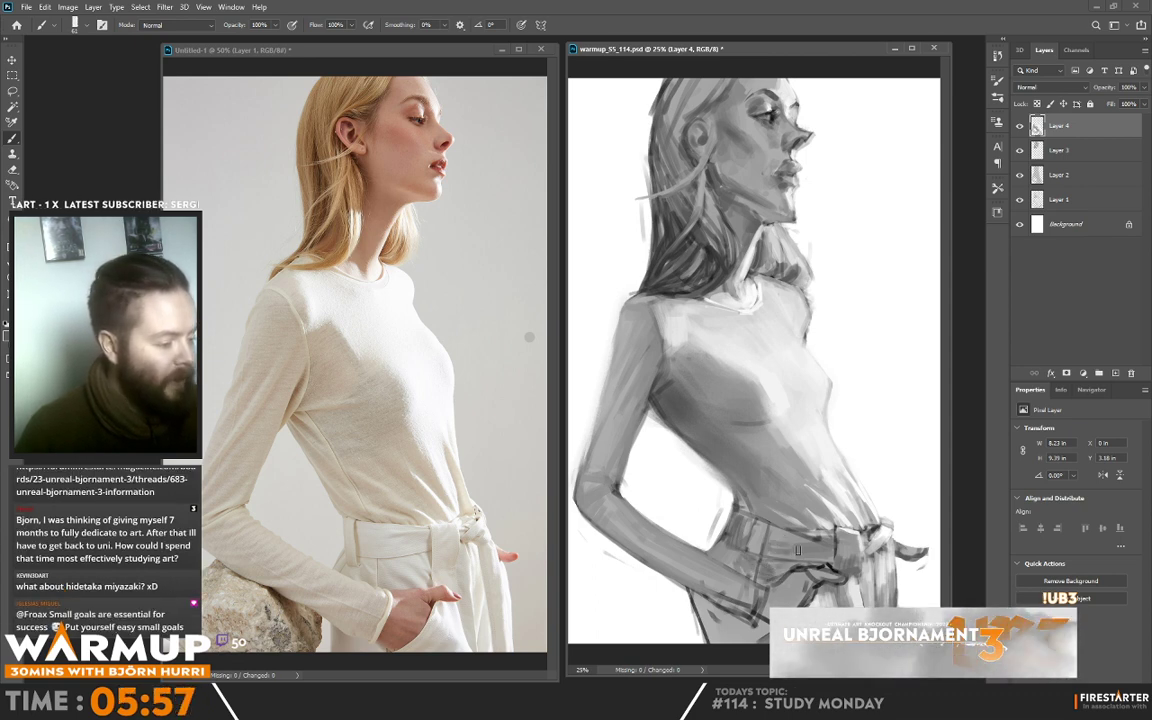
key(alt)
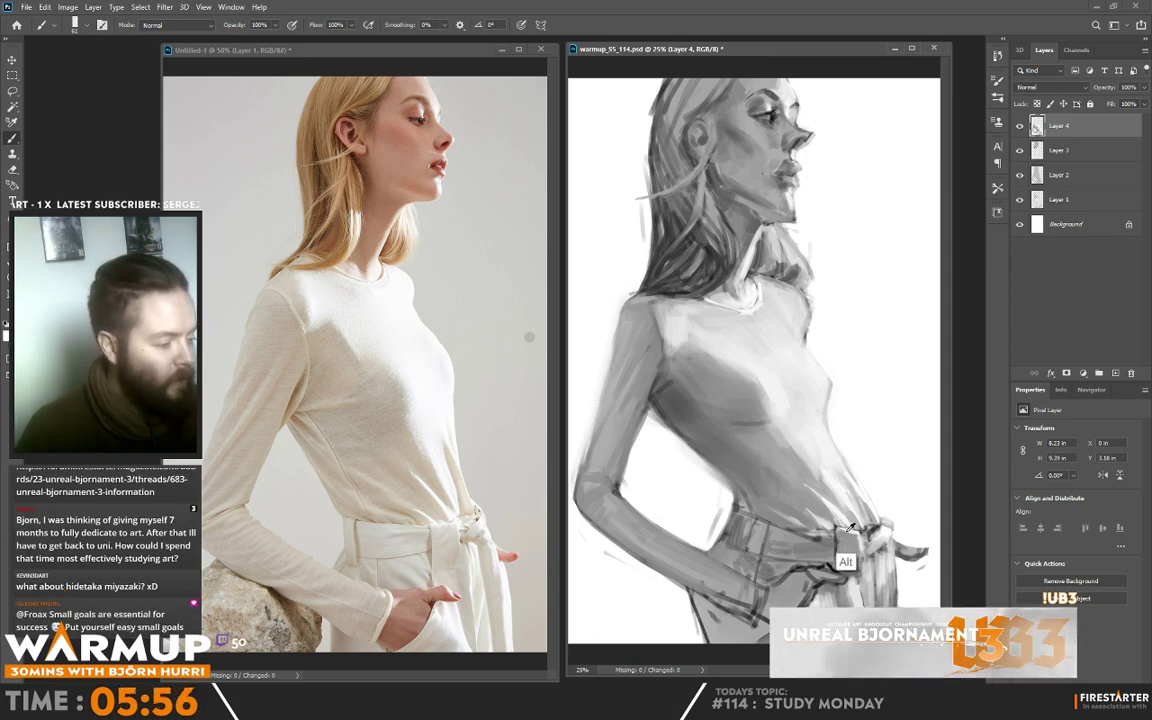
alt+click(795, 540)
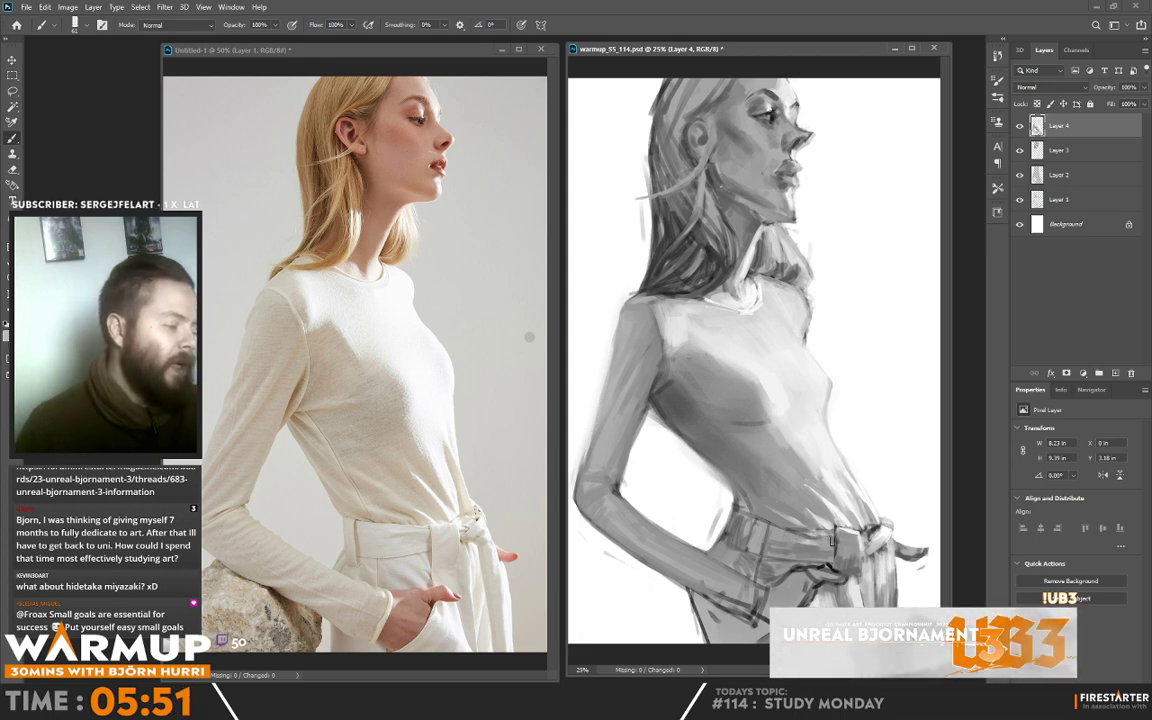
- Blend the dark armpit crease into the shadow on the side of the chest with sampled greys
key(alt)
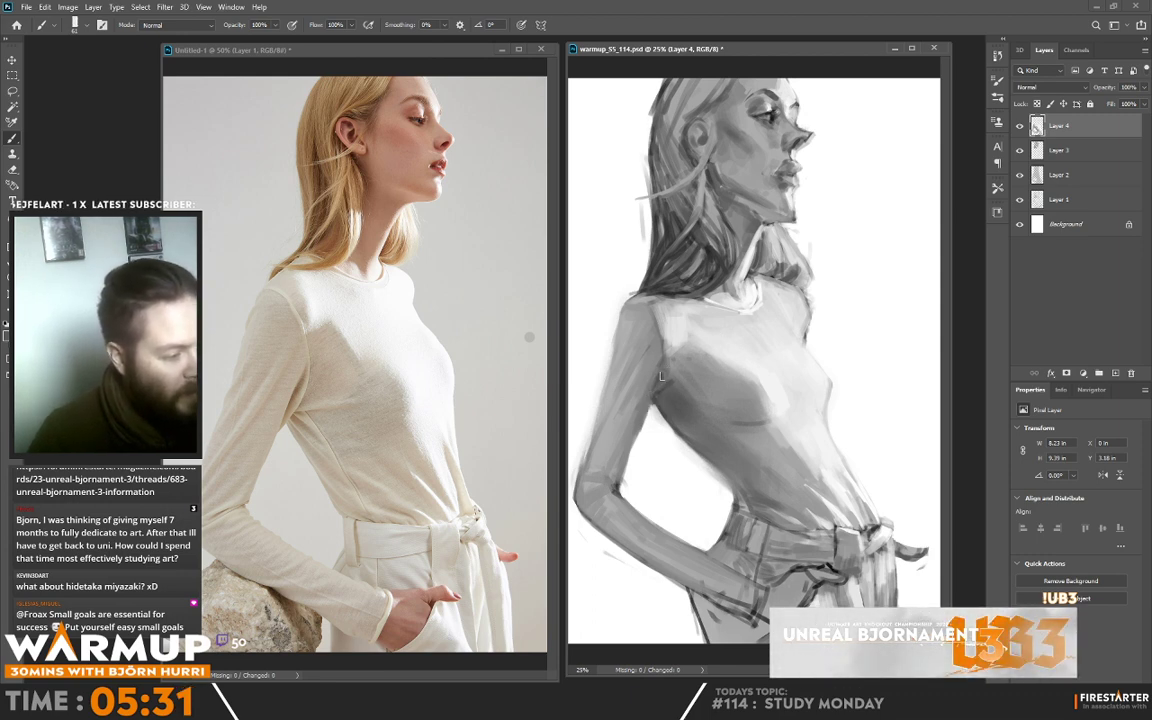
key(alt)
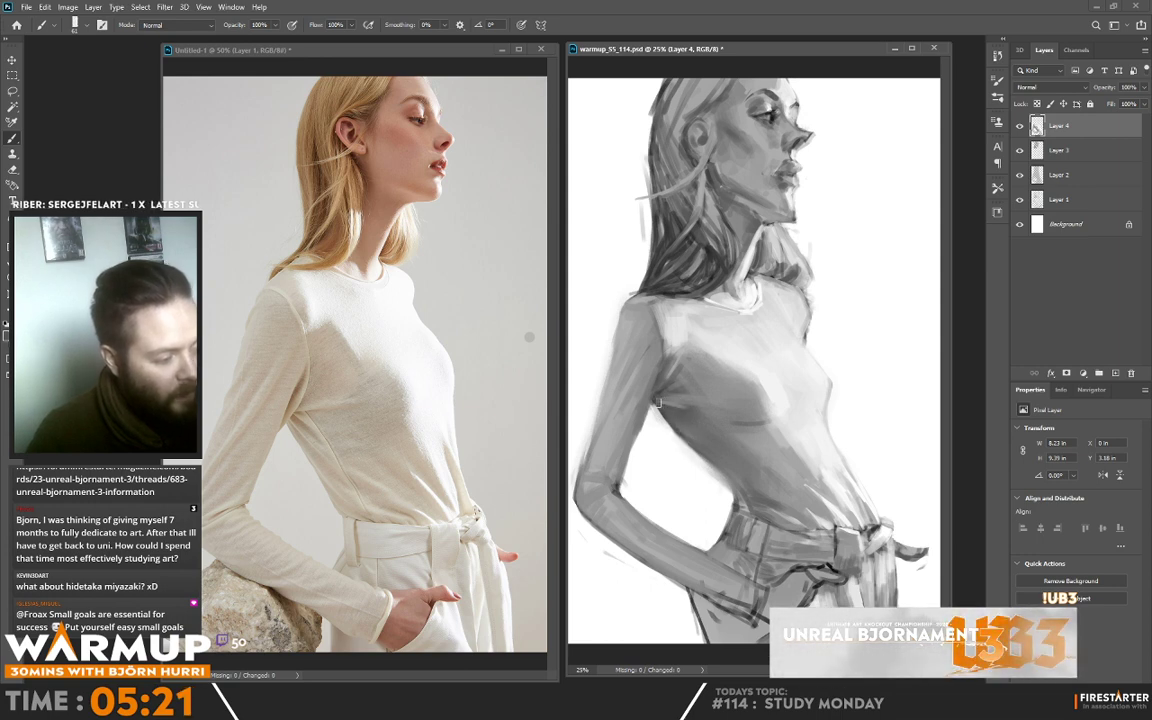
alt+click(686, 389)
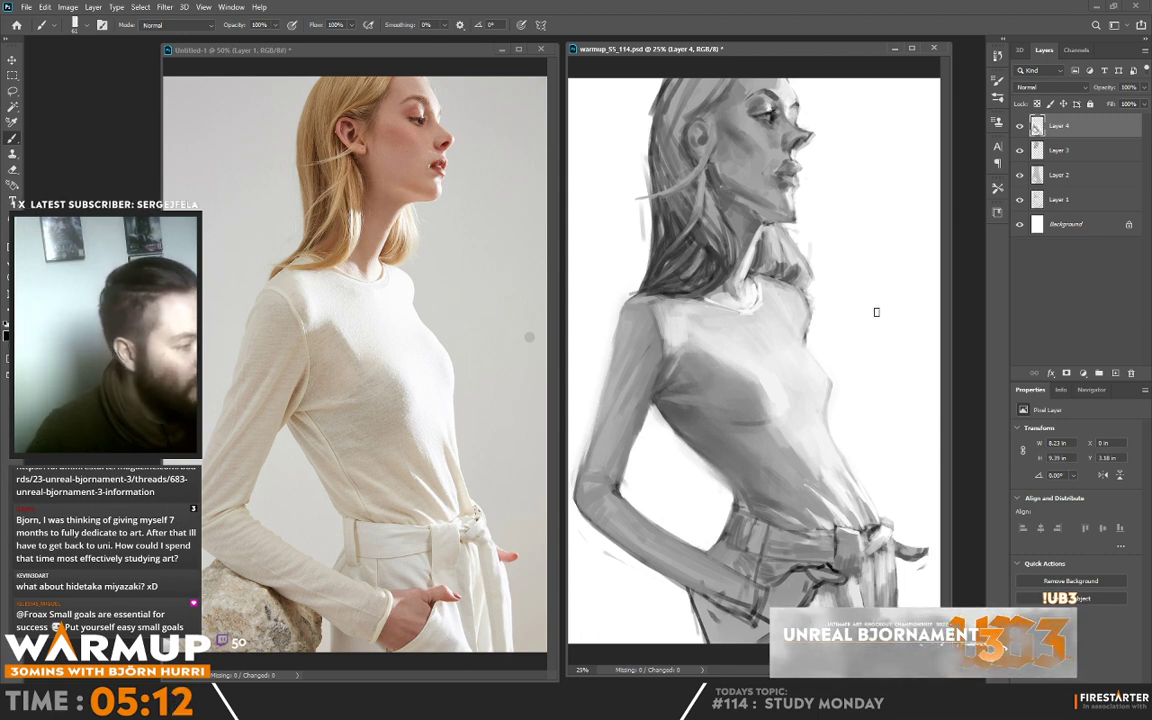
- Add a new layer above the painting and set its blending mode to Overlay
key(ctrl+shift+alt+n)
click(1035, 88)
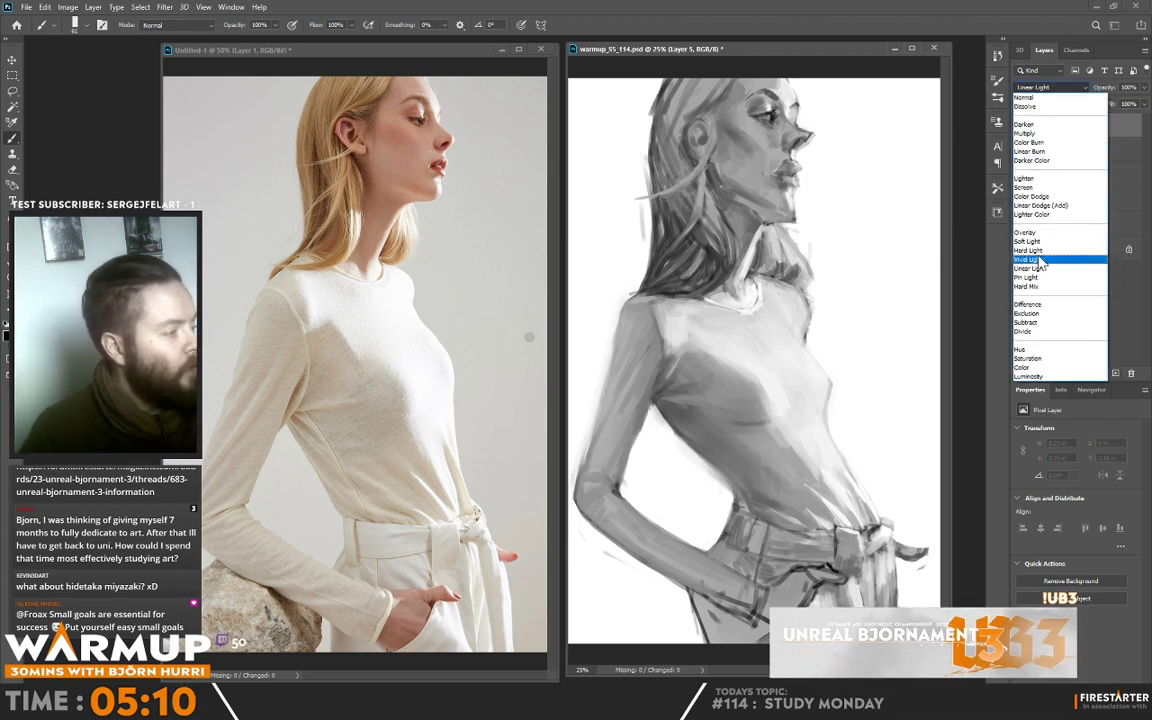
click(1032, 232)
- Brighten the lit chest and front of the torso in white with the soft 300 px sketcher brush
right_click(893, 305)
click(891, 386)
drag(710, 315, 702, 327)
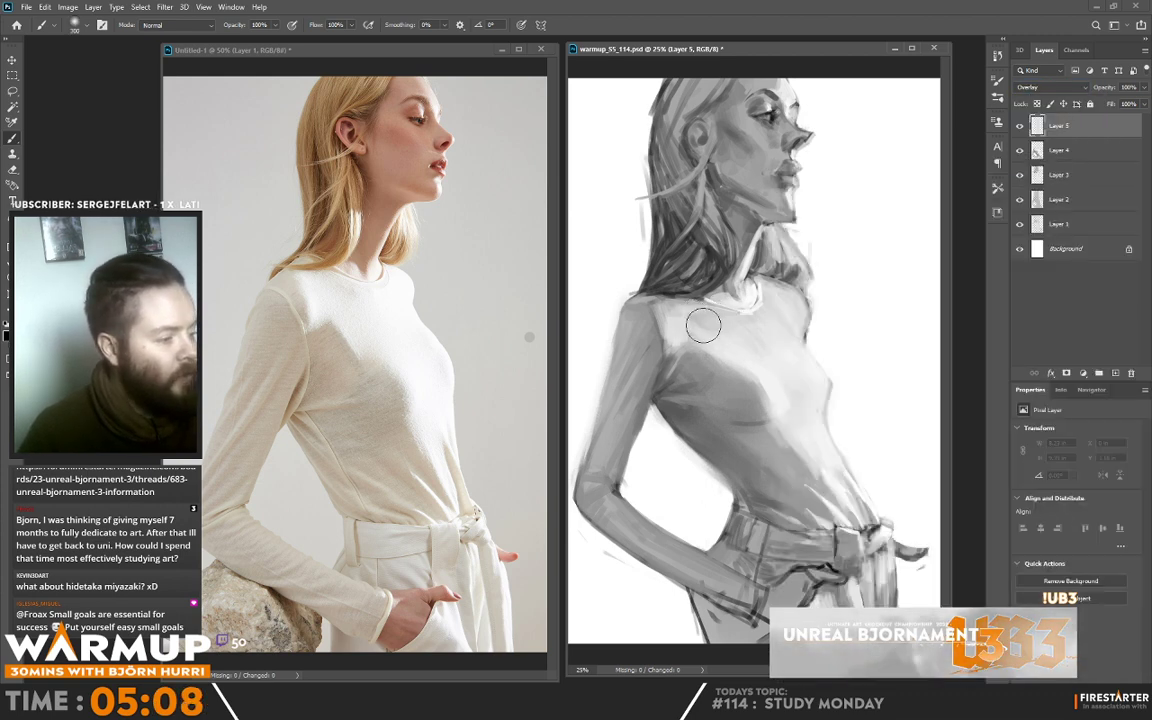
key(ctrl+z)
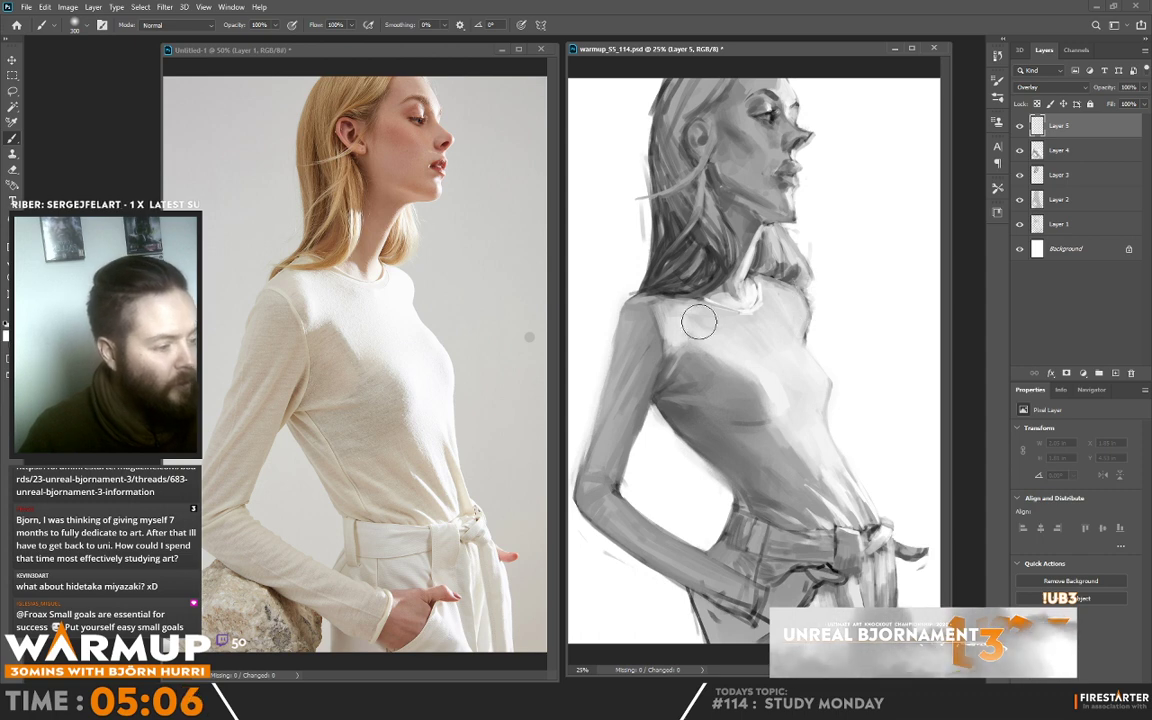
mouse_move(747, 323)
mouse_down()
mouse_move(793, 307)
mouse_move(779, 371)
mouse_move(794, 401)
mouse_move(824, 384)
mouse_move(784, 364)
mouse_move(814, 428)
mouse_move(862, 472)
mouse_move(842, 424)
mouse_move(850, 348)
mouse_move(820, 340)
mouse_move(824, 309)
mouse_up()
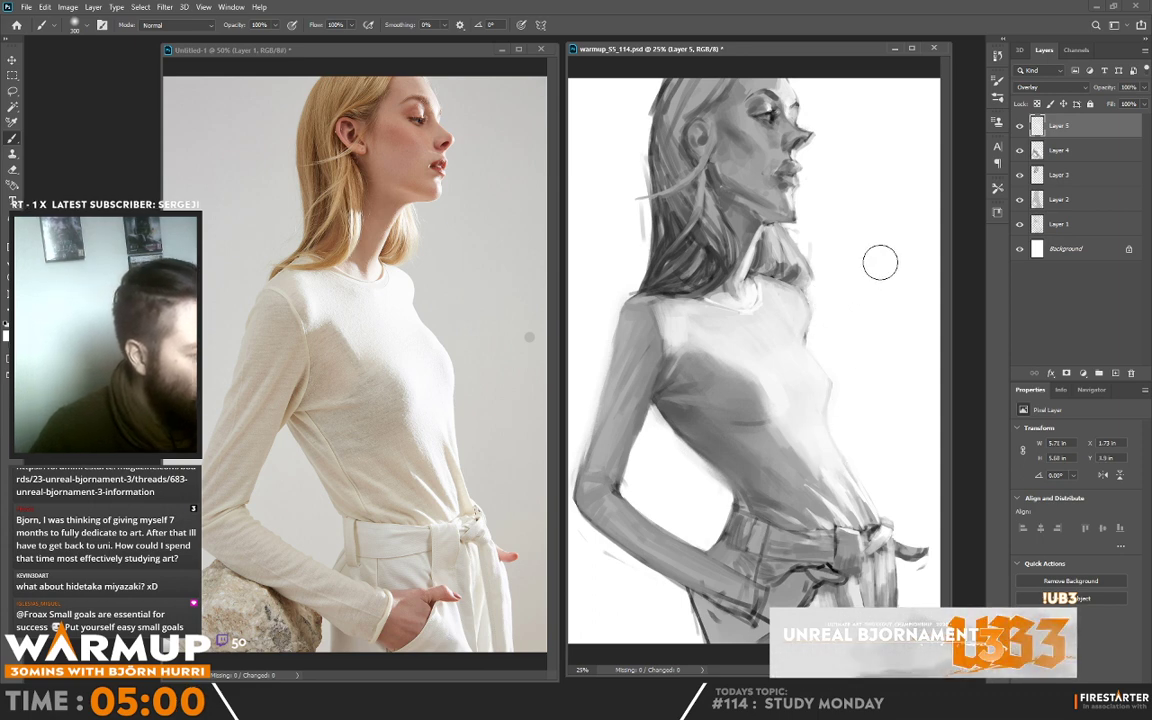
- Switch to the 80 px sketcher brush at a reduced size and add a new normal layer on top
right_click(776, 164)
click(871, 430)
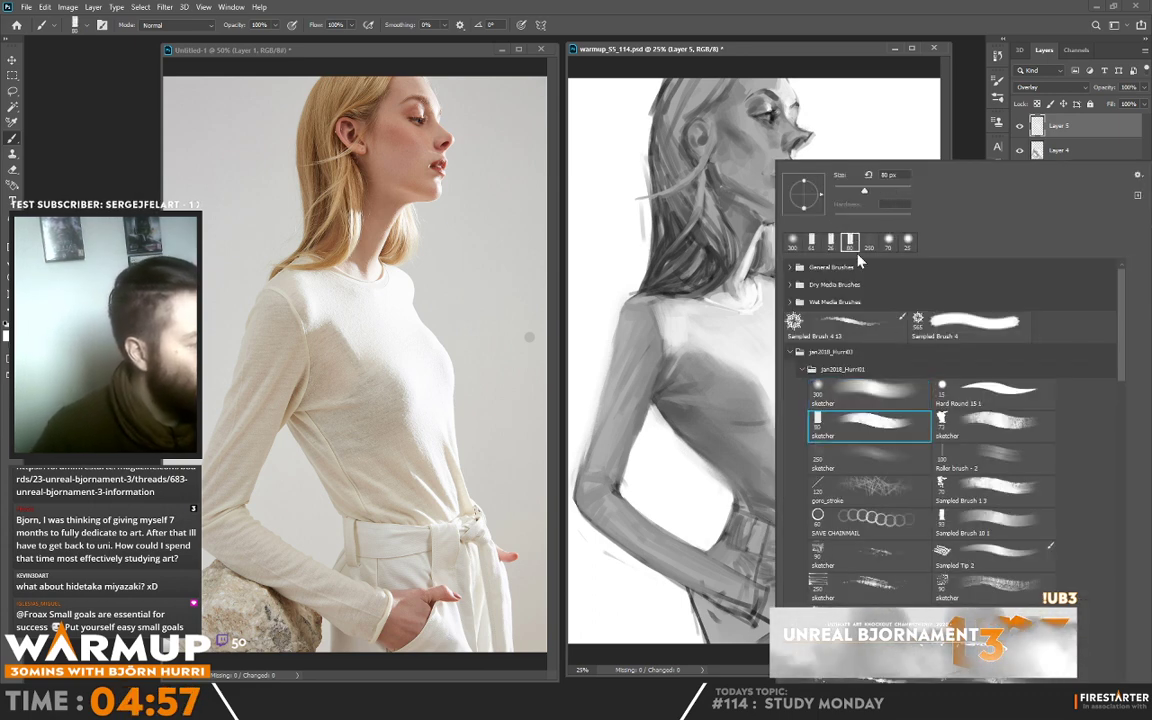
drag(864, 189, 846, 183)
key(Return)
click(1112, 372)
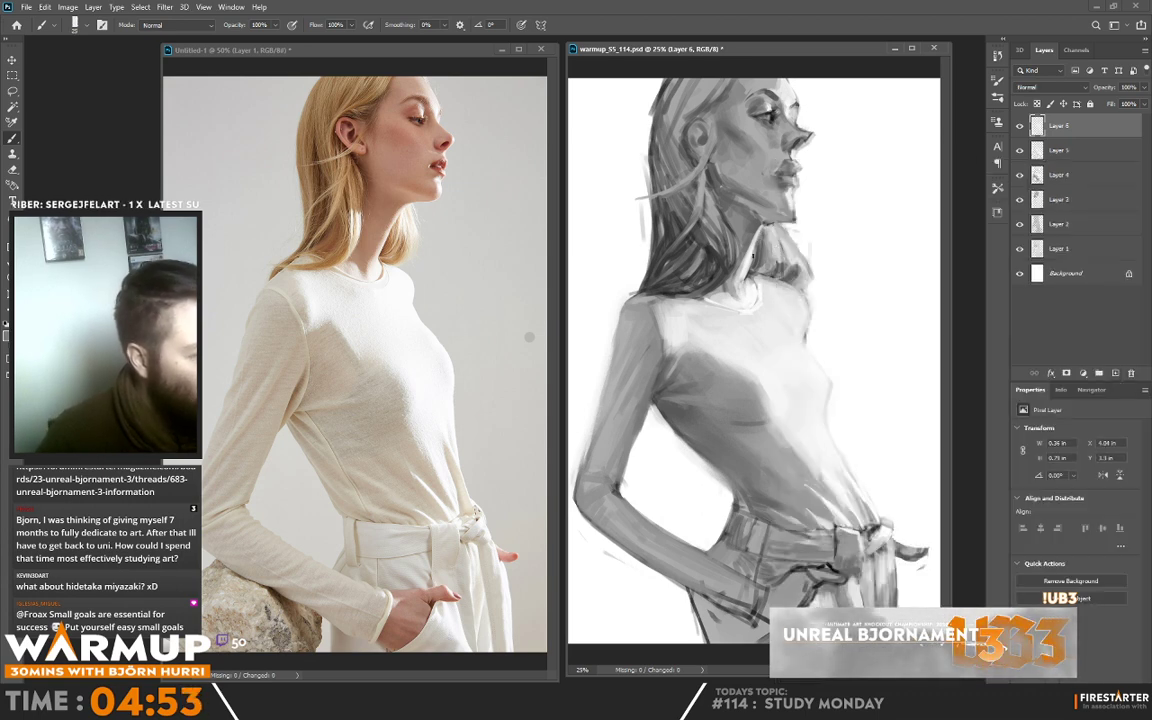
- Refine the light strip along the front of the neck and the area under the chin with sampled greys
drag(755, 249, 746, 275)
alt+click(757, 256)
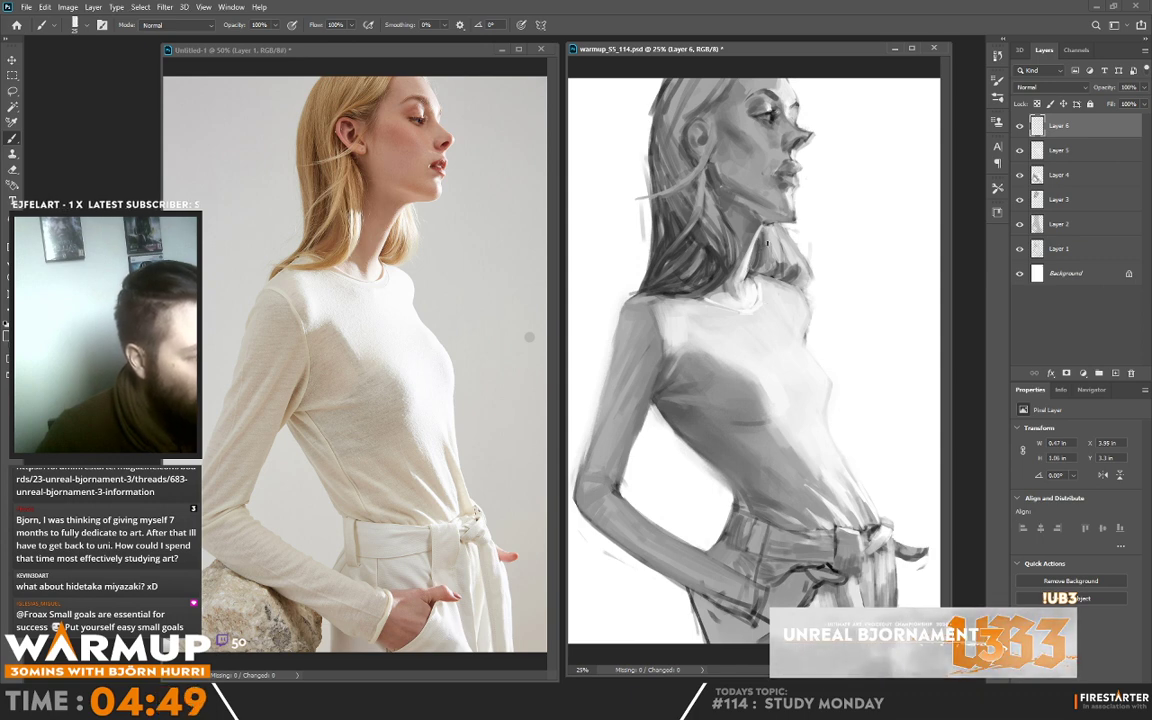
mouse_move(766, 231)
mouse_down()
mouse_move(774, 267)
mouse_move(782, 215)
mouse_move(762, 228)
mouse_move(794, 219)
mouse_up()
alt+click(777, 259)
alt+click(785, 226)
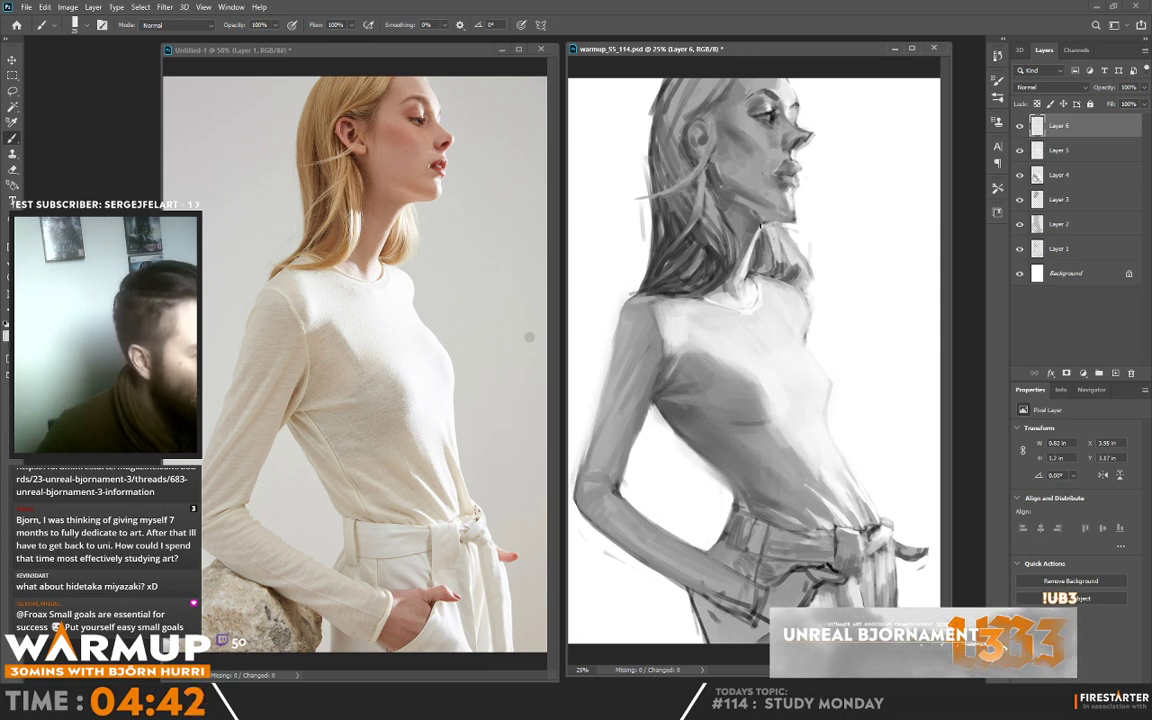
- Save the drawing and clean up the back edge of the hair from the shoulder up to the crown with colours sampled from the canvas
alt+click(775, 219)
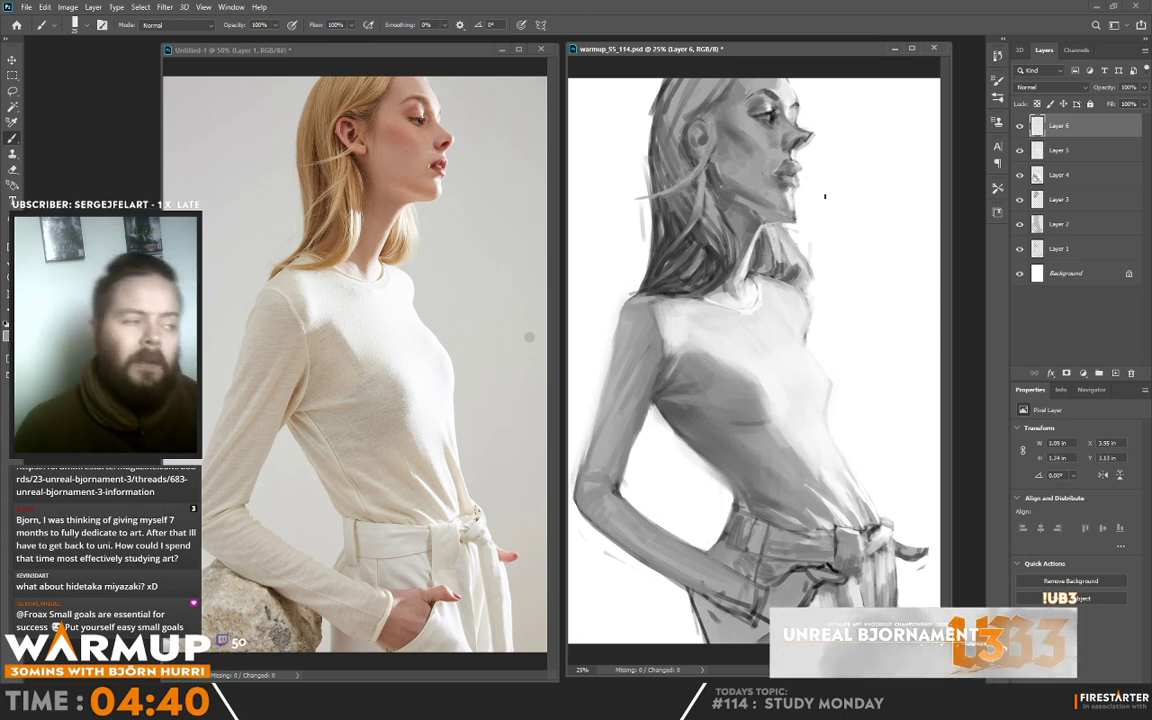
key(ctrl+s)
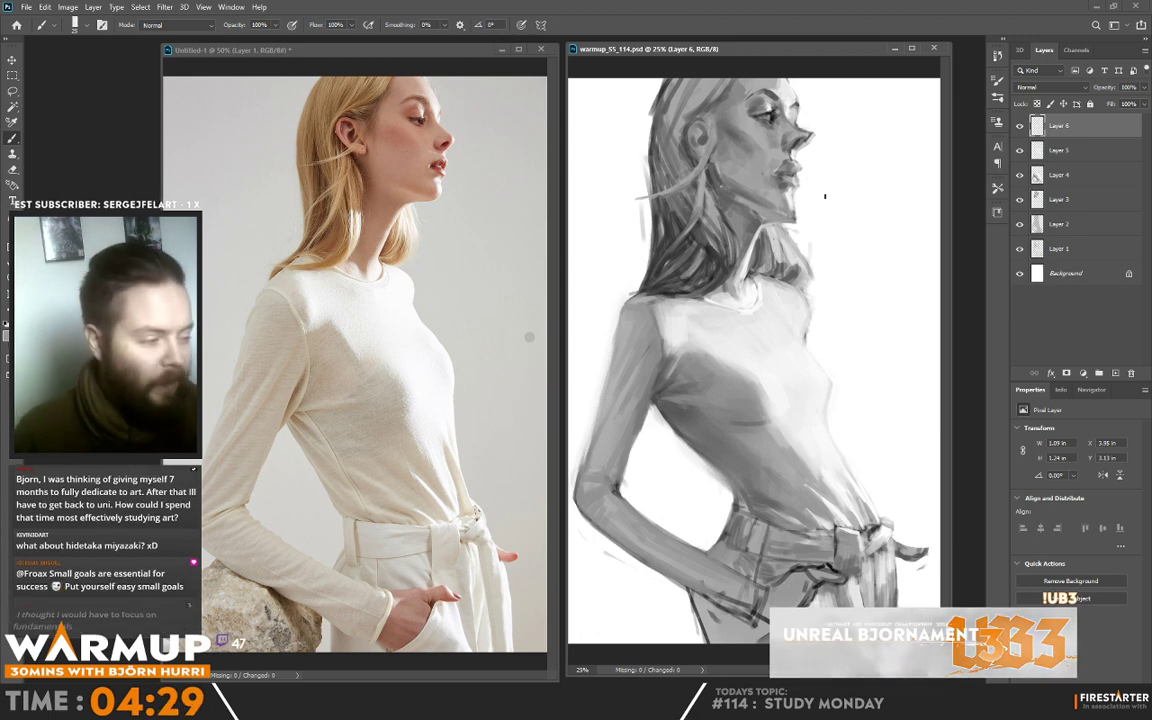
mouse_move(655, 305)
mouse_down()
mouse_move(638, 294)
mouse_move(661, 275)
mouse_up()
alt+click(639, 295)
alt+click(651, 283)
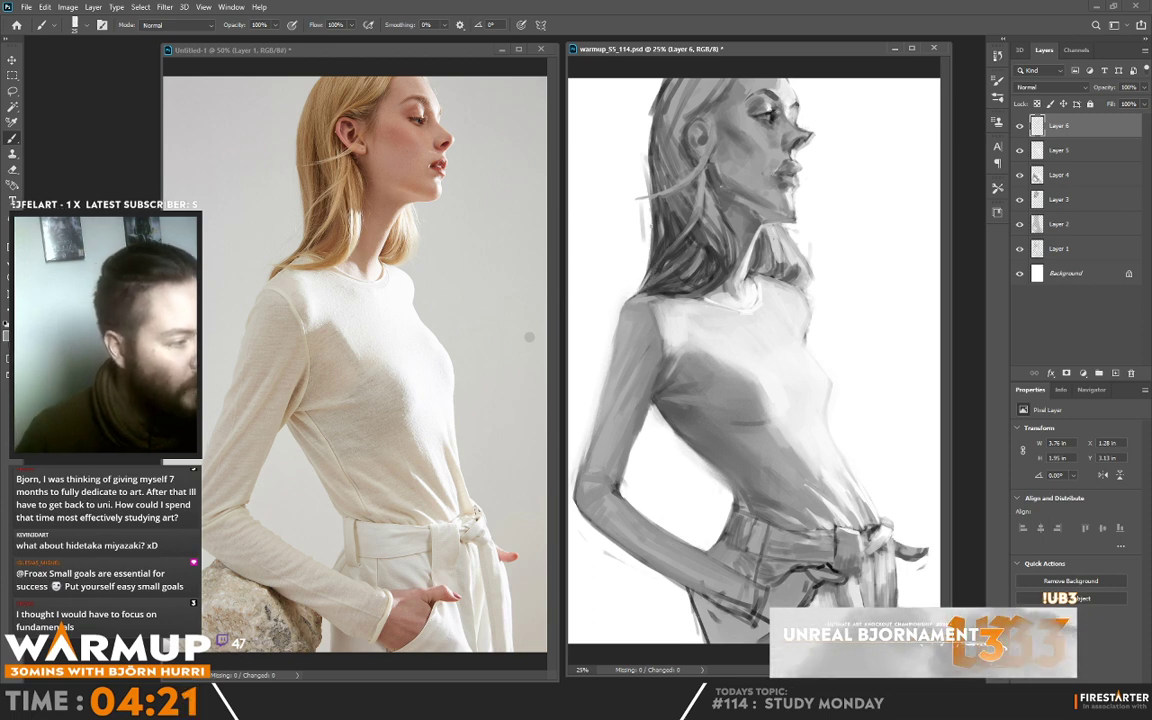
drag(651, 191, 655, 222)
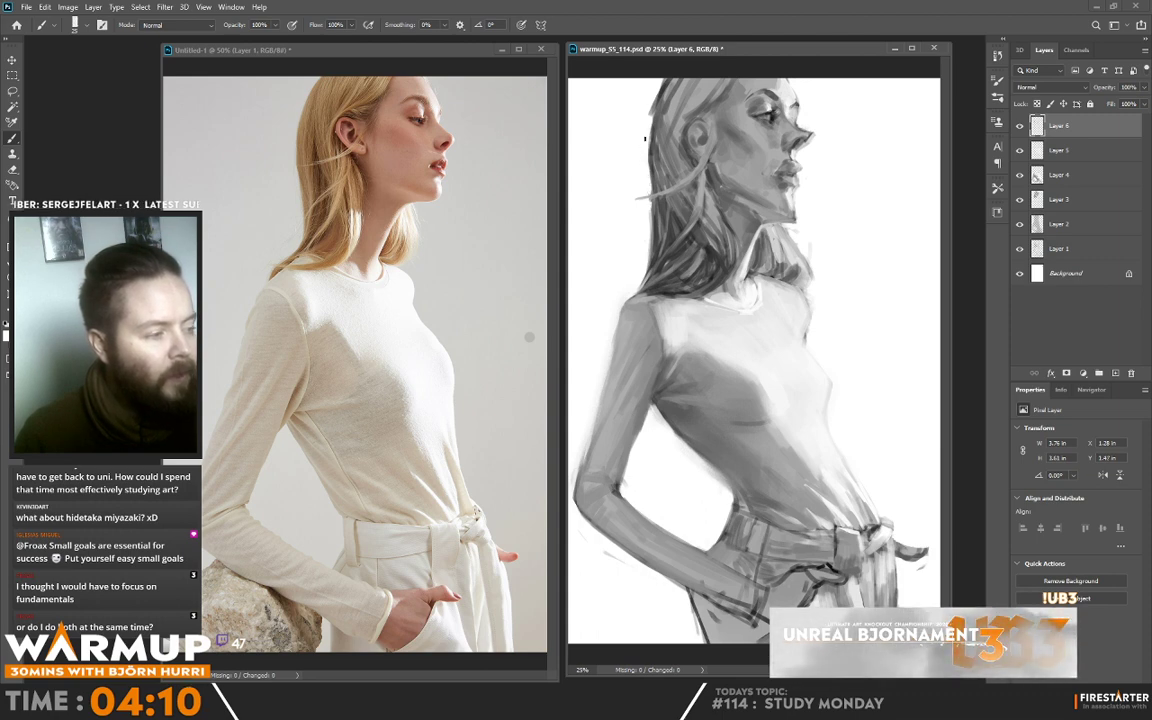
alt+click(642, 146)
alt+click(658, 166)
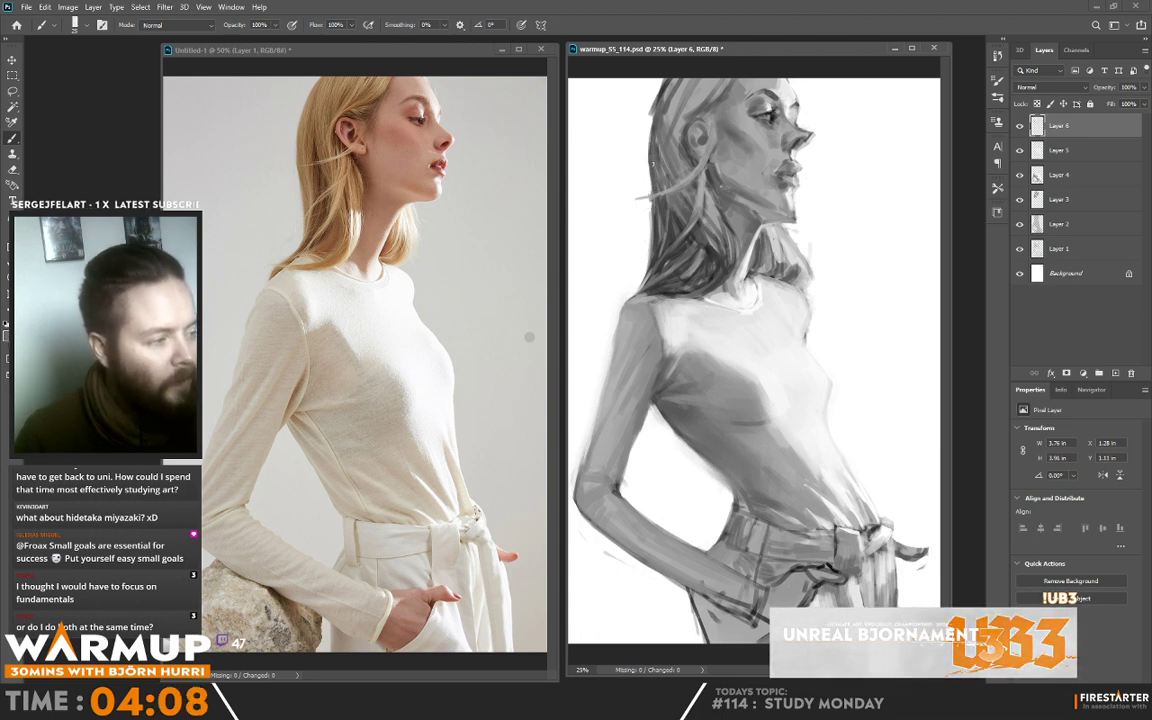
drag(660, 170, 668, 78)
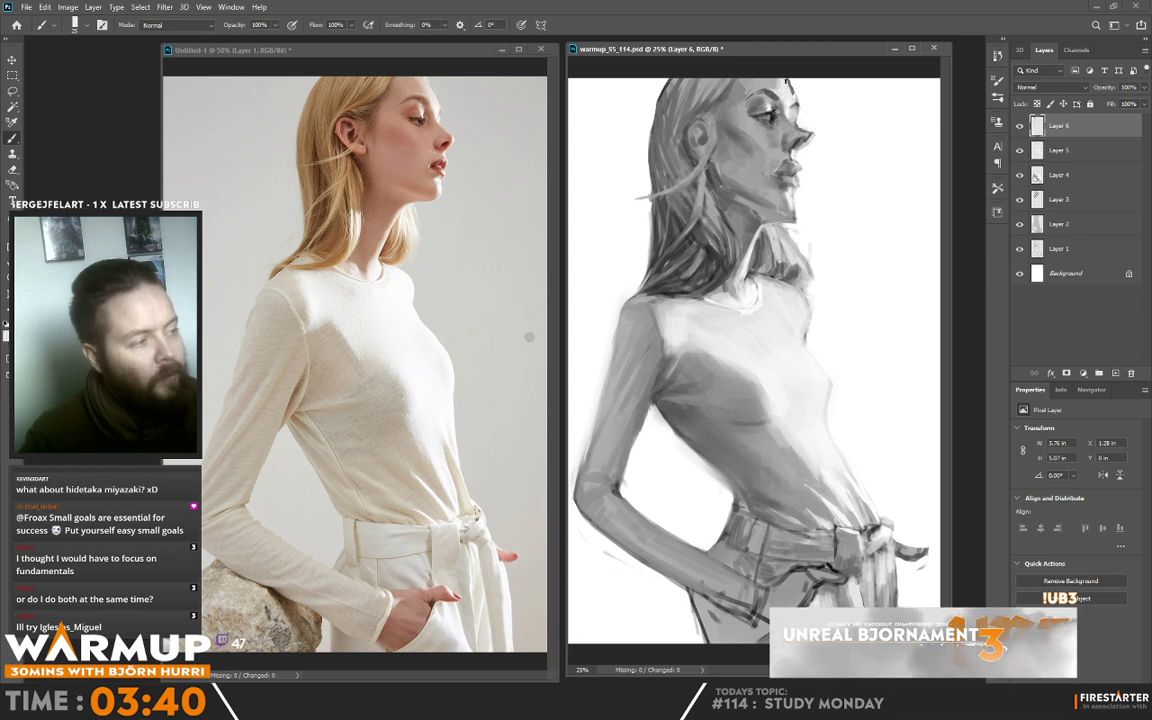
- Reduce the sketcher brush to 12 px and refine the profile edge along the forehead, brow and bridge of the nose
drag(786, 76, 789, 66)
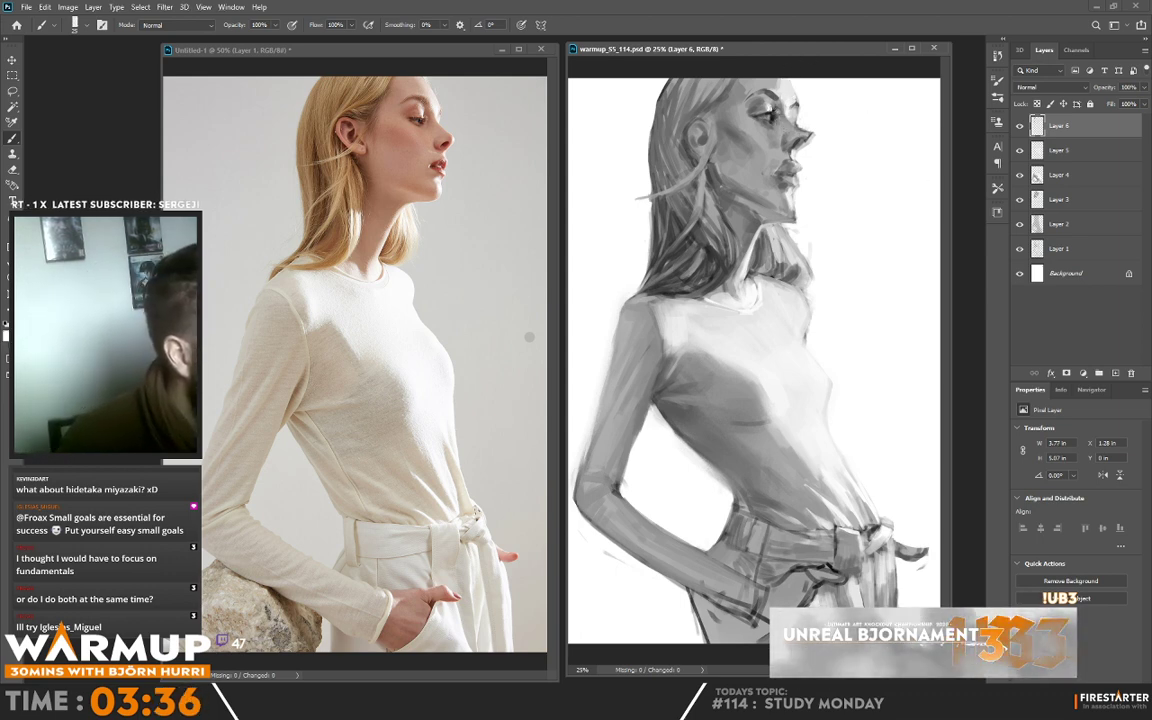
right_click(752, 112)
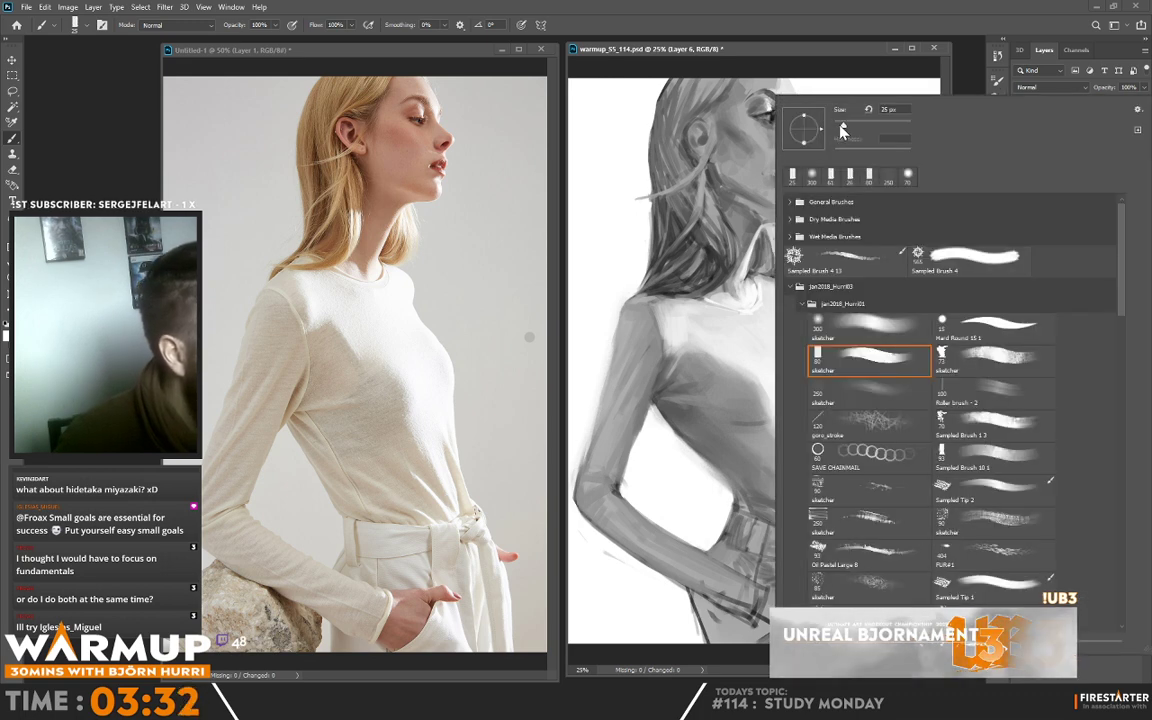
click(697, 88)
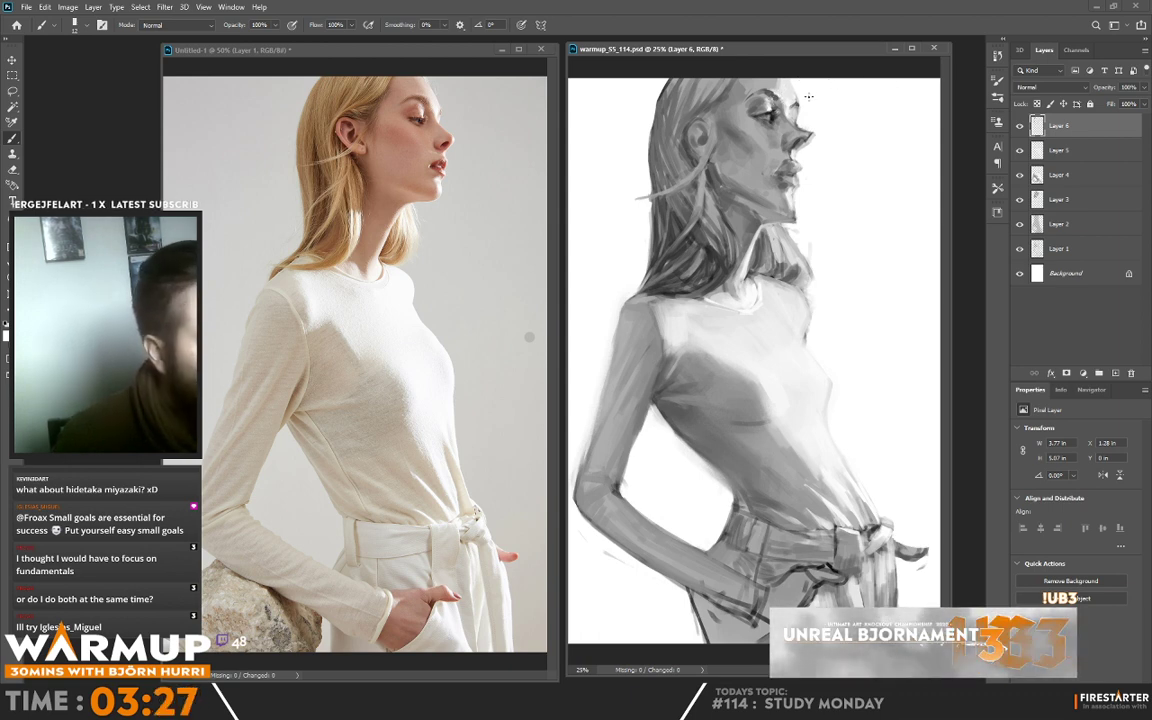
drag(791, 105, 797, 103)
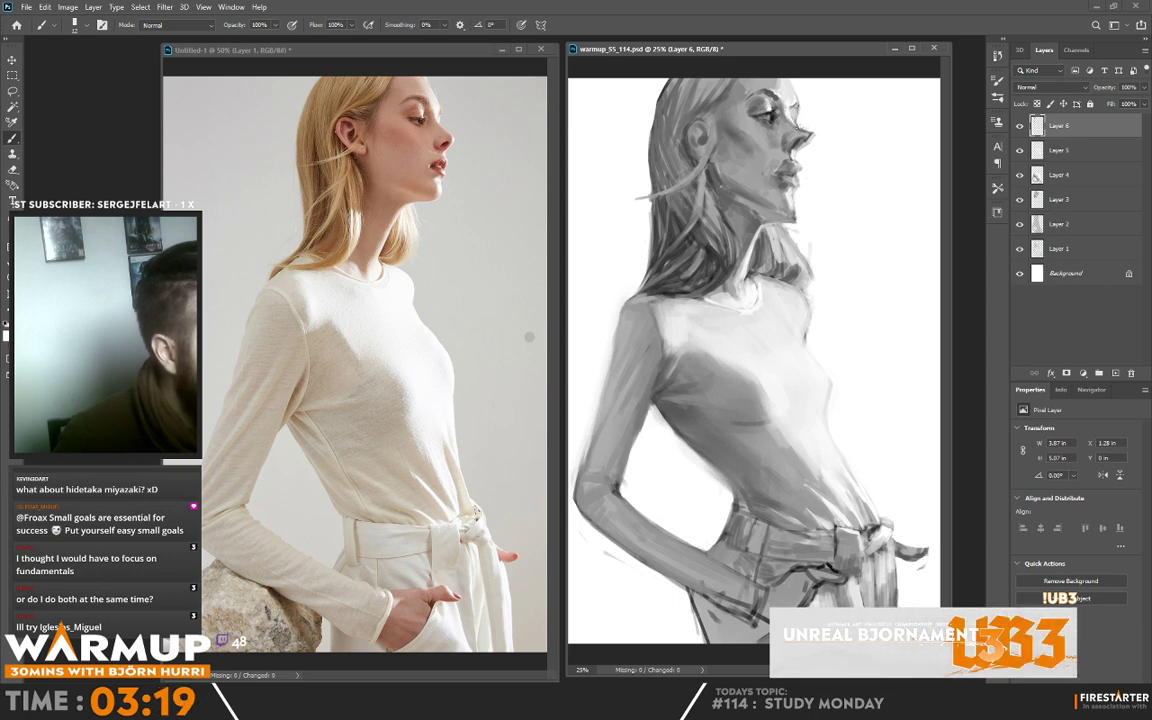
click(797, 125)
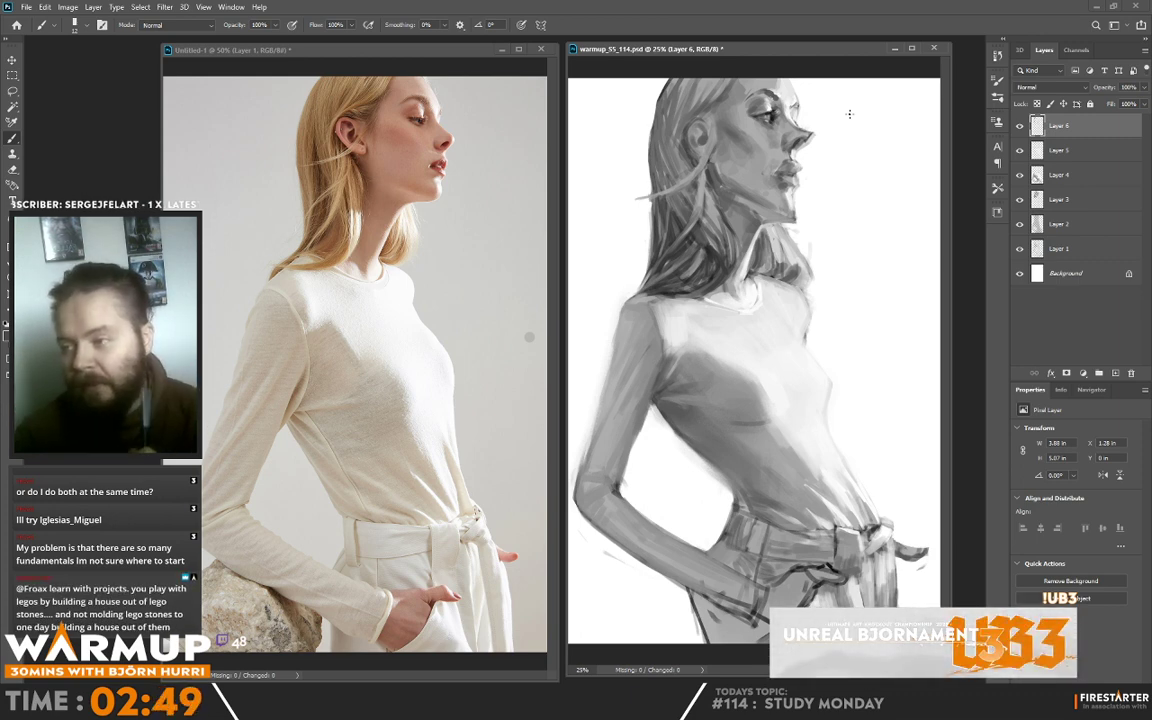
- Switch to larger sketcher brush sizes and paint a light hair strand against the dark hair beside the neck using sampled tones
right_click(741, 262)
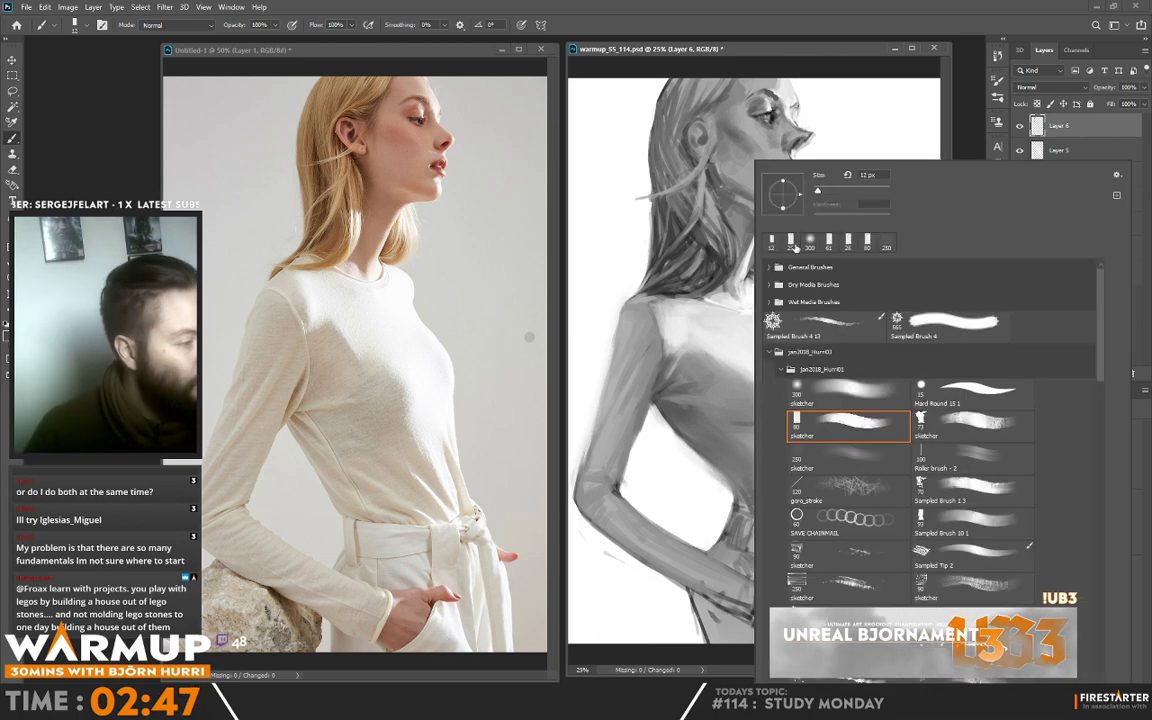
key(Escape)
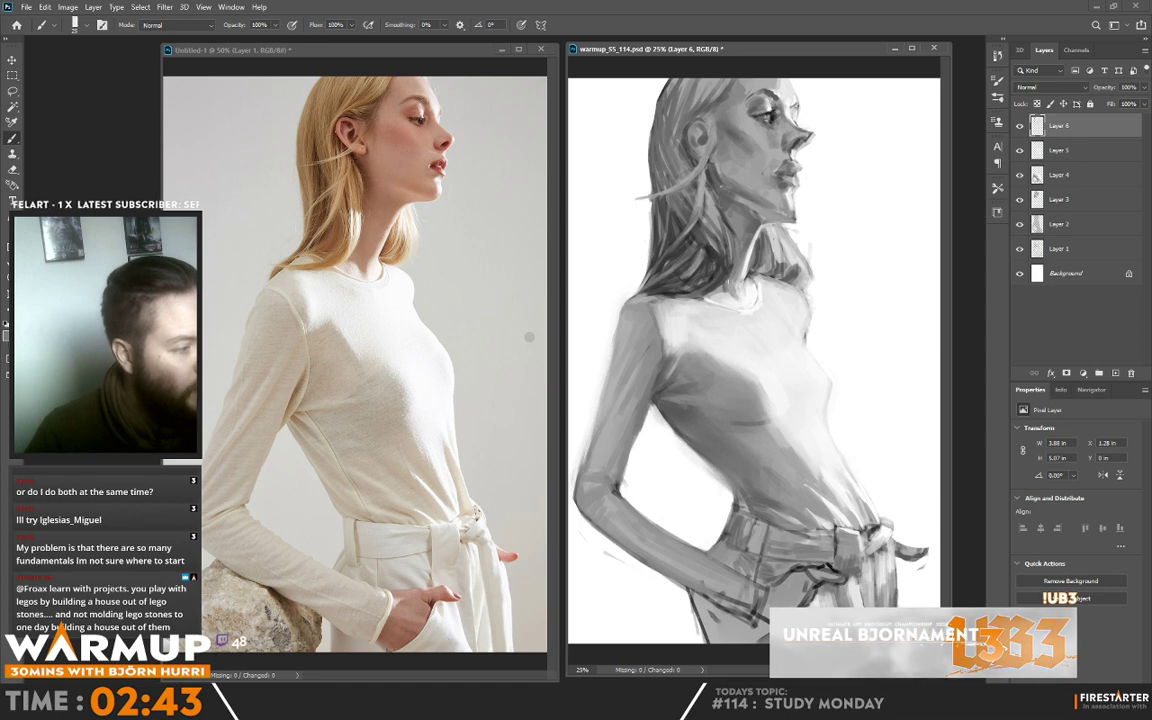
alt+click(722, 264)
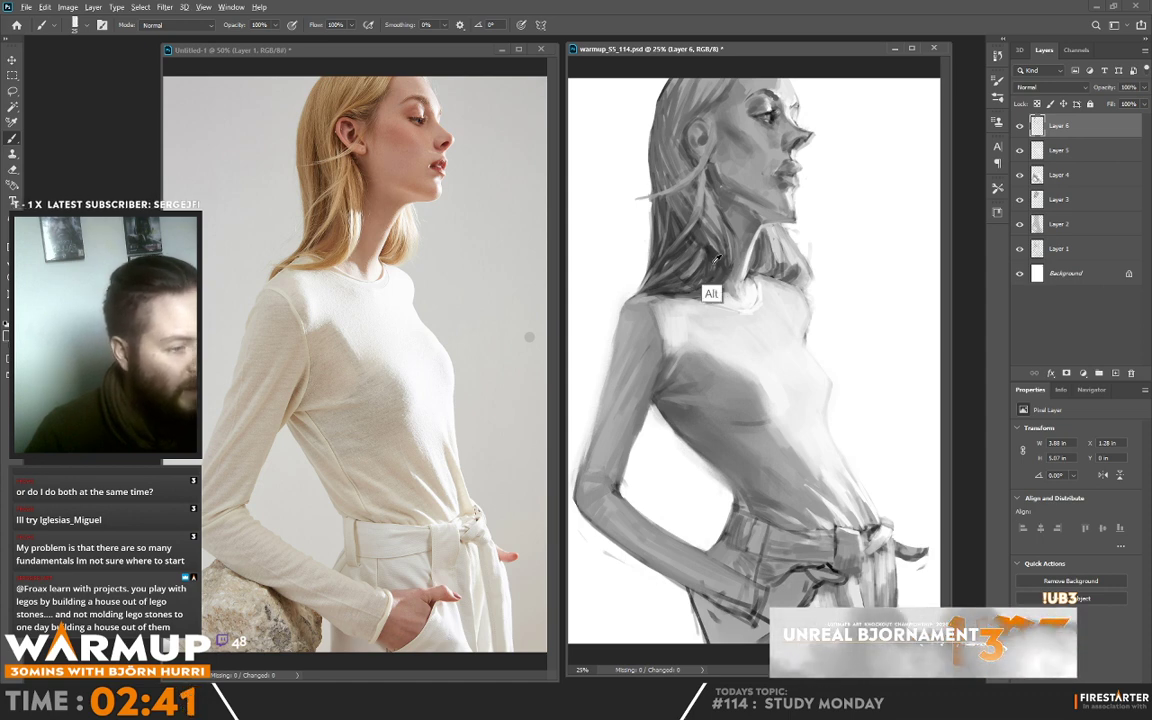
alt+click(741, 255)
alt+click(727, 245)
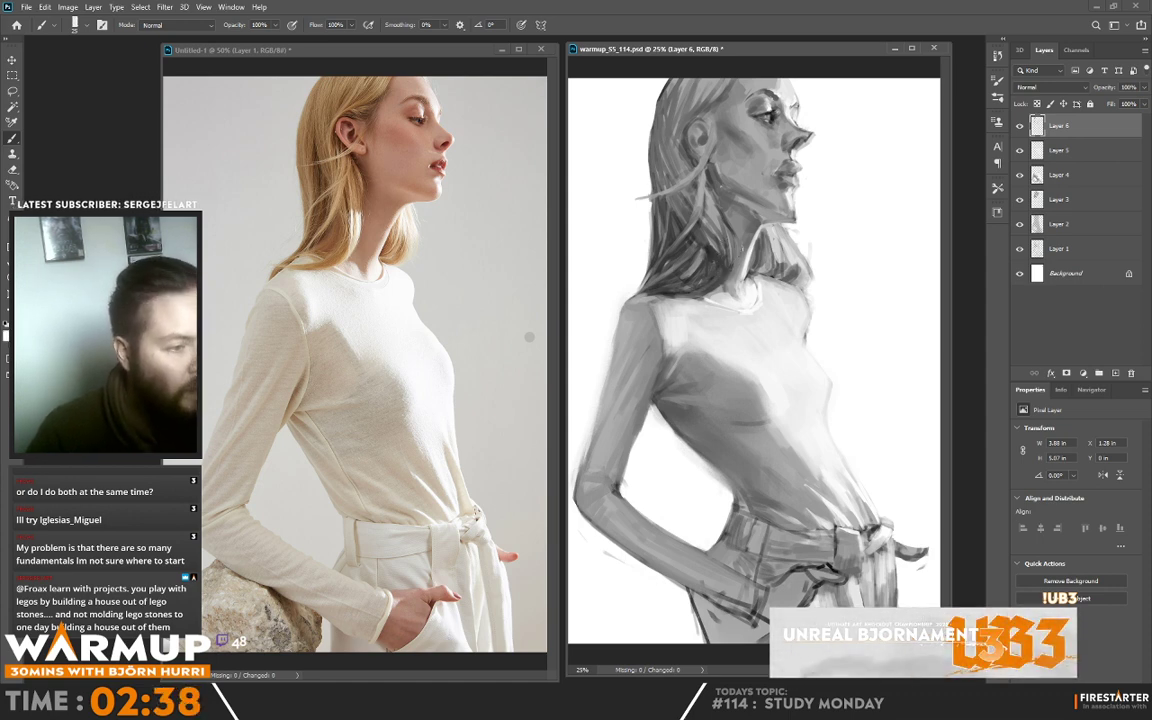
drag(717, 232, 728, 258)
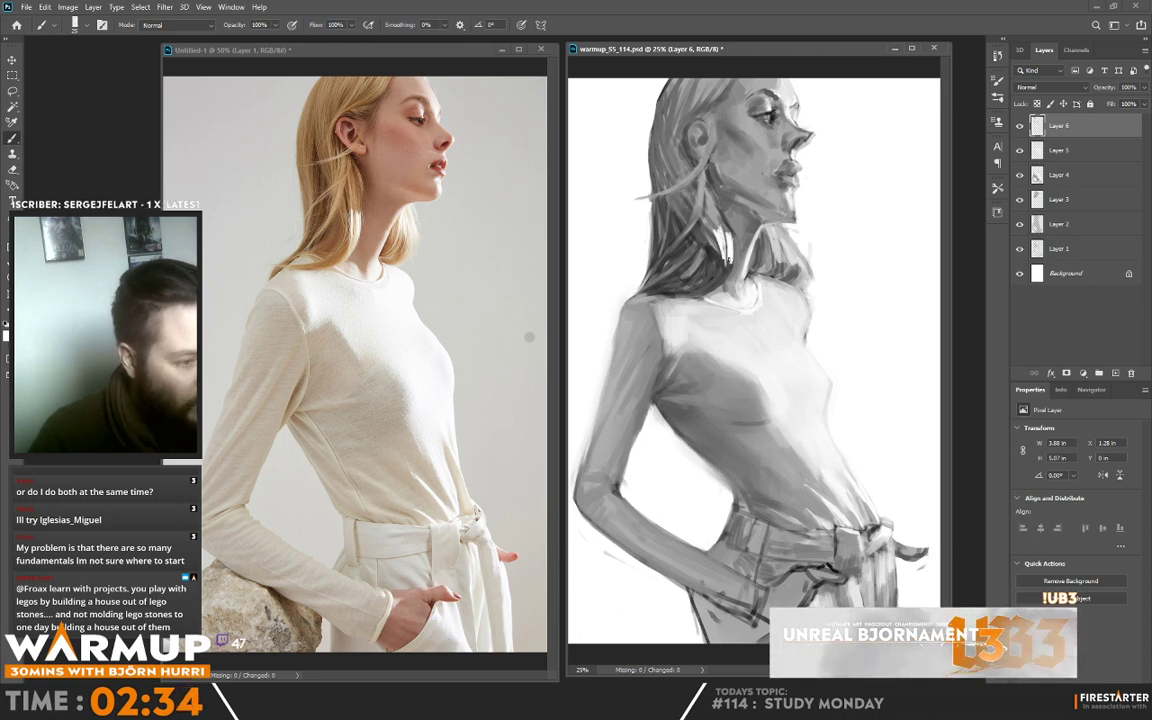
right_click(745, 168)
drag(723, 249, 720, 285)
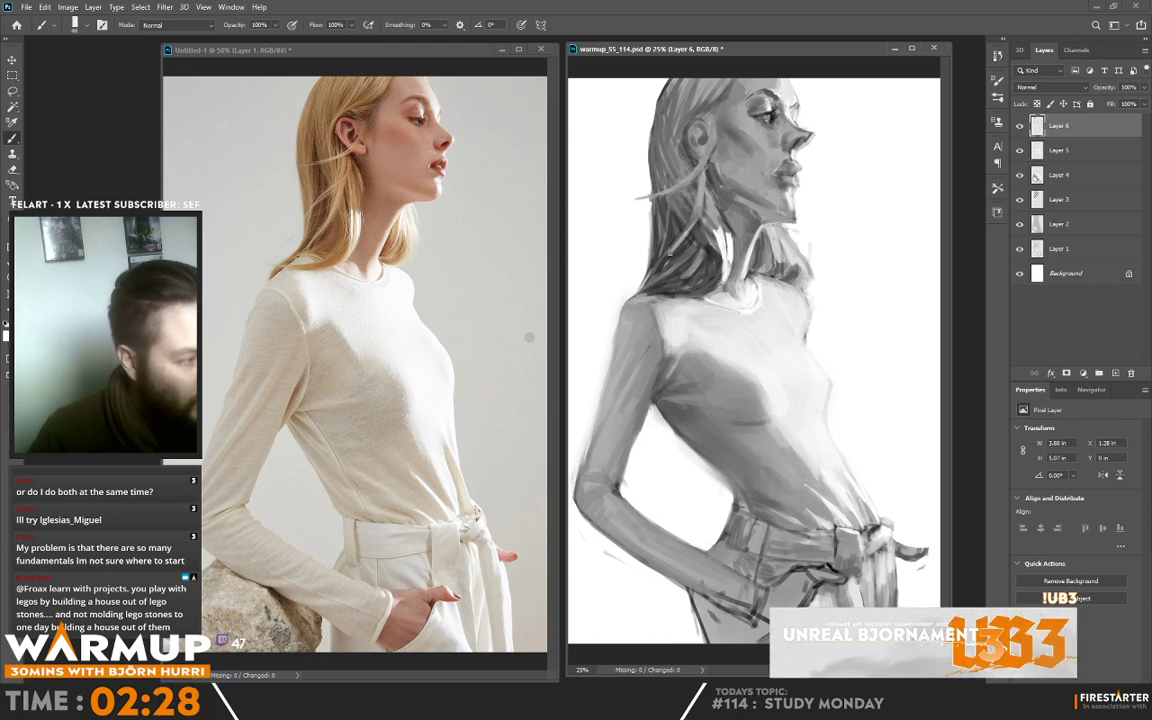
- Clean up the edge under the chin with sampled tones, reducing the sketcher brush for the finer strokes
alt+click(622, 200)
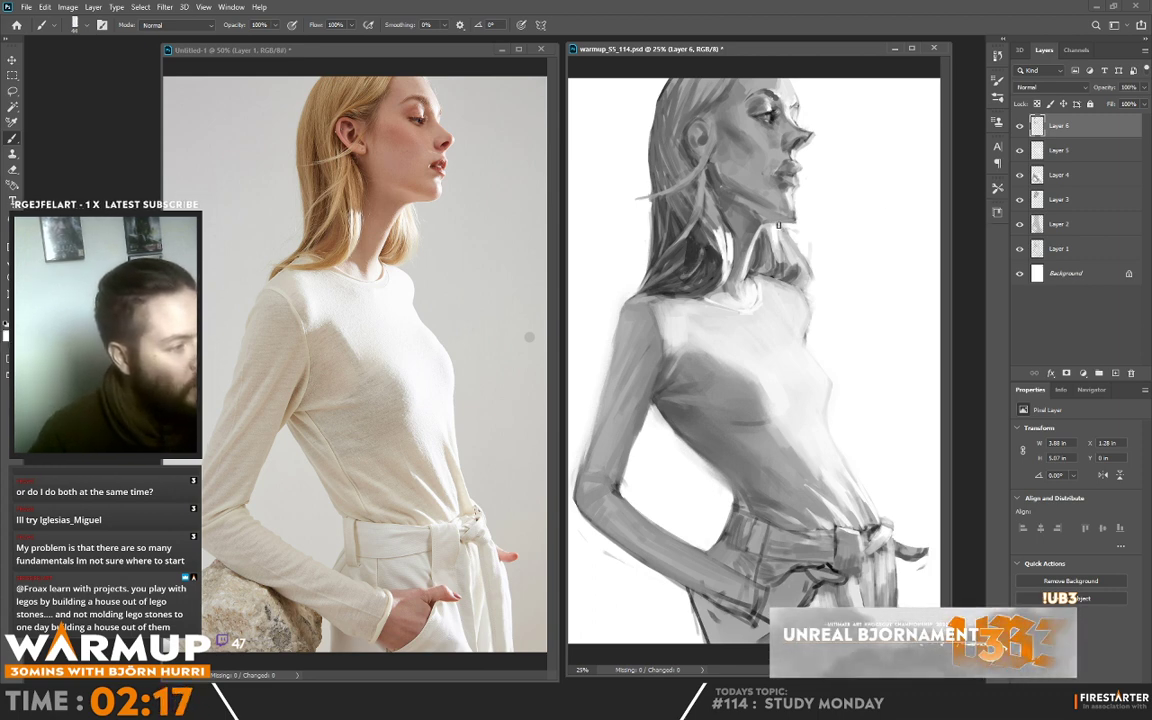
alt+click(815, 228)
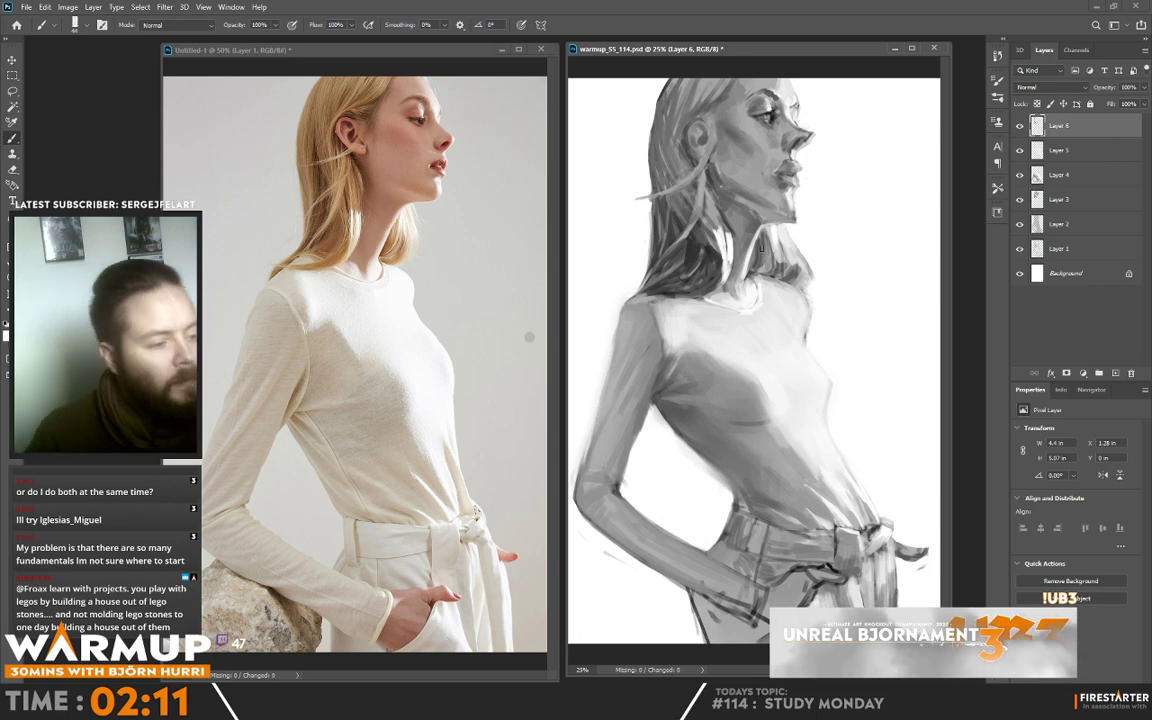
right_click(801, 230)
click(836, 188)
key(Return)
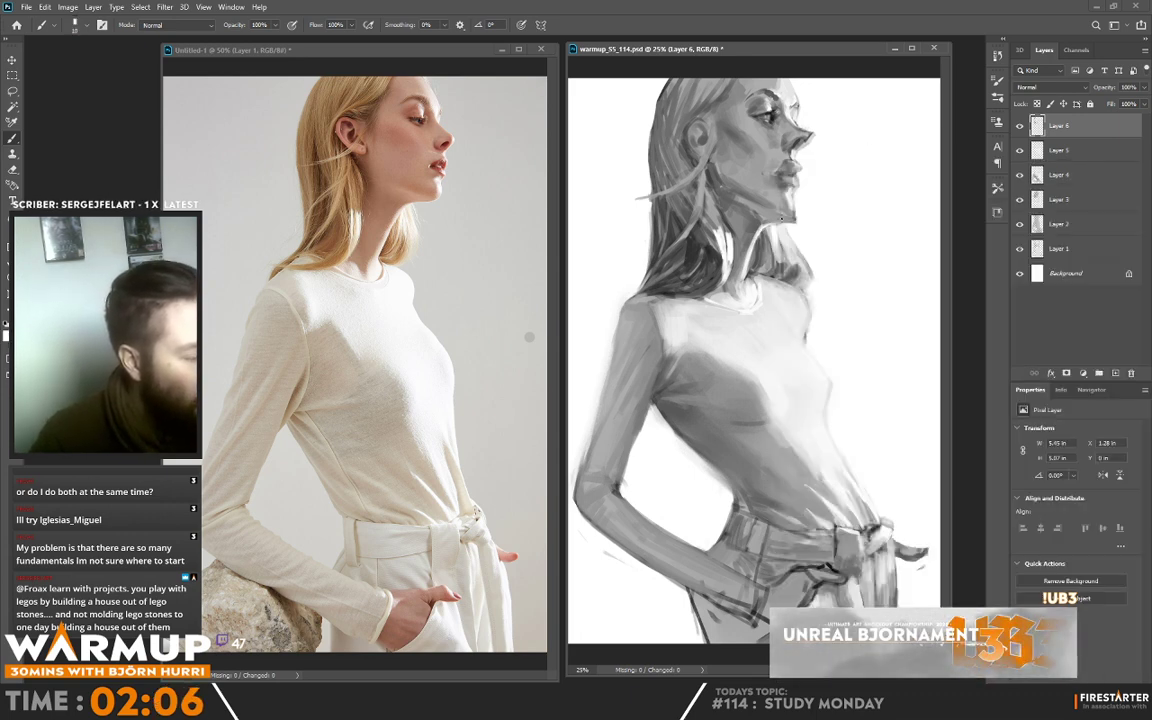
- Define the hair ends in front of the neck and tidy the sweater's chest edge with a small sketcher brush
right_click(758, 165)
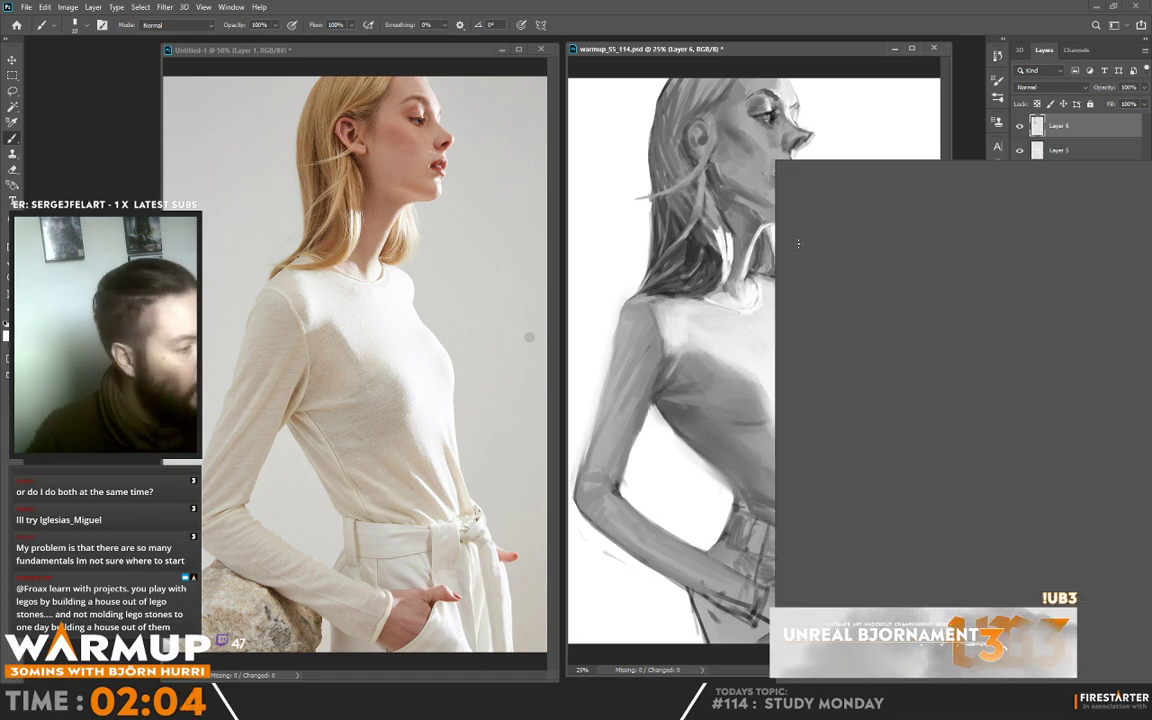
key(Escape)
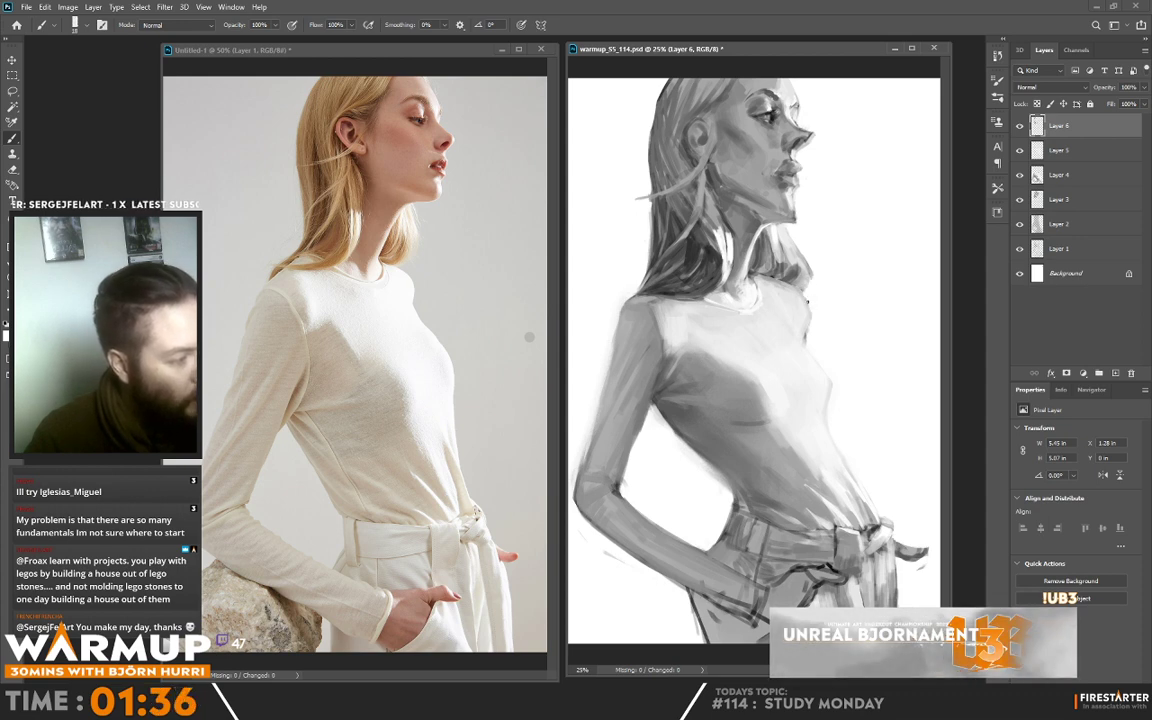
drag(810, 332, 806, 346)
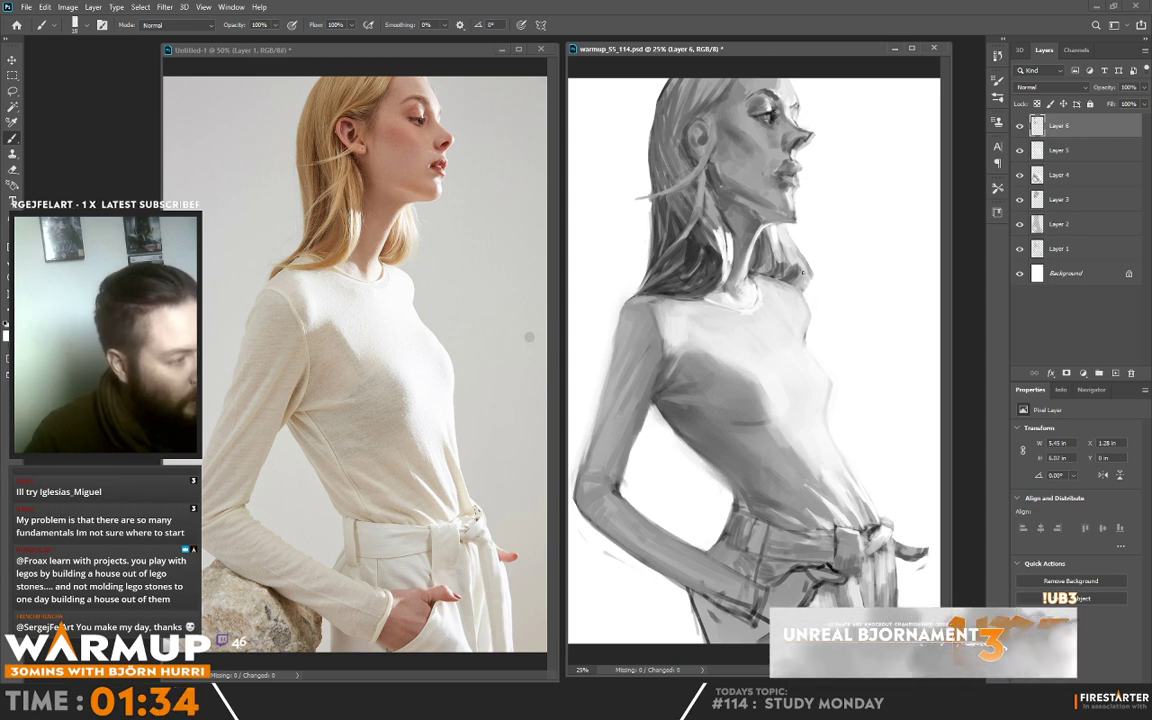
alt+click(796, 292)
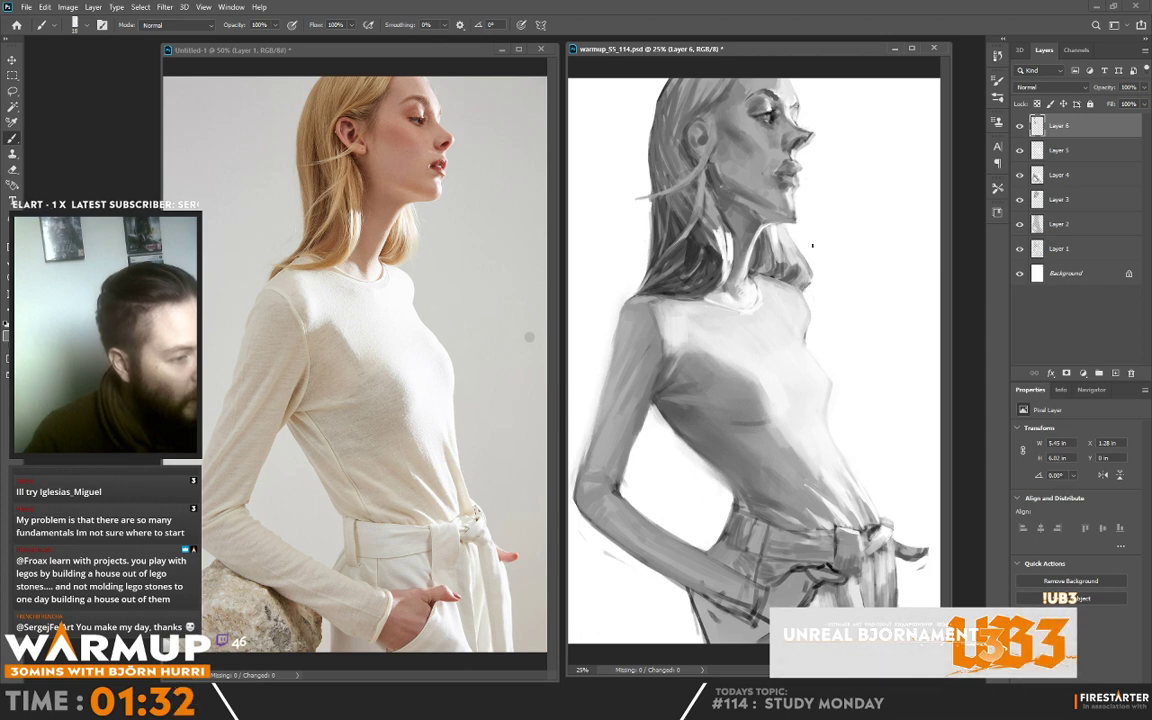
drag(721, 254, 721, 234)
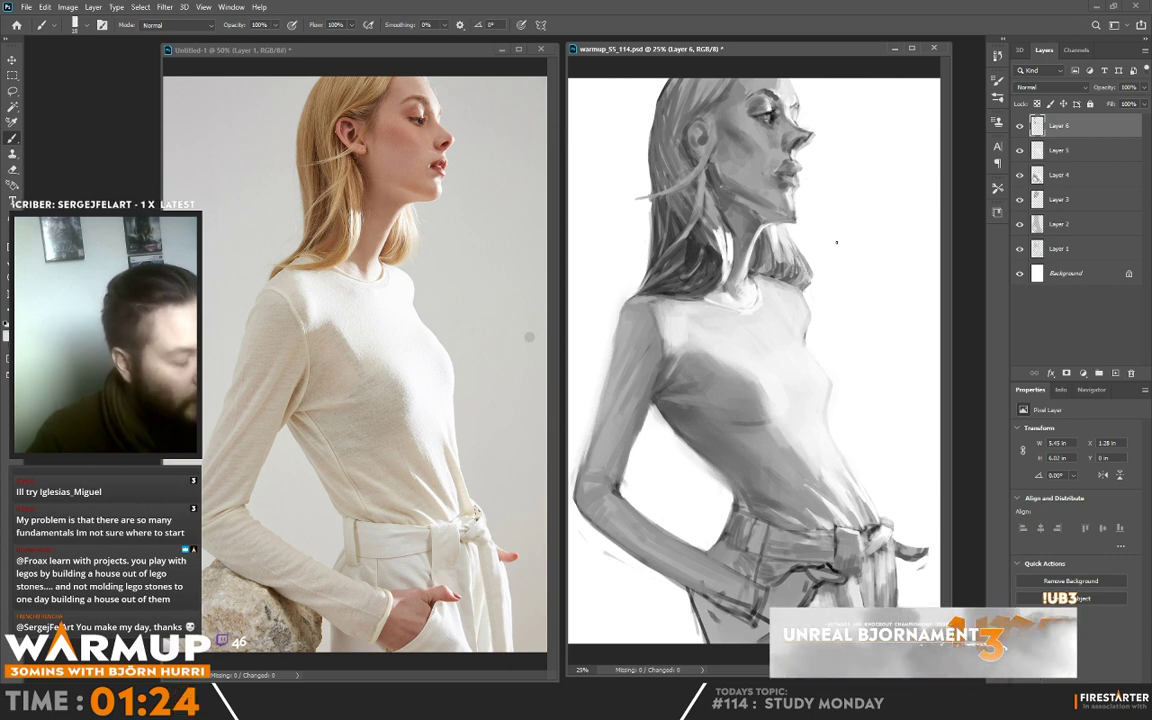
key(alt)
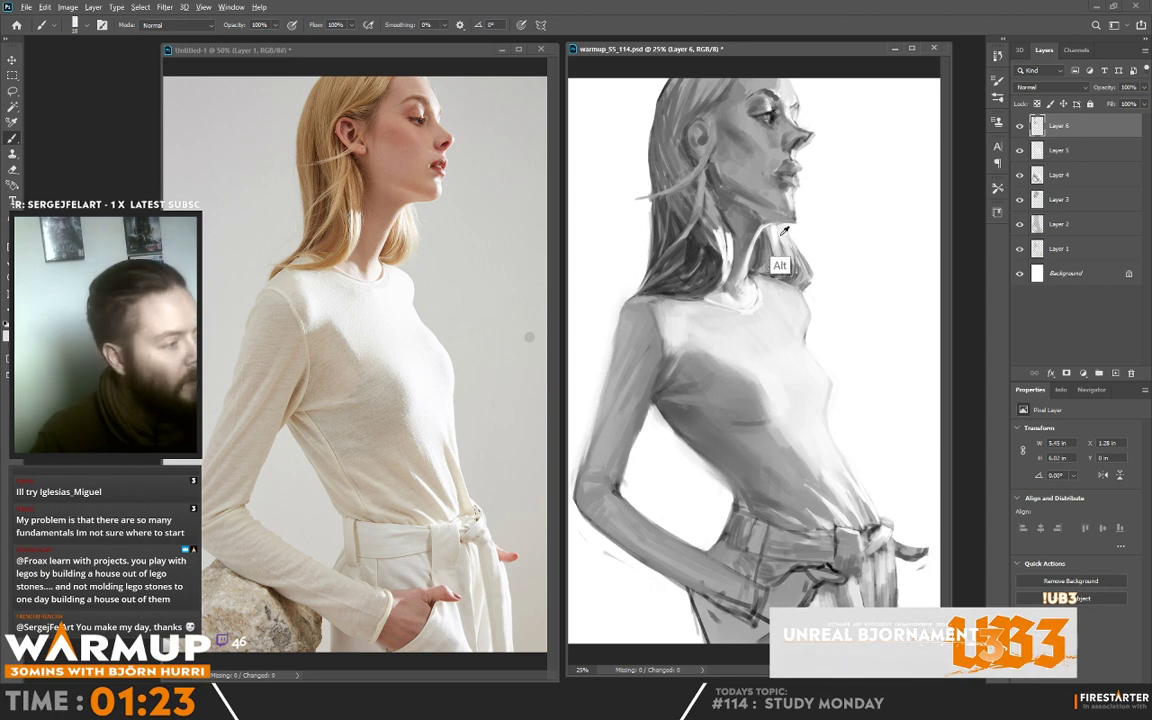
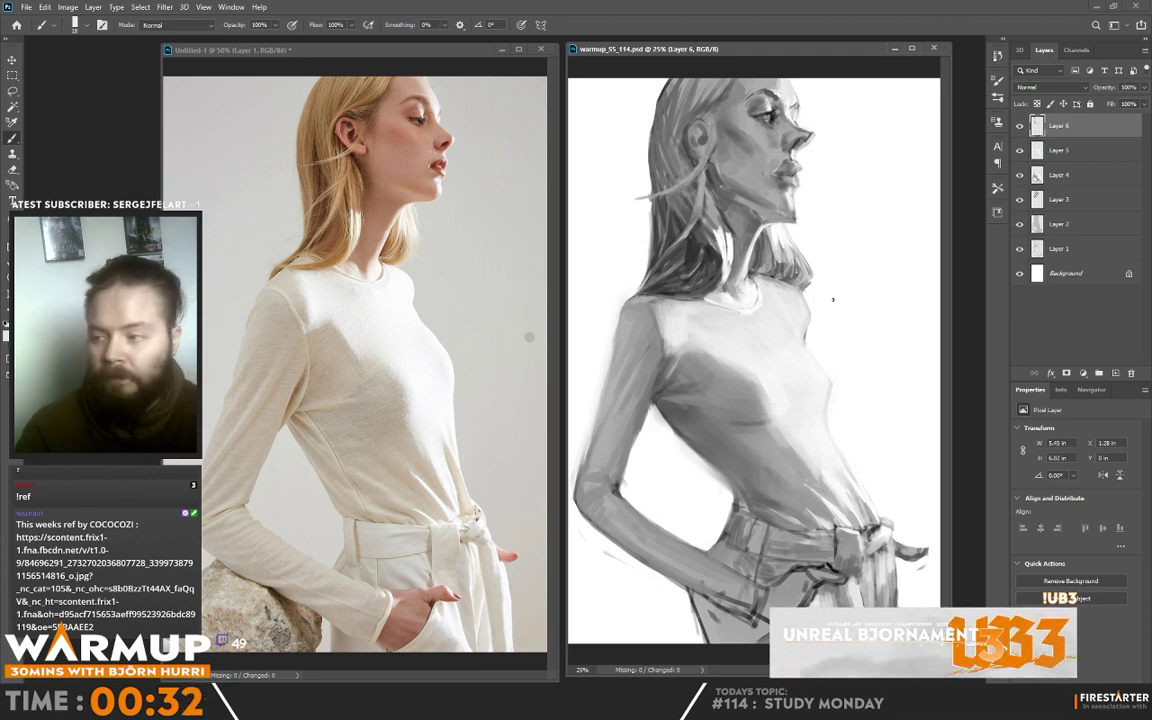
- Smooth the shading of the sleeve above the elbow with a sampled grey
alt+click(630, 428)
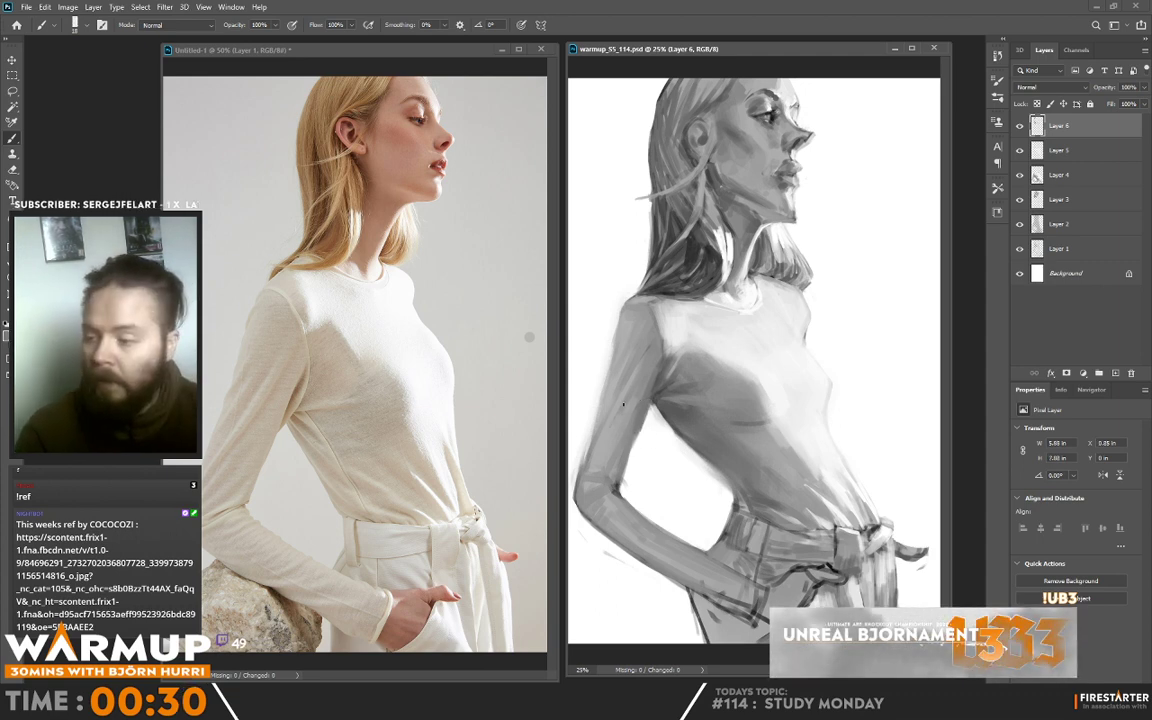
drag(617, 398, 599, 435)
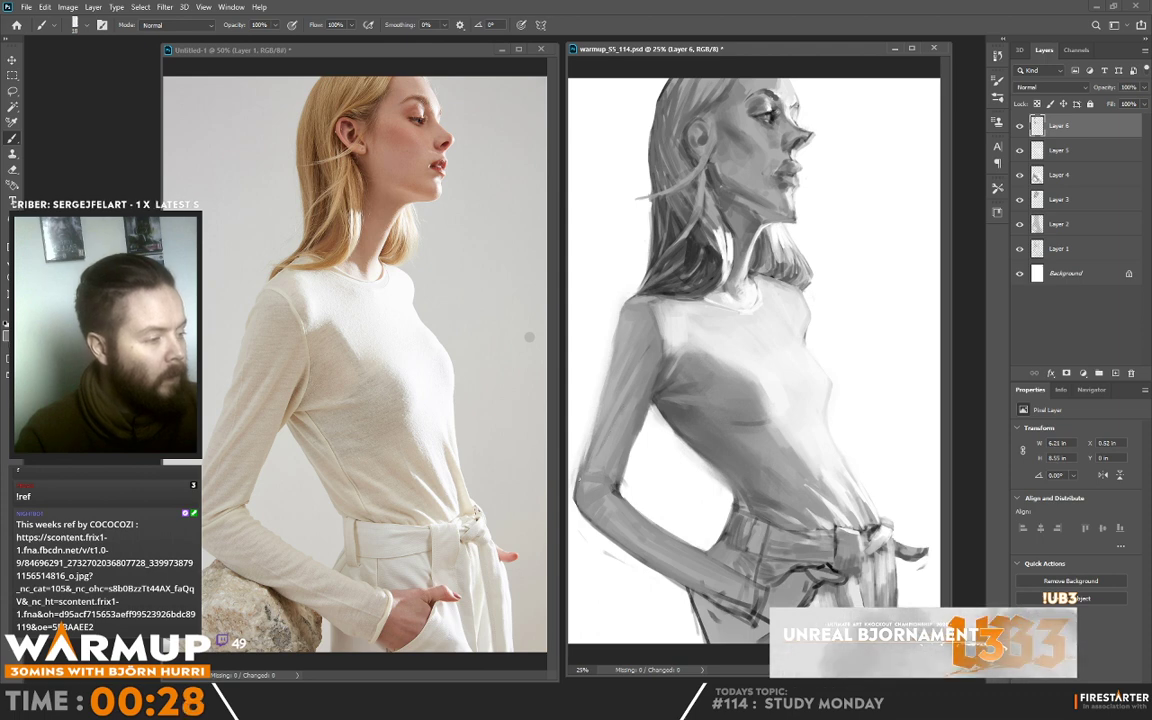
- Enlarge the sketcher brush and block in the trousers below the forearm with sampled greys
right_click(777, 468)
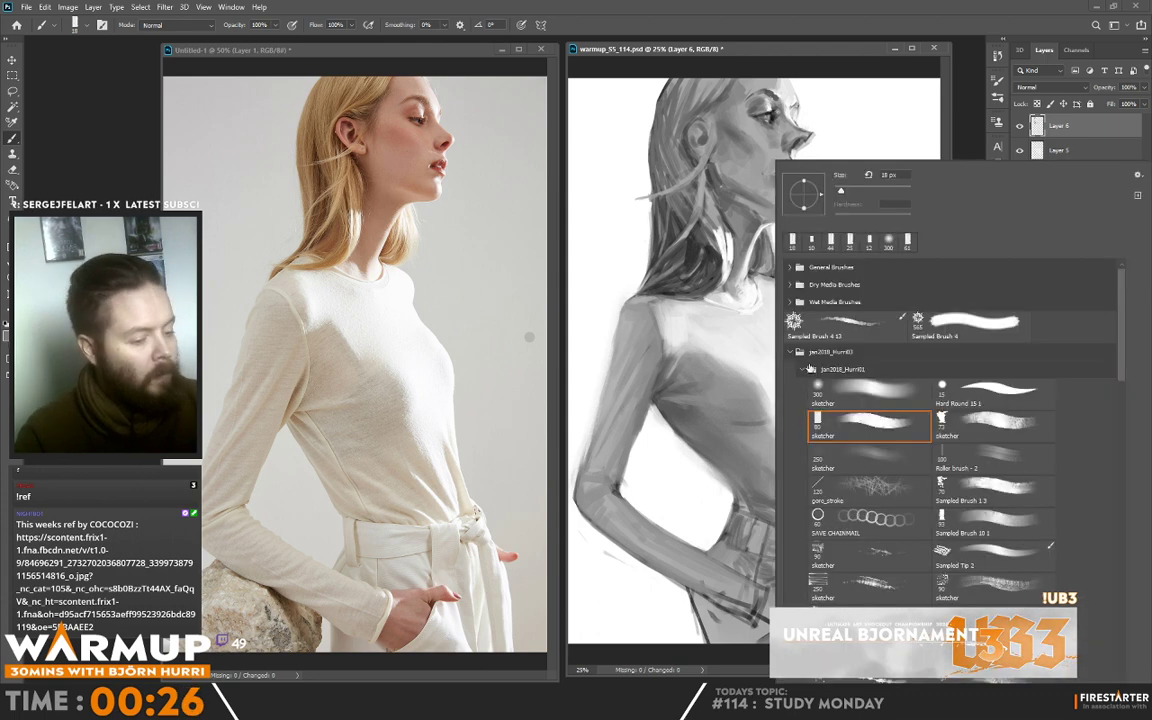
drag(843, 192, 864, 192)
click(703, 608)
alt+click(708, 598)
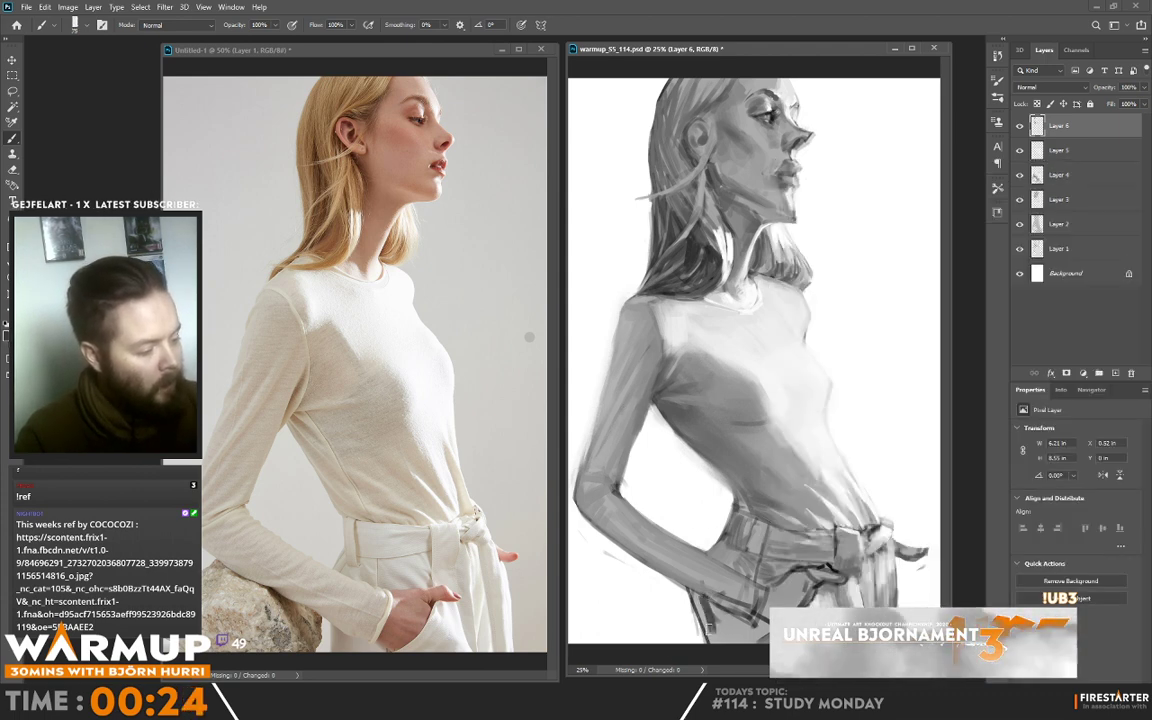
mouse_move(692, 594)
mouse_down()
mouse_move(711, 646)
mouse_move(700, 638)
mouse_move(714, 638)
mouse_up()
alt+click(686, 602)
alt+click(627, 543)
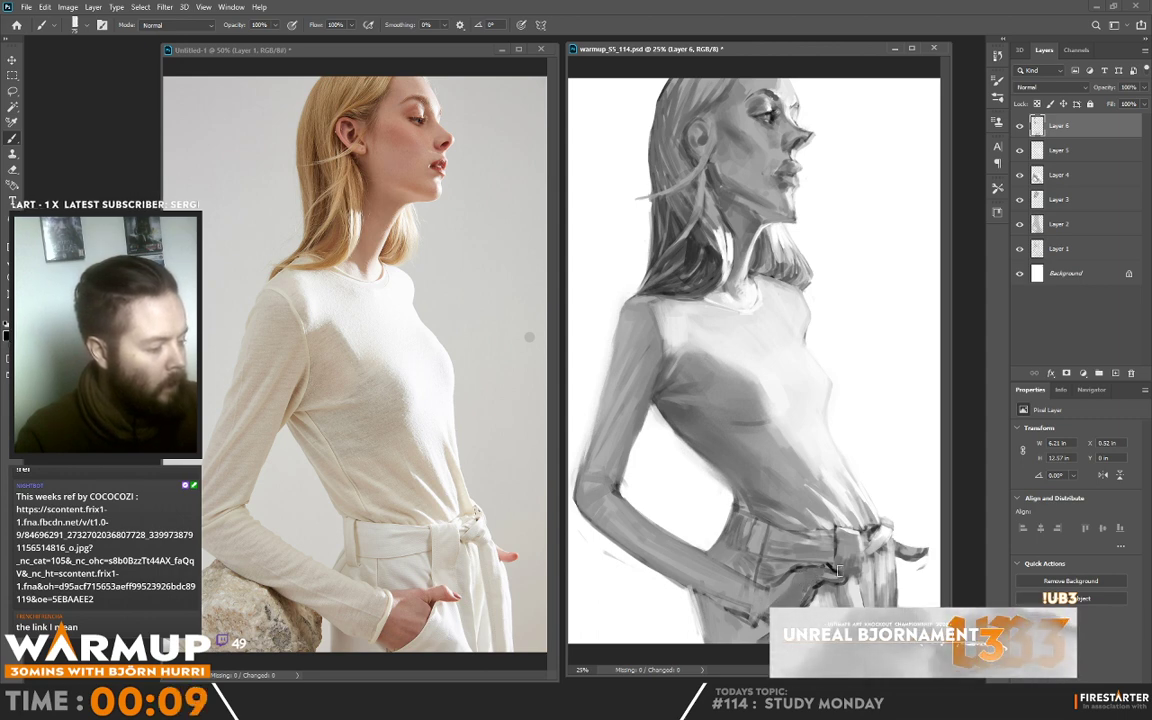
- Reduce the brush size, refine the edge of the far hand beyond the belt, and paint out the stray lines below the elbow
right_click(762, 508)
click(925, 125)
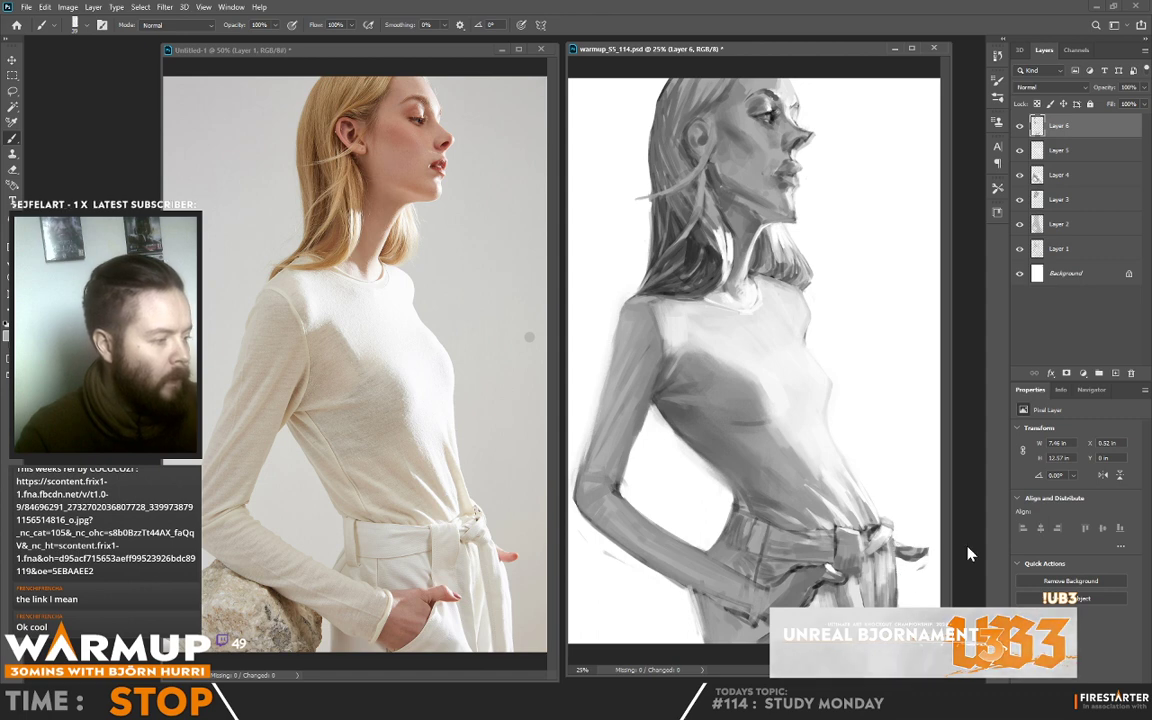
alt+click(807, 501)
drag(902, 570, 932, 562)
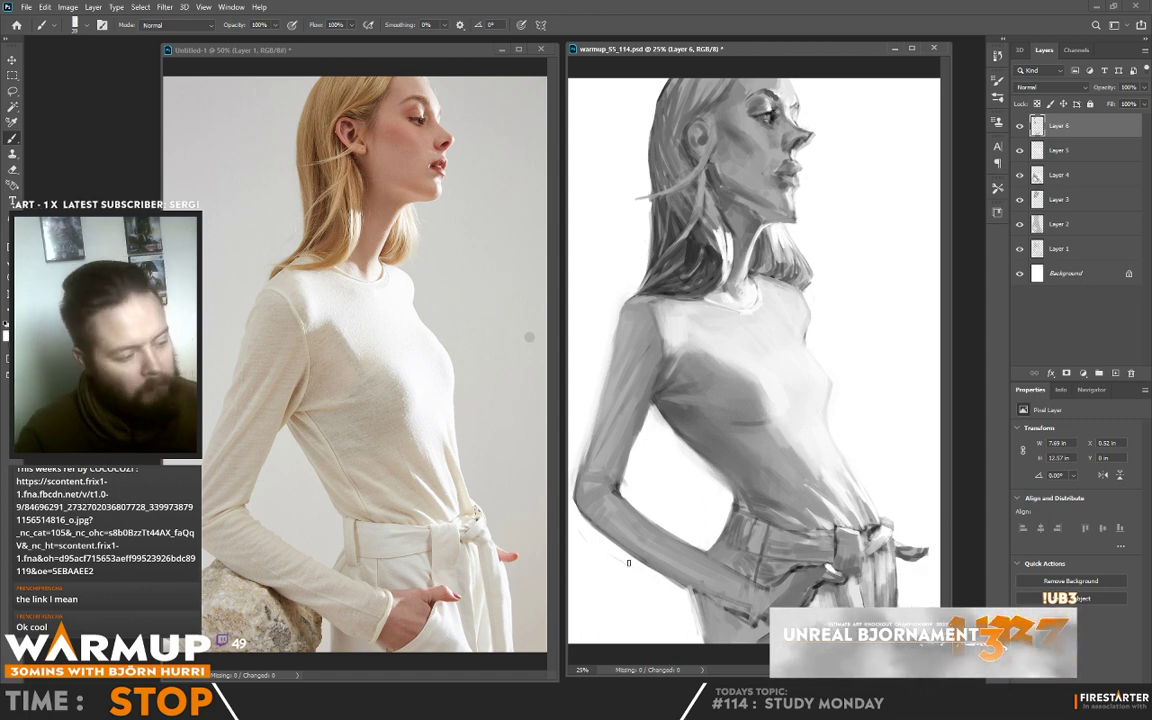
drag(594, 540, 636, 562)
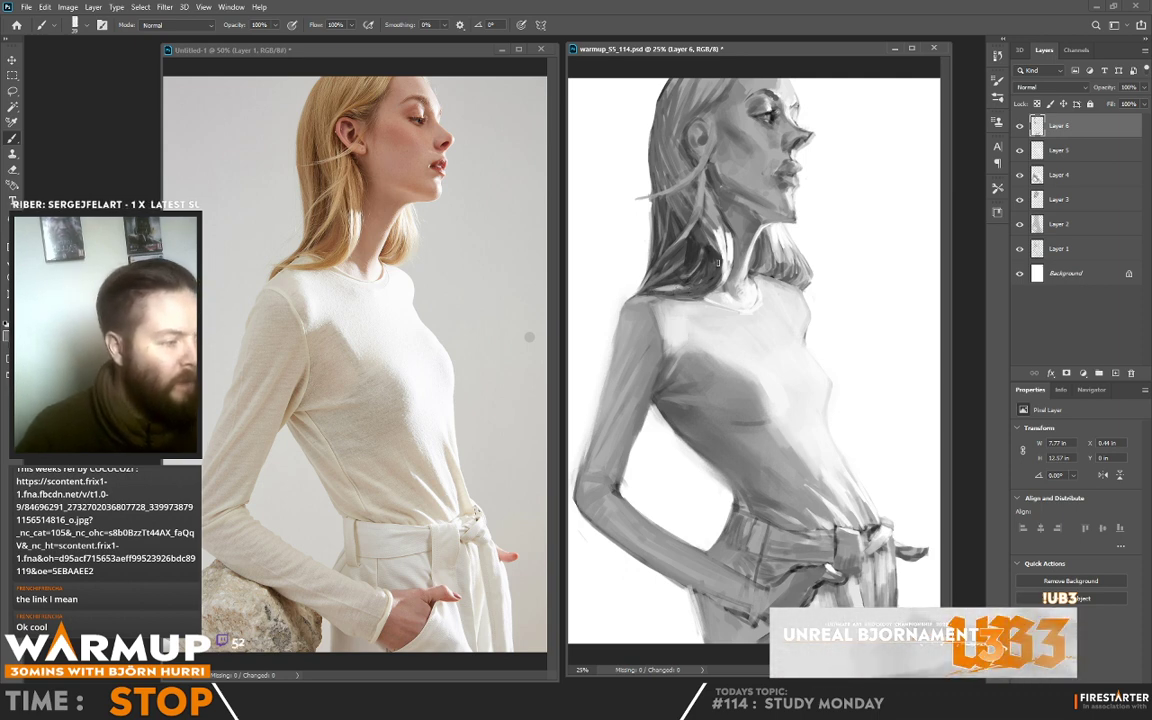
- Refine the hair beside the neck with sampled greys and an 18 px sketcher brush, and add thin flyaway strands around the hair with a finer brush
key(alt)
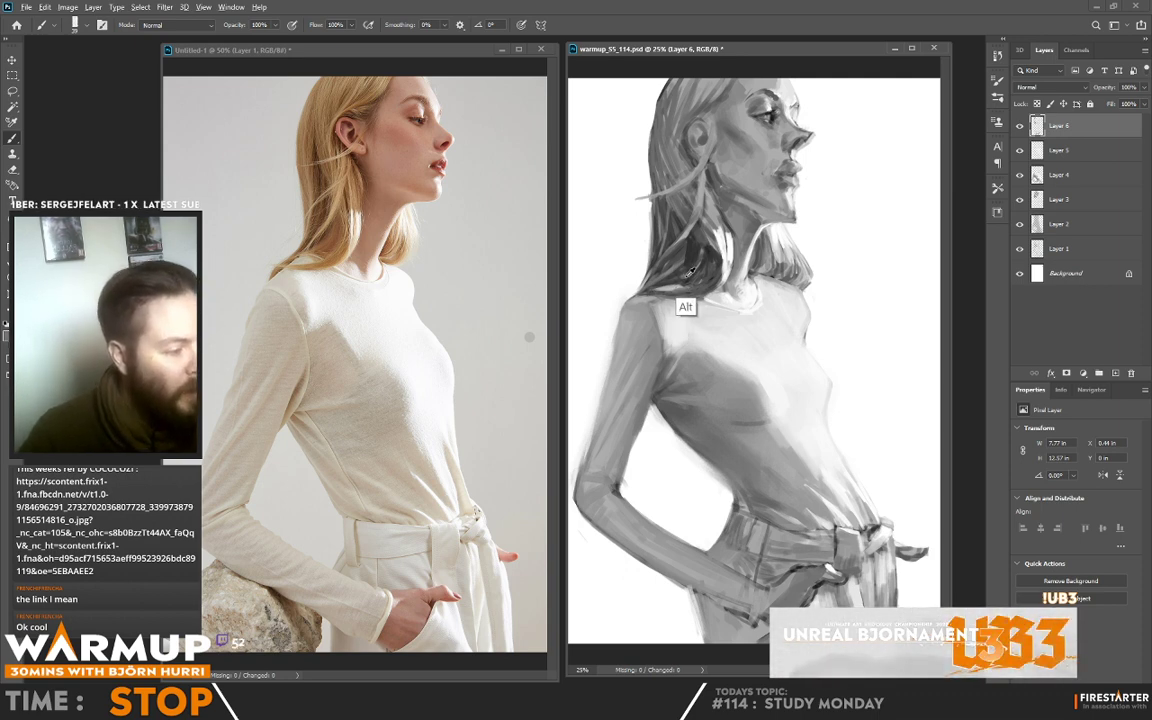
right_click(688, 268)
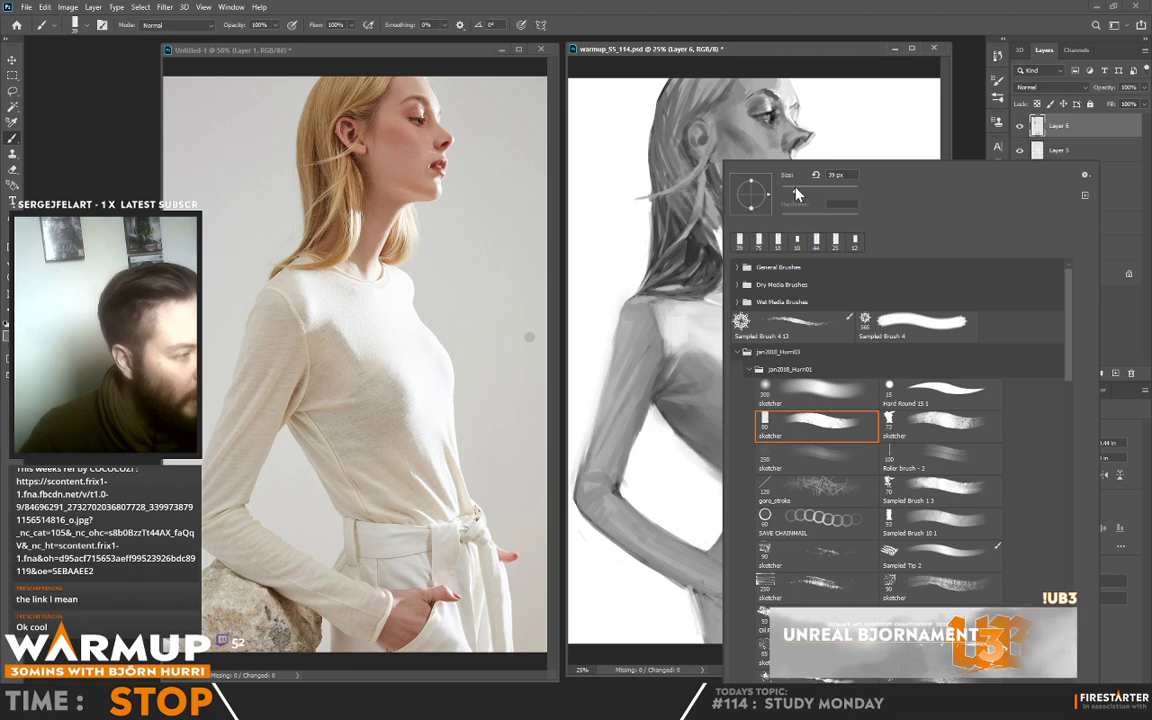
alt+click(684, 264)
alt+click(697, 251)
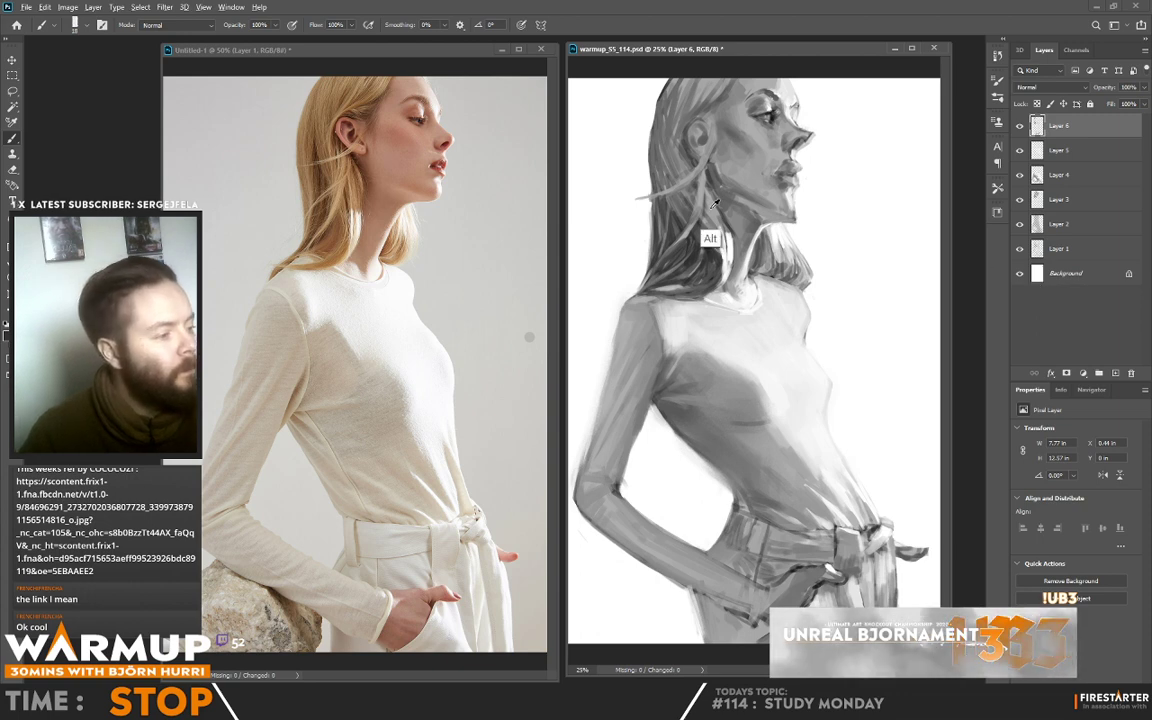
right_click(650, 122)
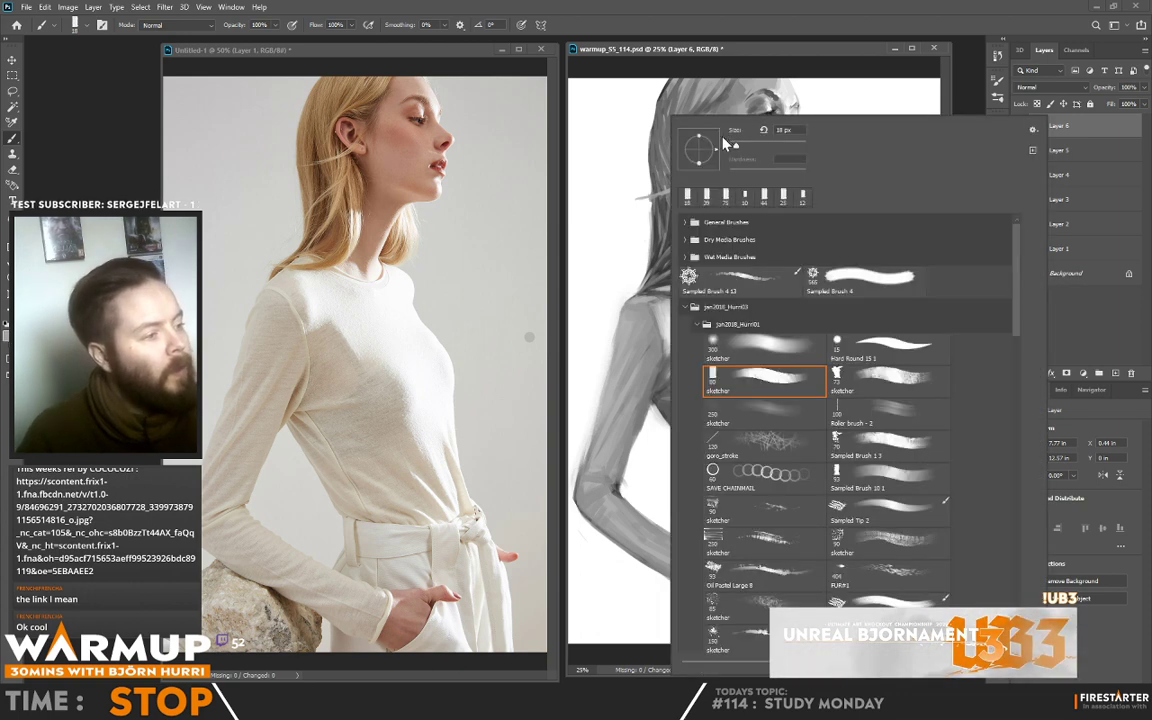
key(Escape)
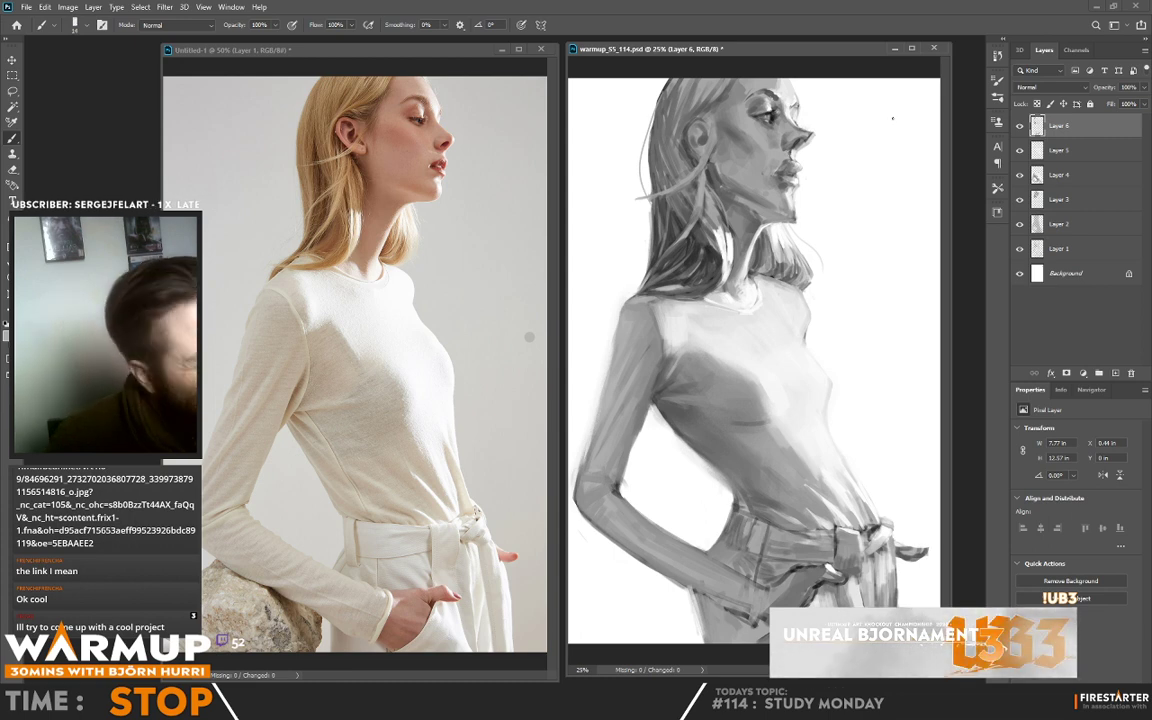
- Enlarge the sketcher brush, blend the shading at the jaw below the ear with a sampled grey, and save the study
right_click(762, 159)
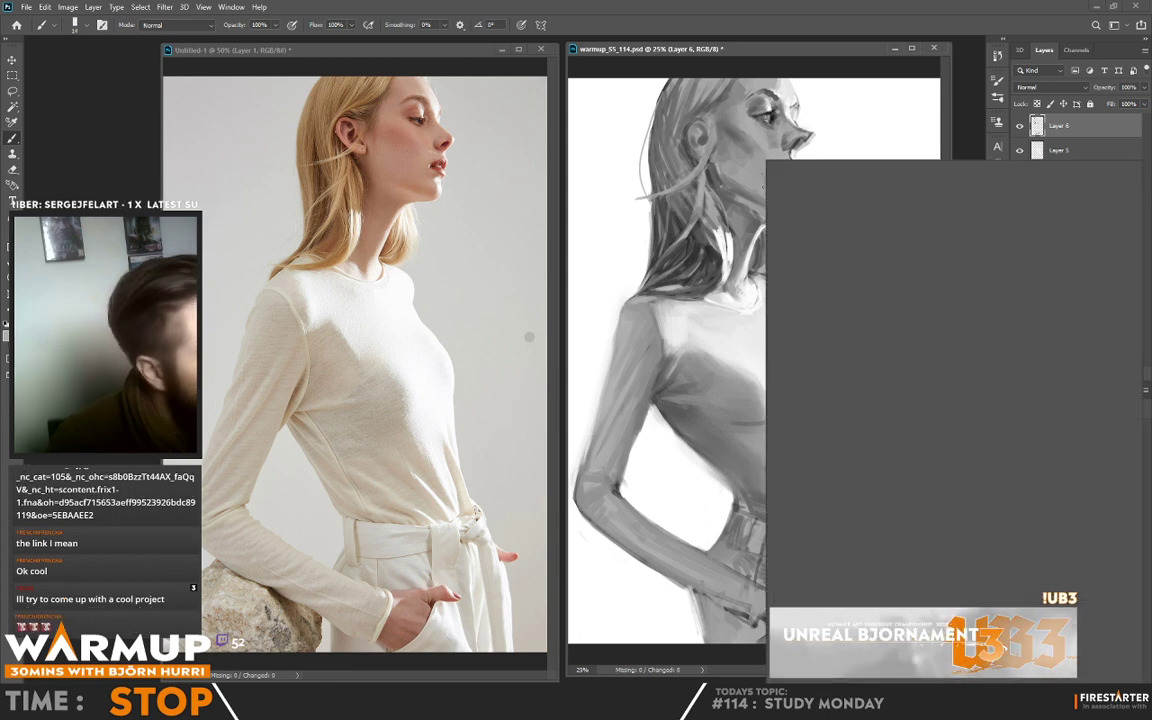
click(839, 191)
key(Return)
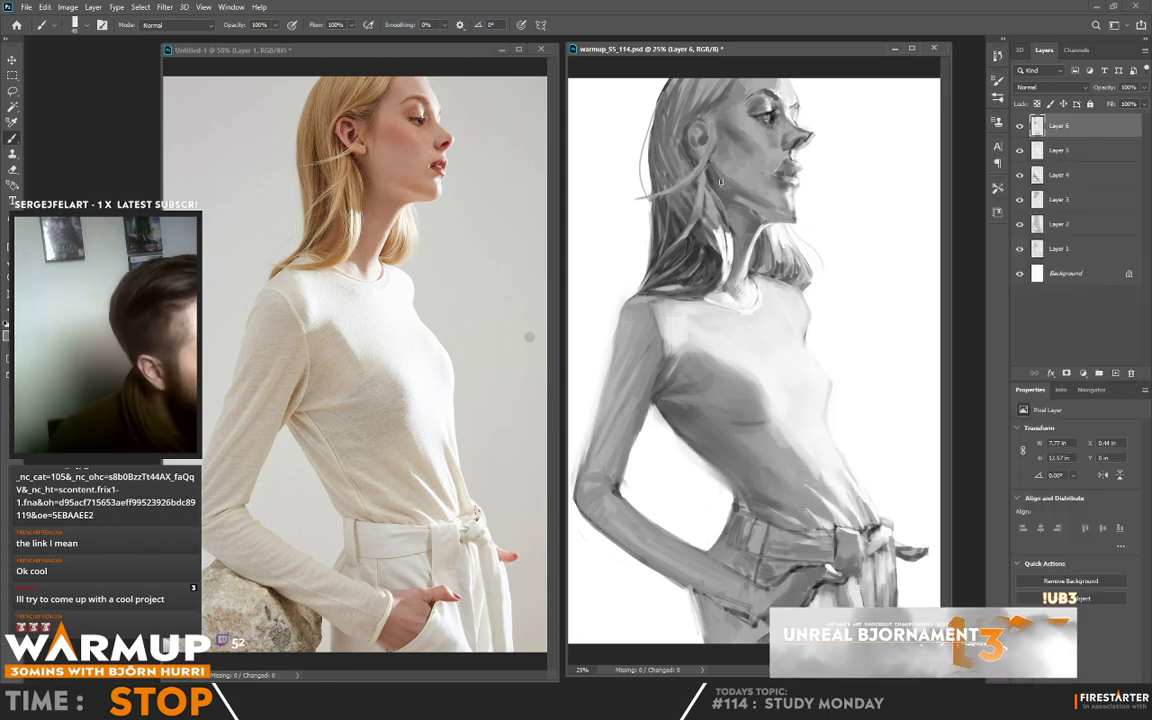
alt+click(710, 181)
drag(714, 176, 715, 185)
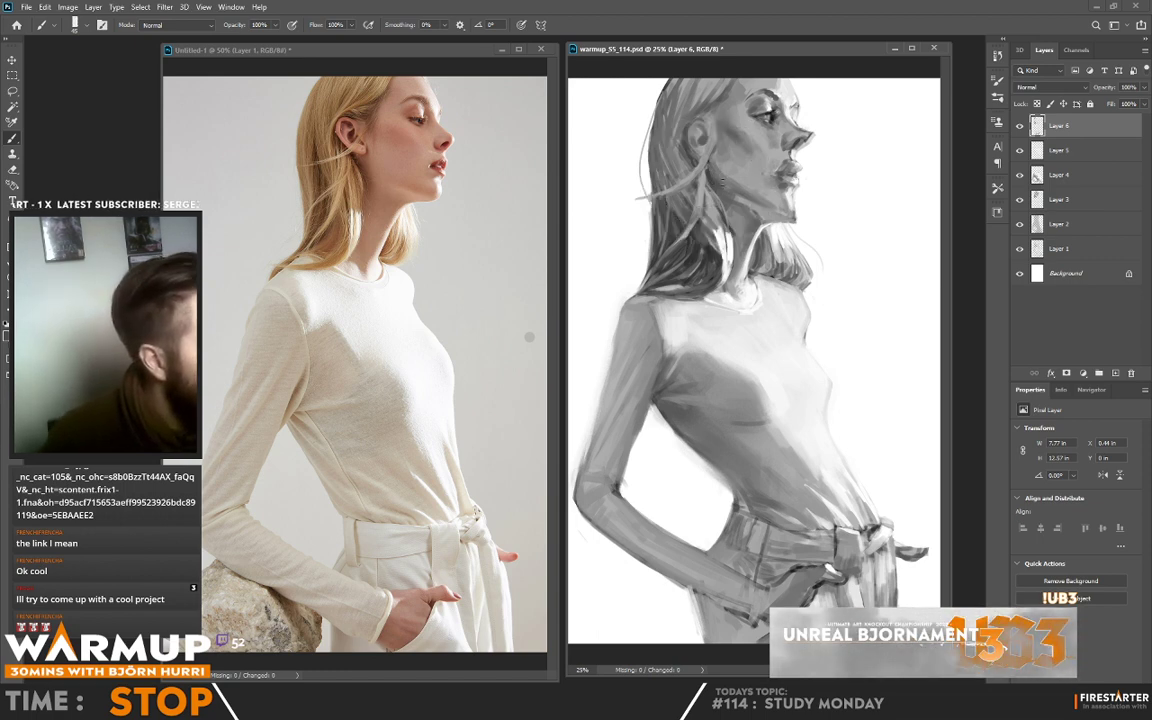
key(alt)
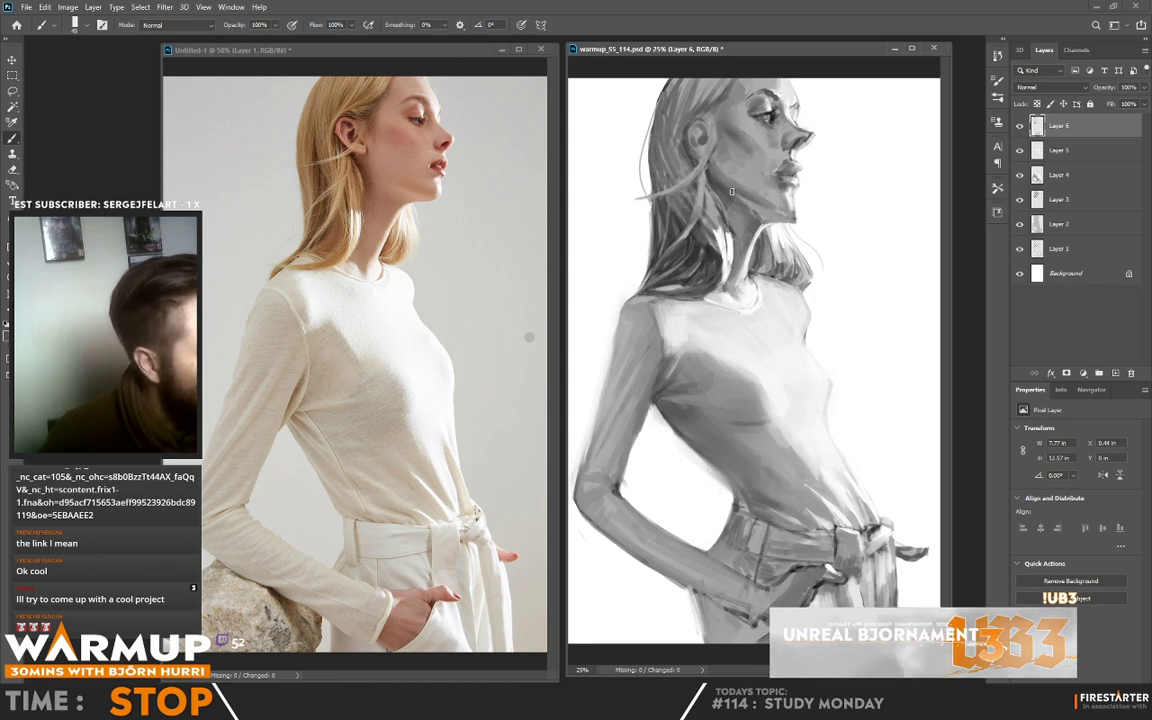
key(ctrl+s)
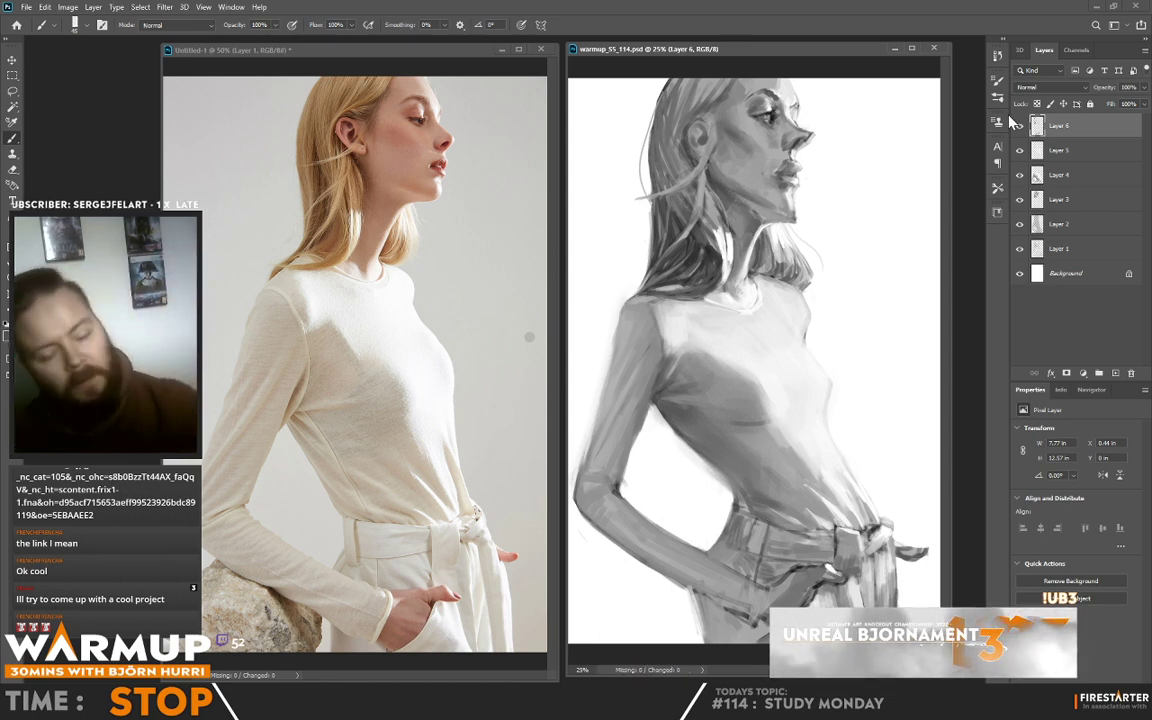